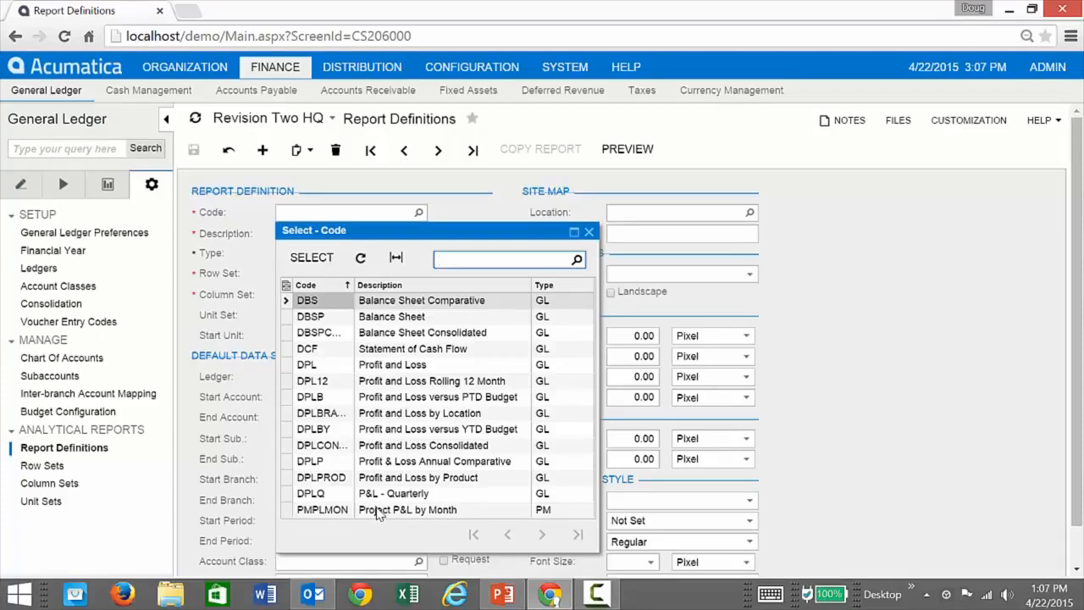
Load the Profit and Loss (DPL) report definition and consult the ARM Report Layout slide in PowerPoint before returning to Chrome.
double_click(395, 366)
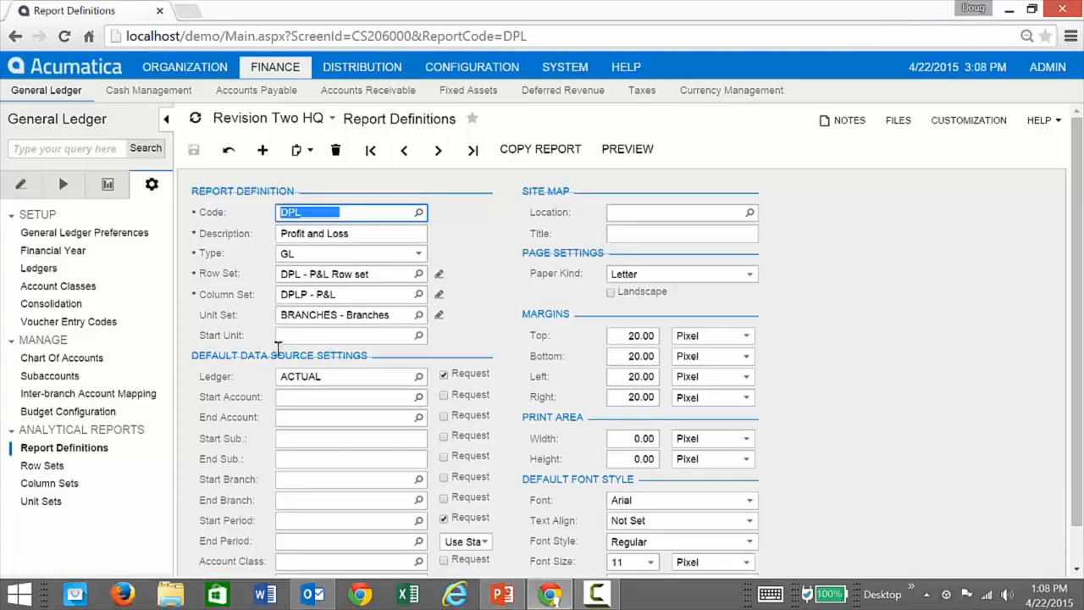
click(503, 593)
scroll(347, 381, down, 3)
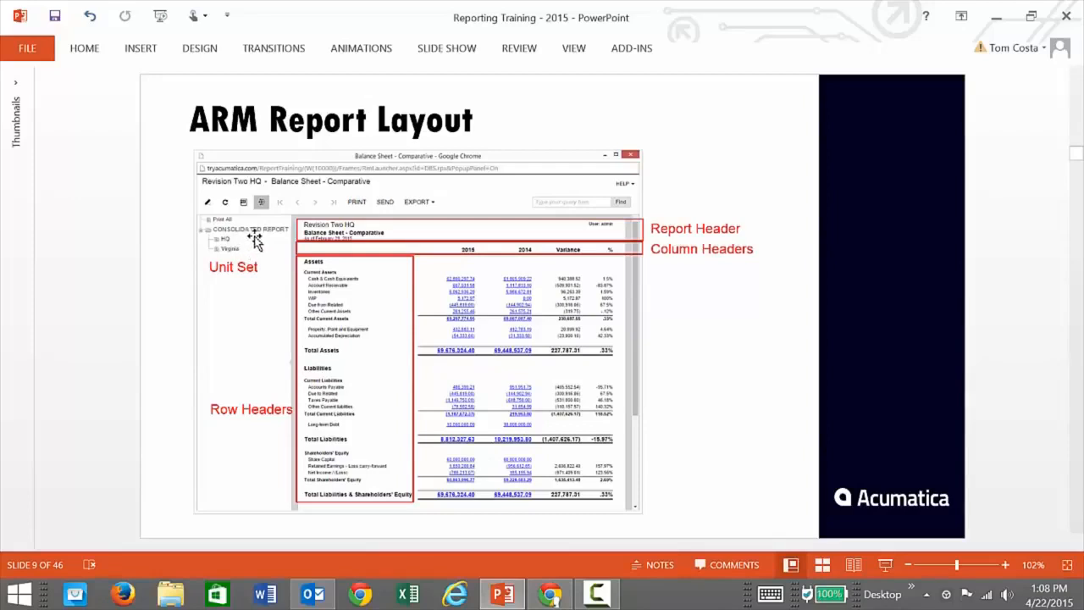
key(alt+Tab)
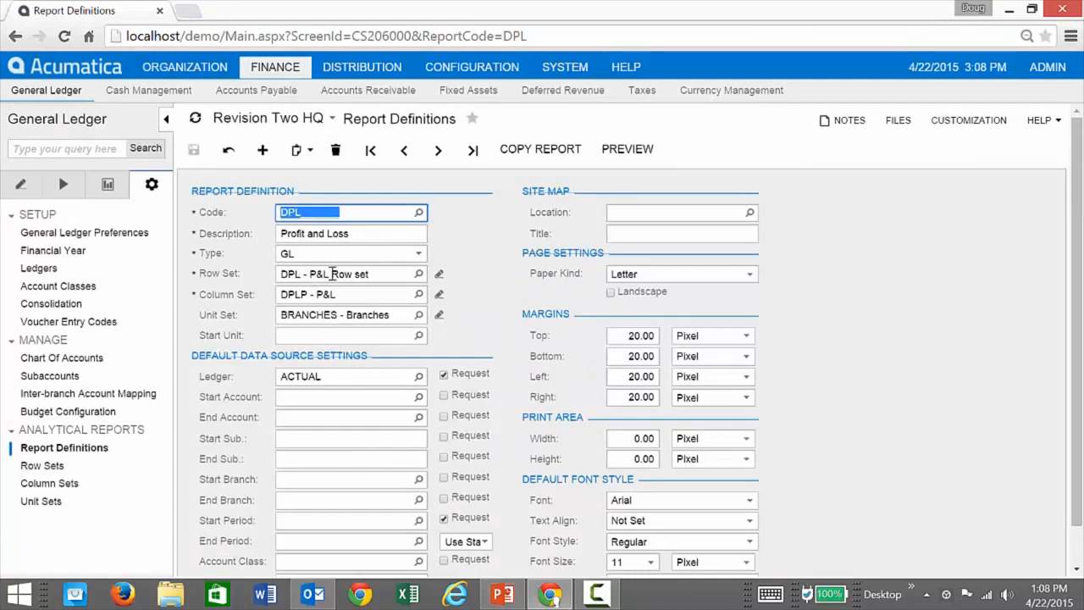
Preview the Profit and Loss report, review the ledger and period choices, and run it for ledger ACTUAL and period 04-2015.
click(631, 149)
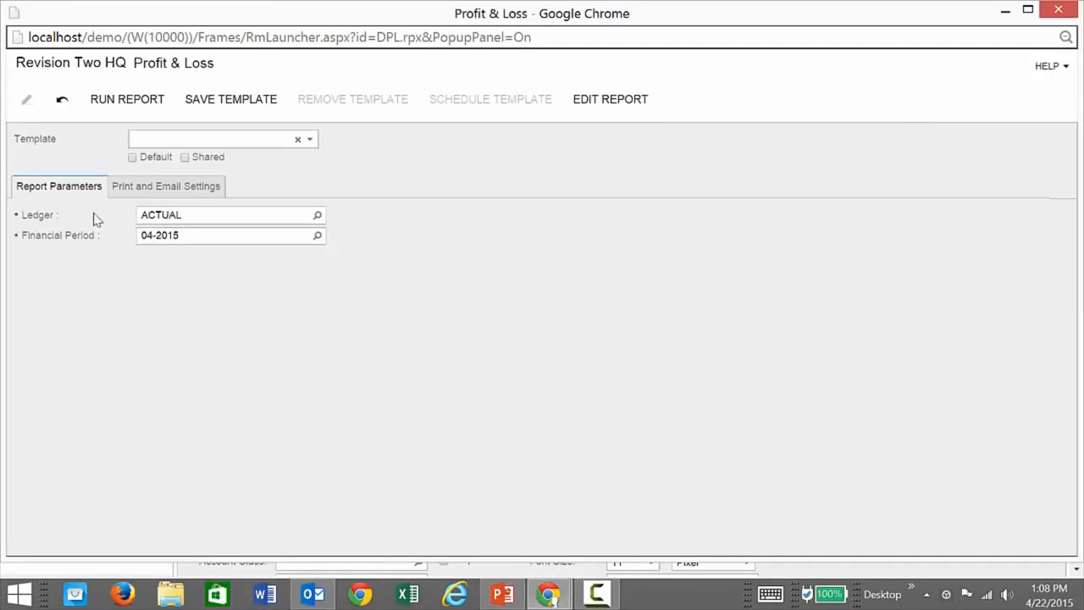
click(317, 217)
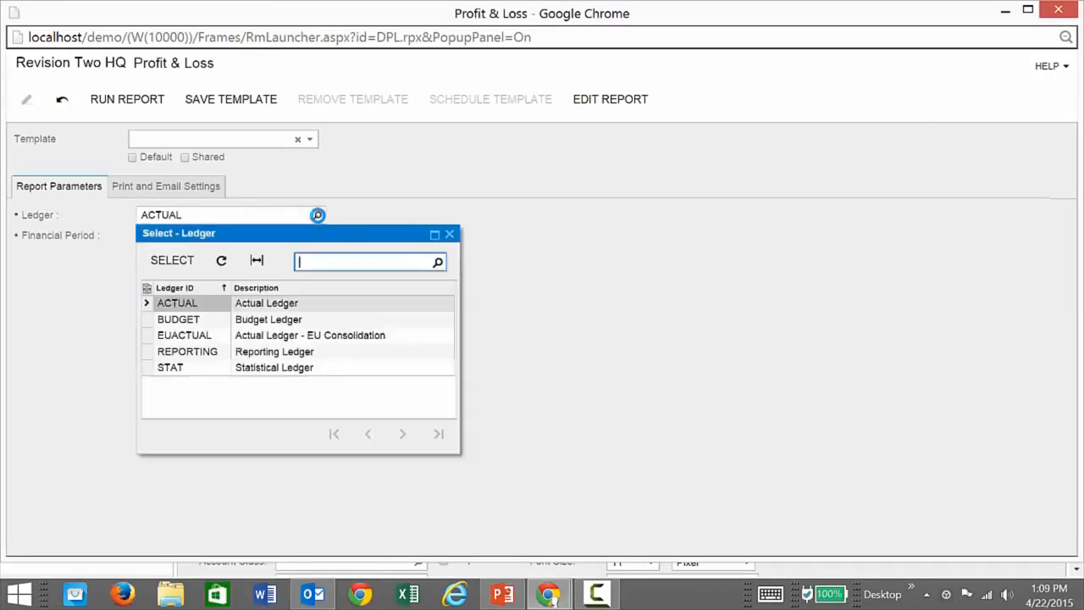
click(318, 215)
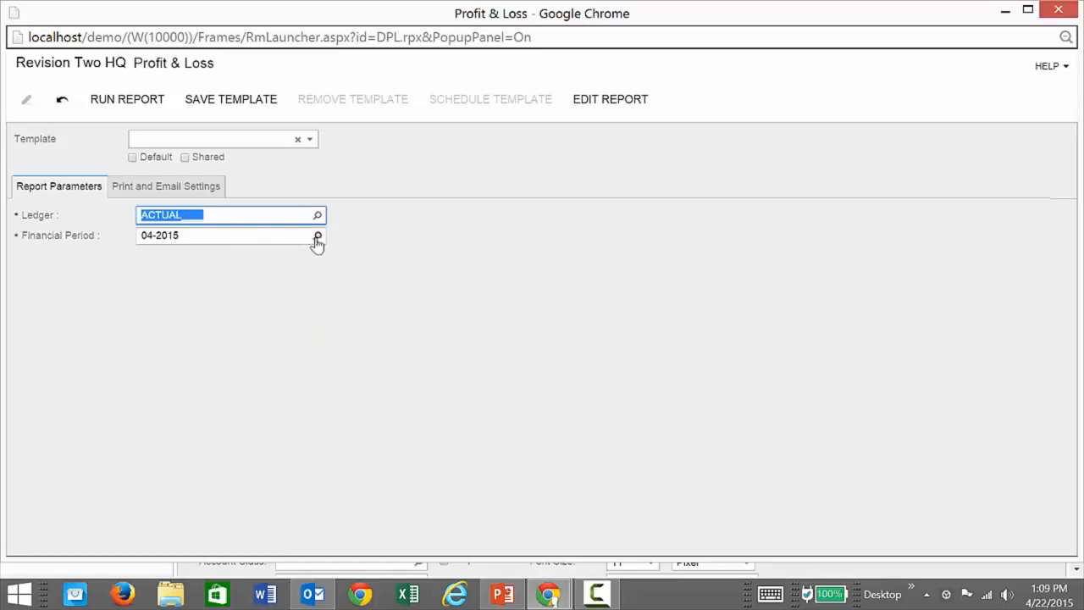
click(317, 237)
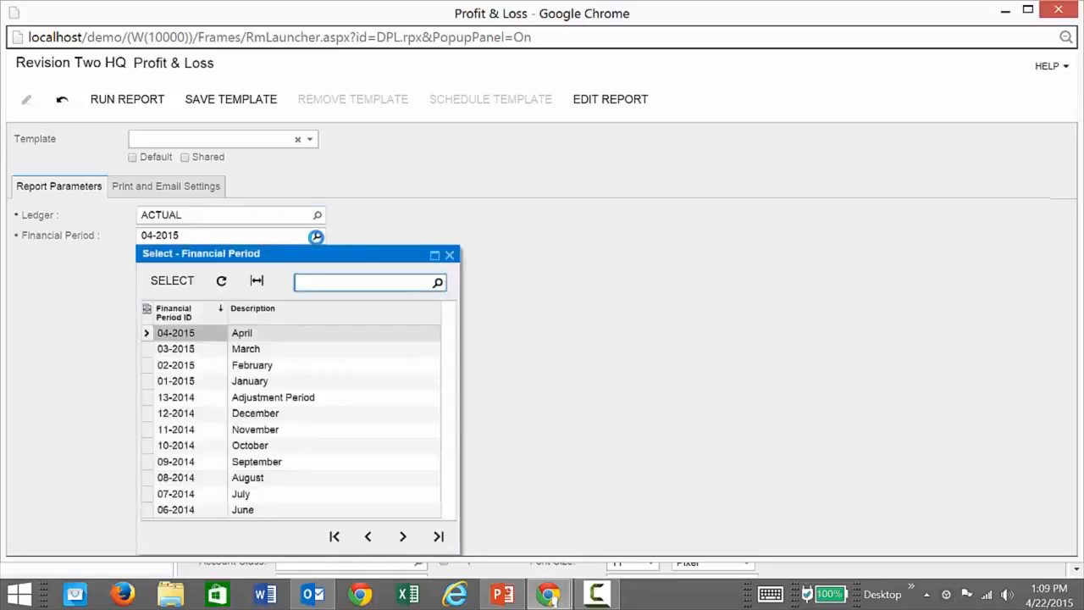
click(316, 237)
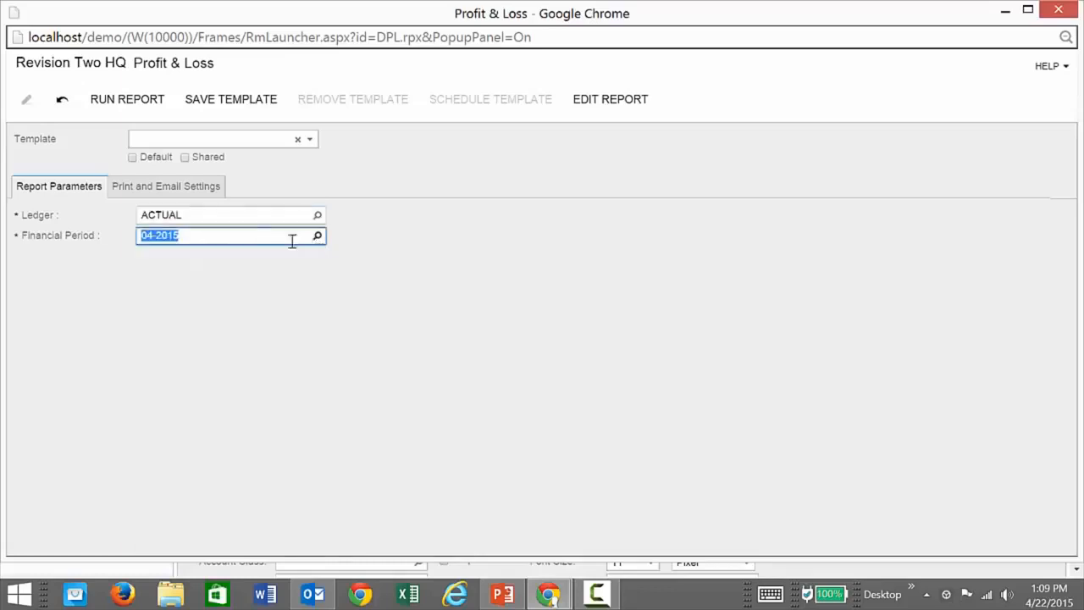
click(122, 101)
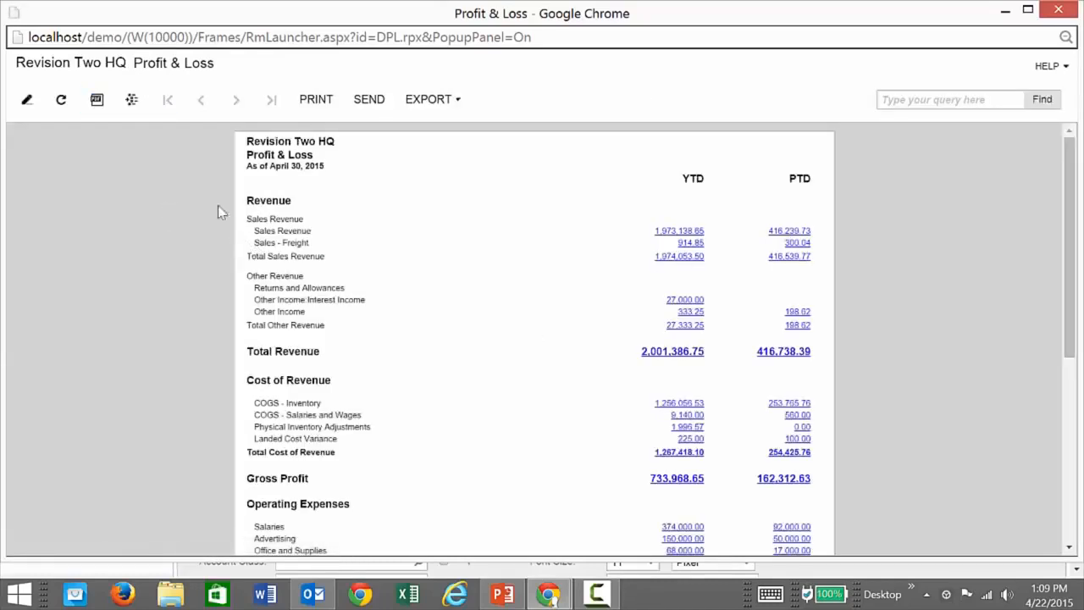
Show the report's unit tree and view the HQ, Virginia and consolidated versions of the Profit & Loss.
click(131, 102)
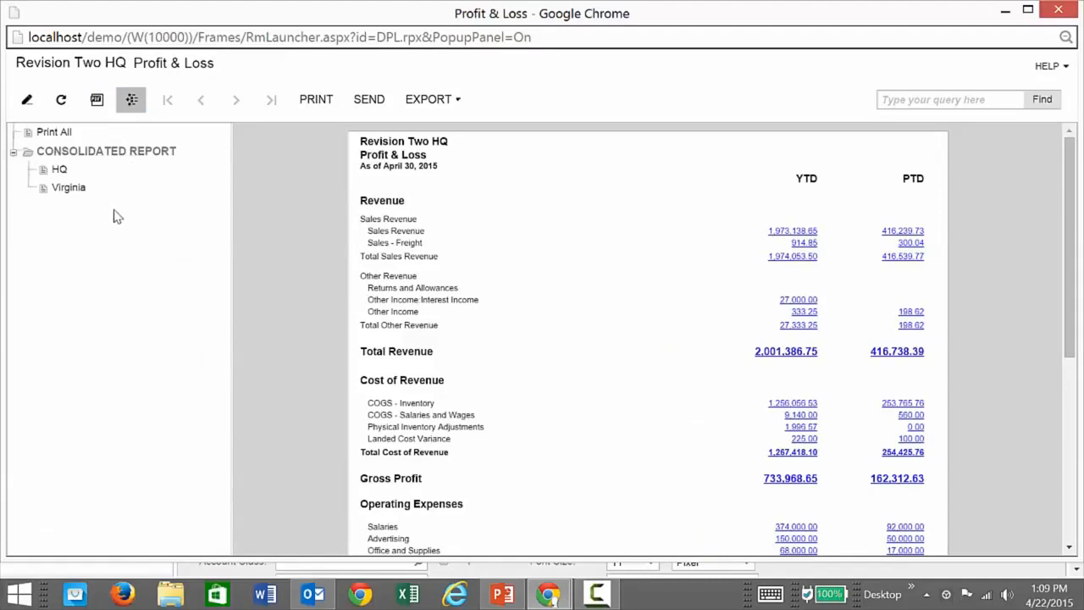
click(61, 172)
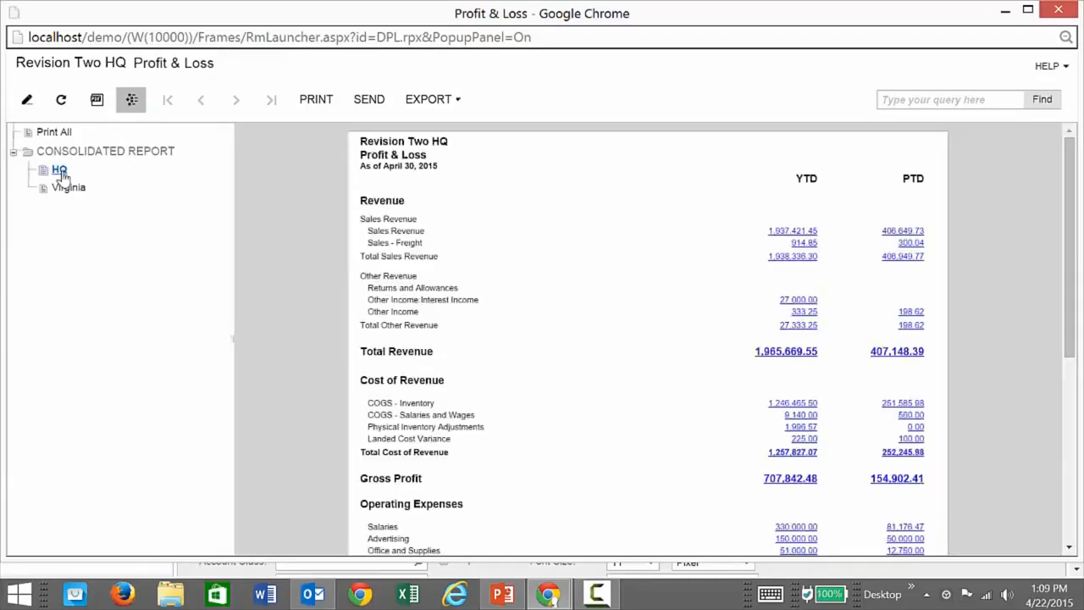
click(68, 190)
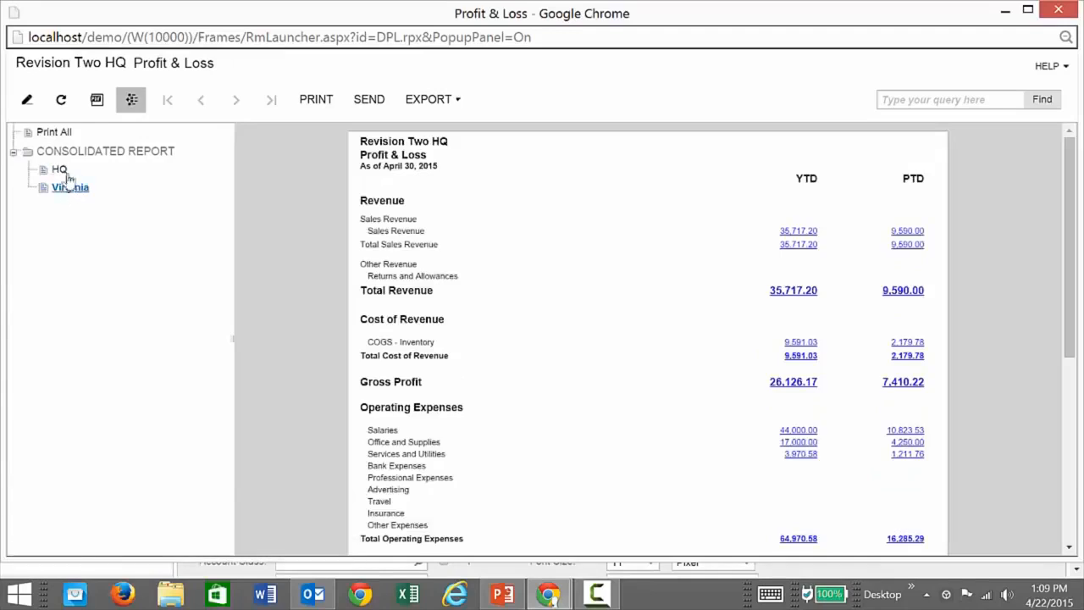
click(73, 158)
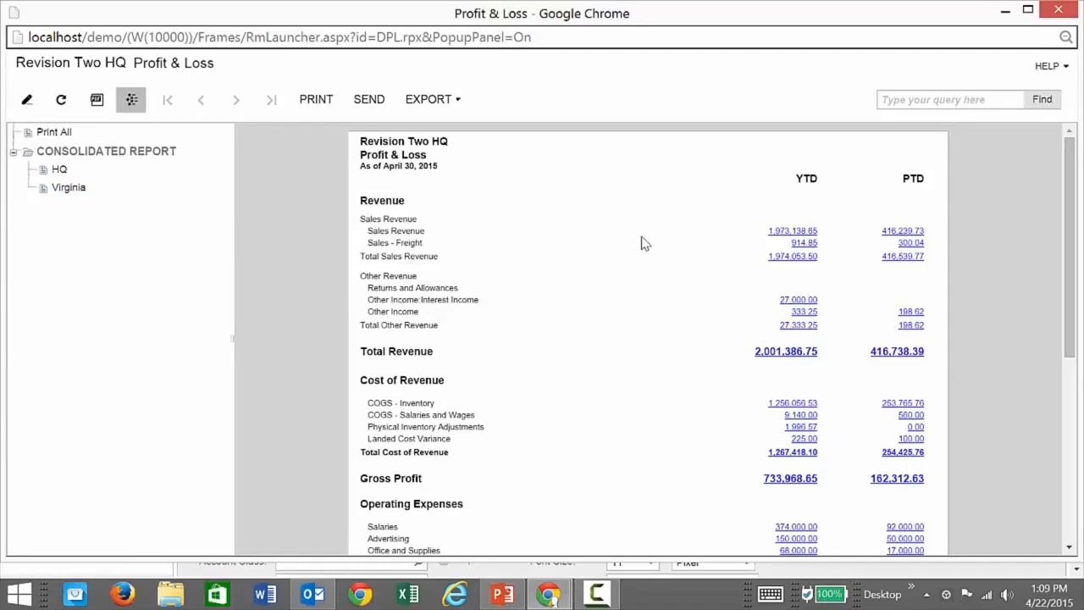
Drill down from the consolidated period-to-date Sales Revenue through subaccount CON-000 to the source document of its first transaction.
click(900, 238)
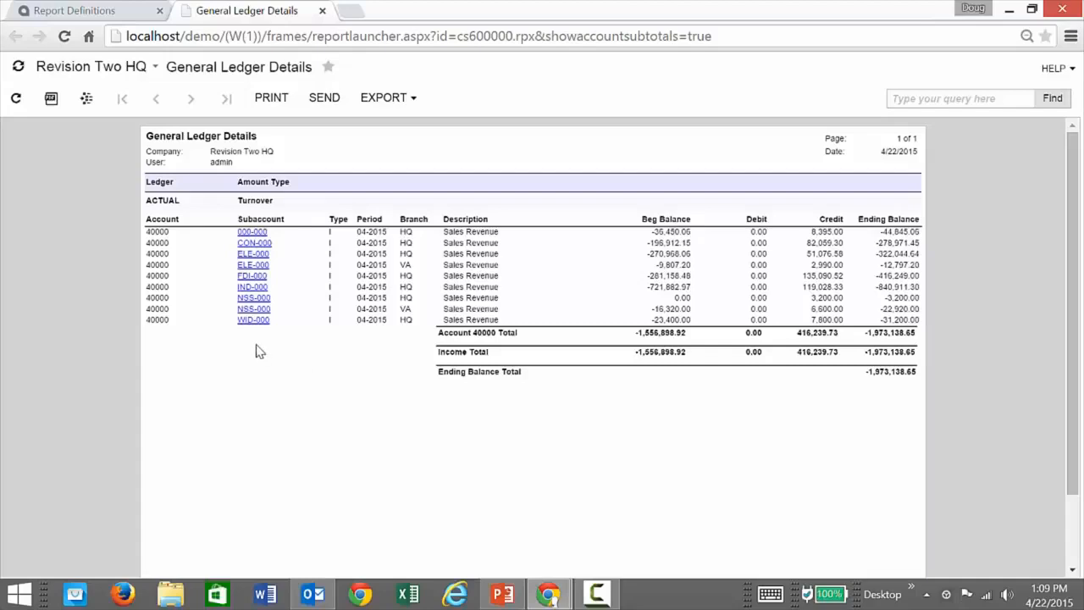
click(255, 246)
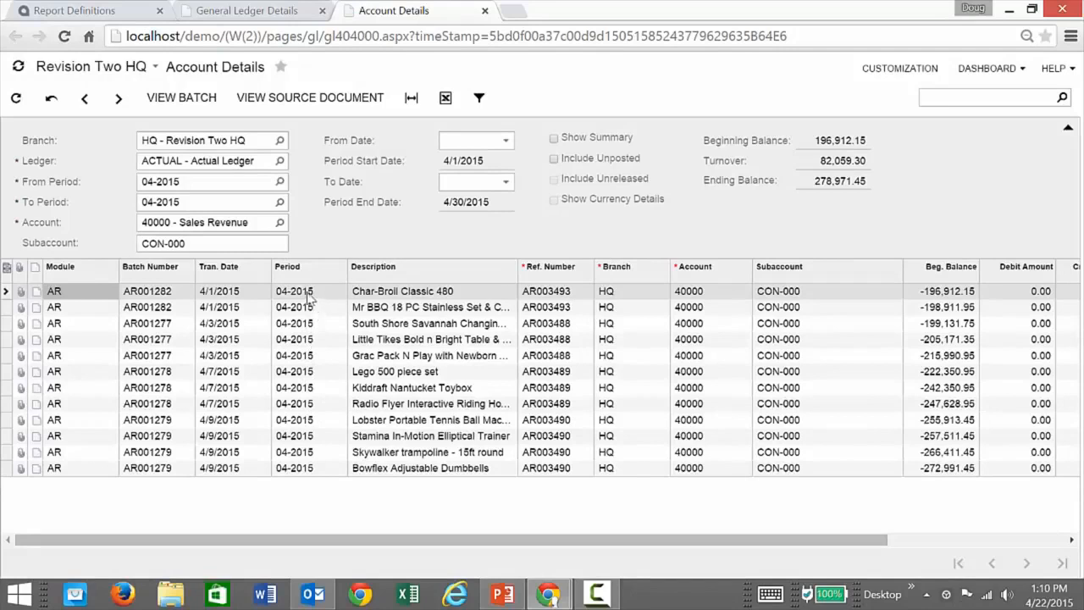
click(291, 101)
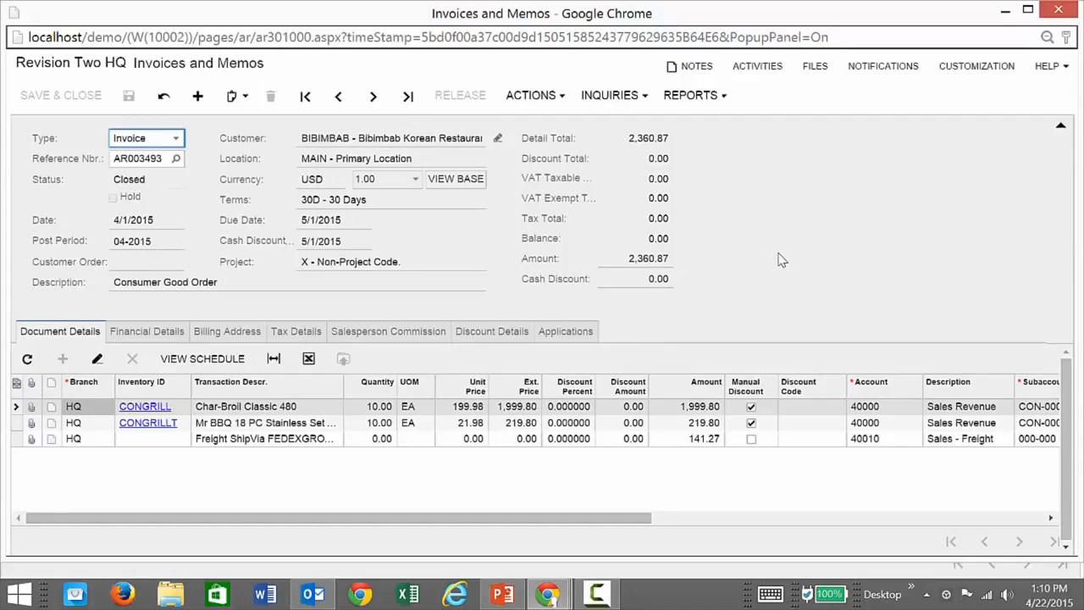
Close the source invoice, the account and ledger detail pages and the Profit & Loss preview, returning to the report definition.
click(1060, 11)
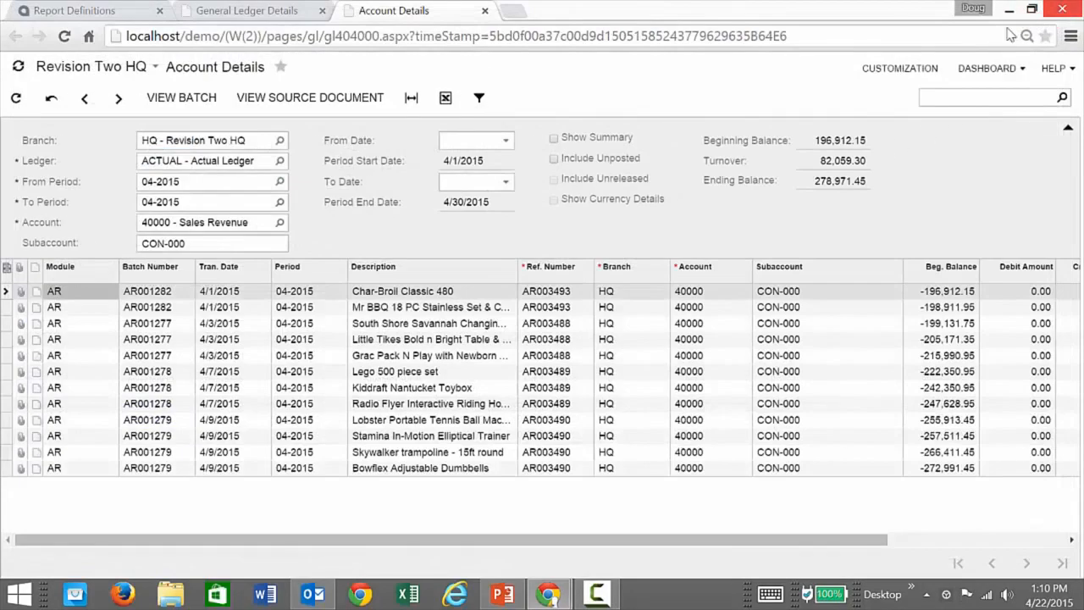
click(485, 12)
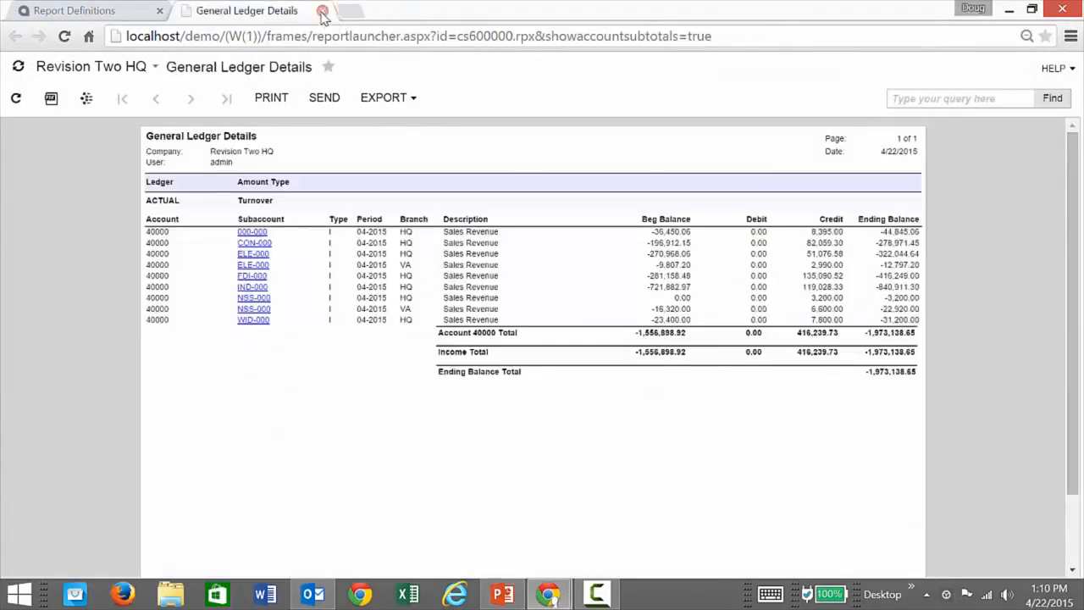
click(323, 11)
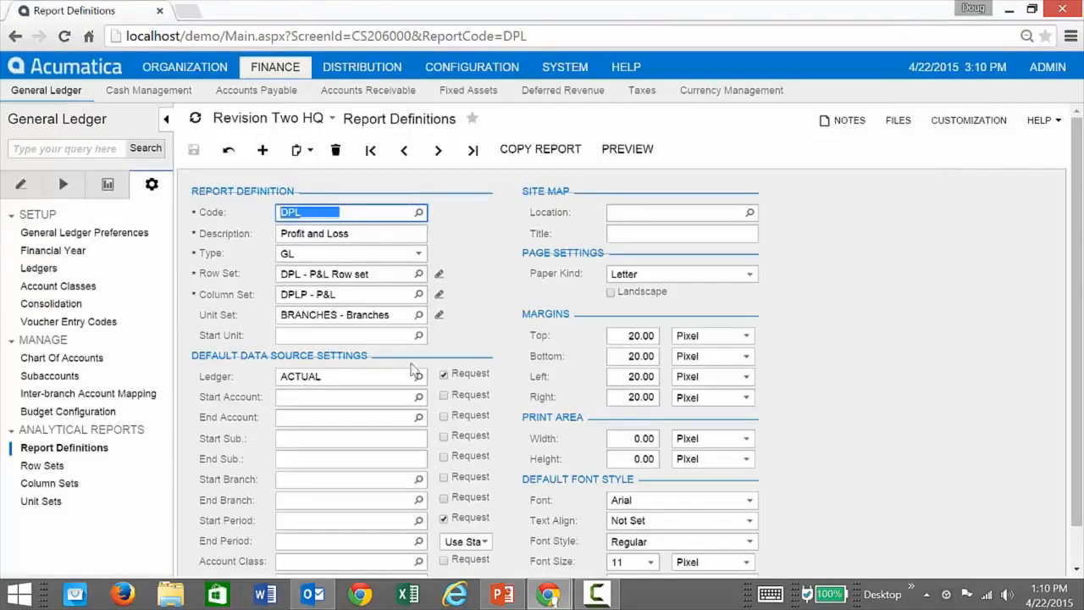
click(548, 594)
click(847, 509)
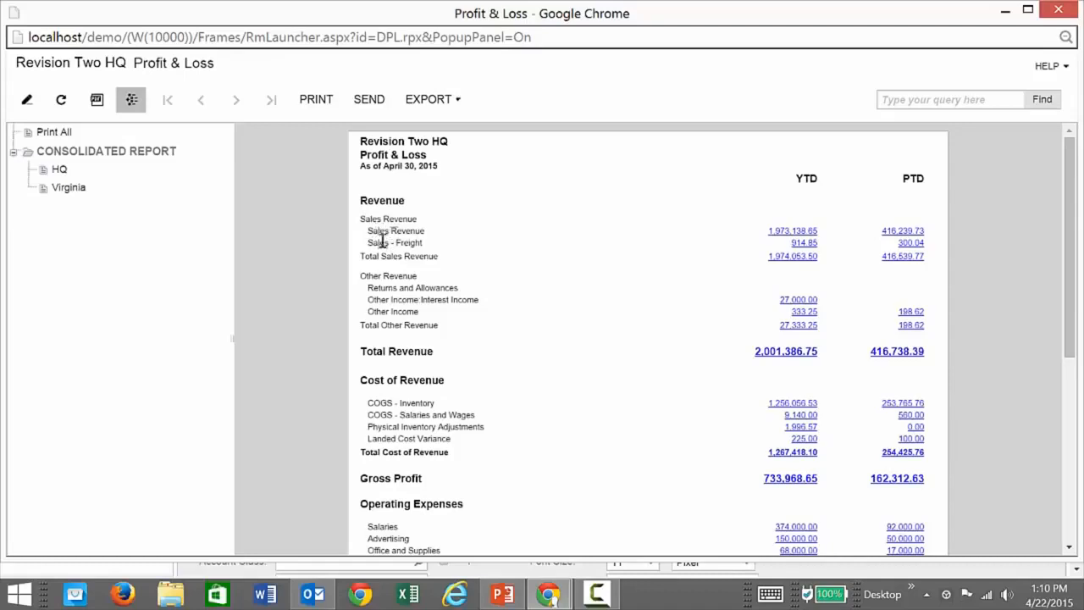
click(1059, 10)
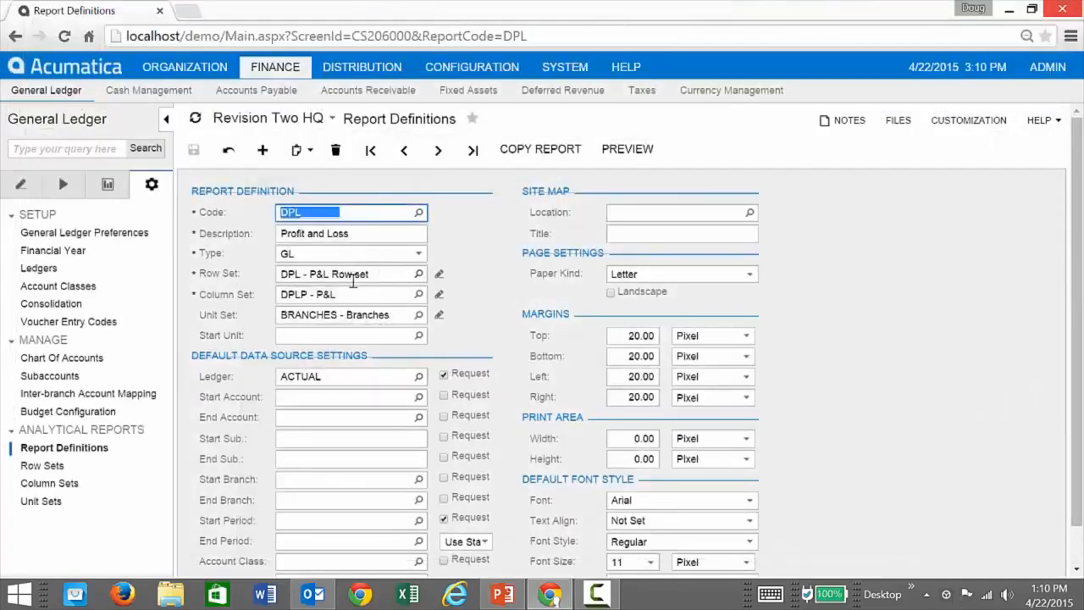
Open the report's P&L row set for editing and examine its Revenue caption, blank caption 0060 and Sales - Details rows.
click(439, 274)
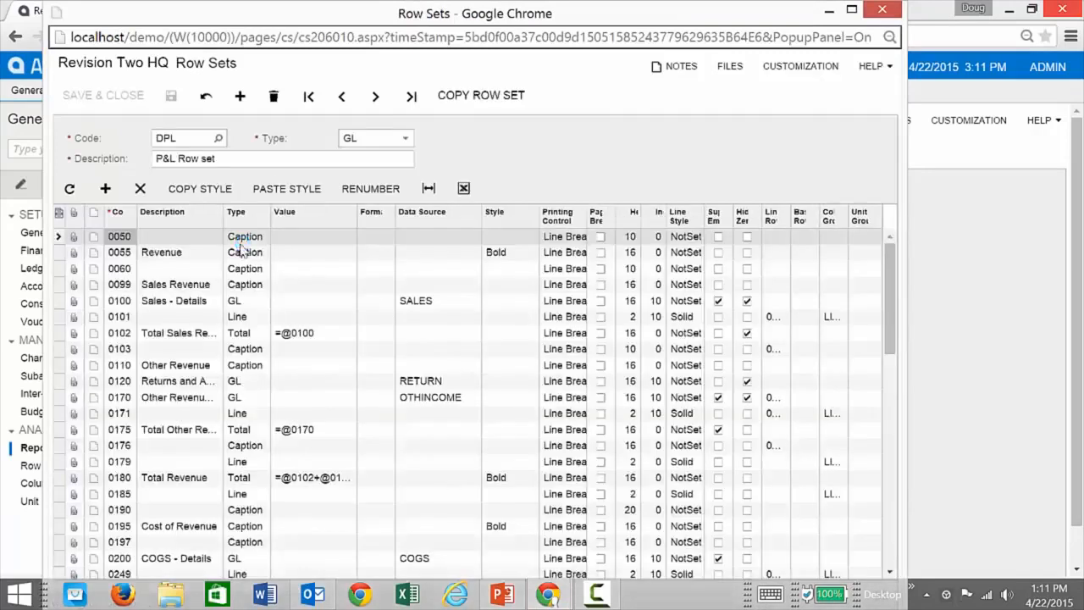
click(216, 257)
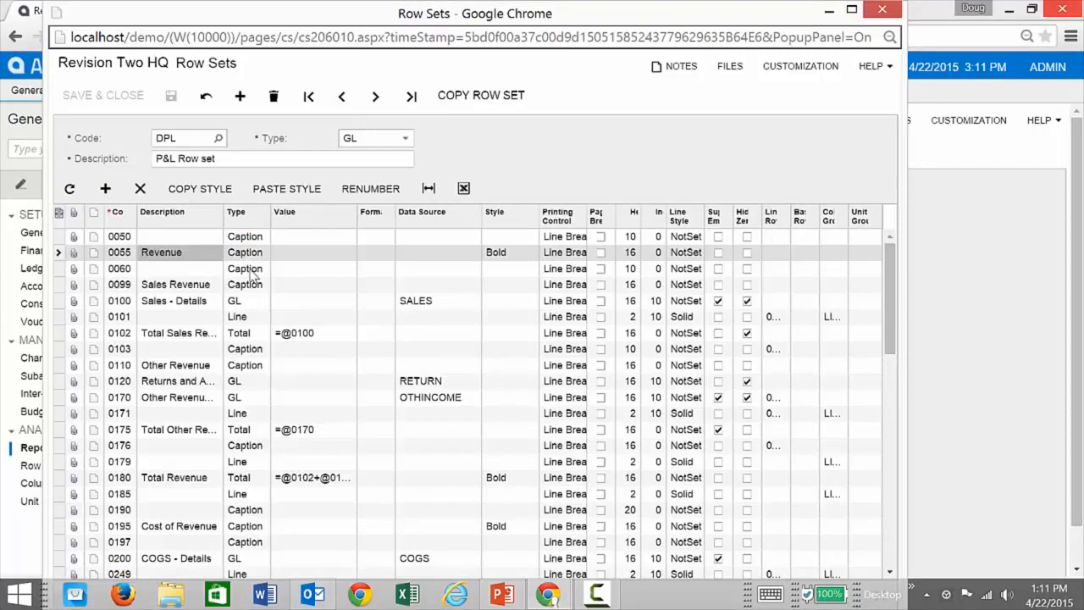
click(253, 269)
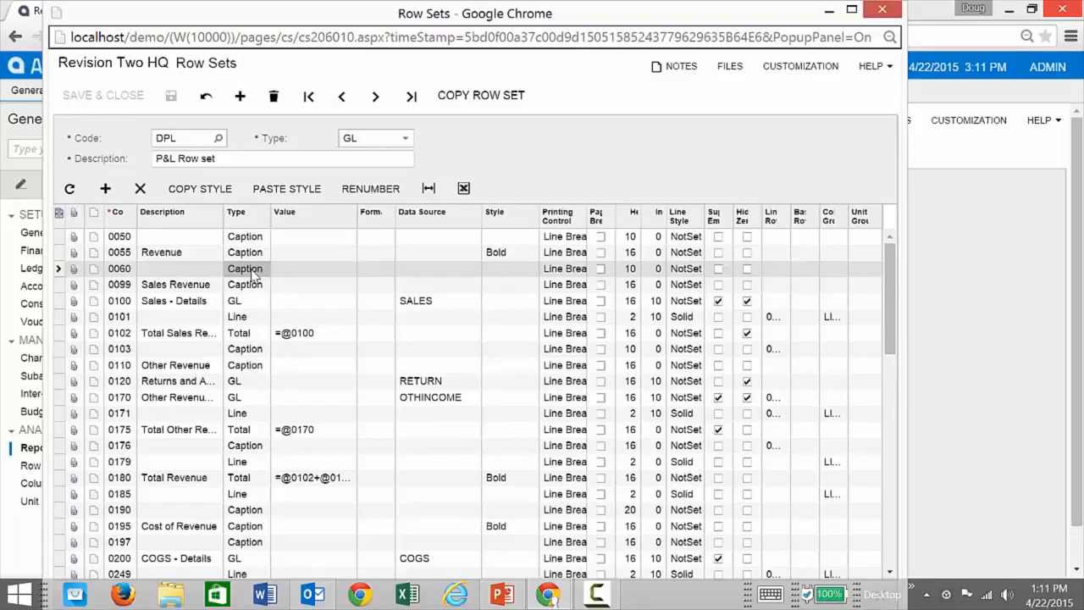
click(248, 307)
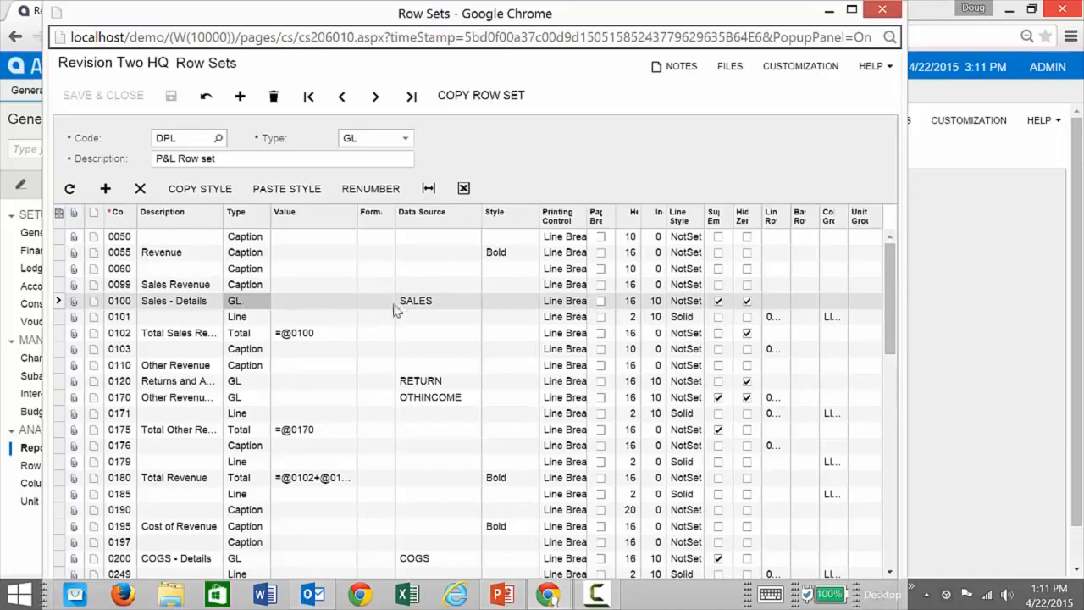
Inspect the Sales - Details row's data source, including its account class, expand and amount type options, and cancel without changing it.
click(439, 310)
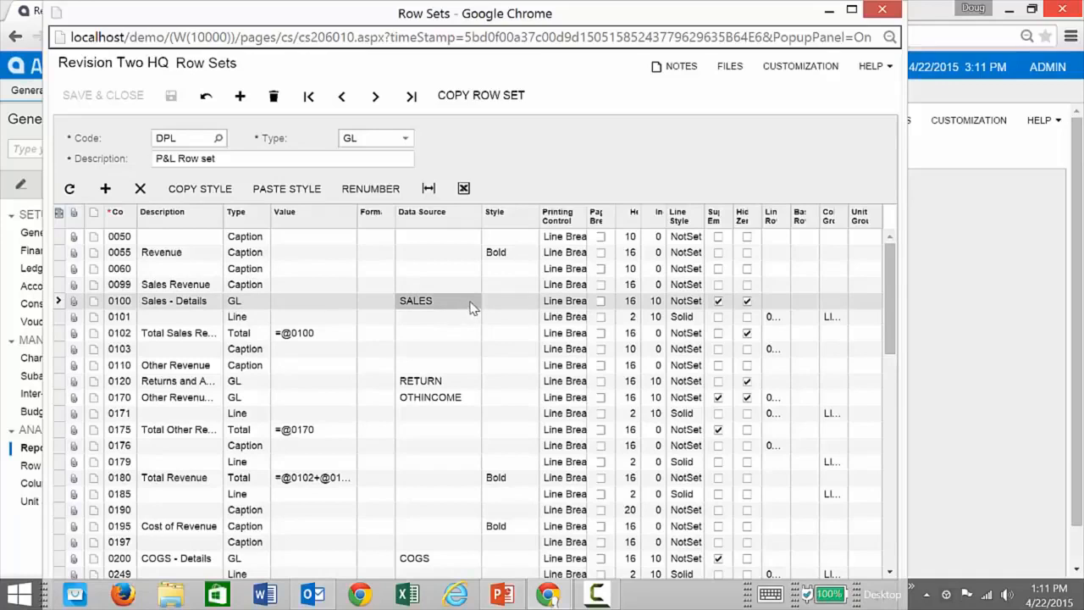
click(472, 308)
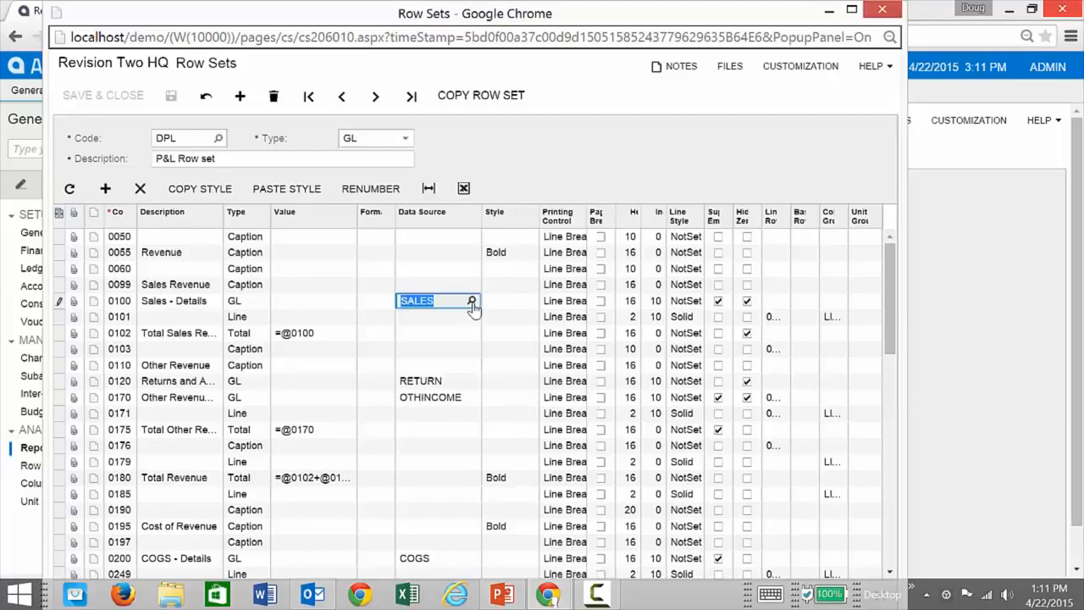
click(472, 302)
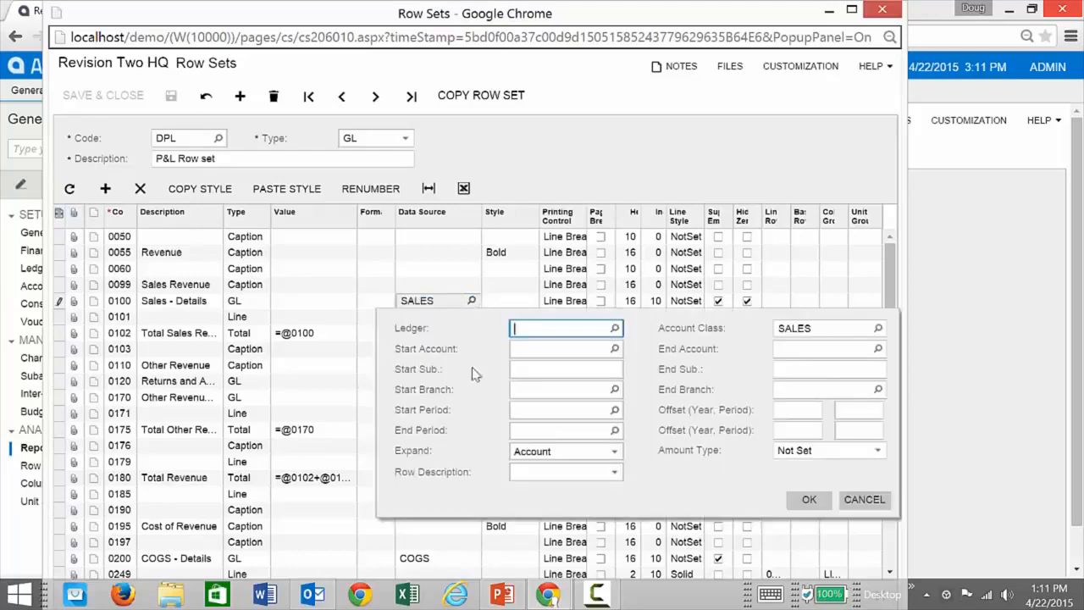
click(878, 329)
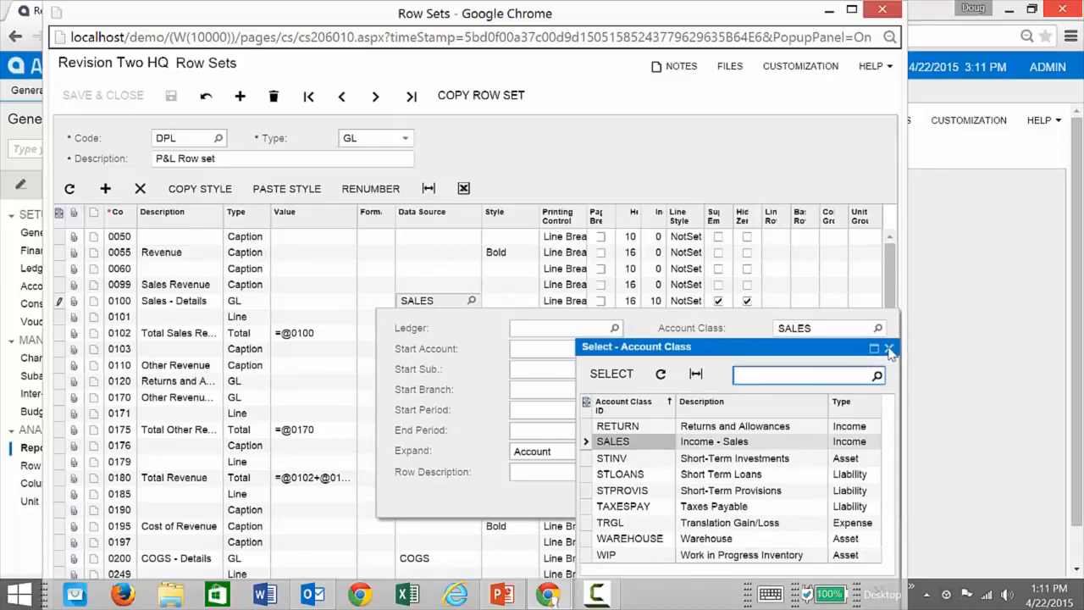
click(889, 350)
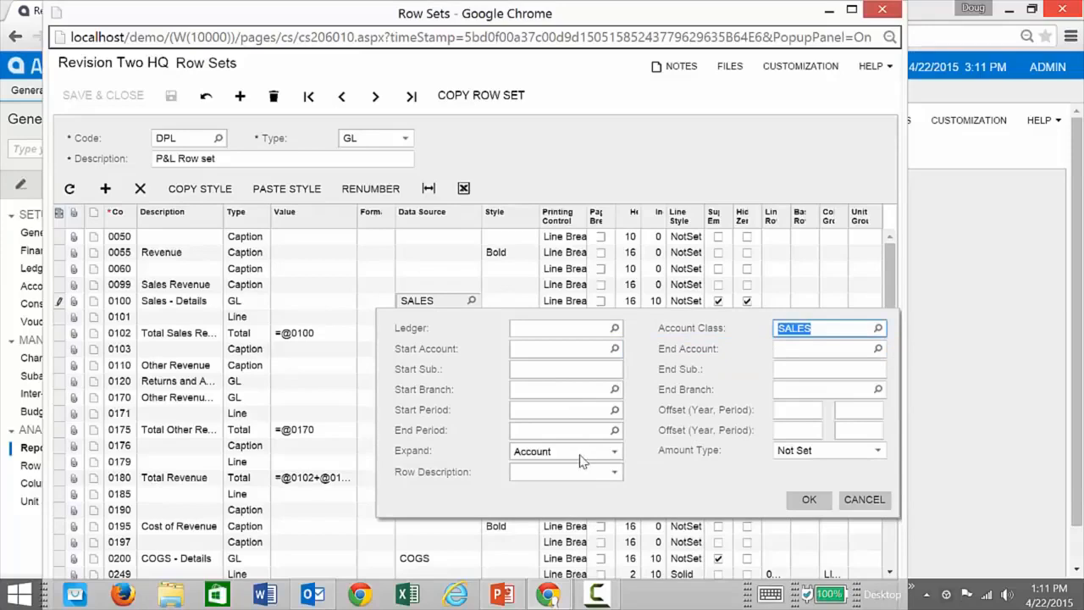
click(616, 454)
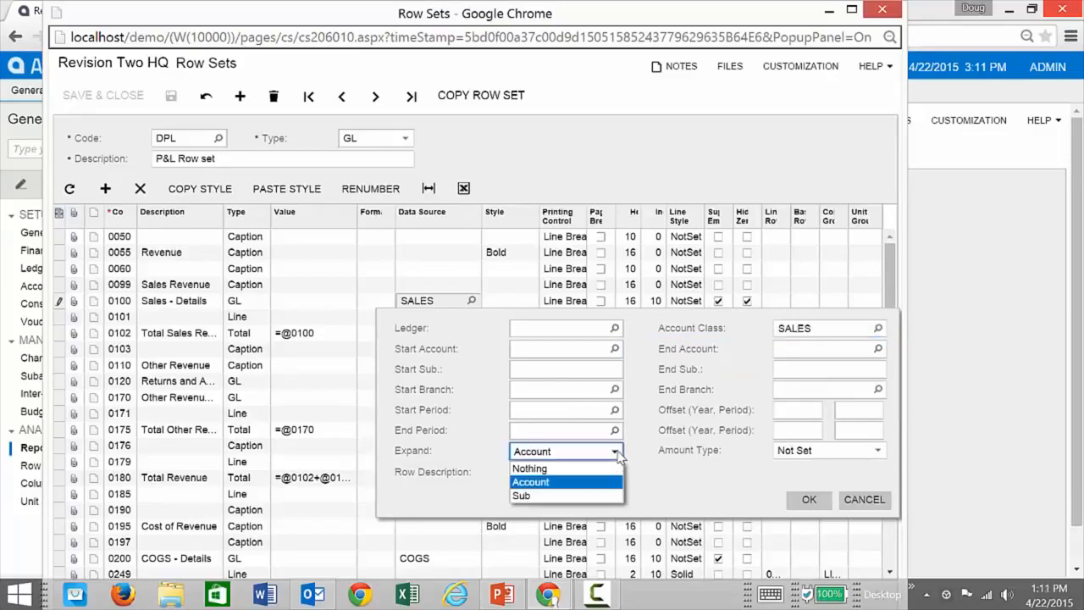
click(573, 485)
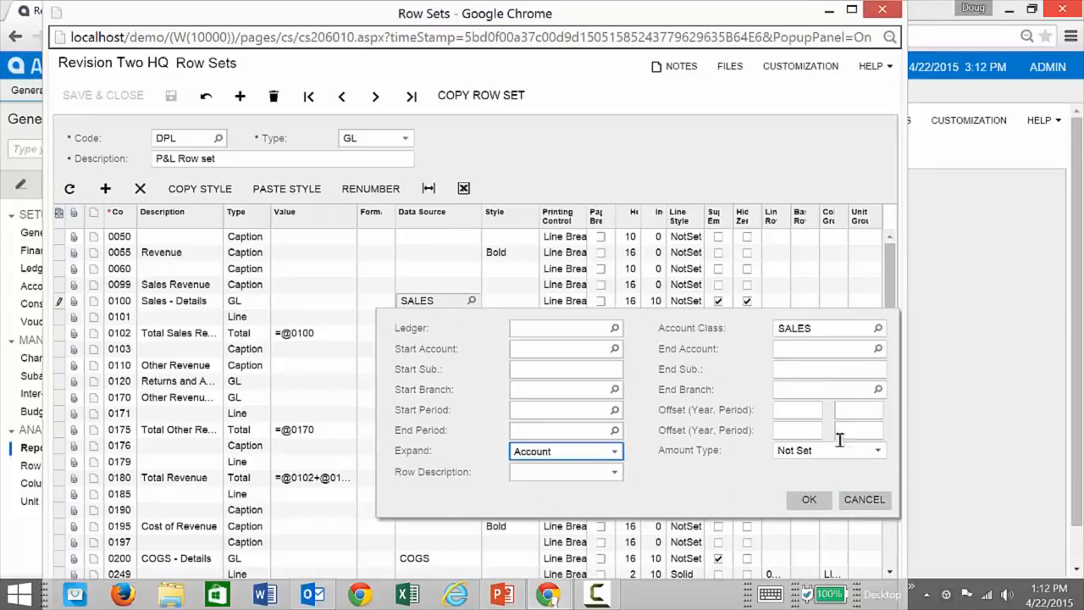
click(880, 453)
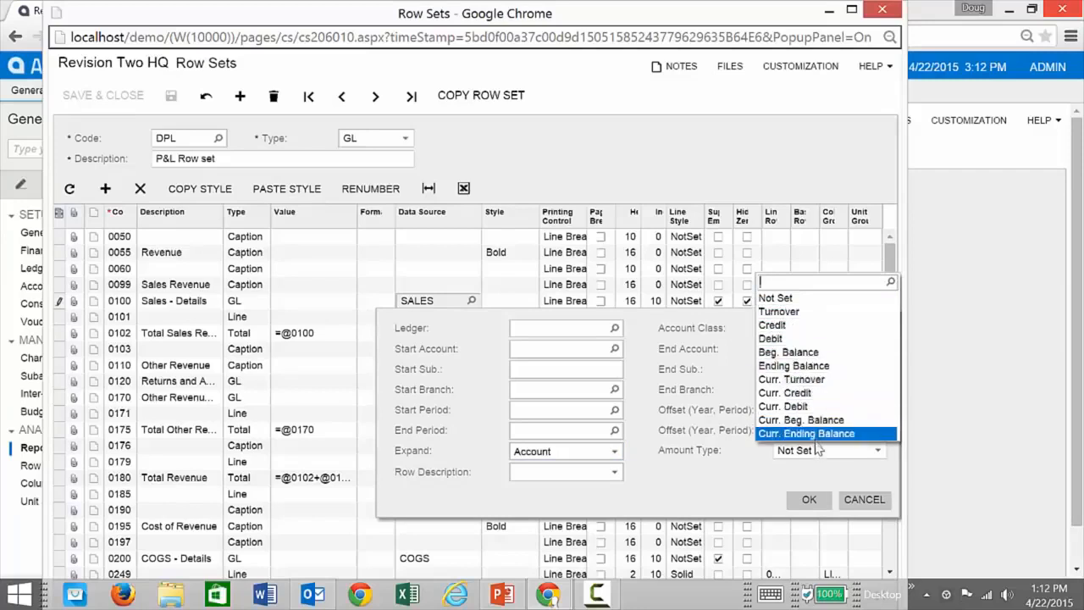
click(835, 481)
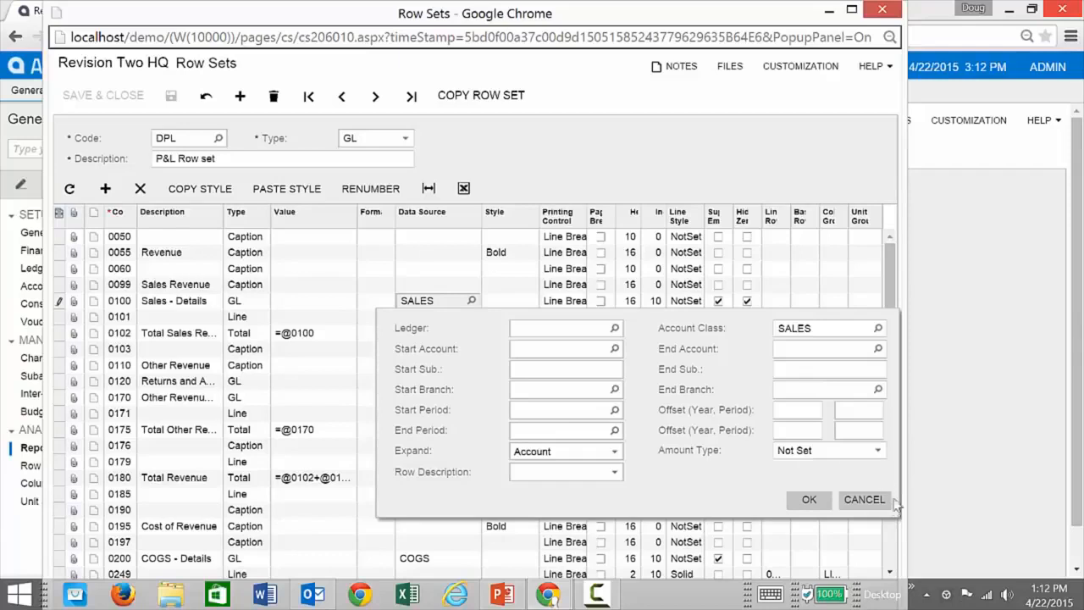
click(863, 500)
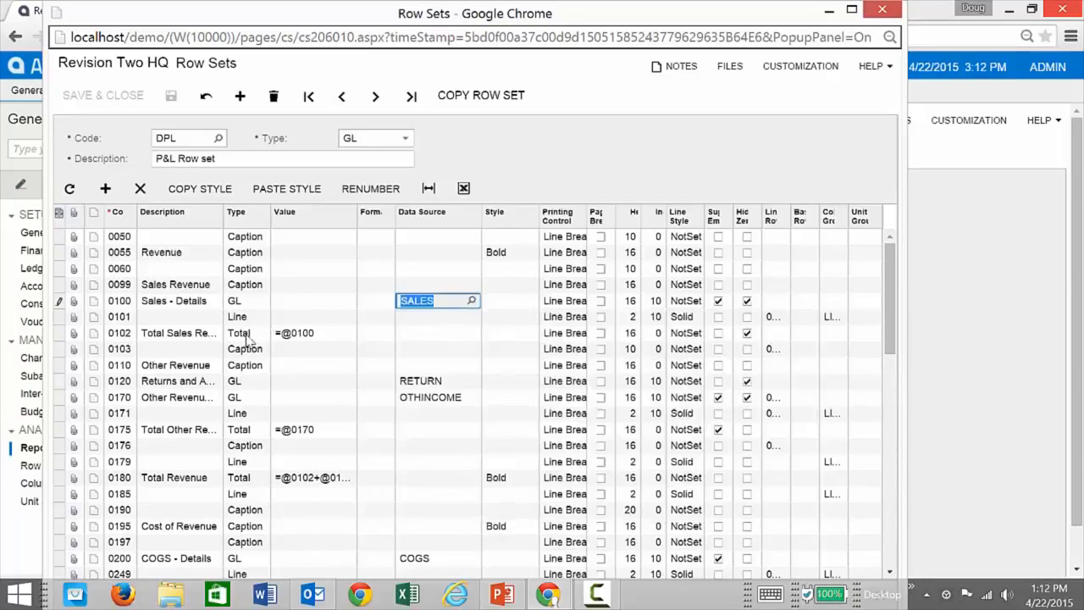
Inspect line row 0101 and total row 0102 with its value formula, and widen the Suppress Empty and Linked Row columns.
click(248, 319)
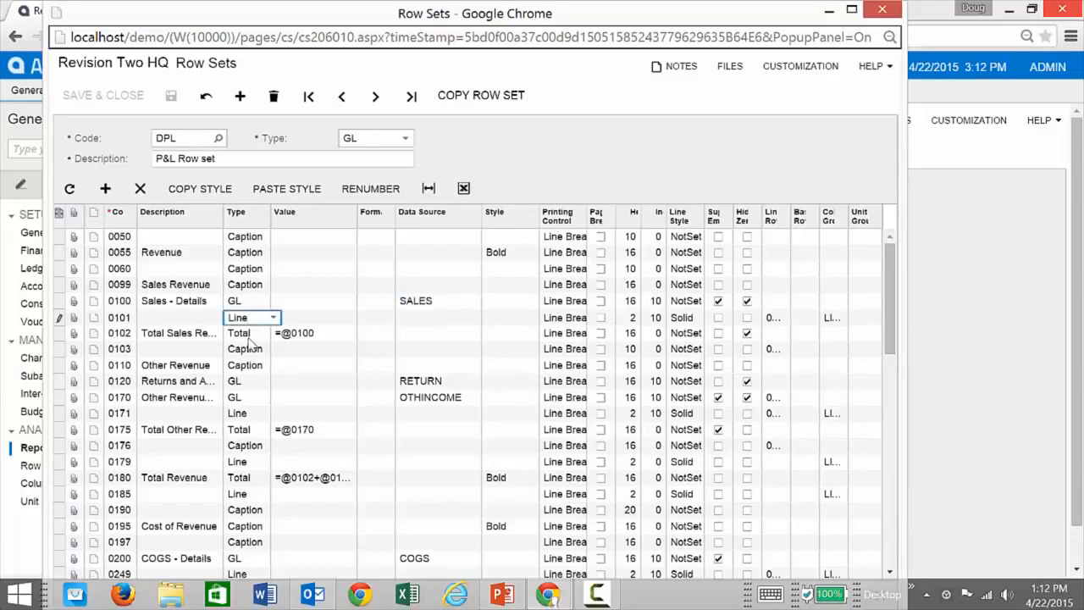
click(250, 335)
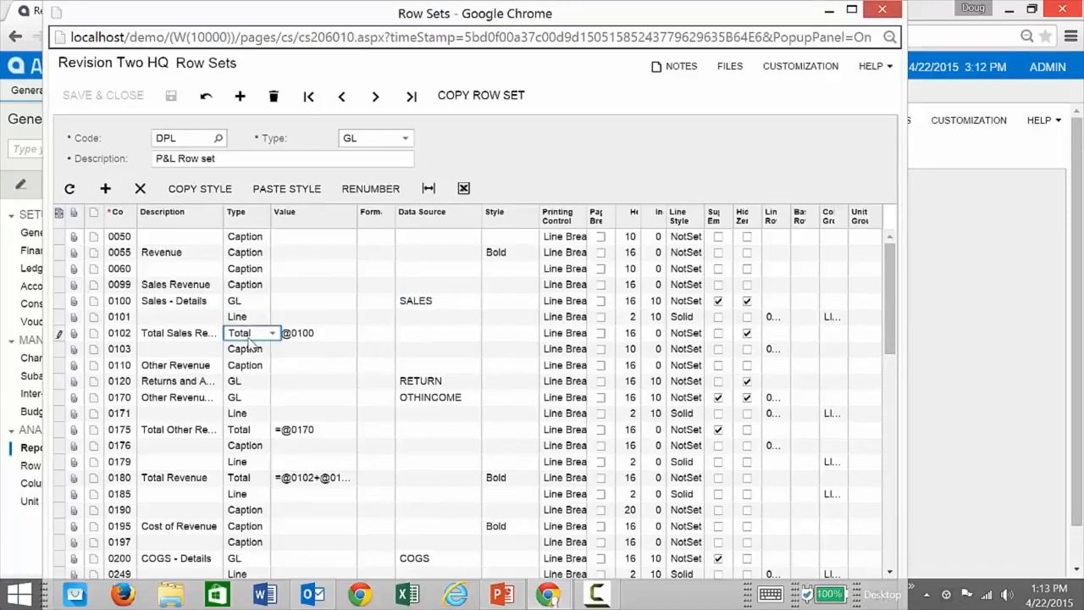
click(333, 333)
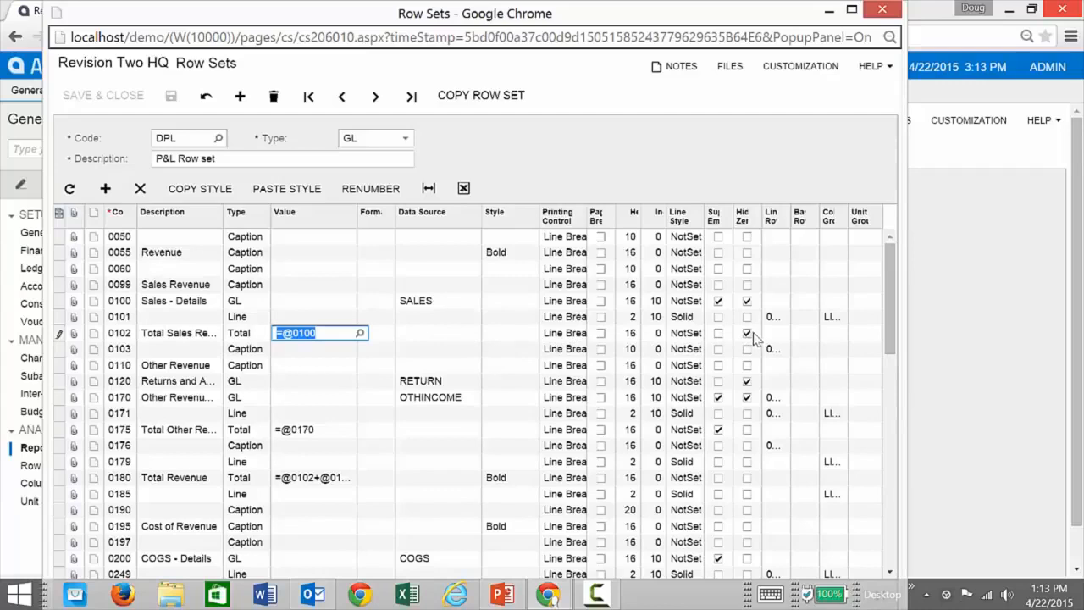
drag(757, 220, 755, 220)
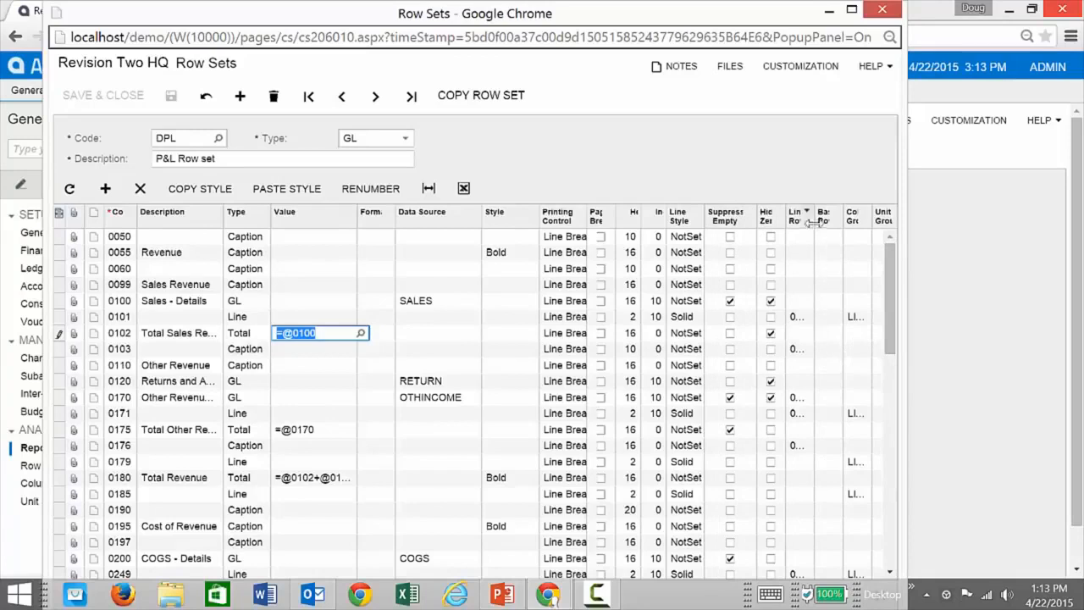
drag(813, 220, 843, 220)
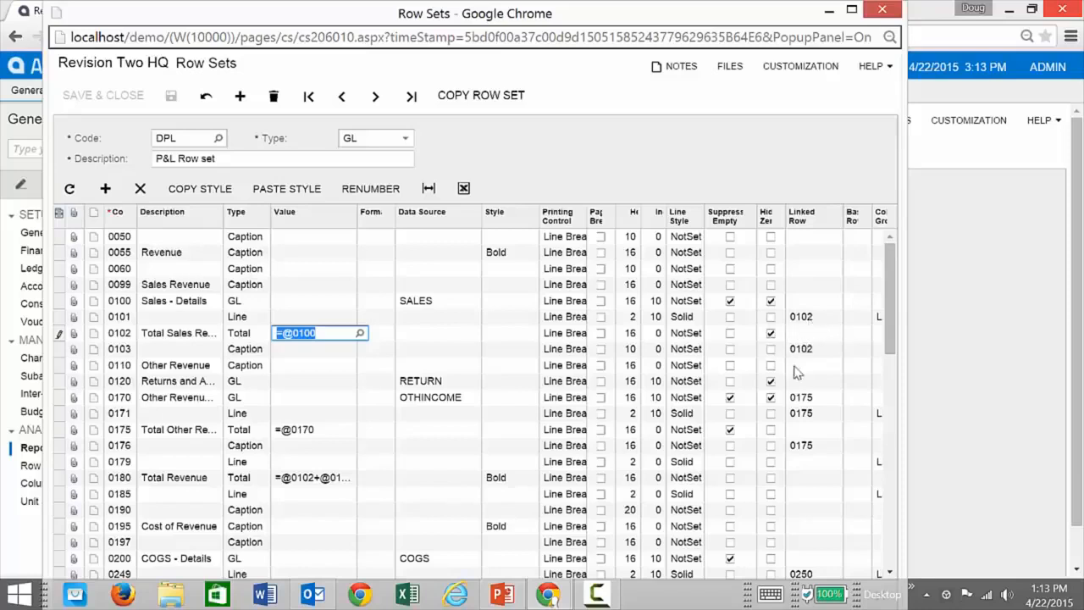
Inspect the full value formula of Sort row 0350 in the formula editor and cancel without changing it.
scroll(478, 418, down, 2)
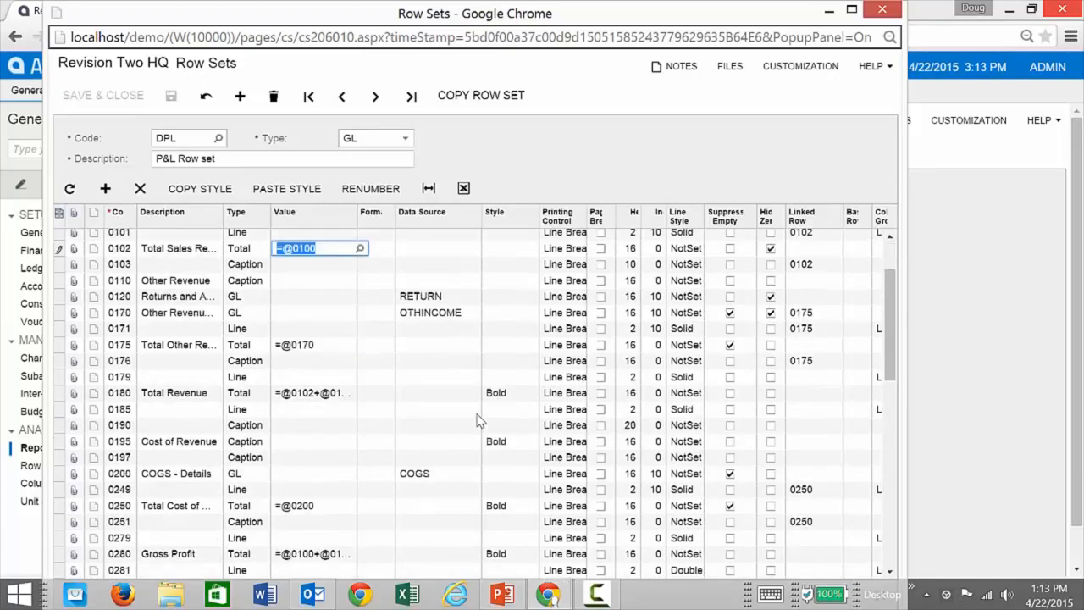
scroll(477, 418, down, 2)
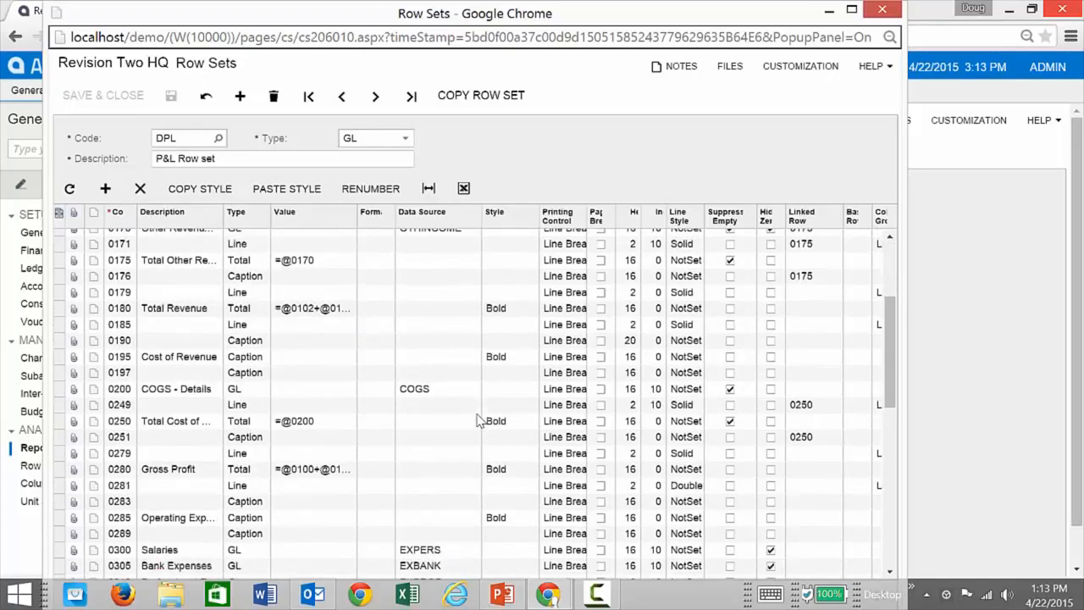
scroll(478, 418, down, 8)
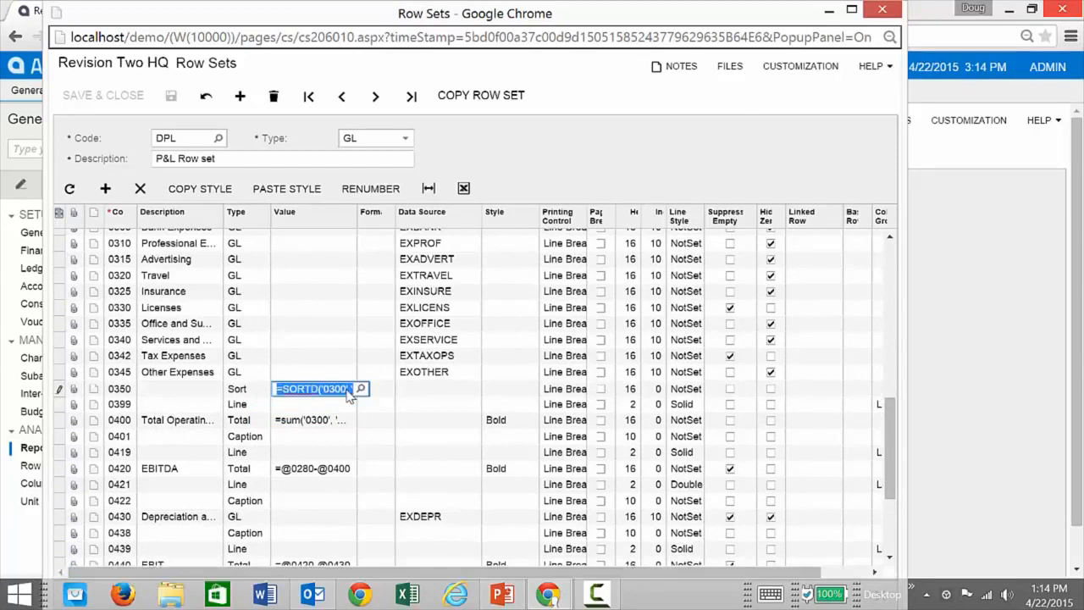
click(360, 388)
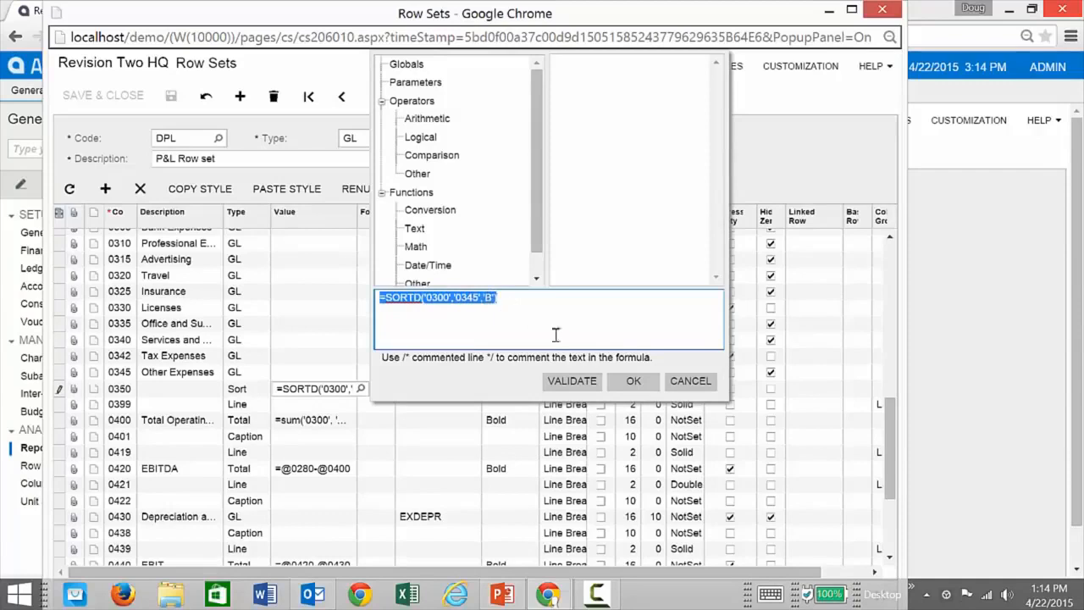
click(688, 381)
Open the sum formula of total row 0400, examine the Application functions, Parameters and Globals available, and cancel without changing it.
click(342, 424)
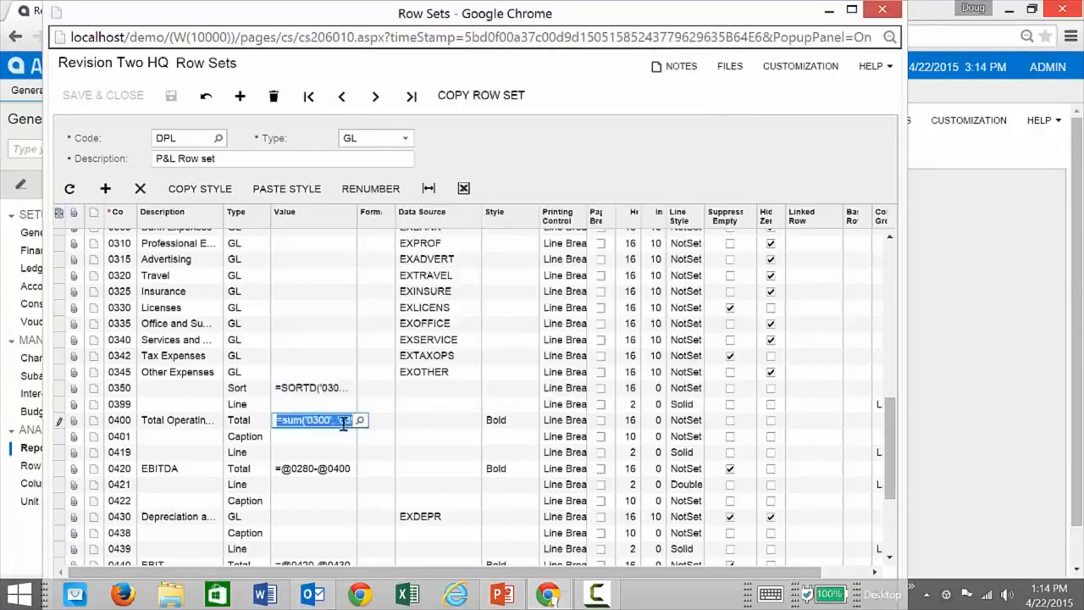
click(359, 421)
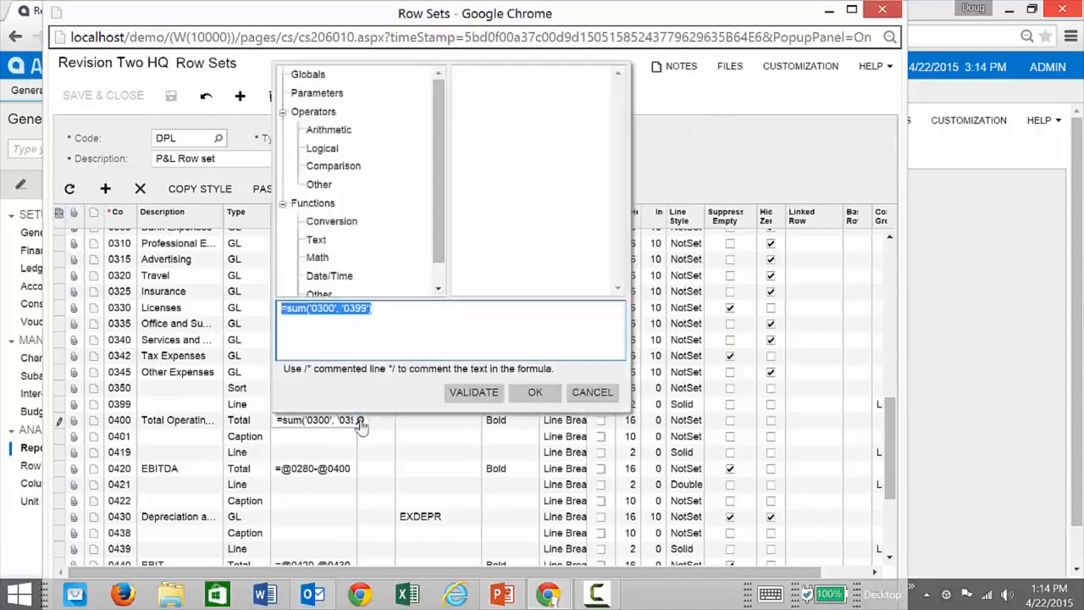
click(377, 310)
click(440, 252)
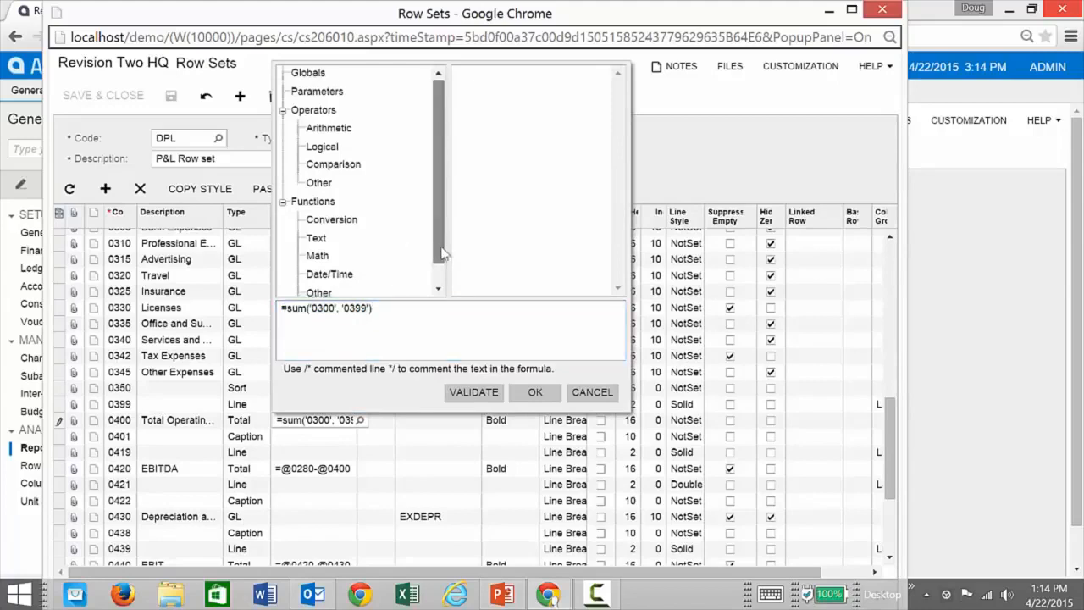
drag(443, 252, 446, 291)
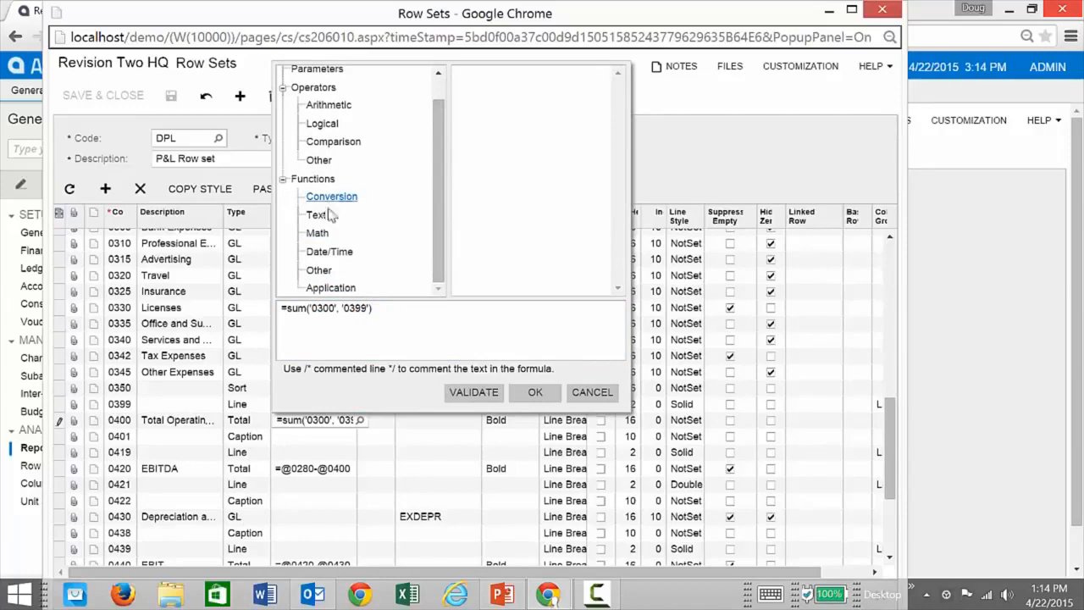
click(331, 289)
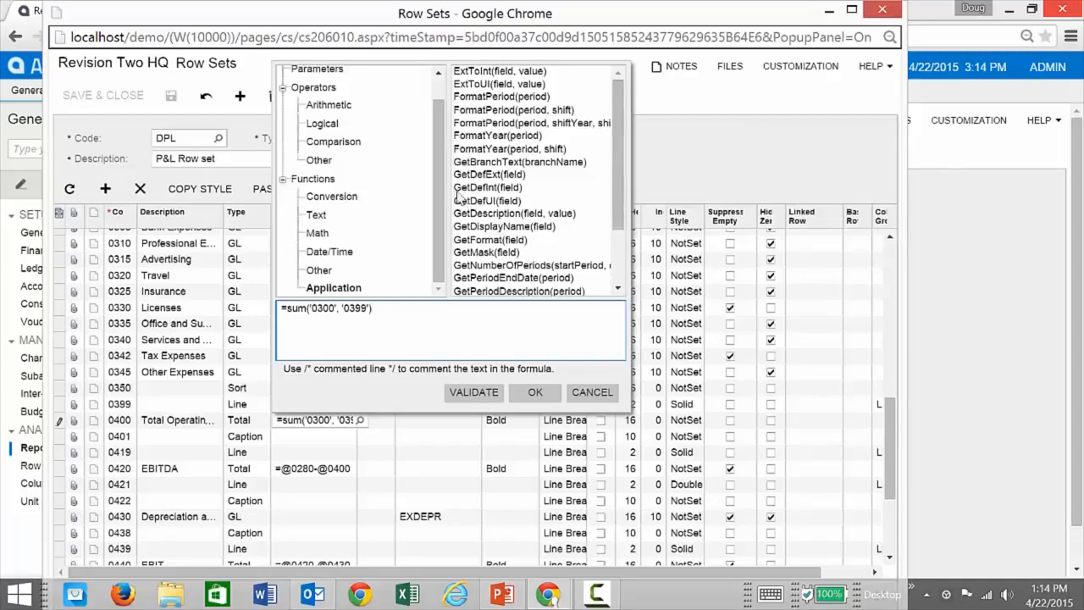
scroll(440, 186, up, 1)
click(339, 95)
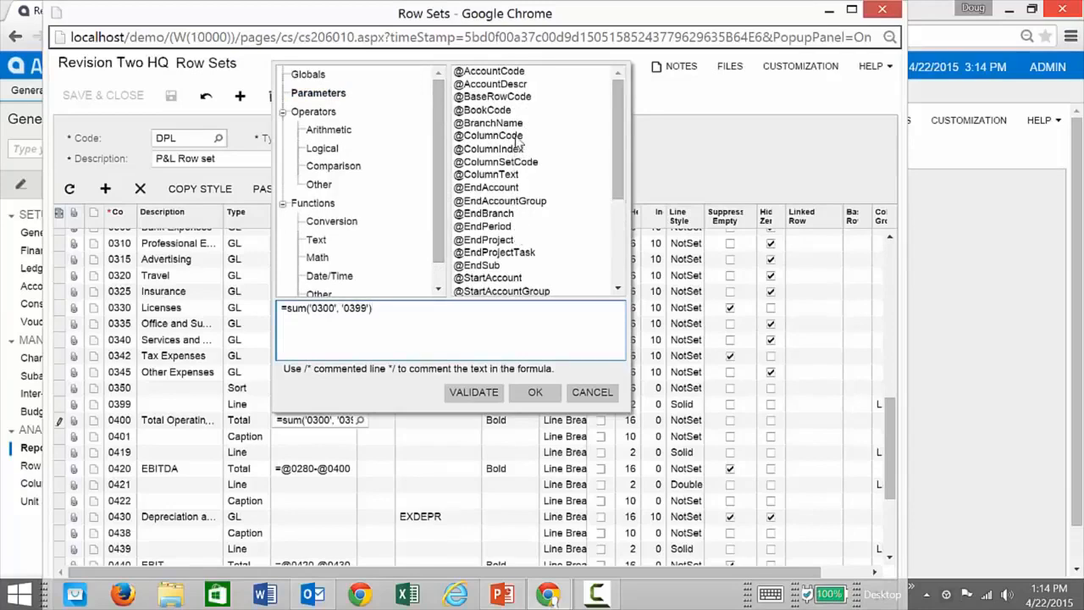
click(297, 76)
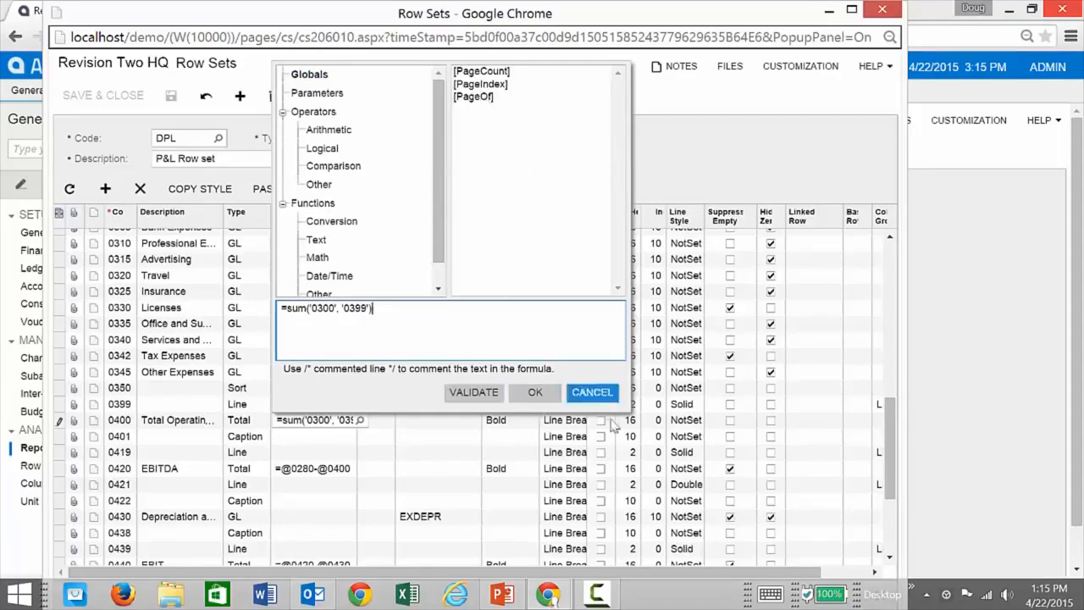
click(592, 392)
Close the row set, then open the report's P&L column set for editing in a wider window.
scroll(397, 388, down, 3)
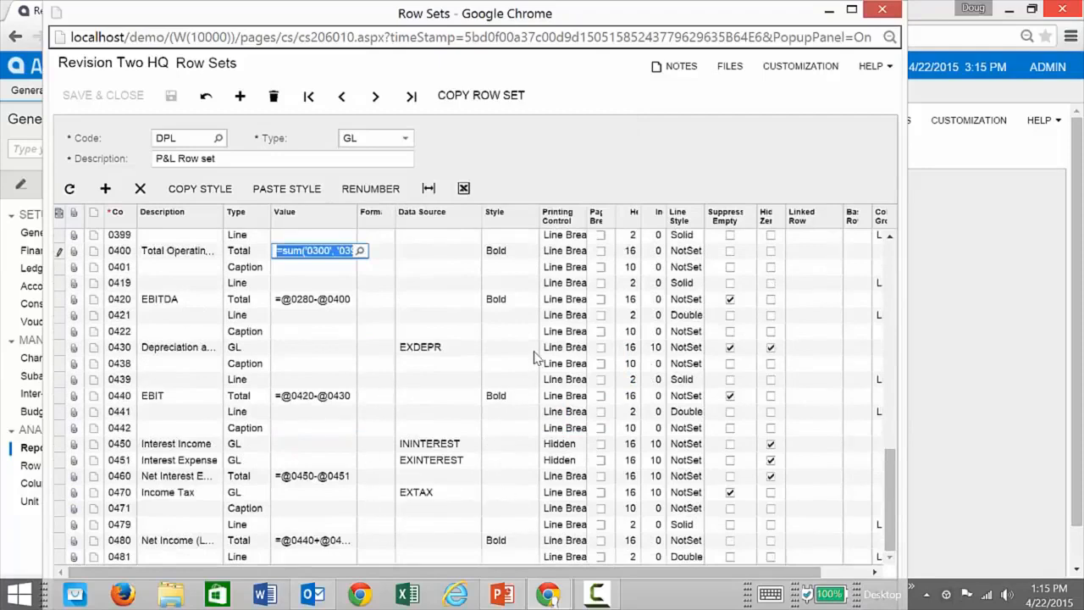
click(877, 12)
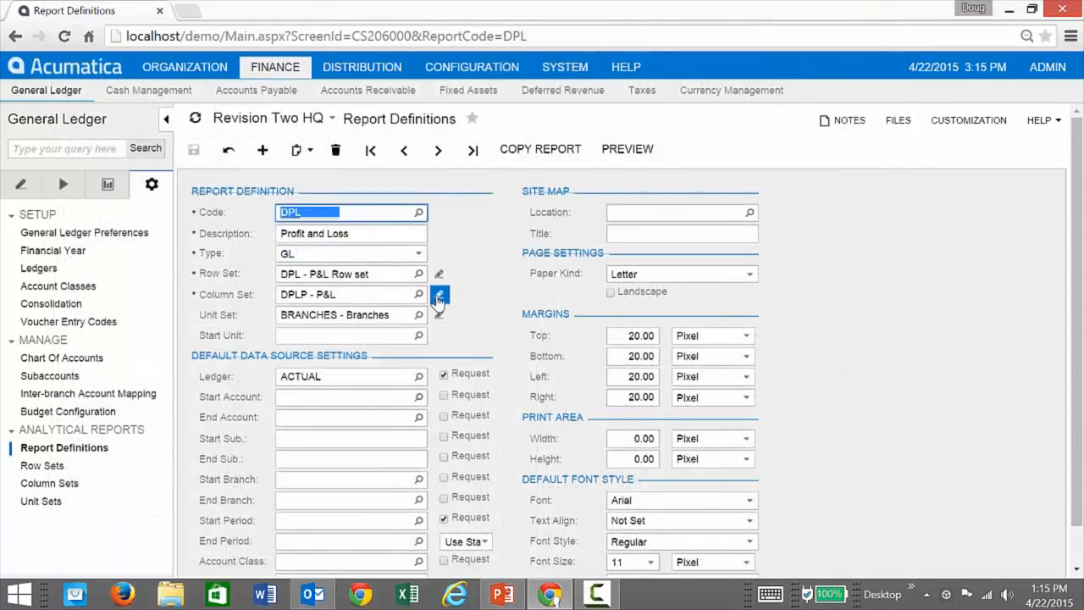
click(438, 297)
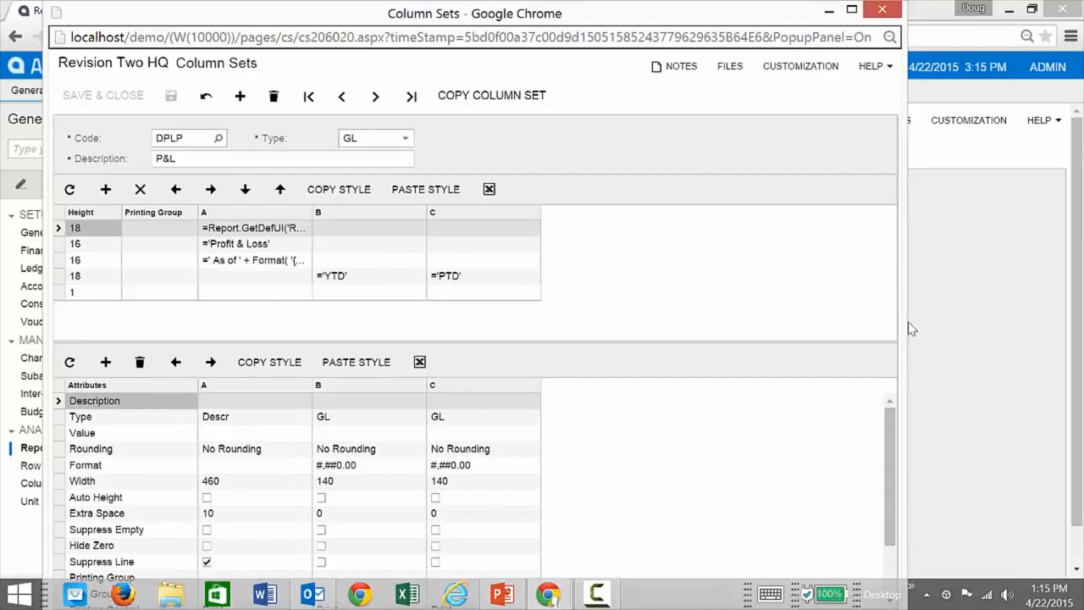
drag(909, 329, 979, 323)
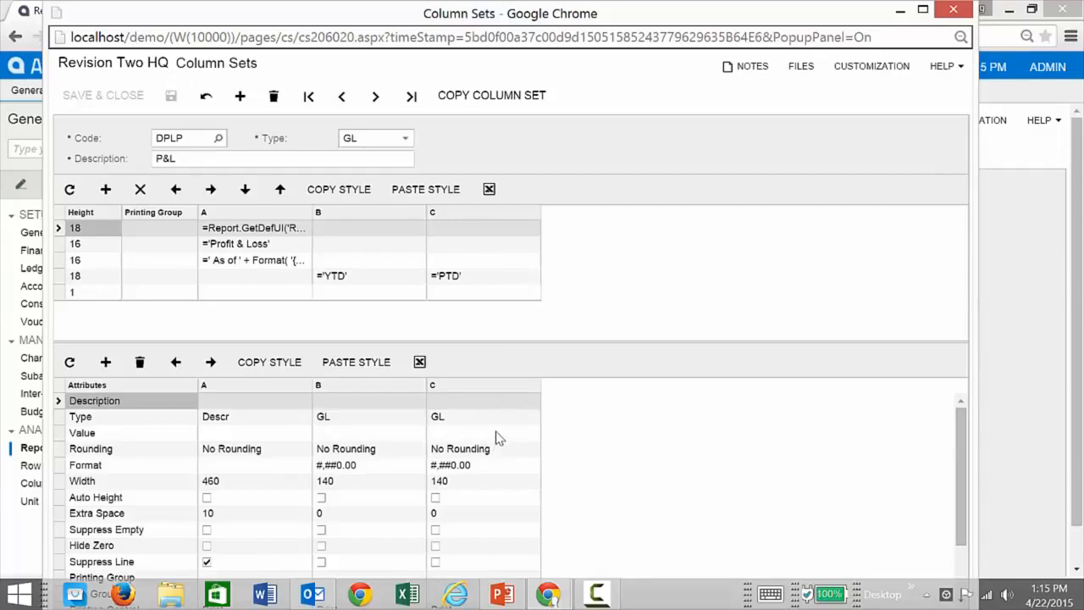
Add column D to the column set with type Calc and the value =B-C.
click(106, 362)
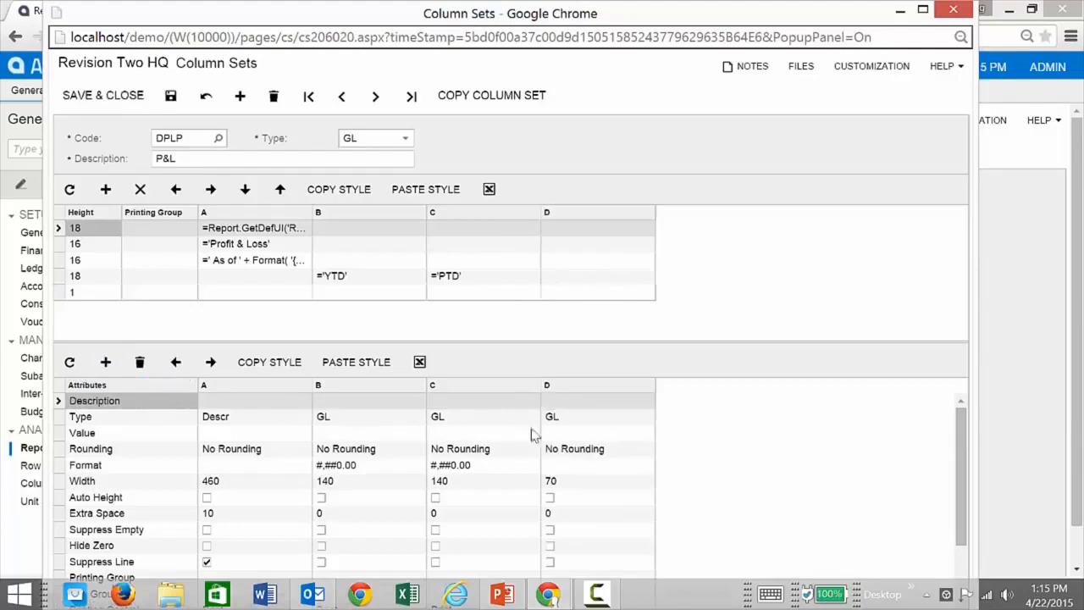
click(559, 422)
click(564, 423)
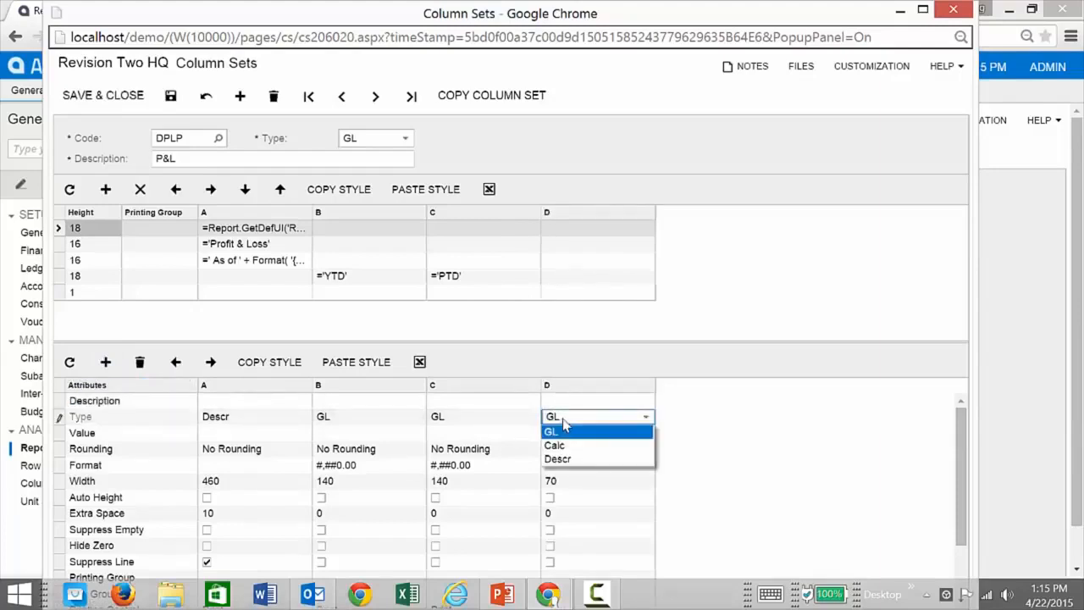
click(565, 447)
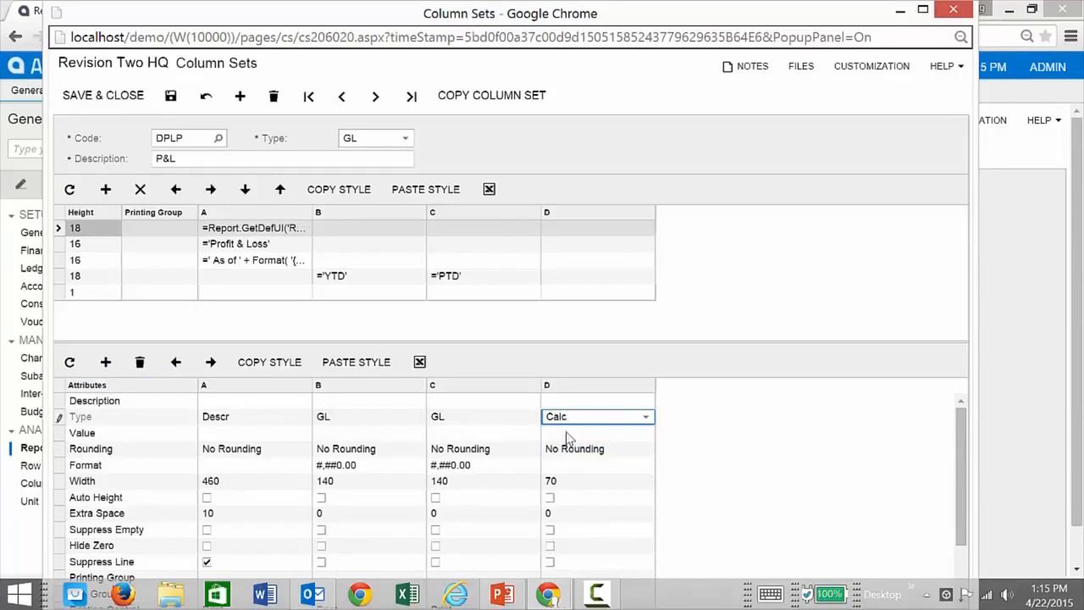
click(565, 433)
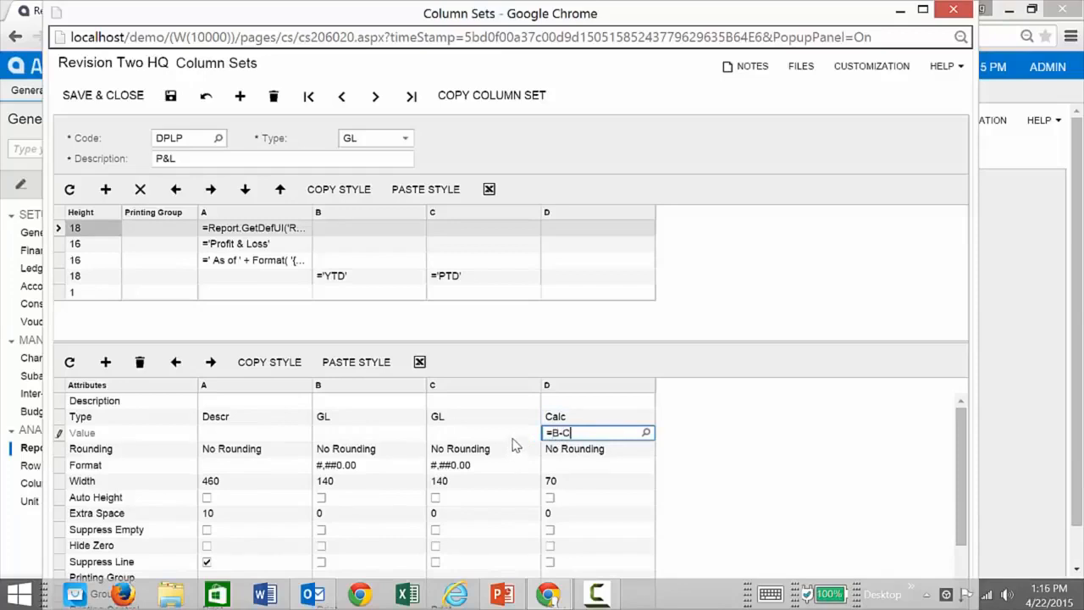
Enter ='YTD-PTD' as column D's heading in the same header row as YTD and PTD, and save the column set.
click(560, 278)
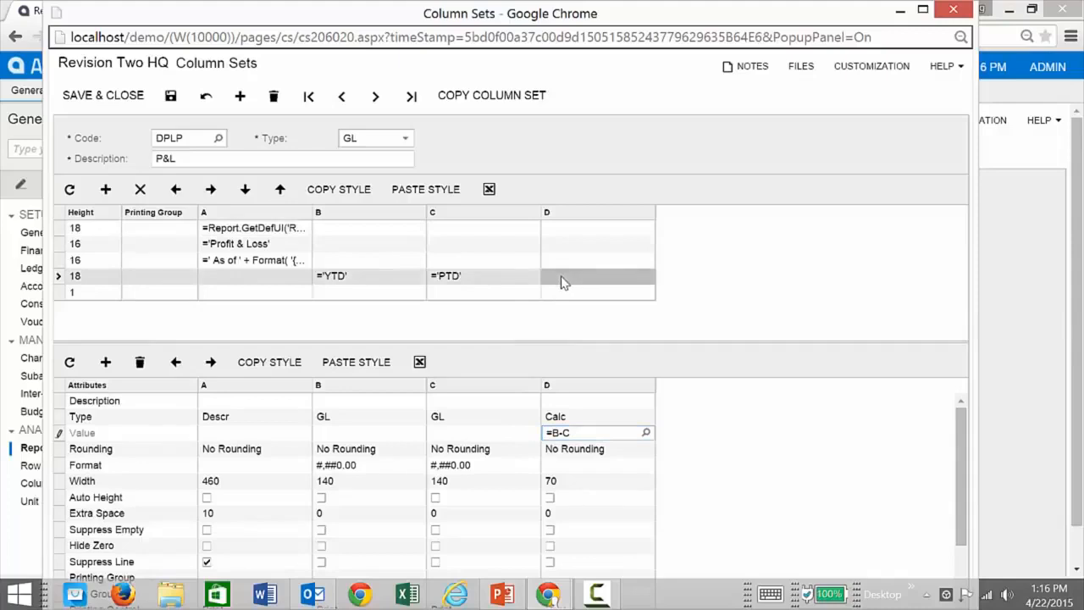
click(563, 280)
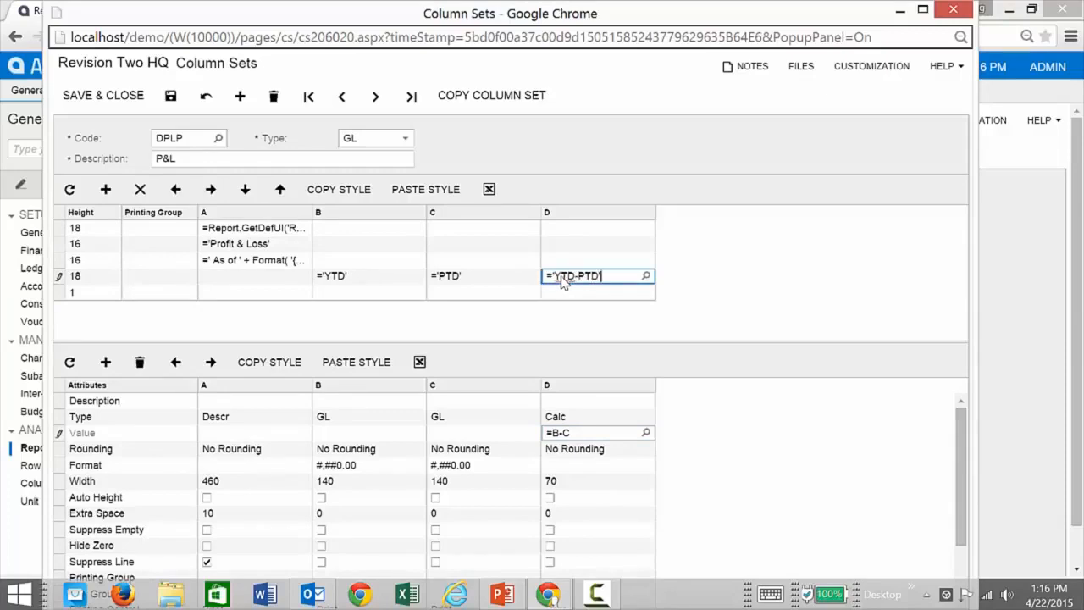
click(169, 94)
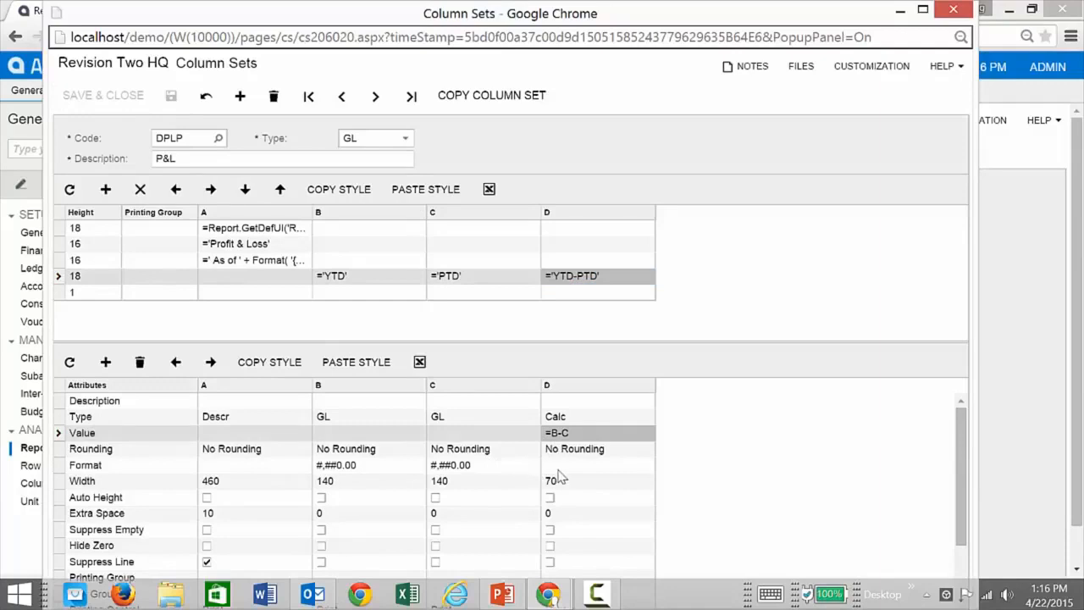
Examine column D's data source settings, cancel without changing them, and close the column set to return to the report definition.
scroll(562, 483, down, 2)
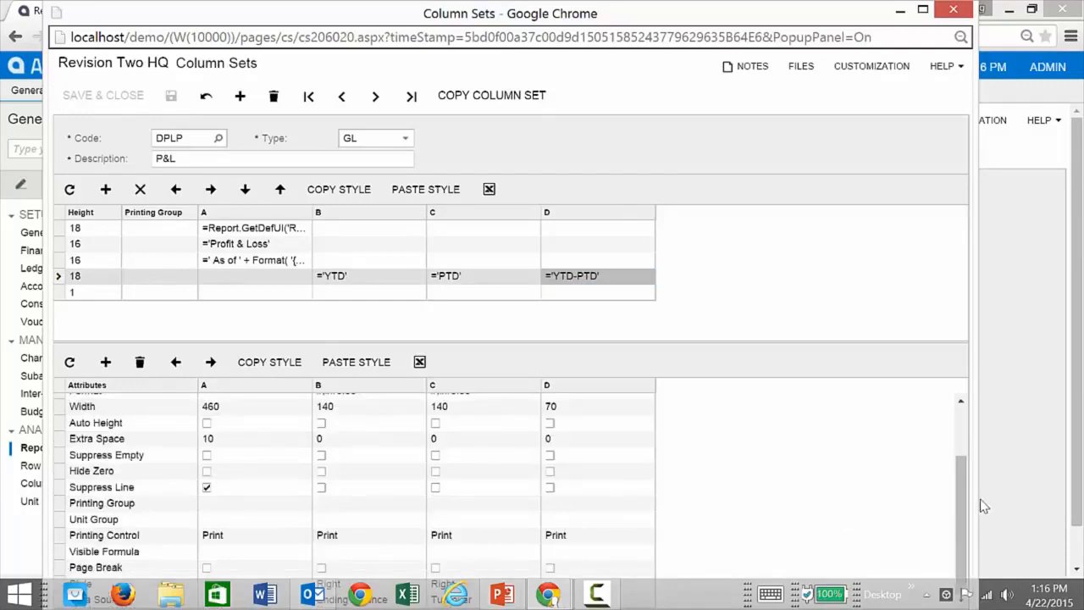
mouse_move(762, 21)
mouse_down()
mouse_move(763, 50)
mouse_move(756, 17)
mouse_up()
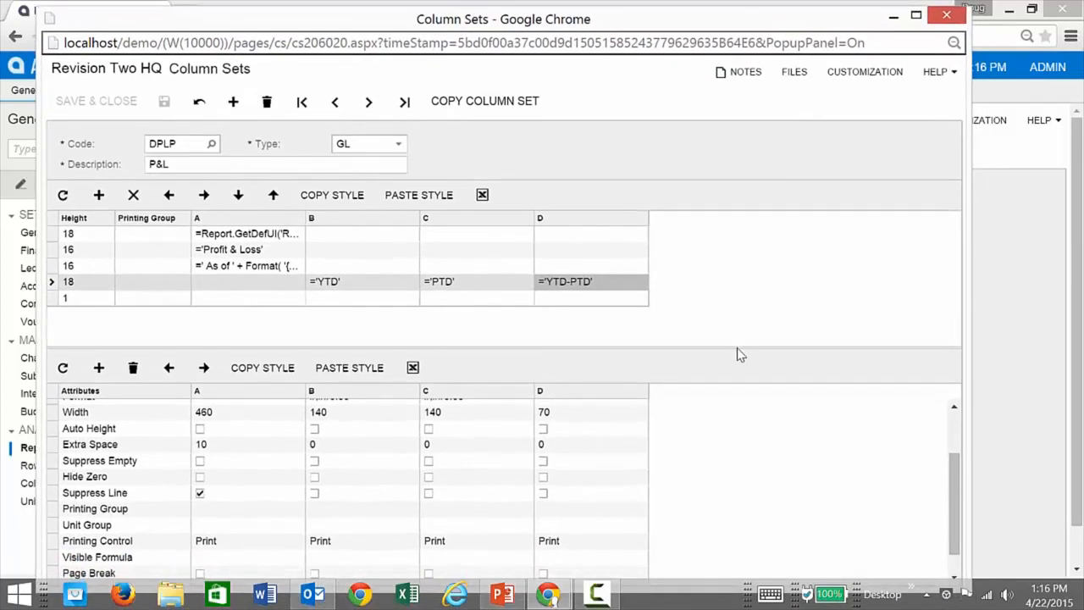
drag(958, 479, 958, 496)
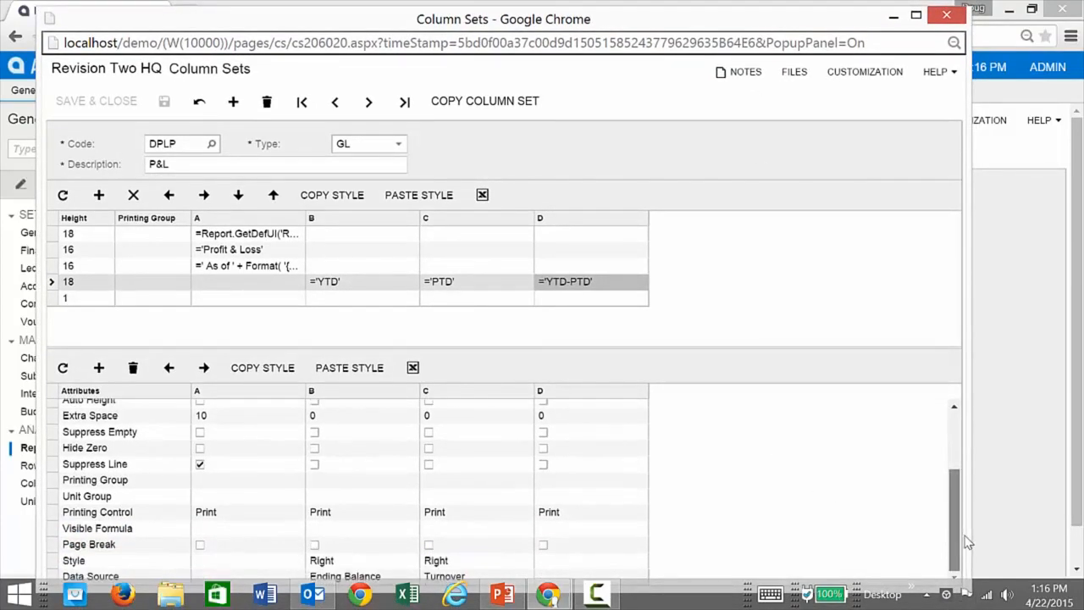
mouse_move(545, 8)
mouse_down()
mouse_move(544, 39)
mouse_move(539, 4)
mouse_up()
scroll(649, 508, down, 1)
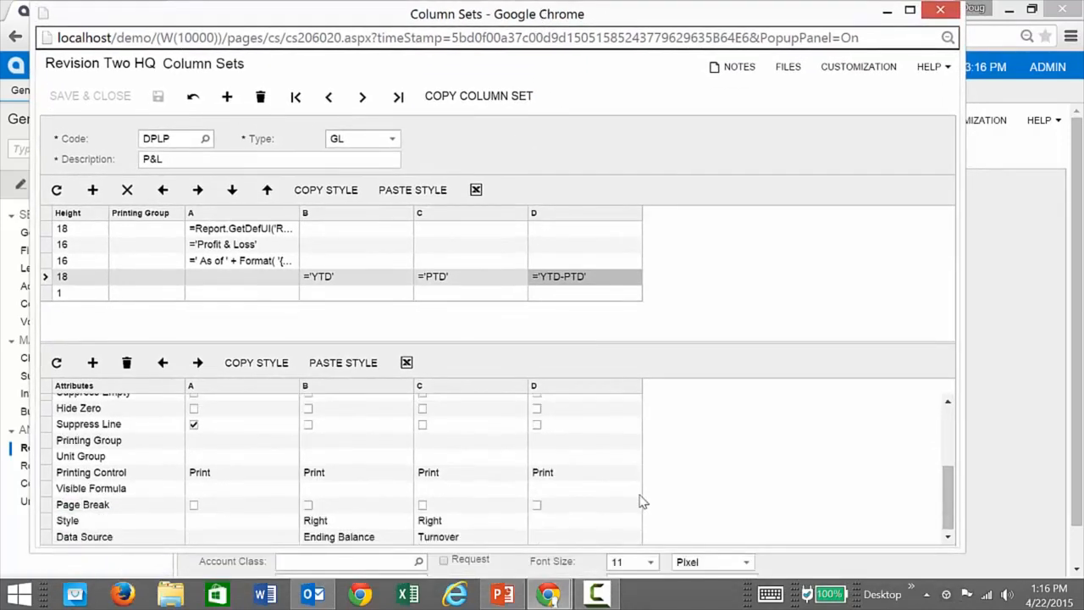
click(583, 537)
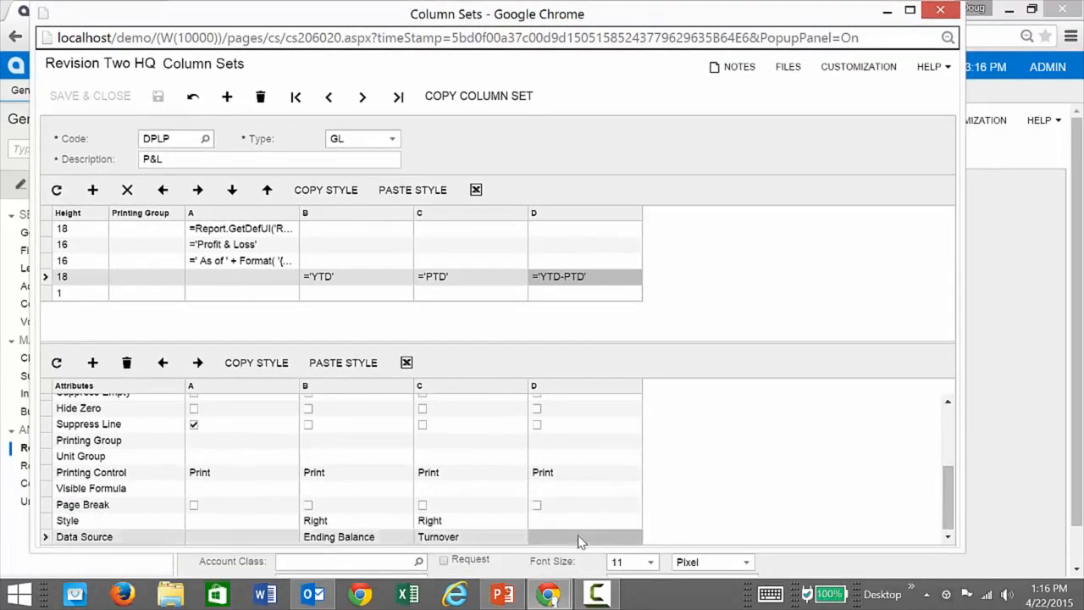
click(632, 537)
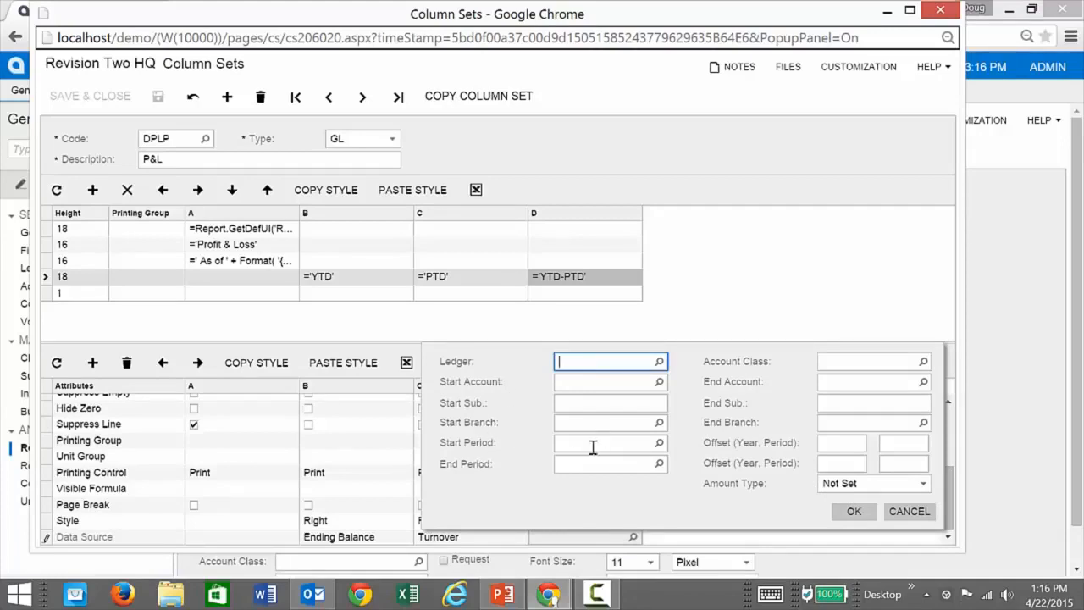
click(906, 513)
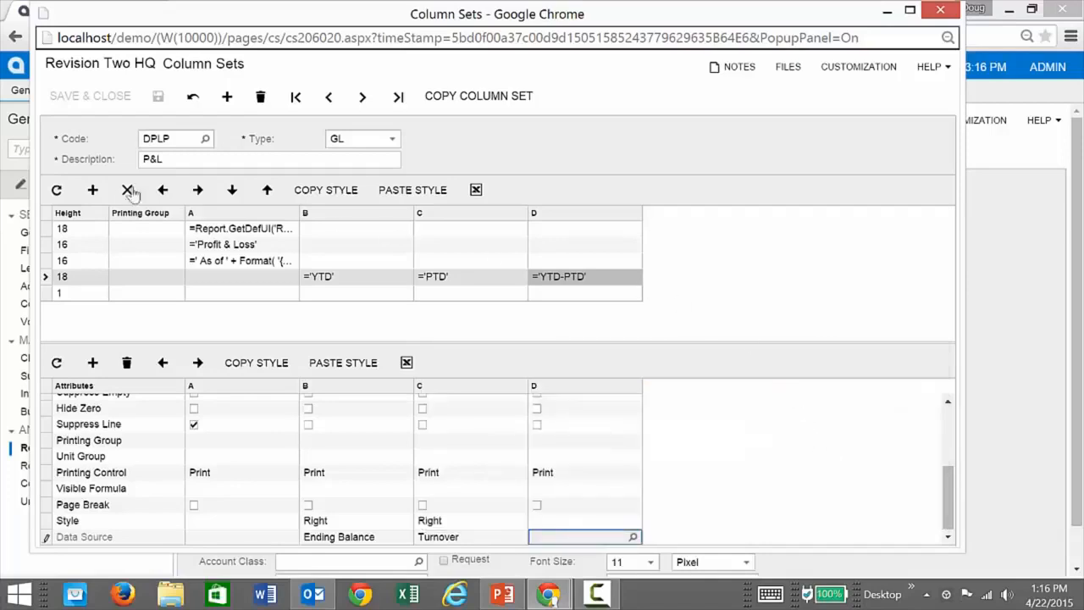
click(940, 9)
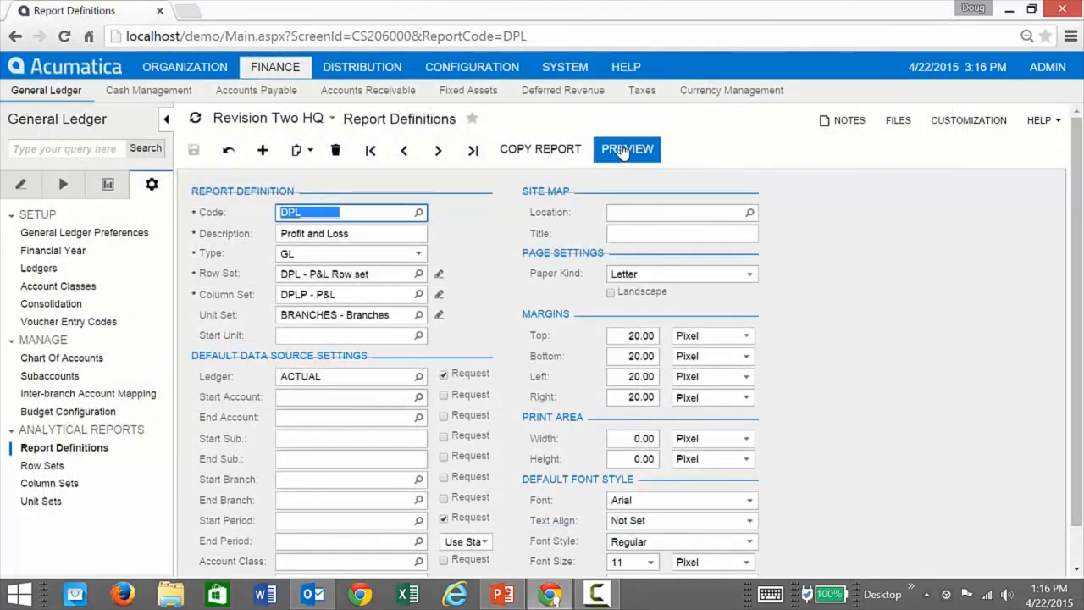
Preview and run the Profit and Loss report, check the YTD-PTD column, close the preview, and open the P&L column set for editing.
click(625, 150)
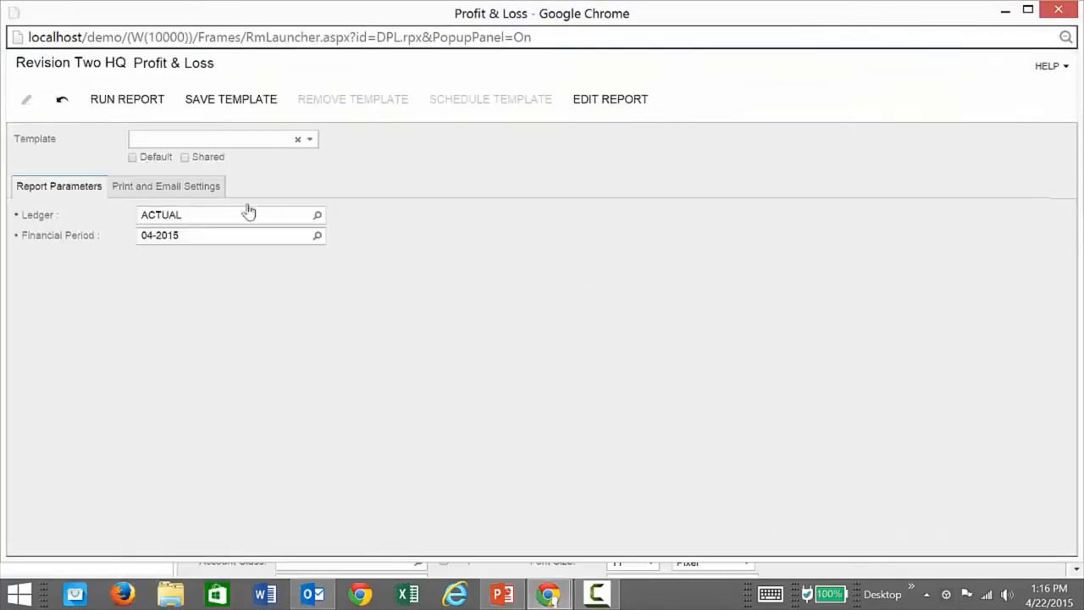
click(97, 99)
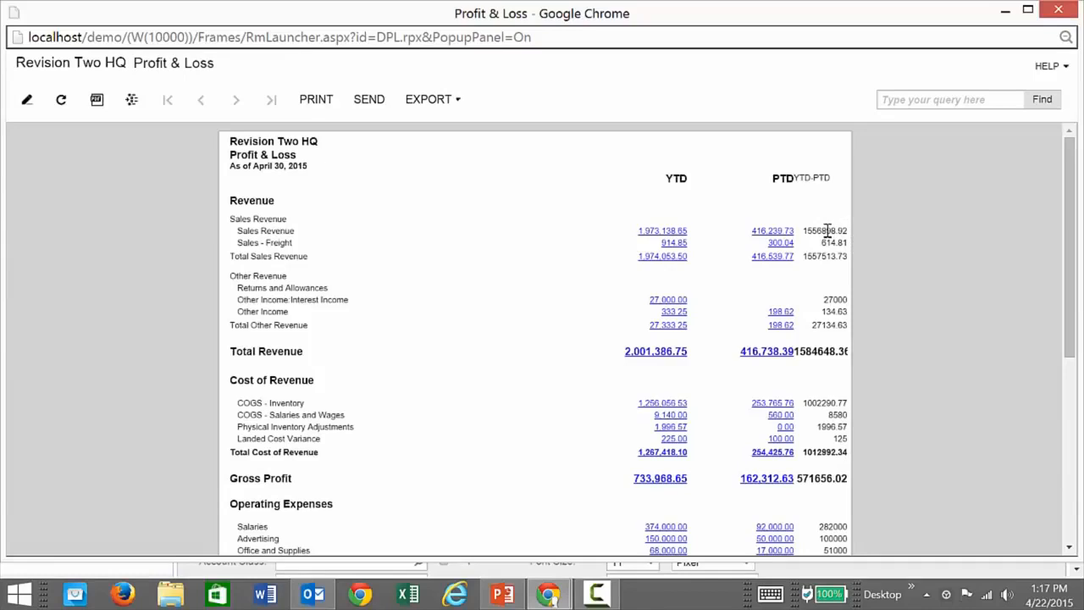
click(1058, 10)
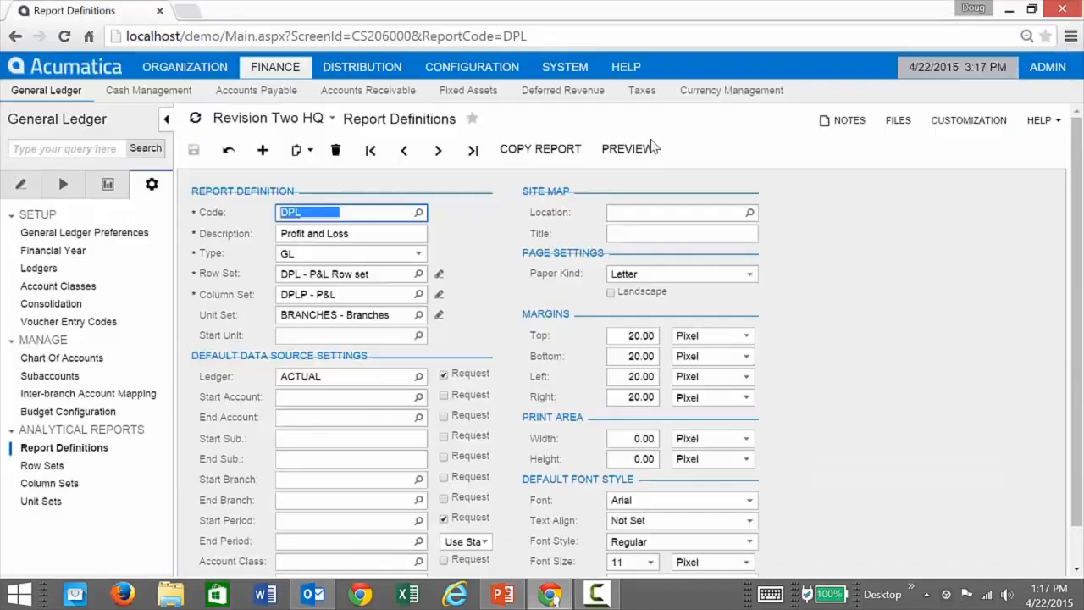
click(439, 294)
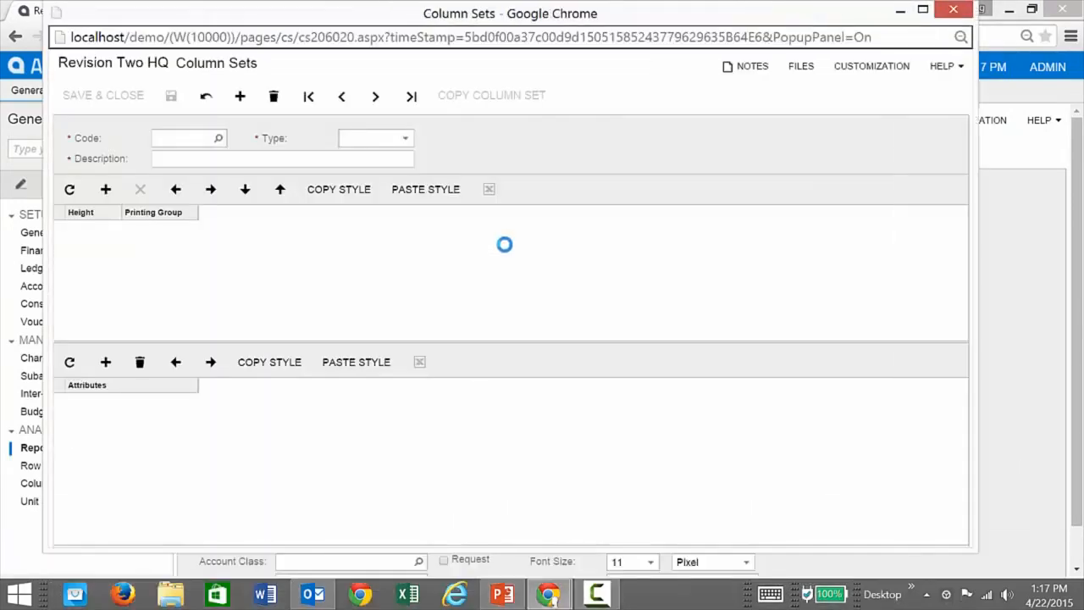
Copy the PTD heading's style to the YTD-PTD heading, and column C's style to column D in the header row below.
click(481, 278)
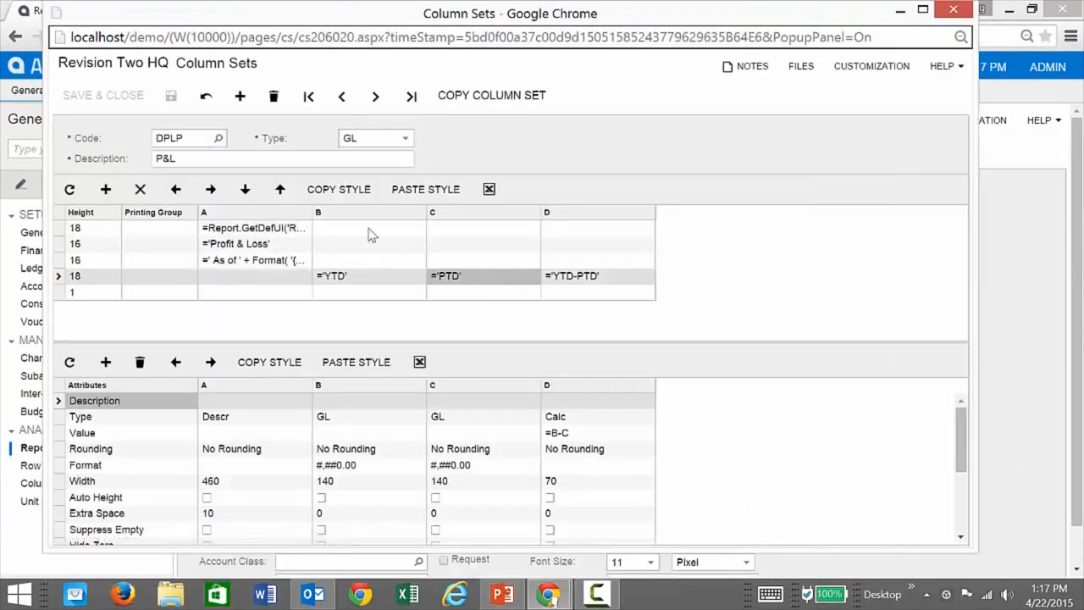
click(621, 284)
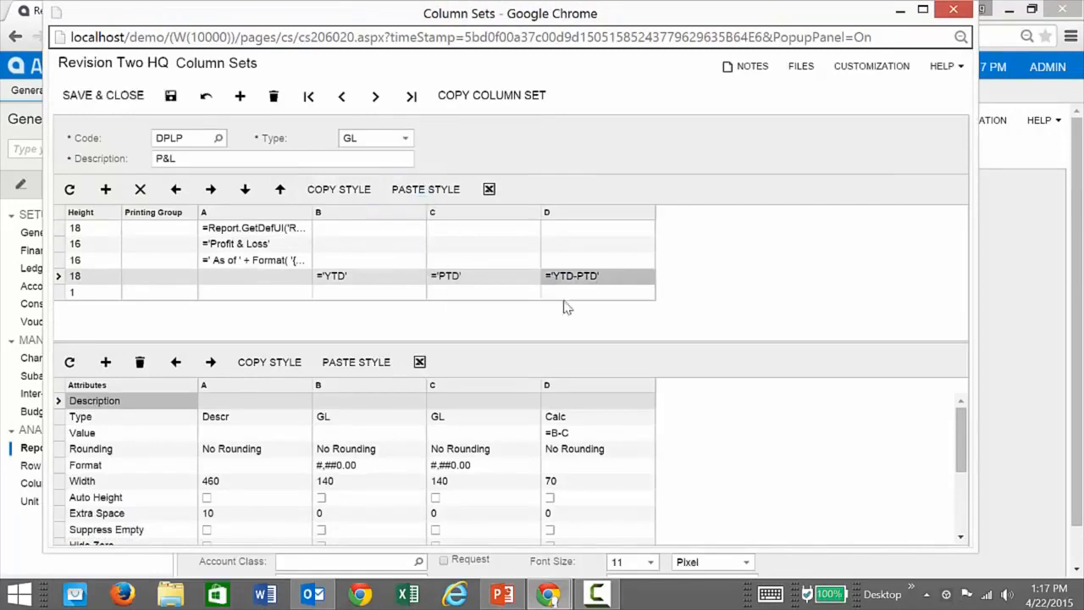
click(496, 294)
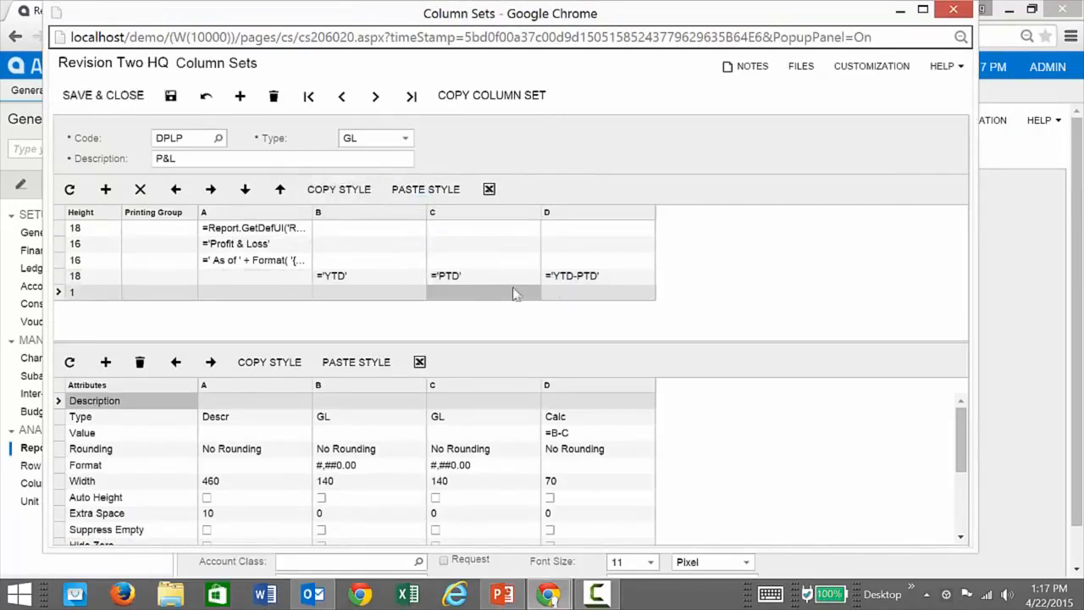
click(594, 300)
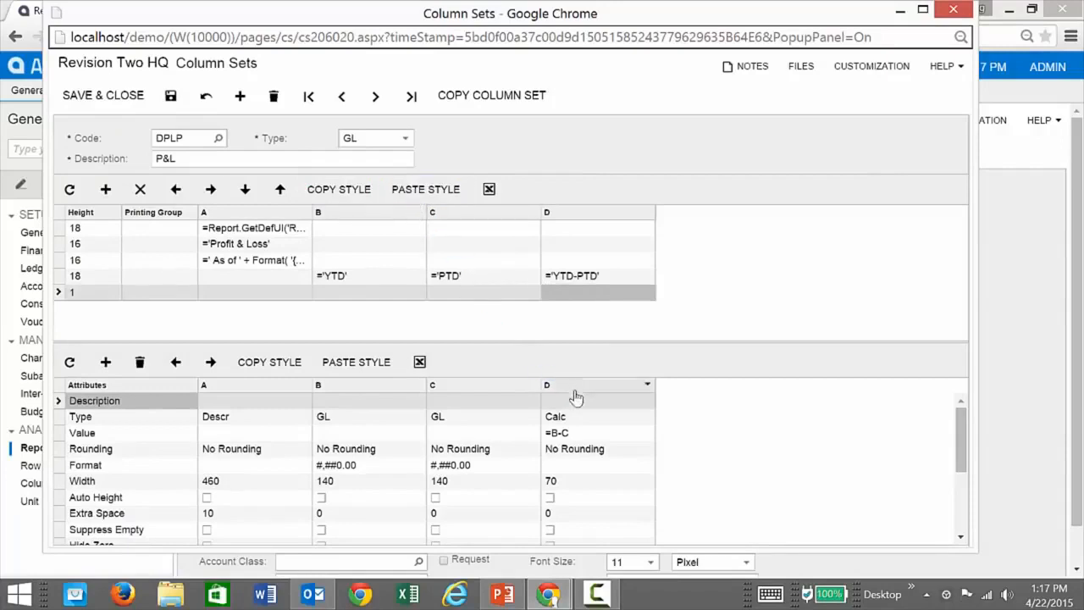
Give column D the format #,##0.00 and a width of 140, and reduce column A's width to 320.
click(472, 468)
click(473, 473)
key(ctrl+c)
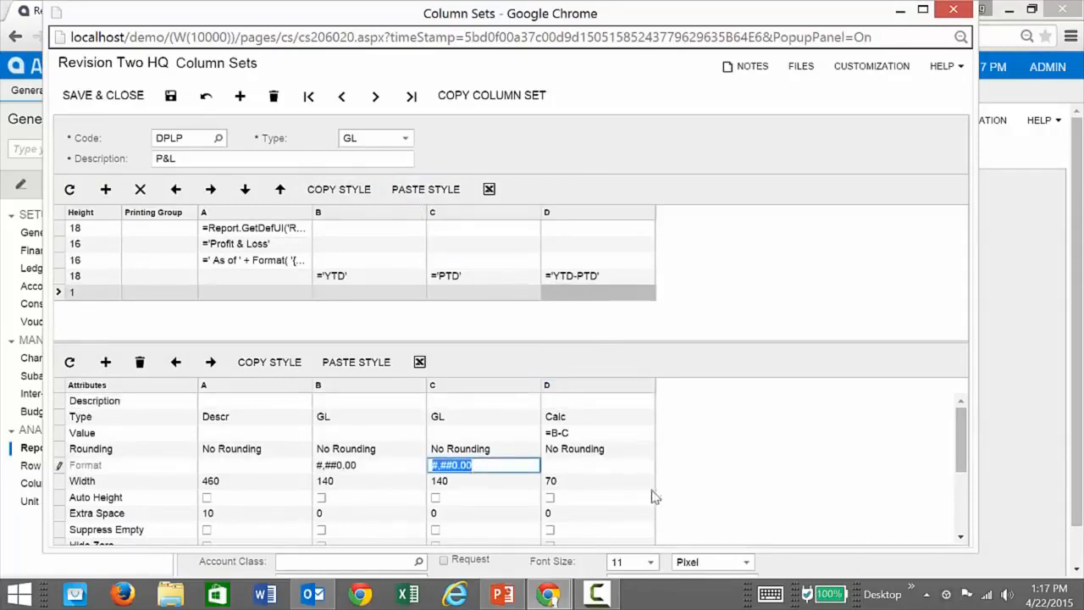
click(566, 468)
key(ctrl+v)
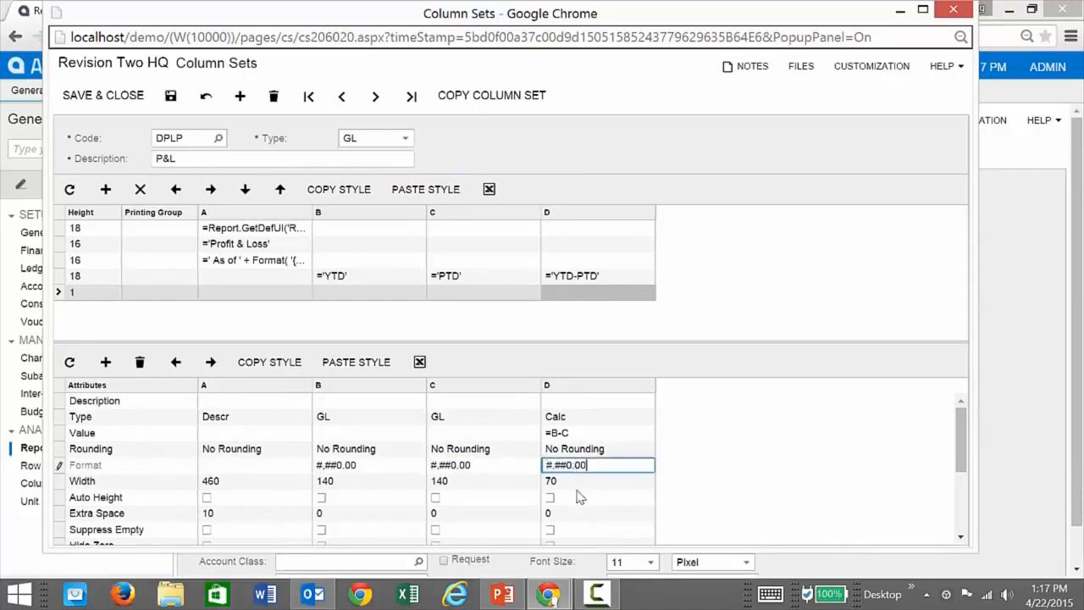
click(569, 486)
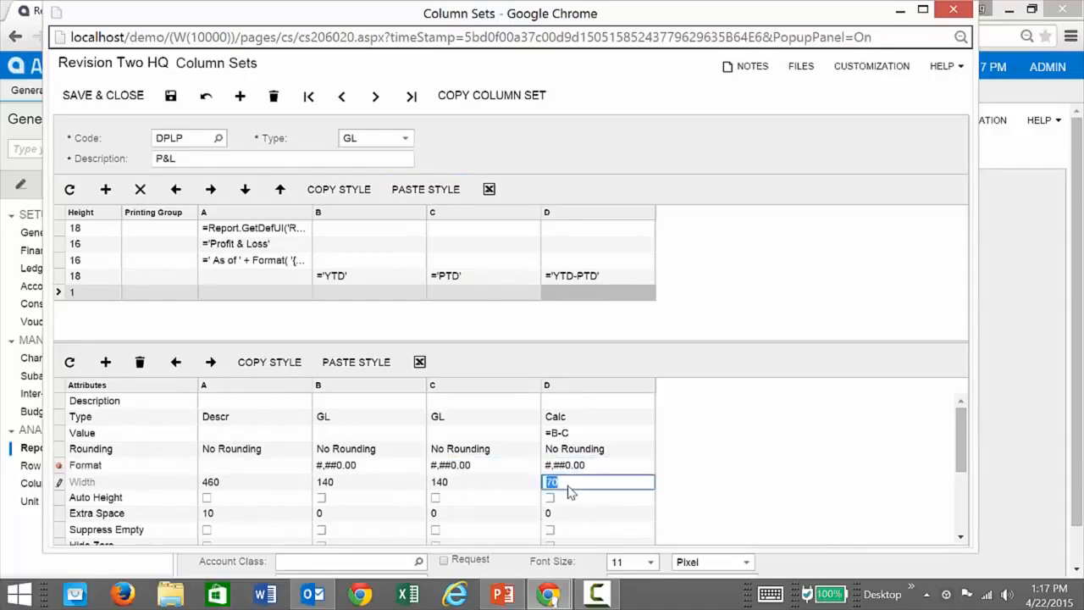
text(140)
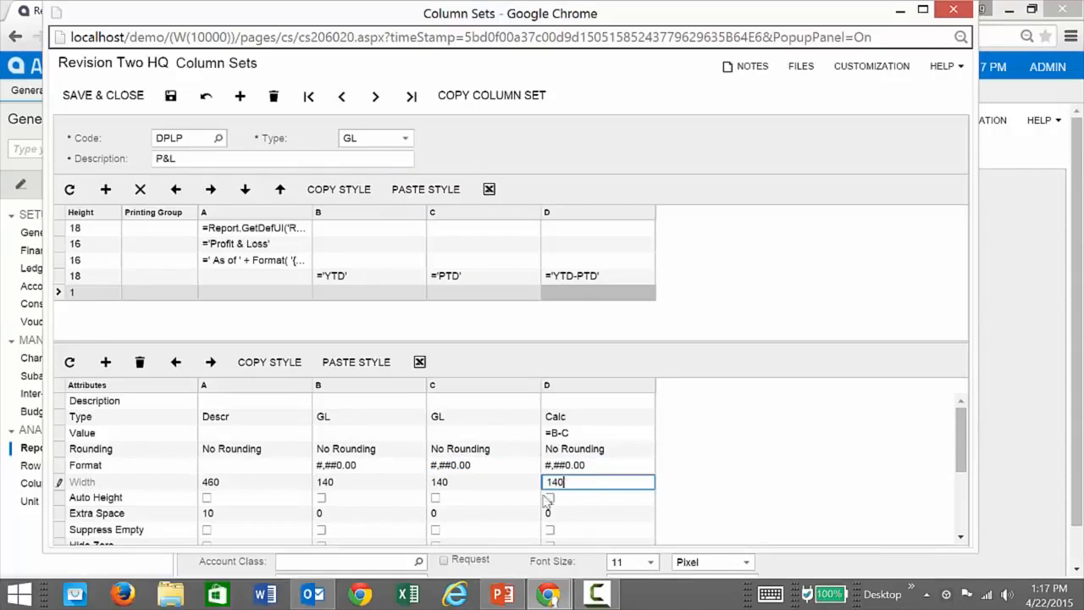
click(237, 483)
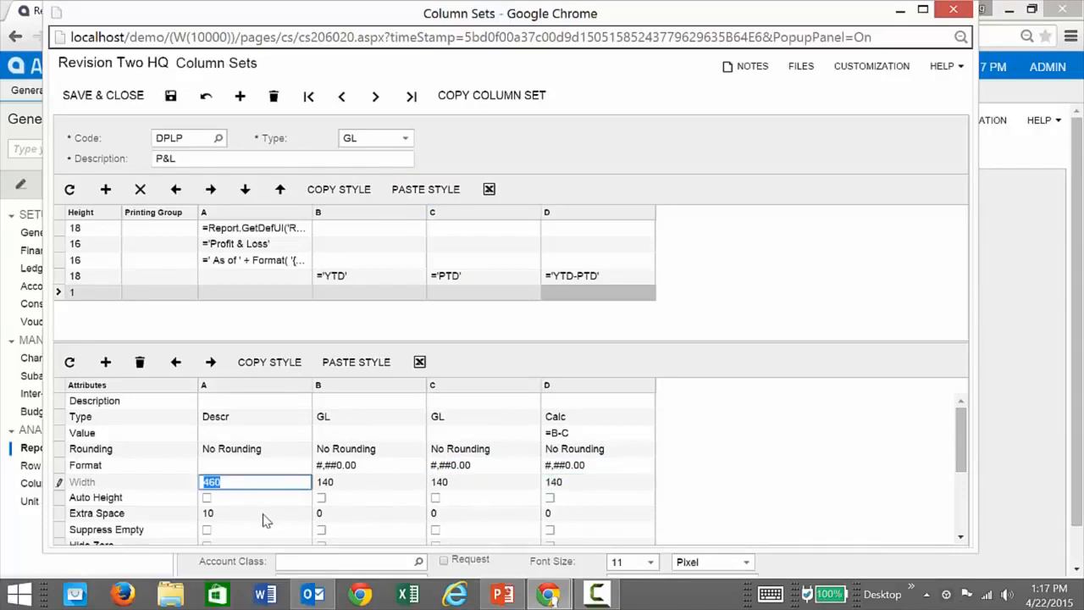
text(320)
Try to copy the Right style from column C's attributes for use in column D.
scroll(531, 493, down, 3)
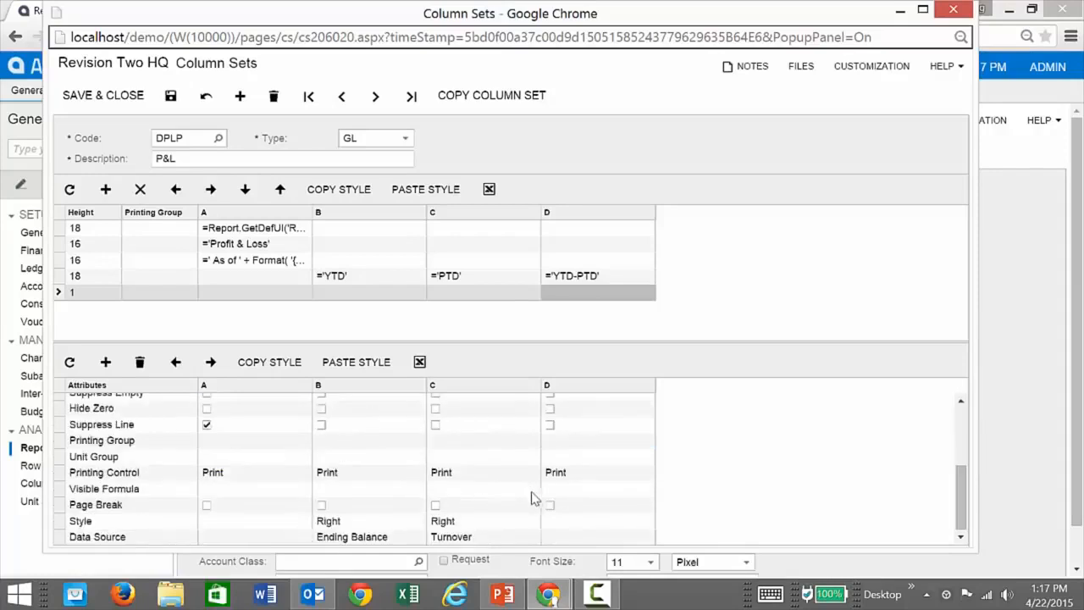
click(574, 523)
click(471, 523)
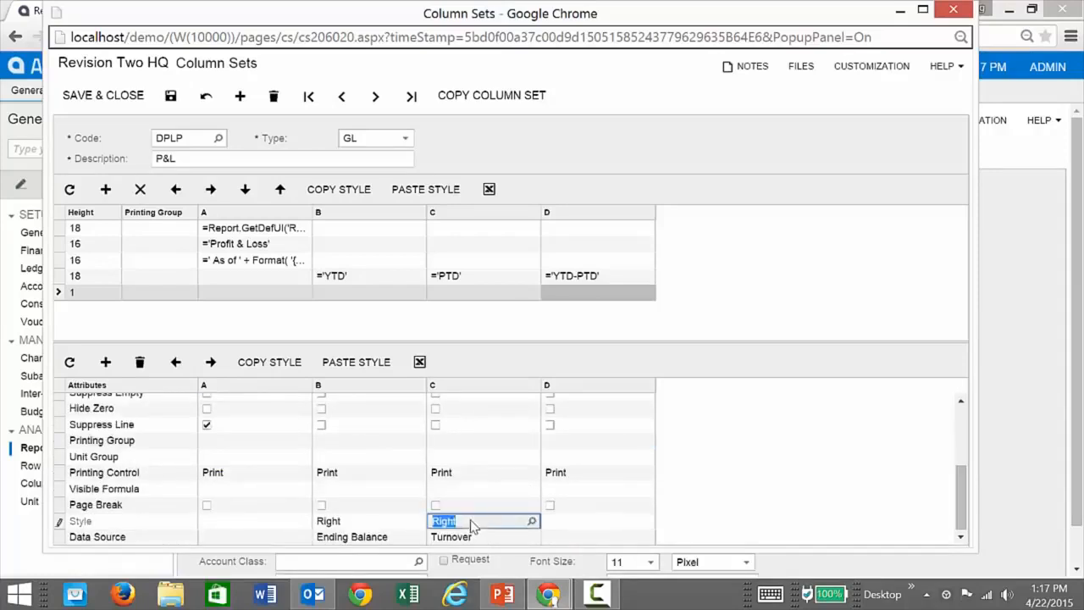
click(294, 366)
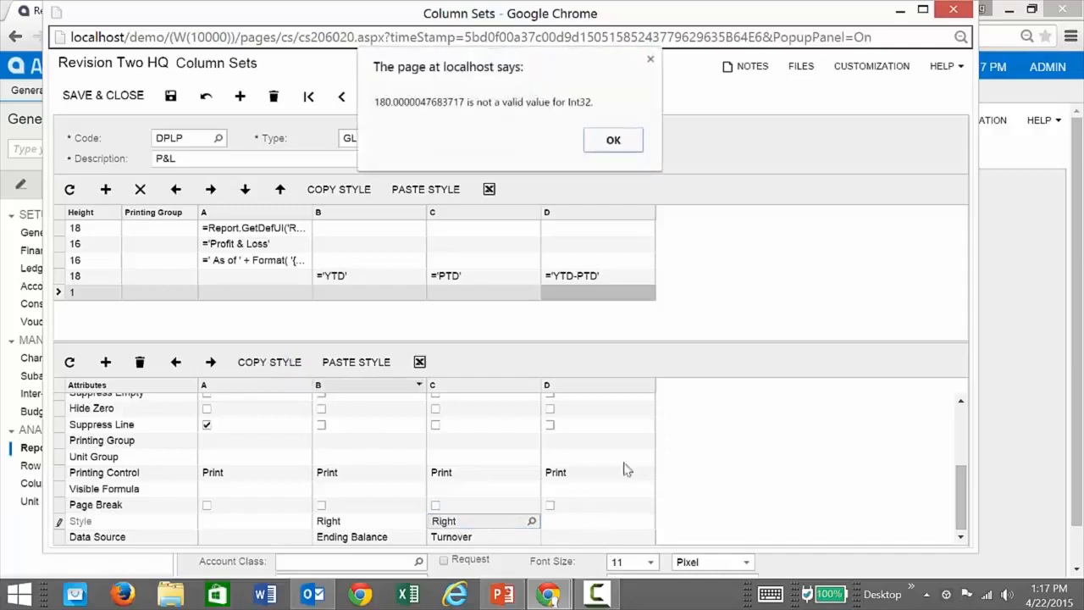
click(622, 143)
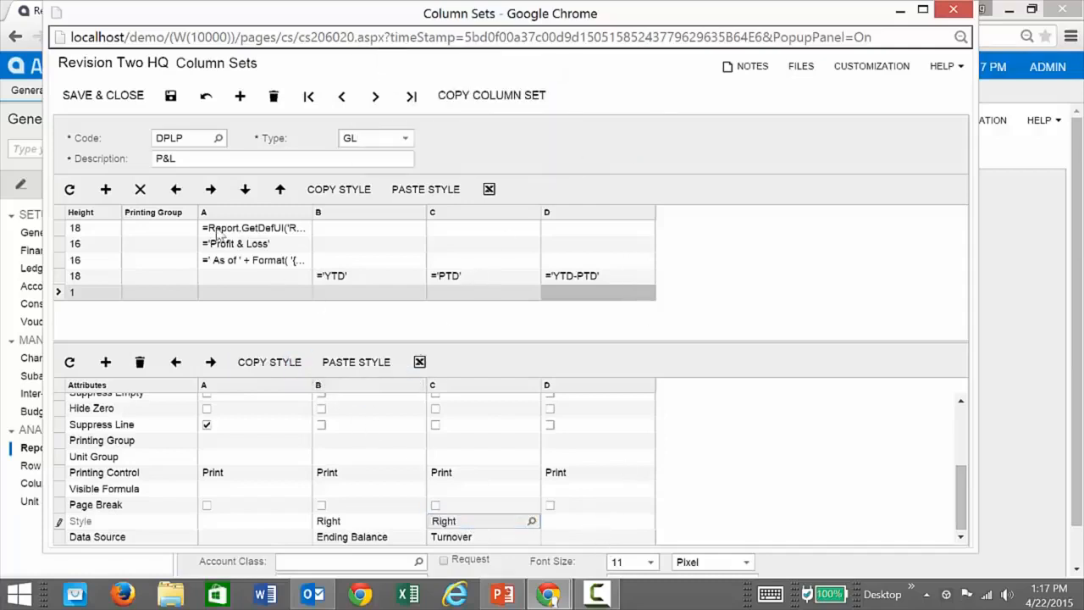
Try to save the column set and open the style settings of column D.
click(170, 96)
click(612, 139)
click(564, 526)
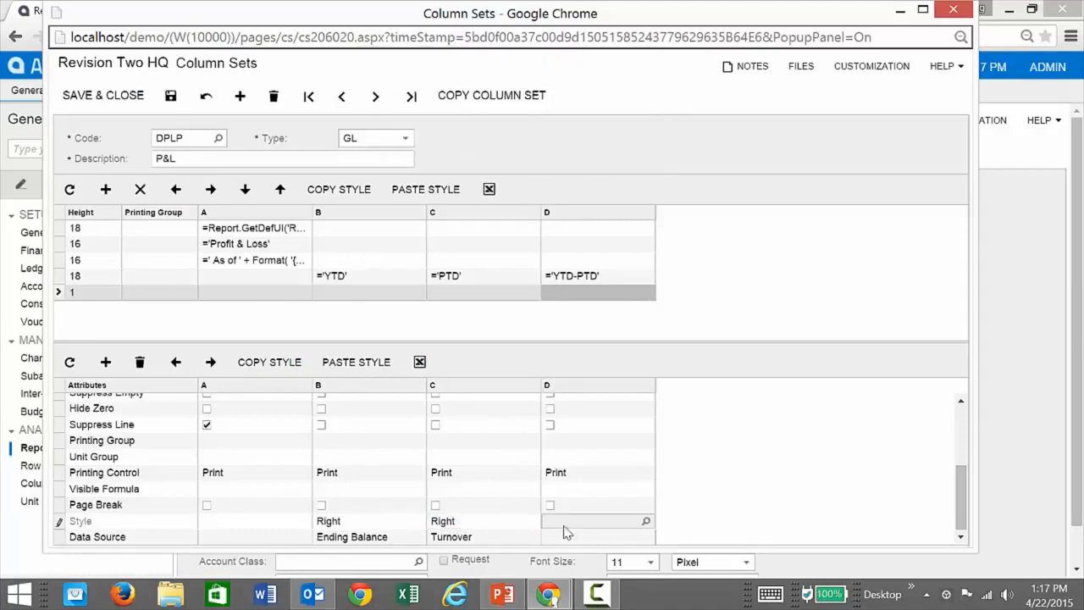
click(646, 521)
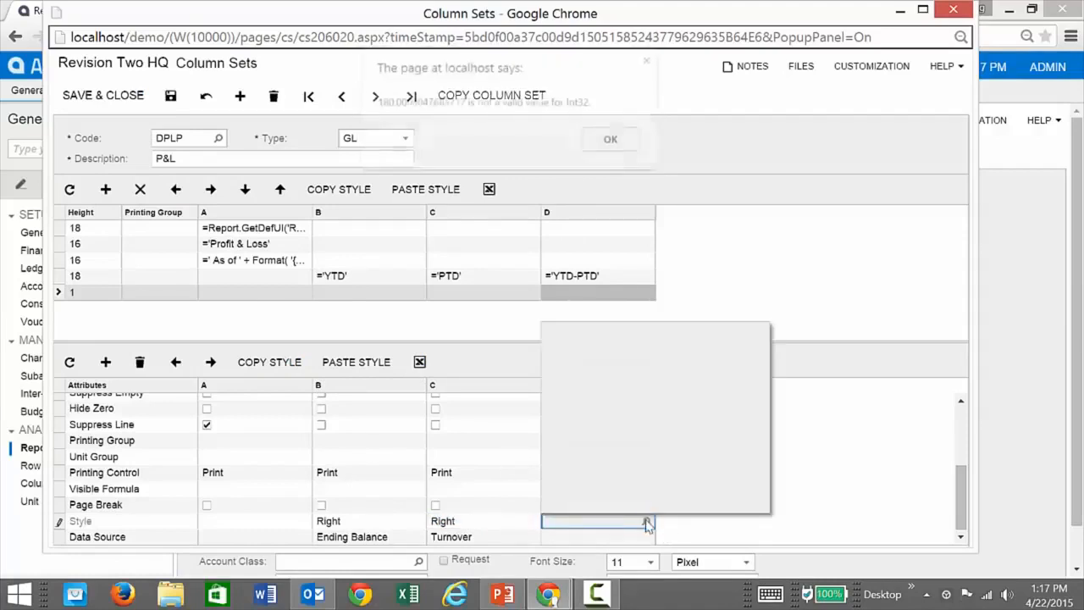
click(613, 141)
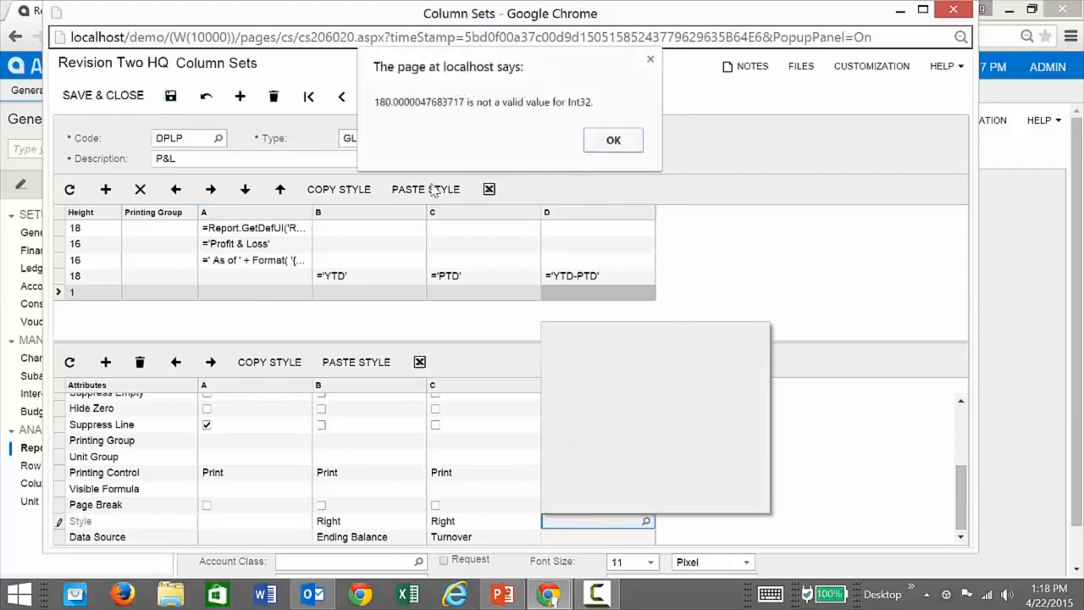
click(613, 141)
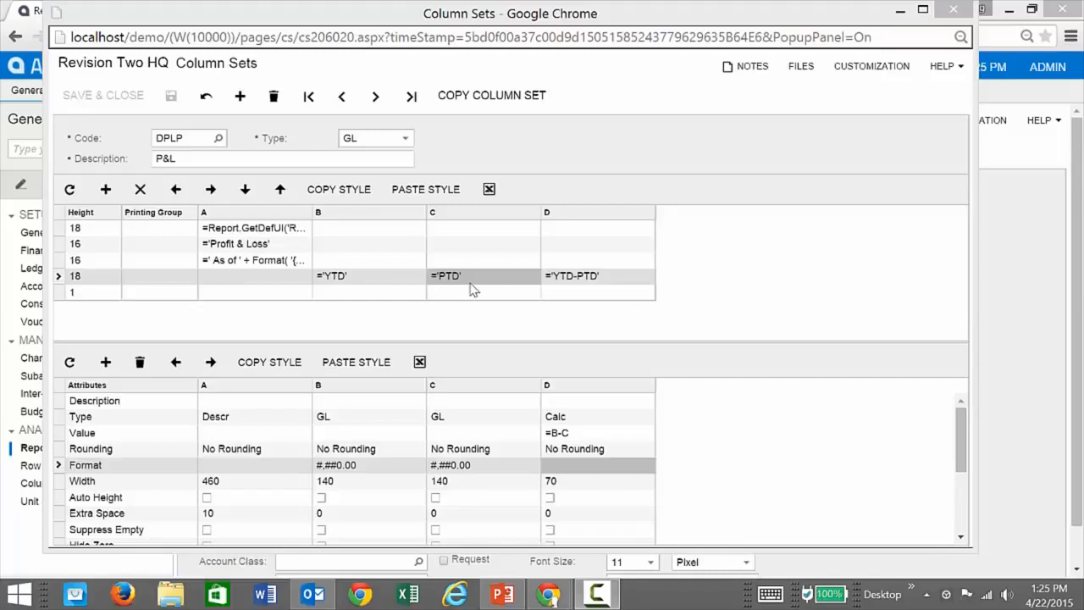
Apply the PTD heading's style to the YTD-PTD heading, and copy column C's style to column D in the header row below.
click(376, 201)
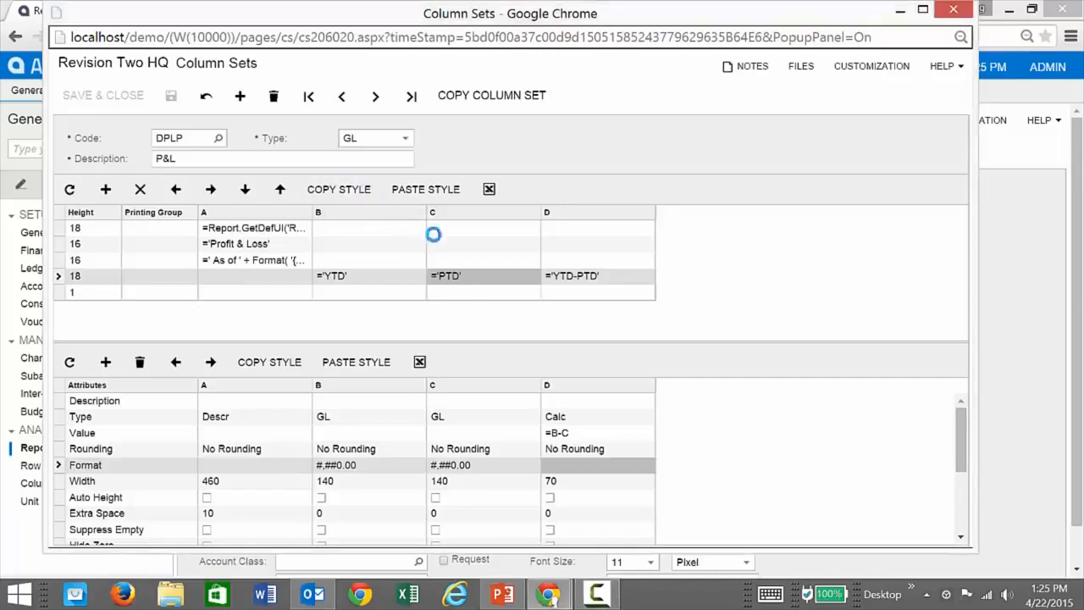
click(582, 275)
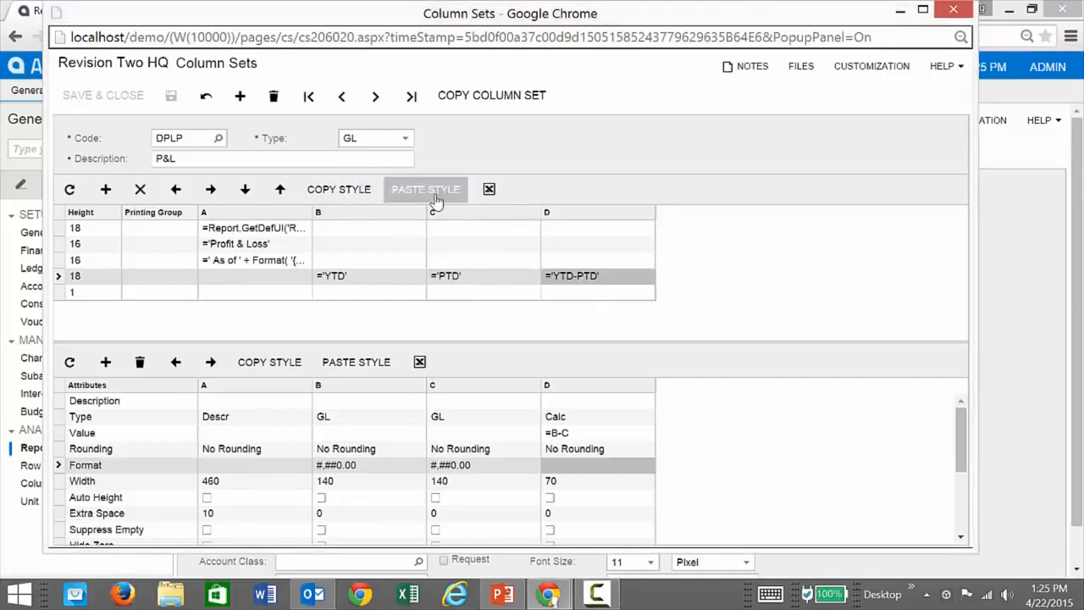
click(476, 294)
click(362, 194)
click(552, 292)
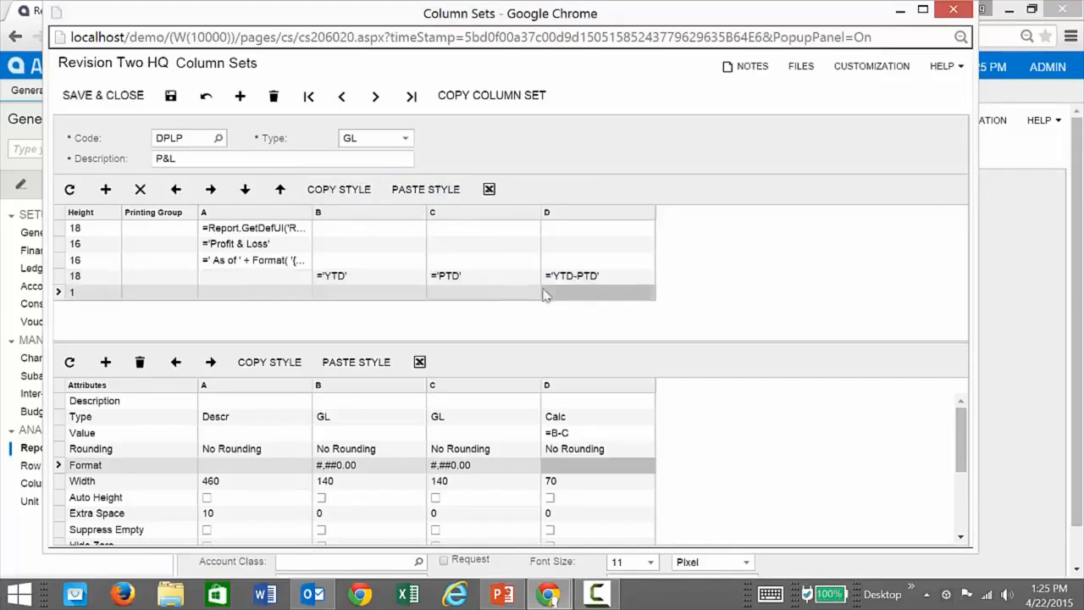
click(423, 189)
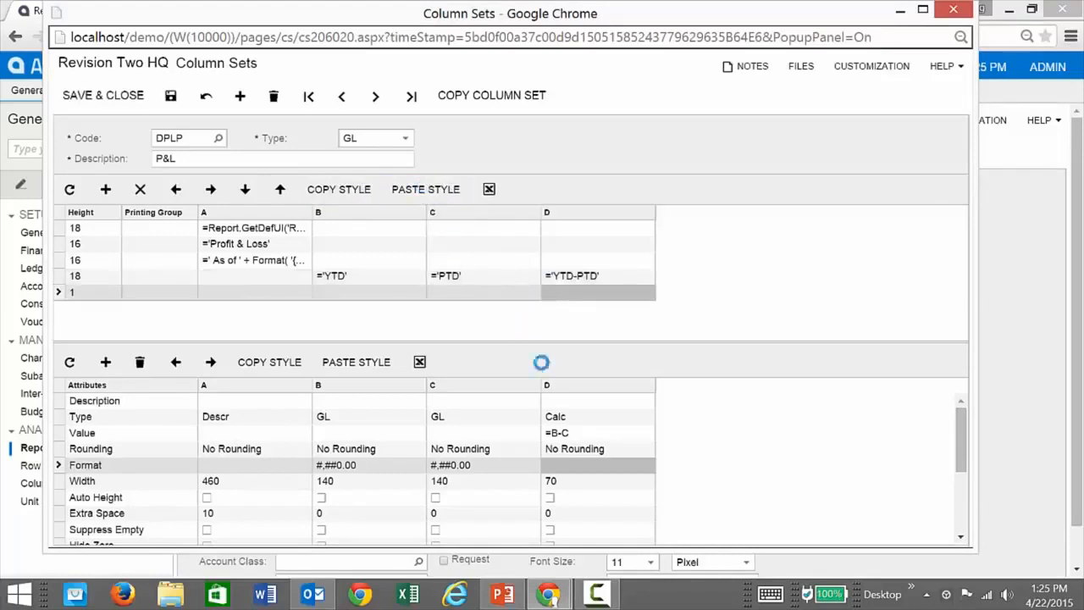
Set column D's format to #,##0.00 and width to 140, reduce column A's width to 320, and save the column set.
click(567, 466)
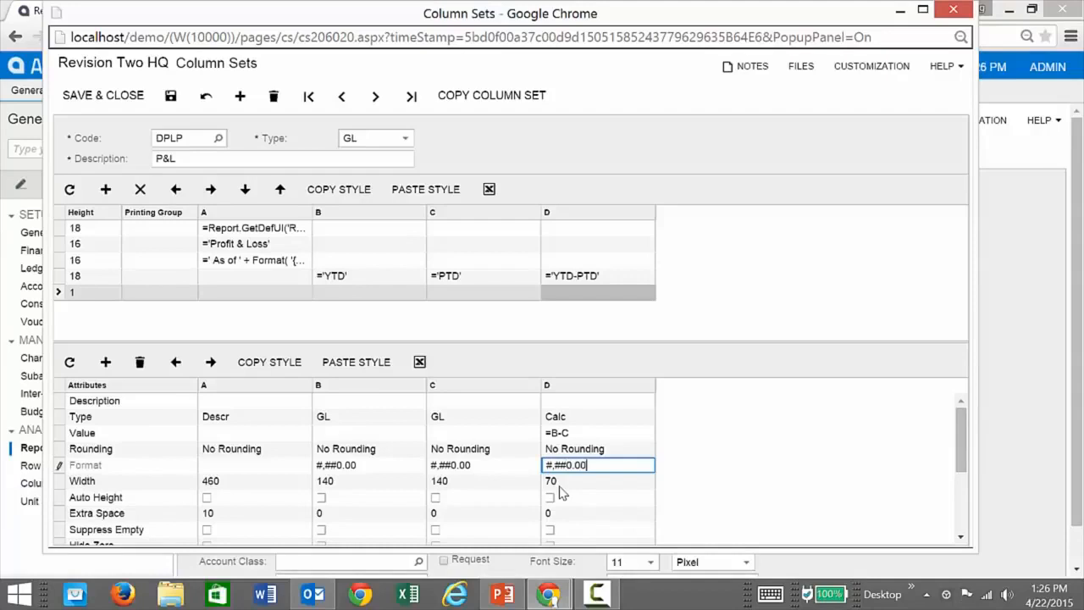
click(573, 485)
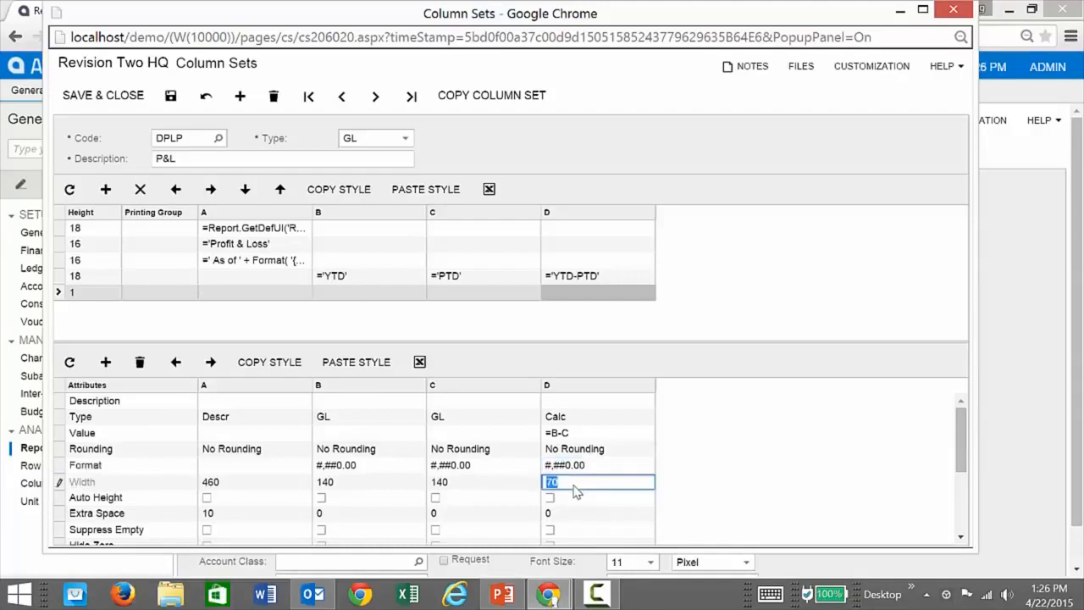
click(240, 486)
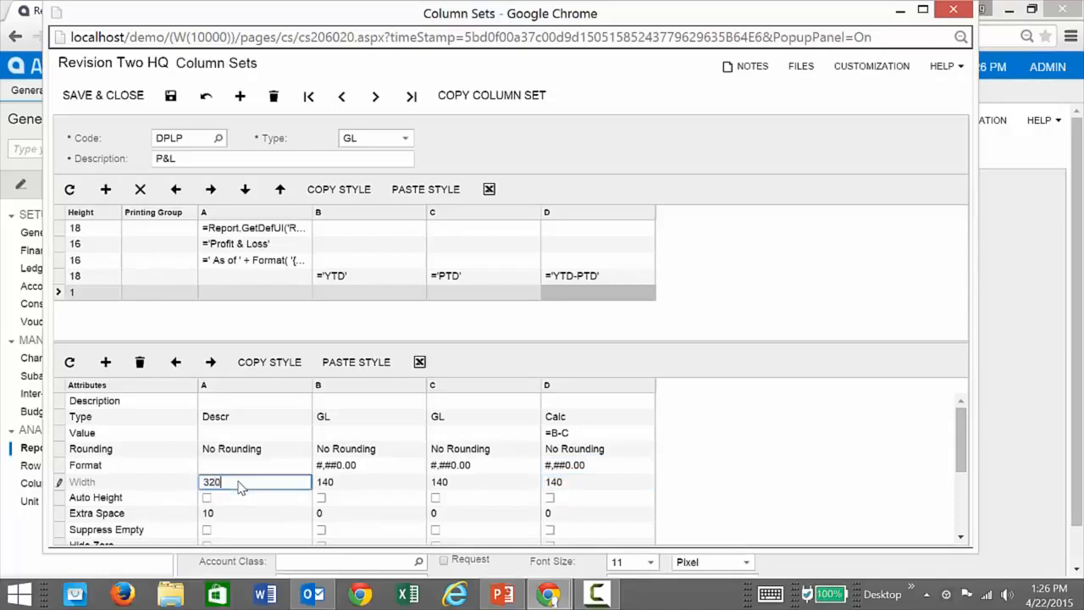
click(165, 97)
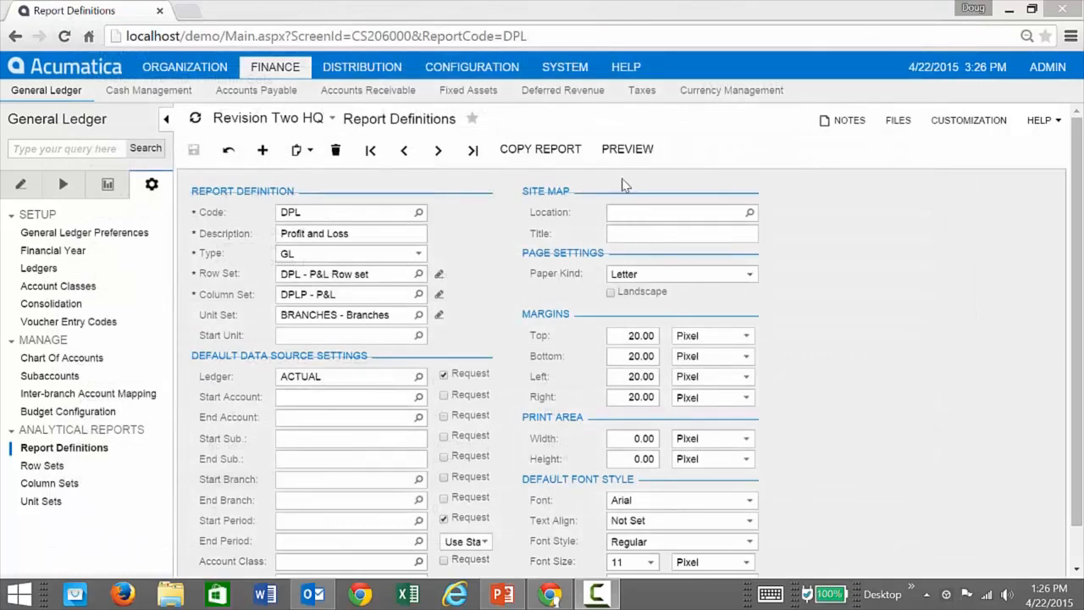
Run the Profit and Loss report preview again to check the reformatted YTD-PTD column, and close the preview.
click(628, 149)
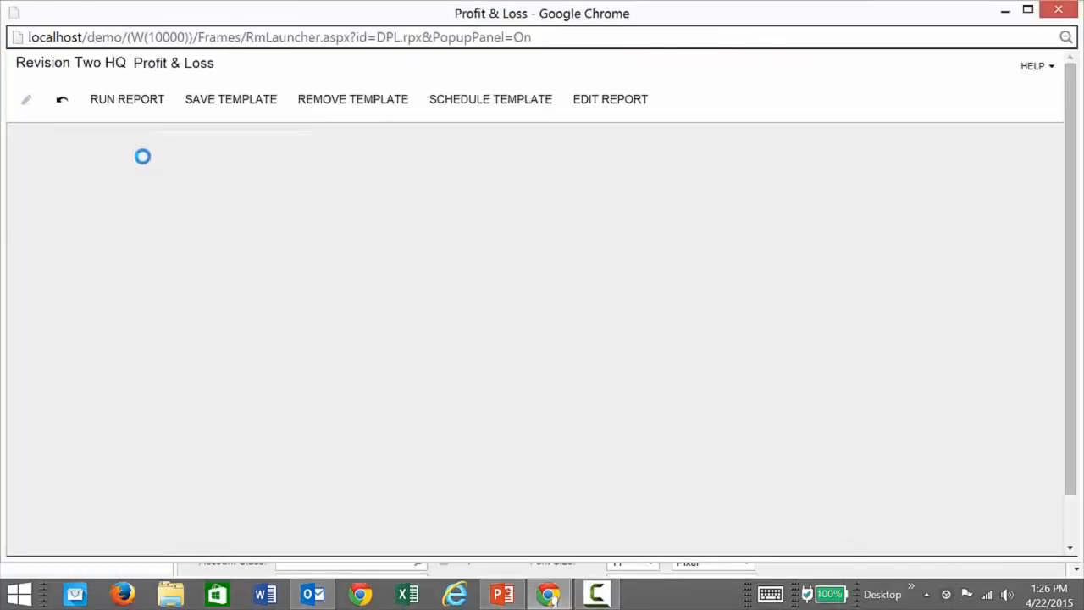
click(128, 104)
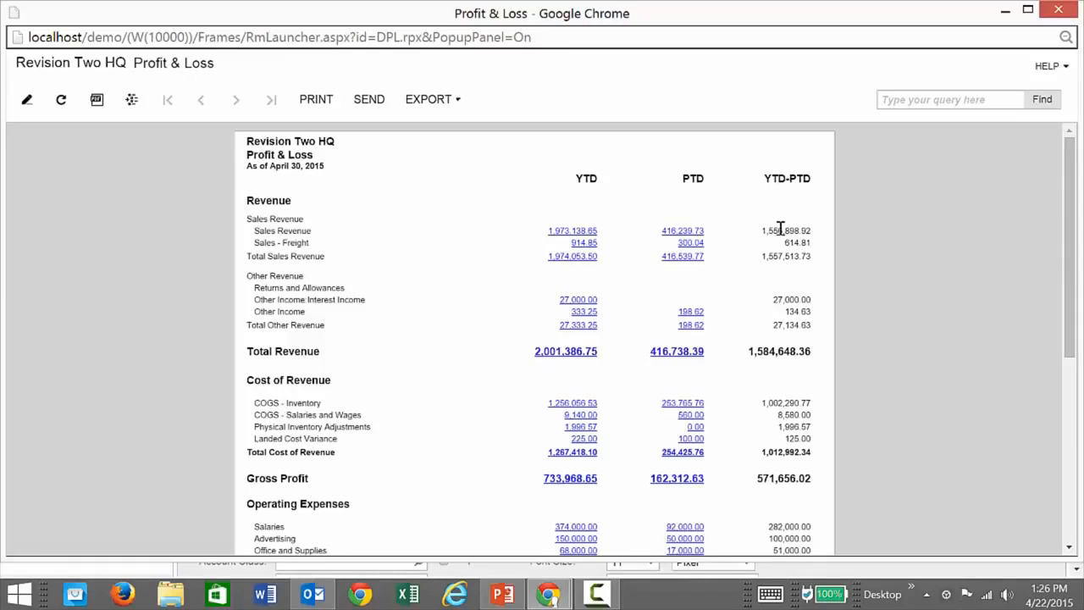
click(1059, 9)
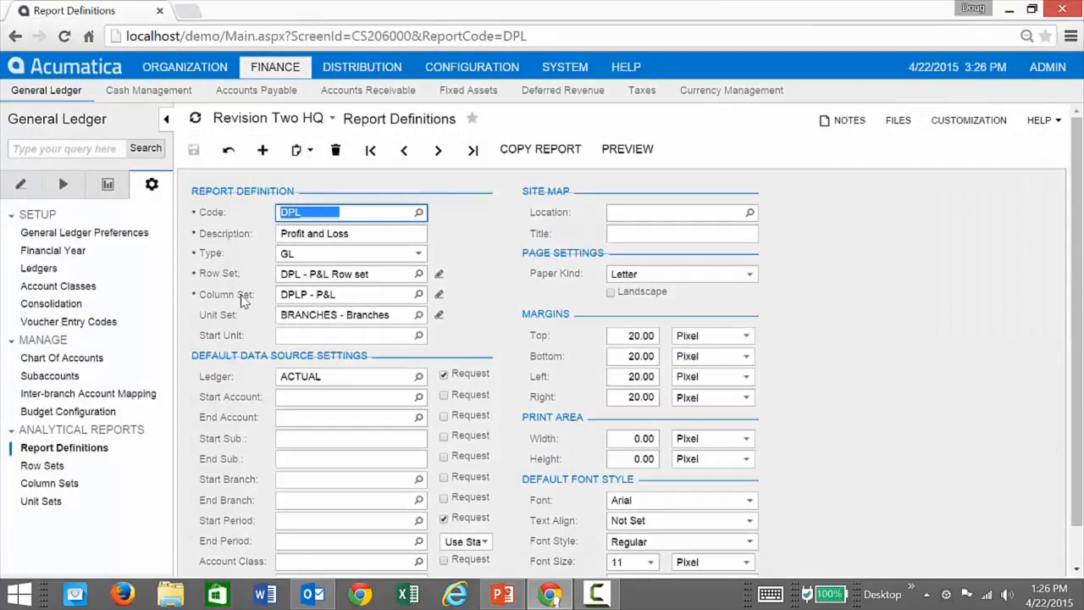
Open the report's BRANCHES unit set and inspect the data source settings of the ALL consolidated unit without changing them.
click(419, 315)
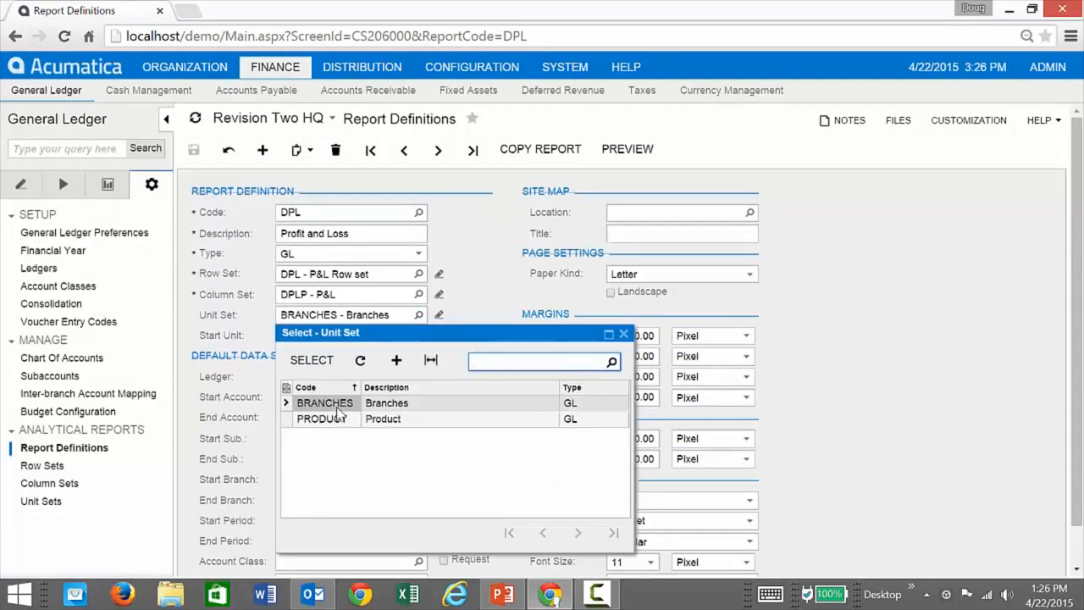
click(472, 313)
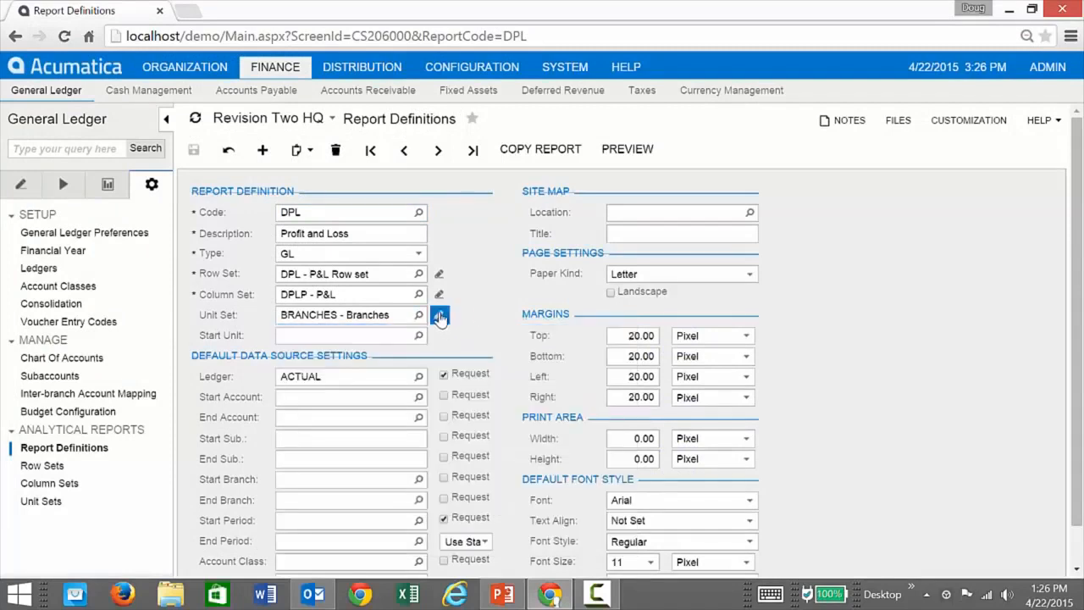
click(439, 316)
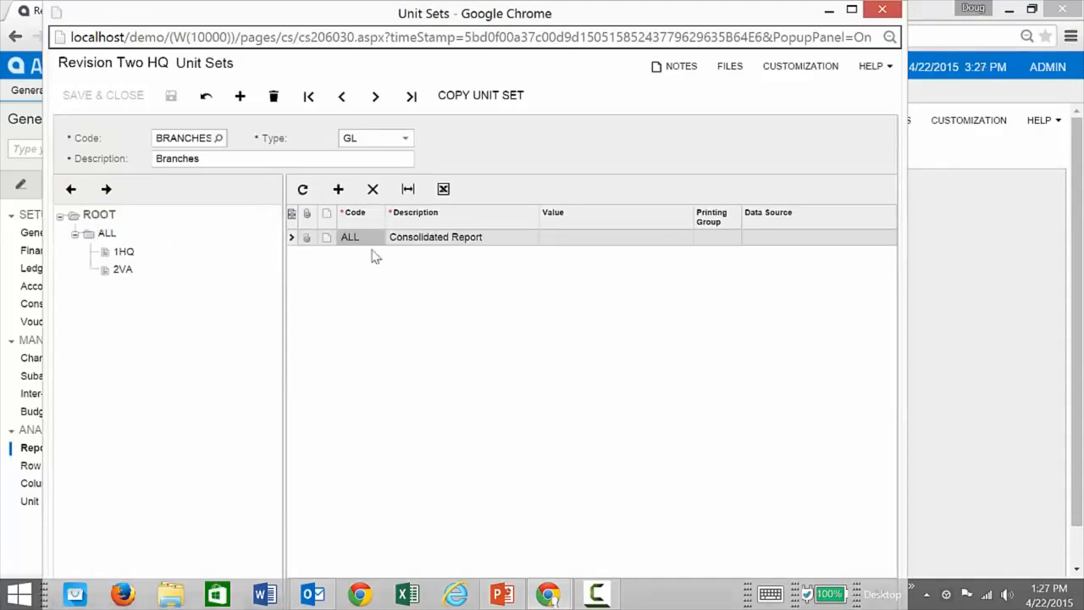
click(774, 242)
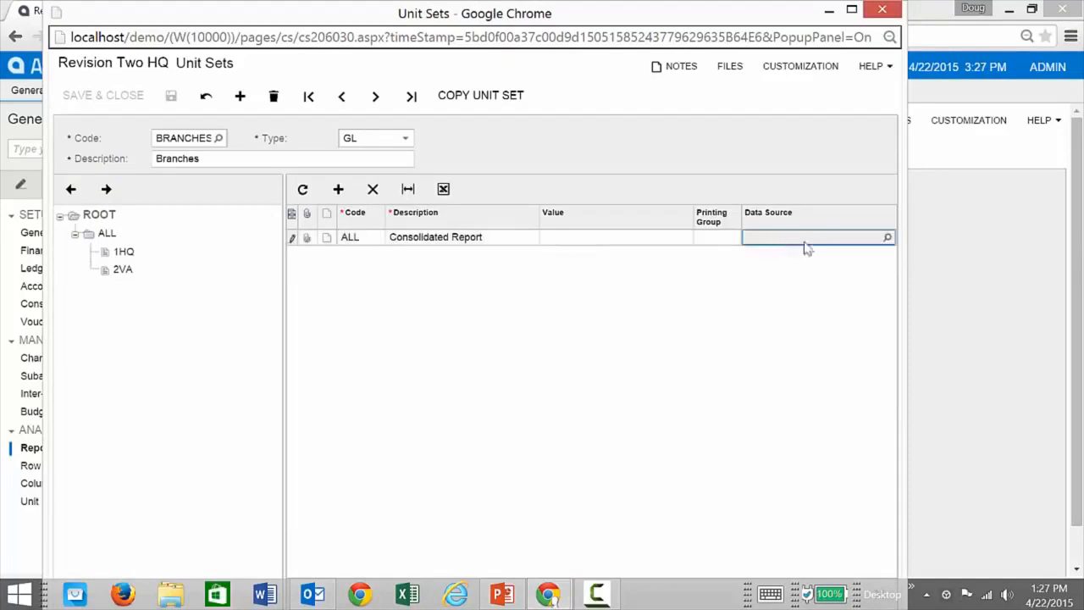
click(887, 239)
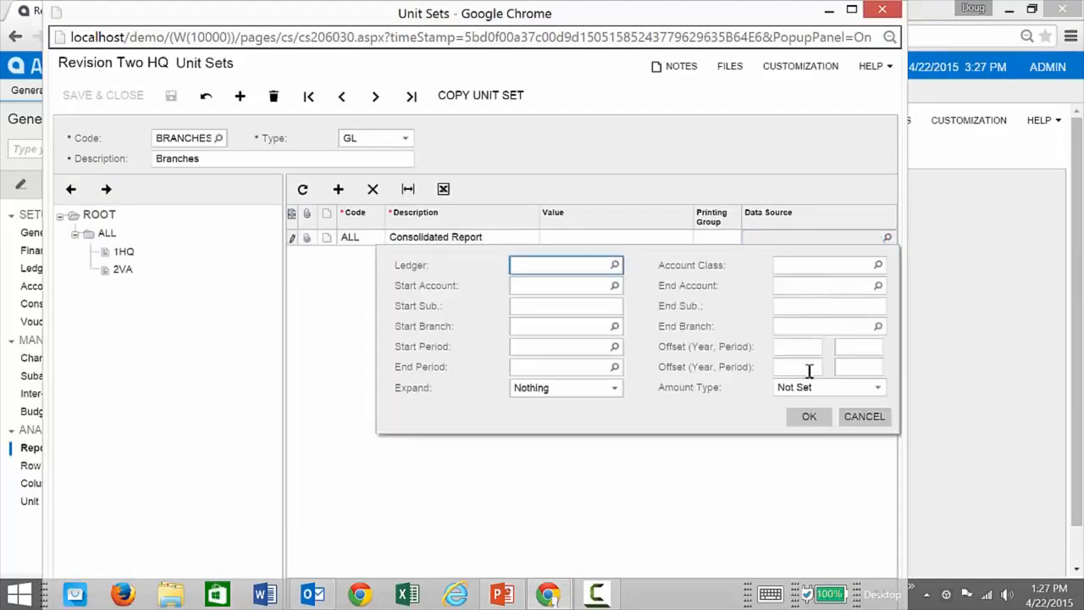
click(852, 416)
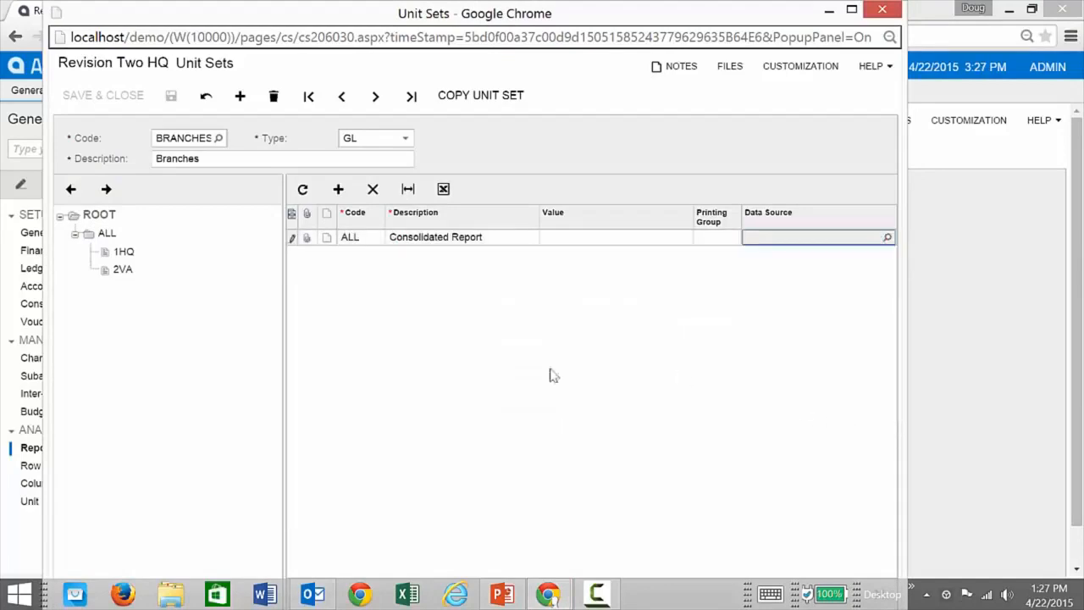
Inspect the data source settings of the 1HQ and 2VA units under ALL, cancel both, and return to the root level.
click(123, 252)
click(113, 233)
click(781, 241)
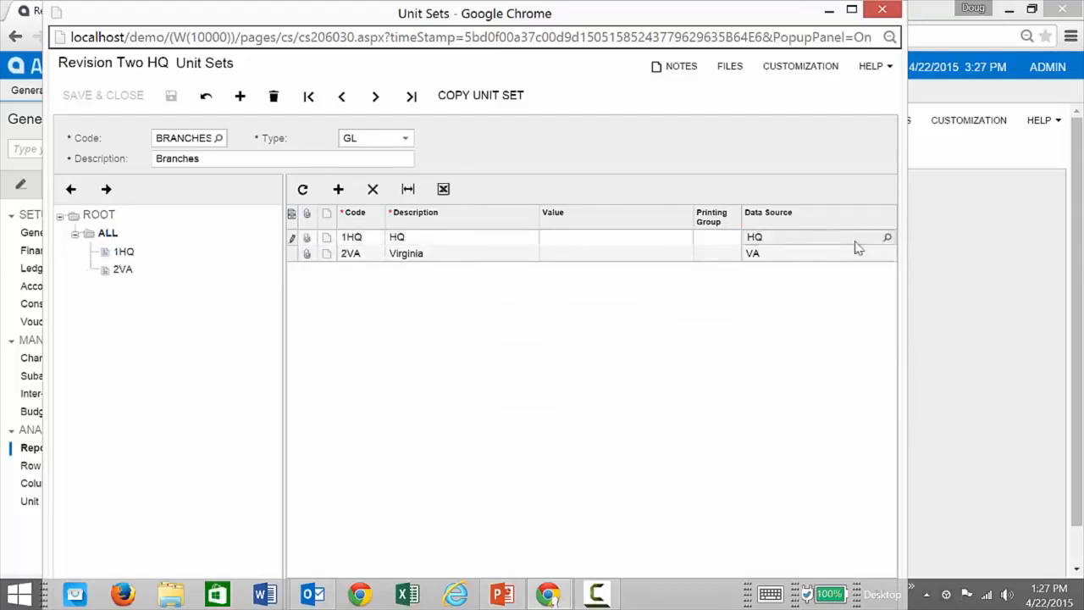
click(886, 239)
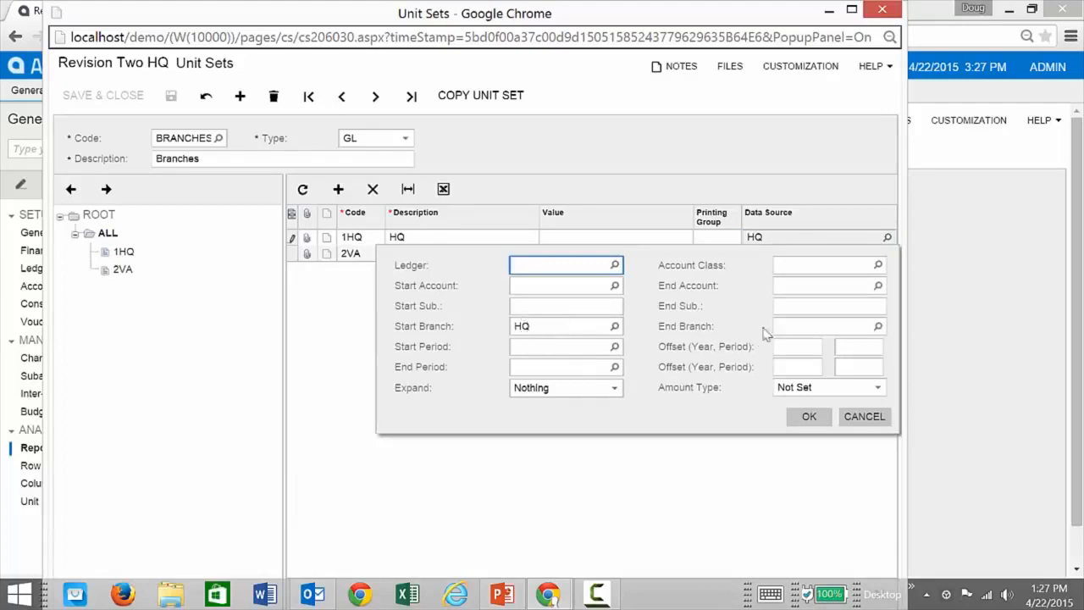
click(862, 418)
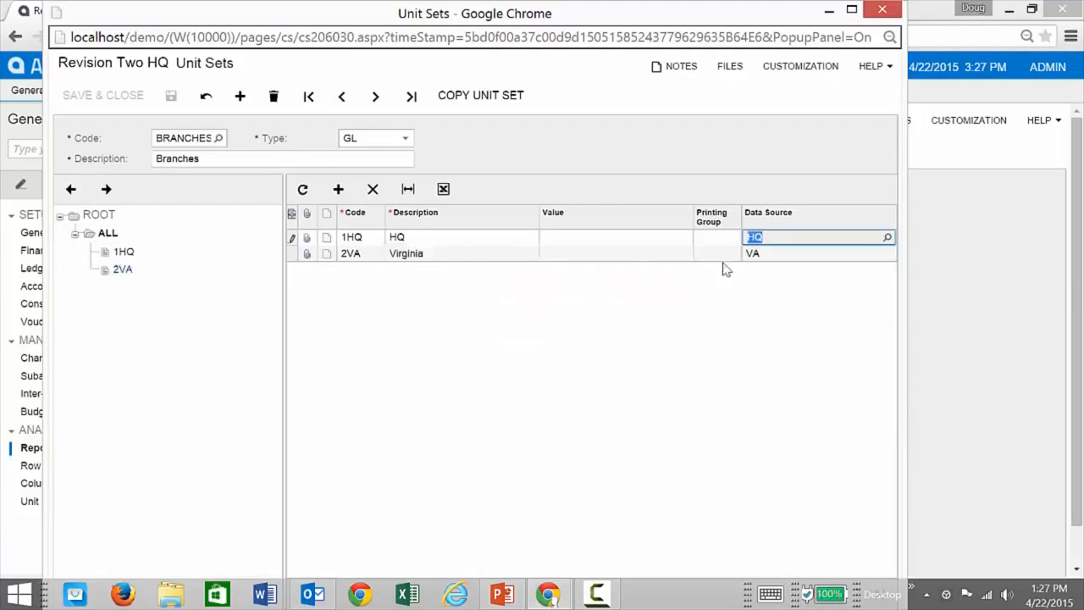
click(779, 256)
click(887, 254)
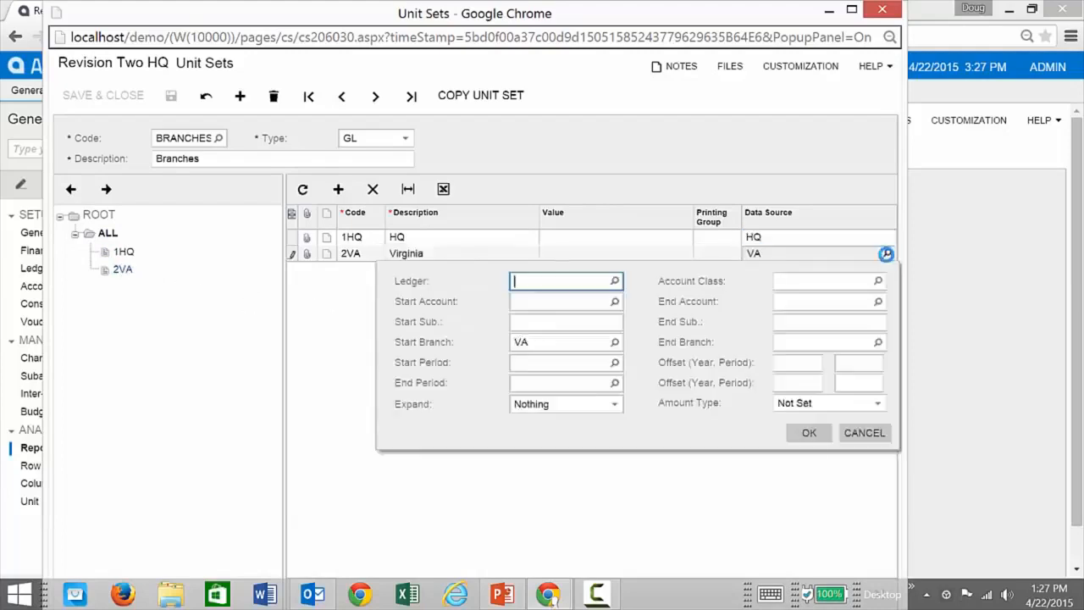
click(864, 433)
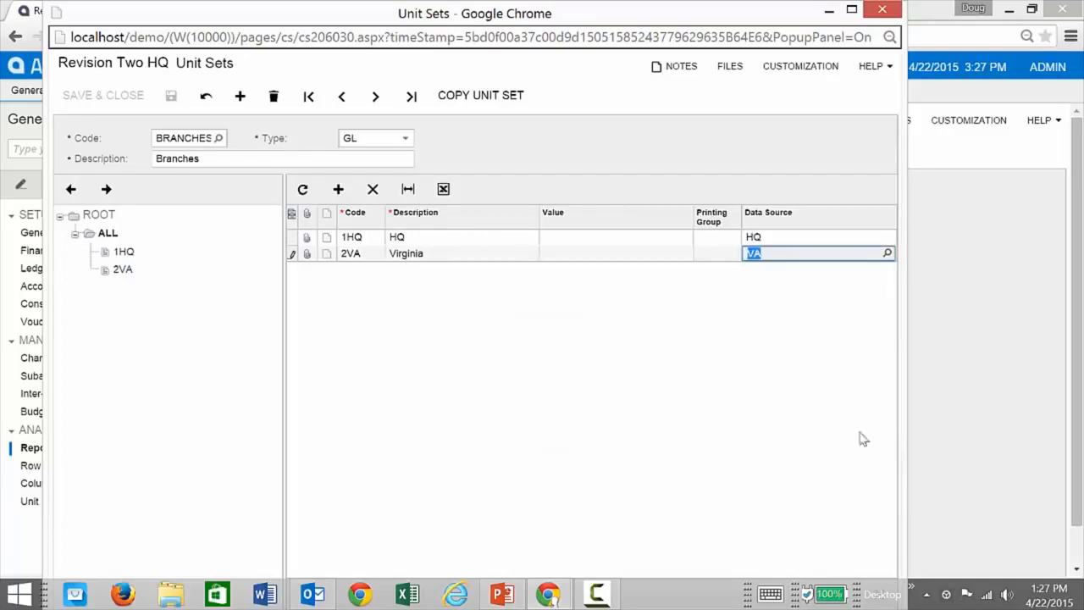
click(377, 298)
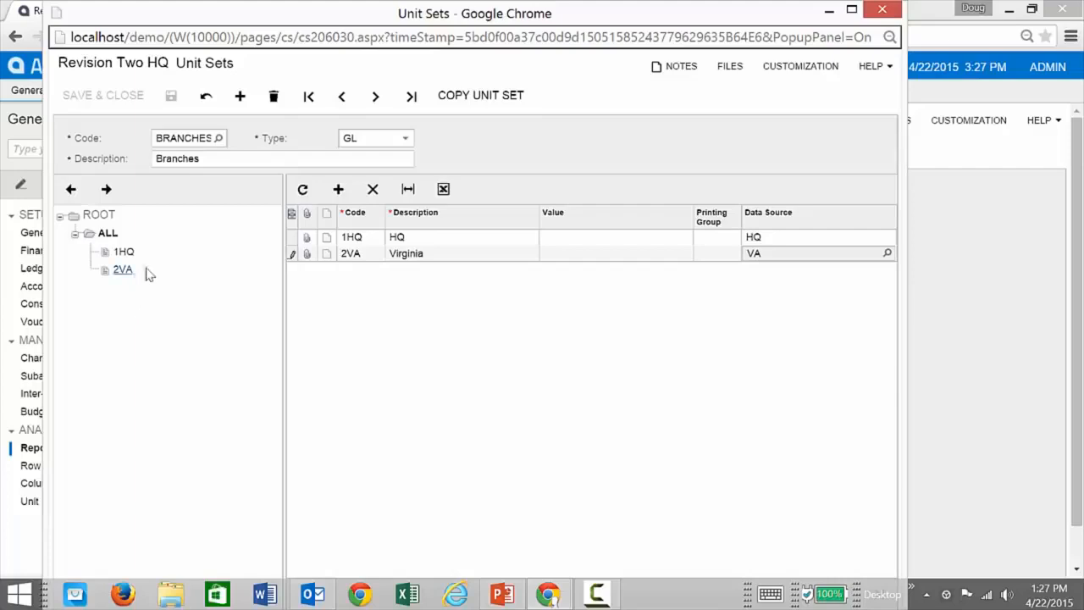
click(107, 233)
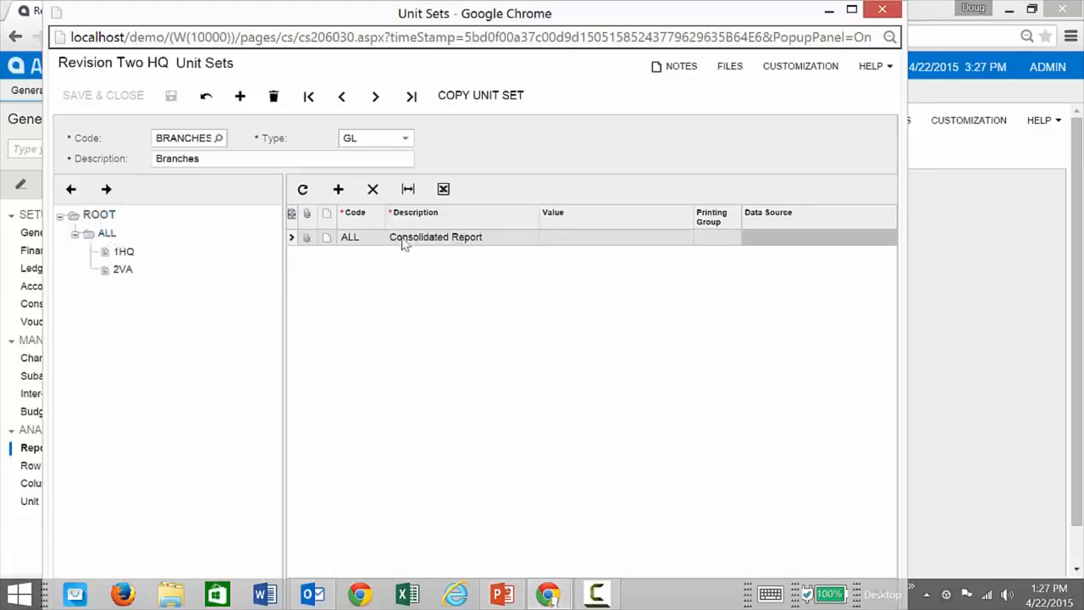
Load the PRODUCT unit set, inspect the 05CON unit's data source and its subaccount department values, and close the unit set without changes.
click(217, 139)
double_click(200, 243)
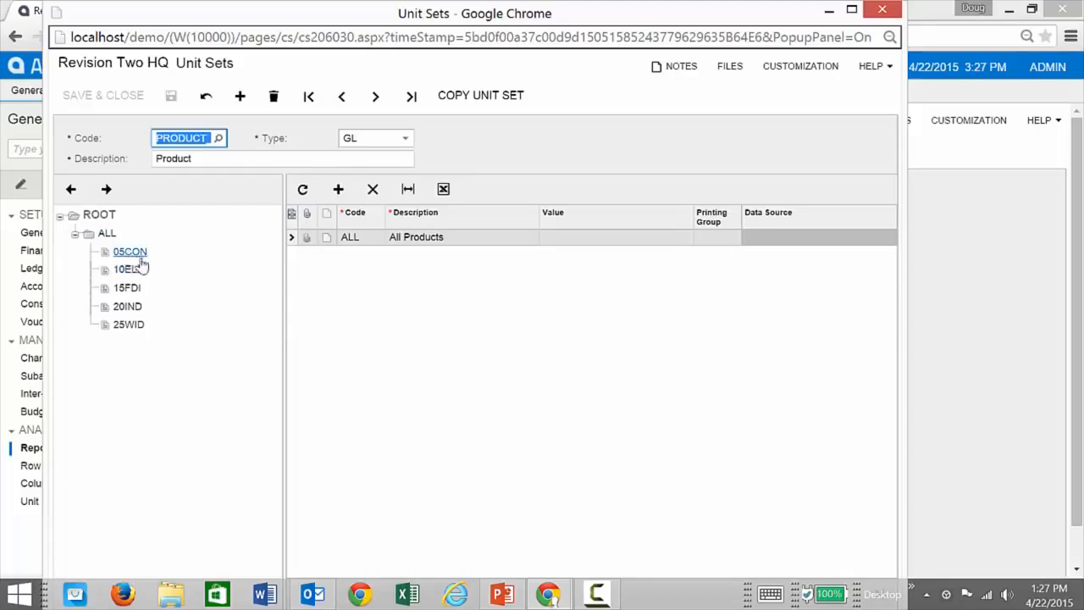
click(110, 218)
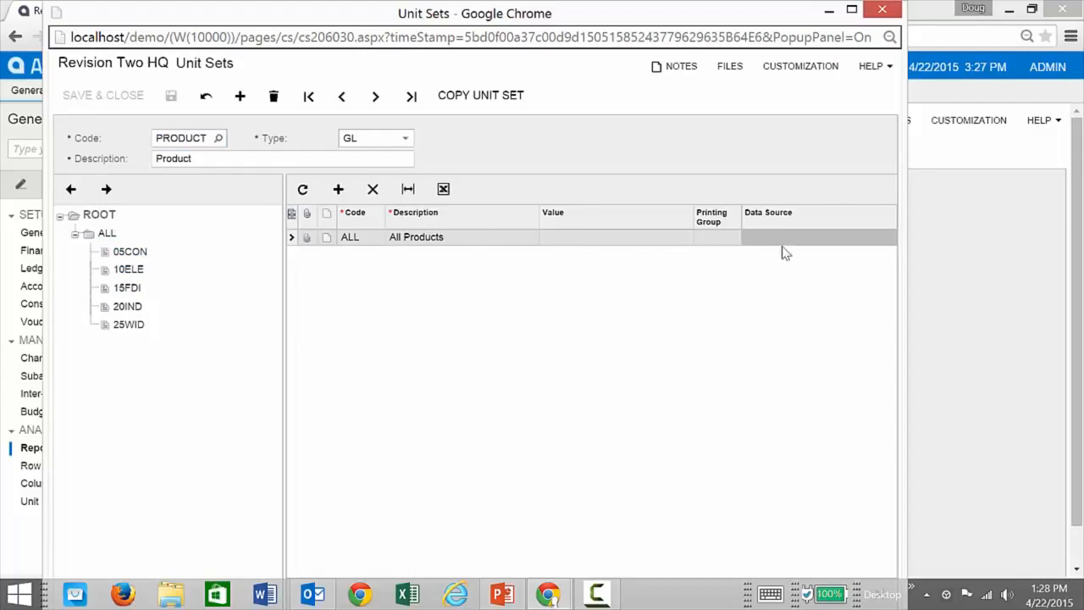
click(106, 233)
click(850, 241)
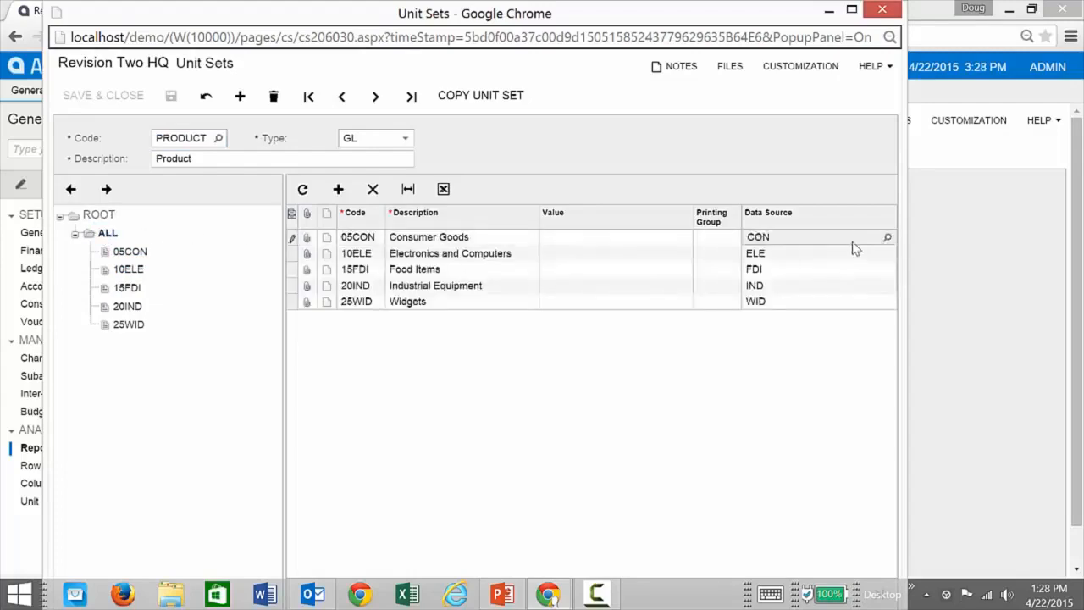
click(886, 238)
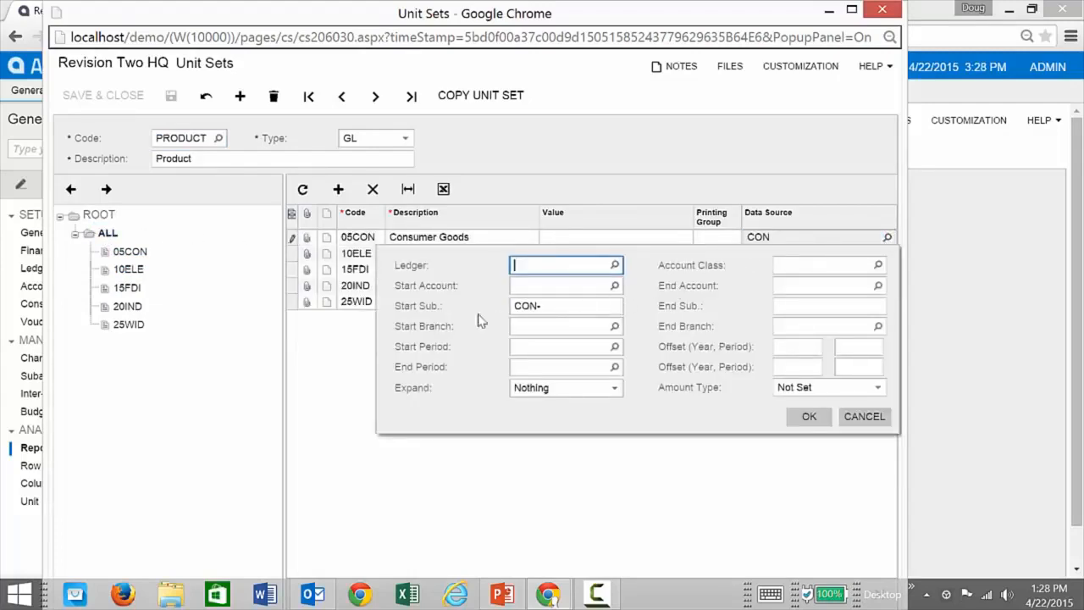
click(549, 306)
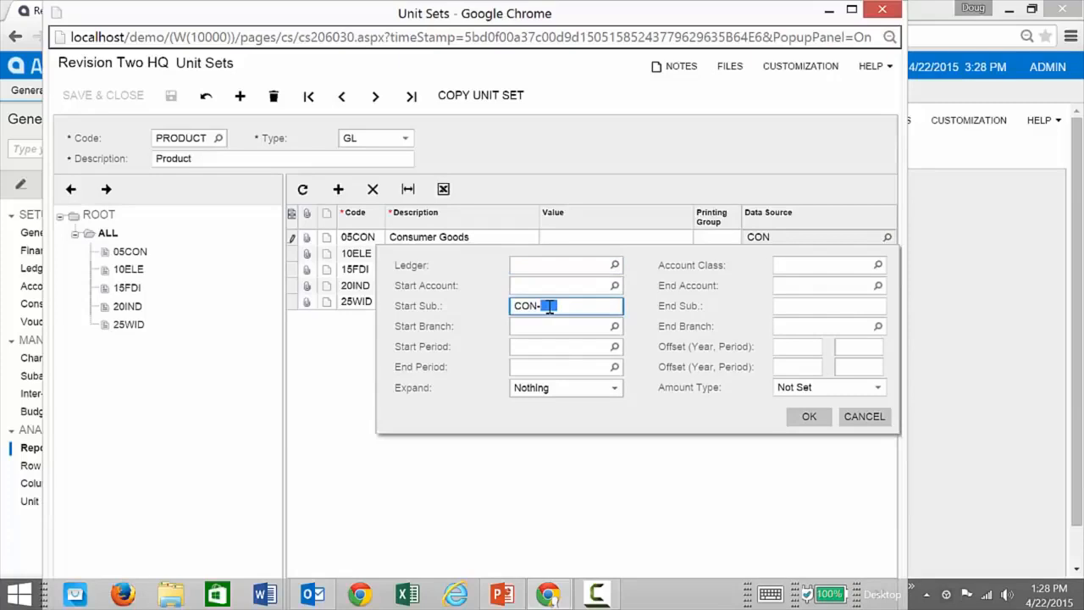
click(549, 307)
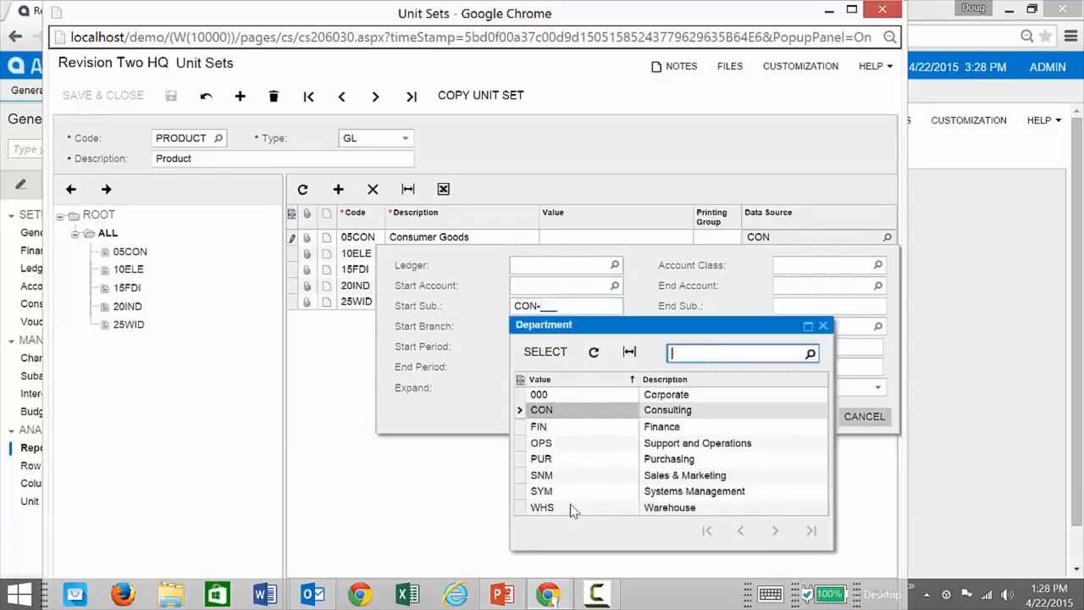
click(823, 325)
click(864, 416)
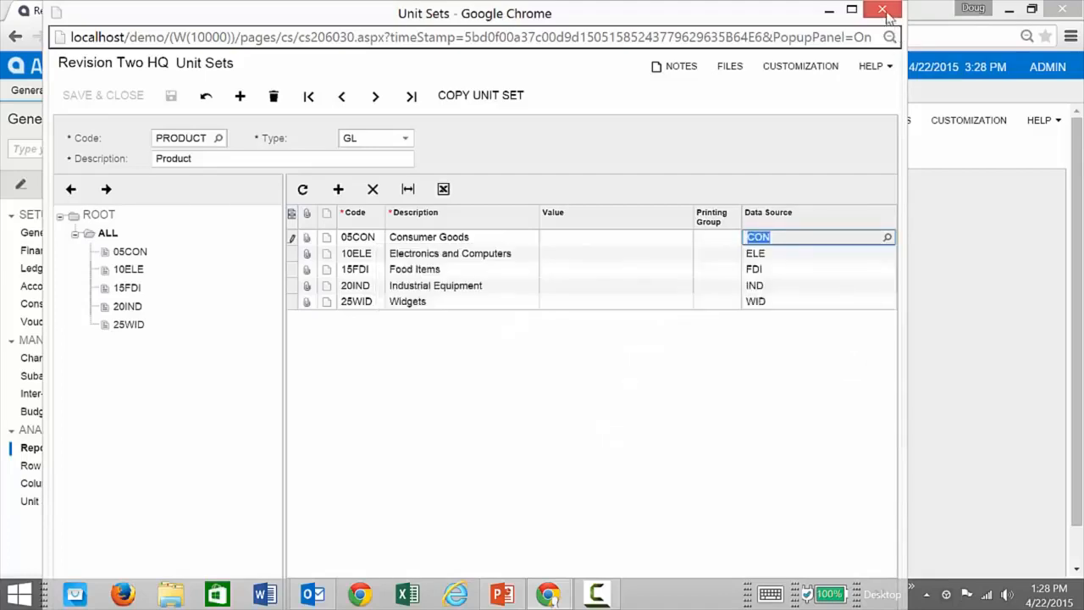
click(882, 10)
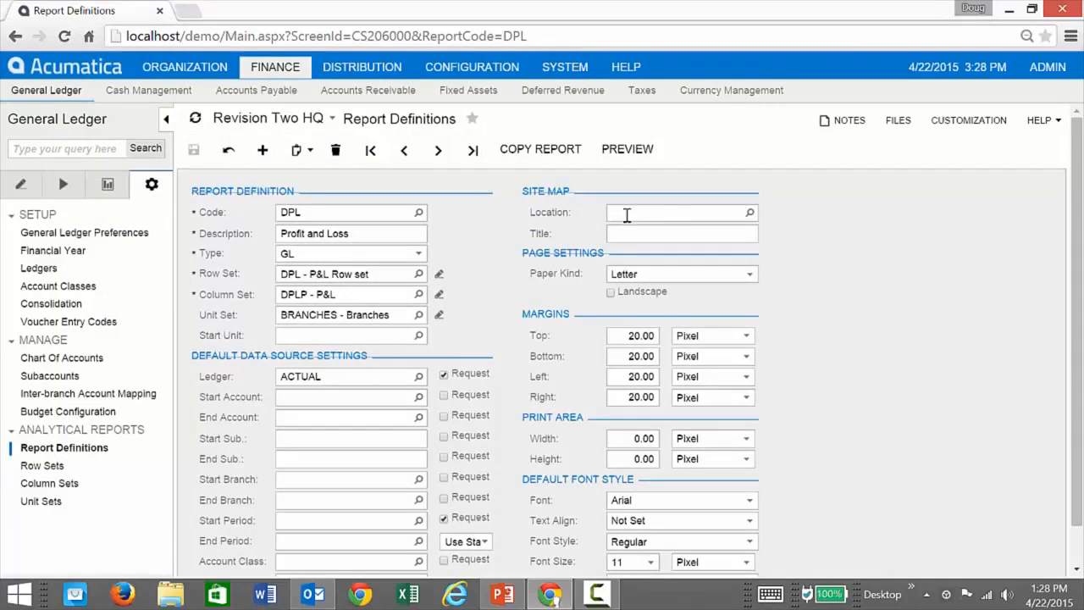
Set the Profit and Loss report's unit set to PRODUCT.
click(106, 190)
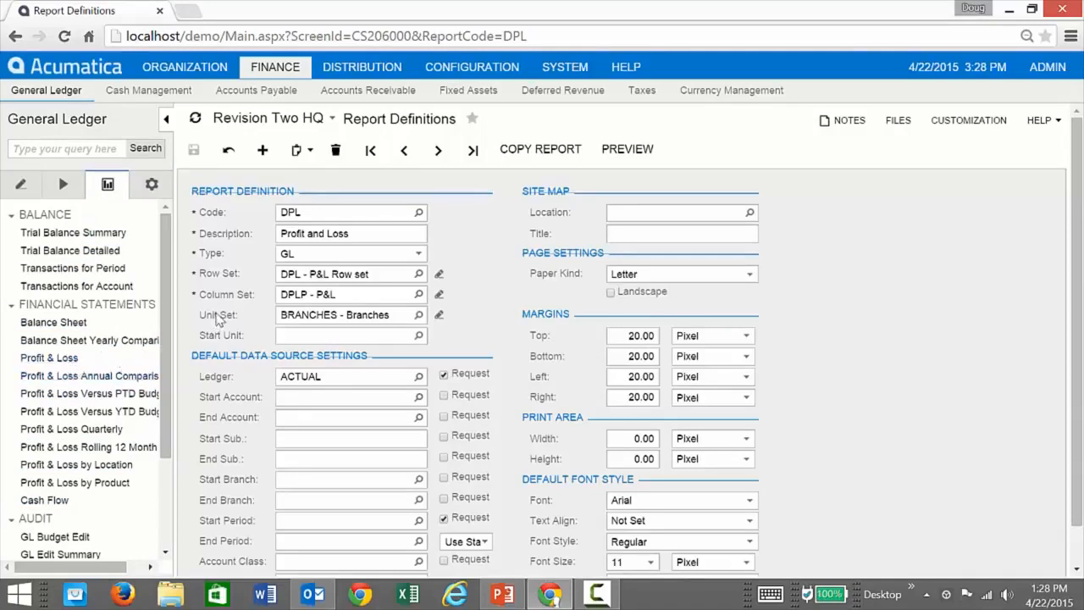
click(418, 314)
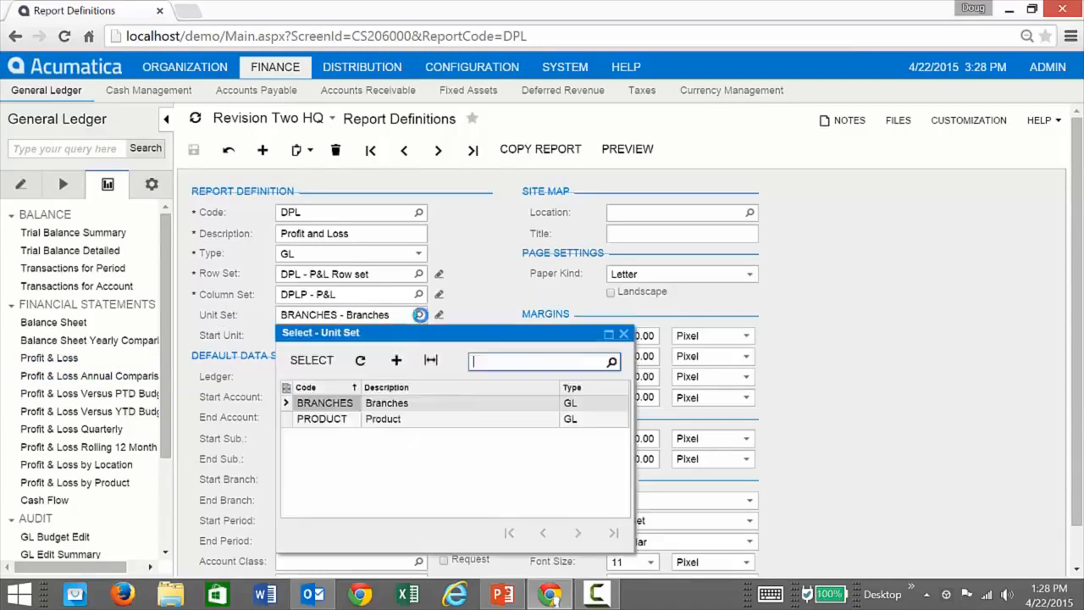
double_click(321, 419)
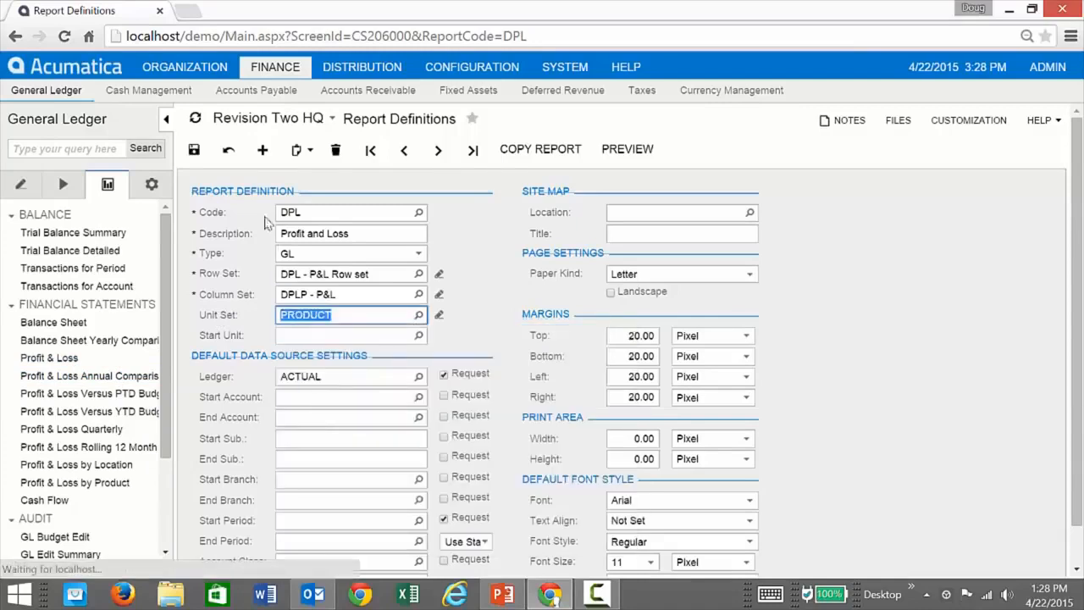
Run the report preview with the product tree shown, view Consumer Goods, Electronics and Computers, Food Items and Industrial Equipment, and close the preview.
click(627, 154)
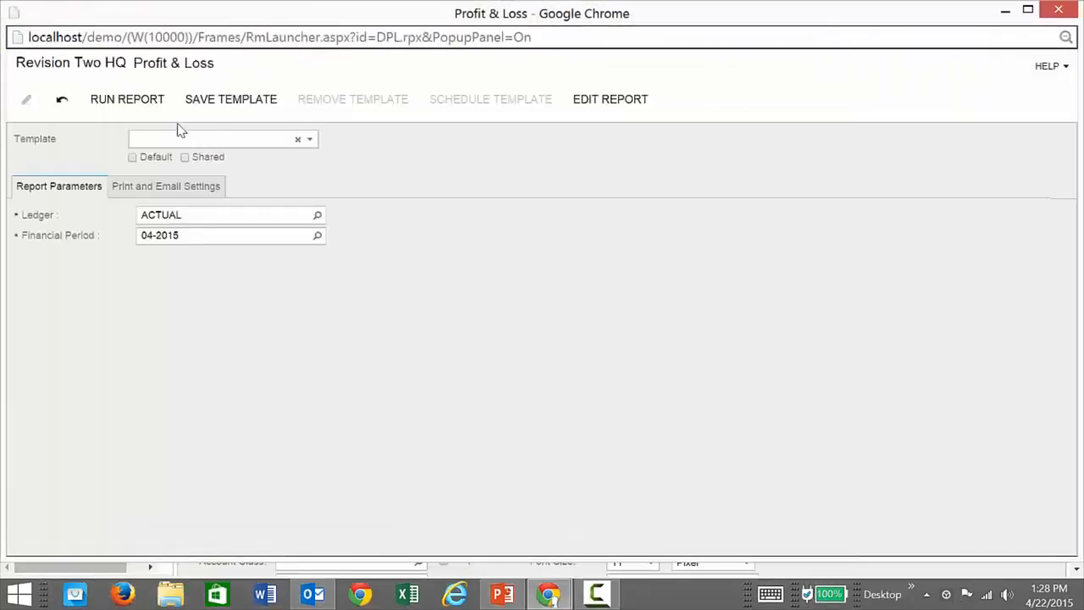
click(143, 101)
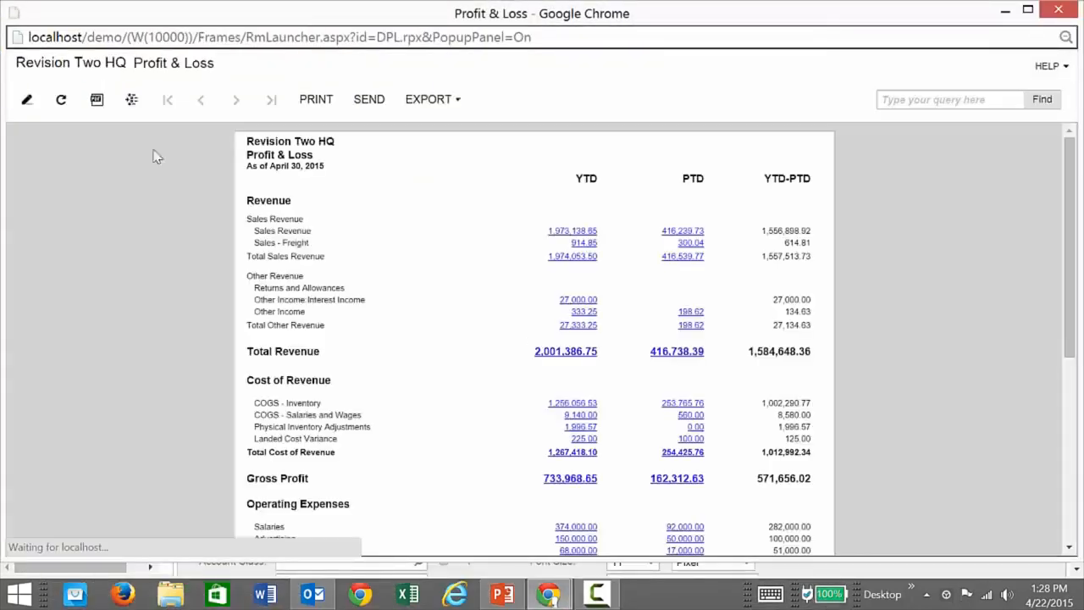
click(132, 99)
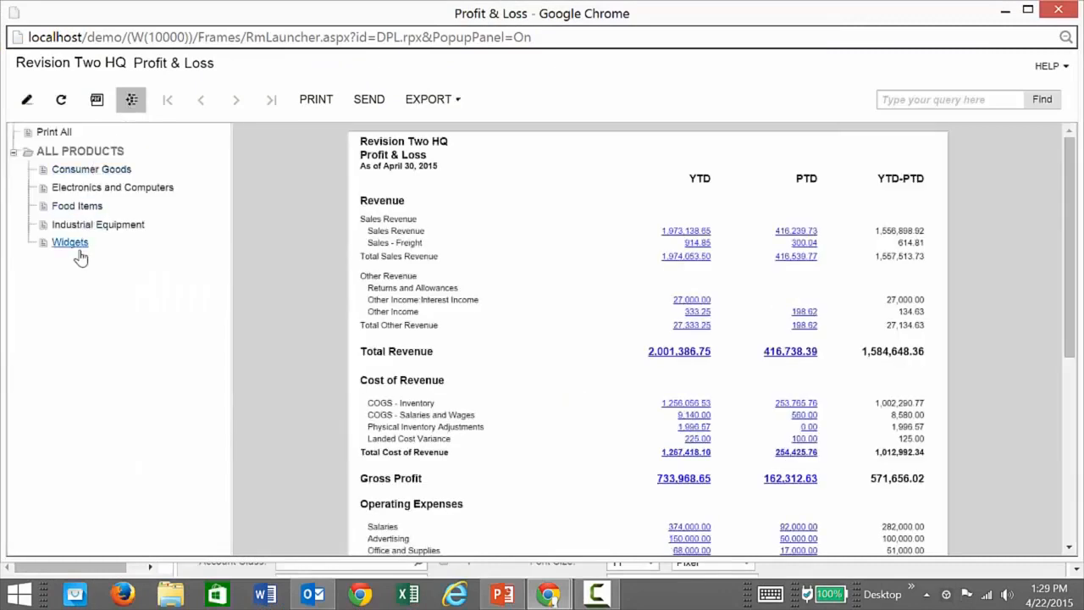
click(83, 170)
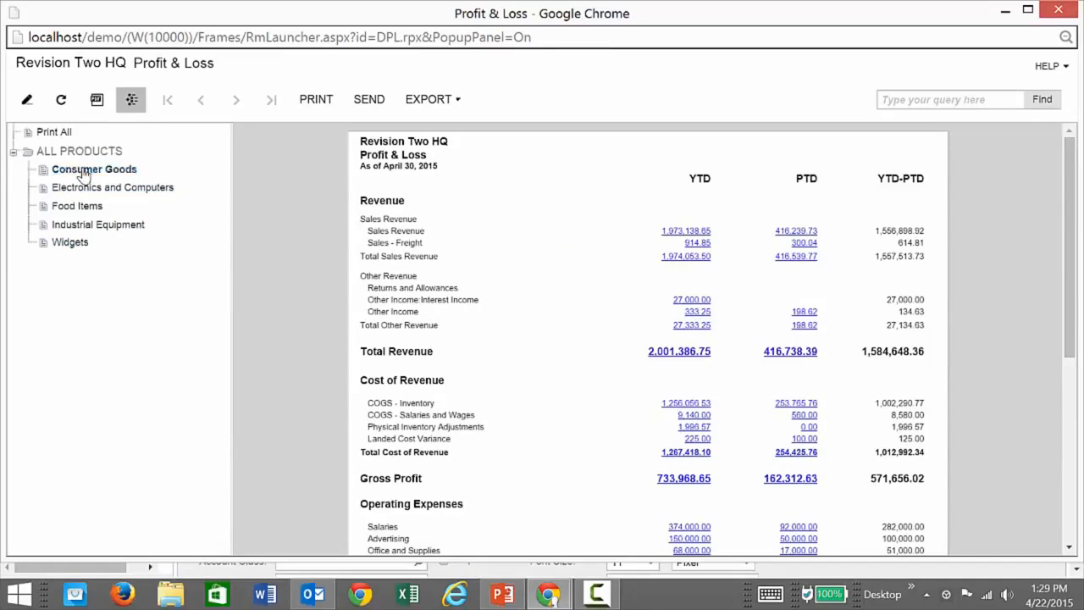
click(85, 187)
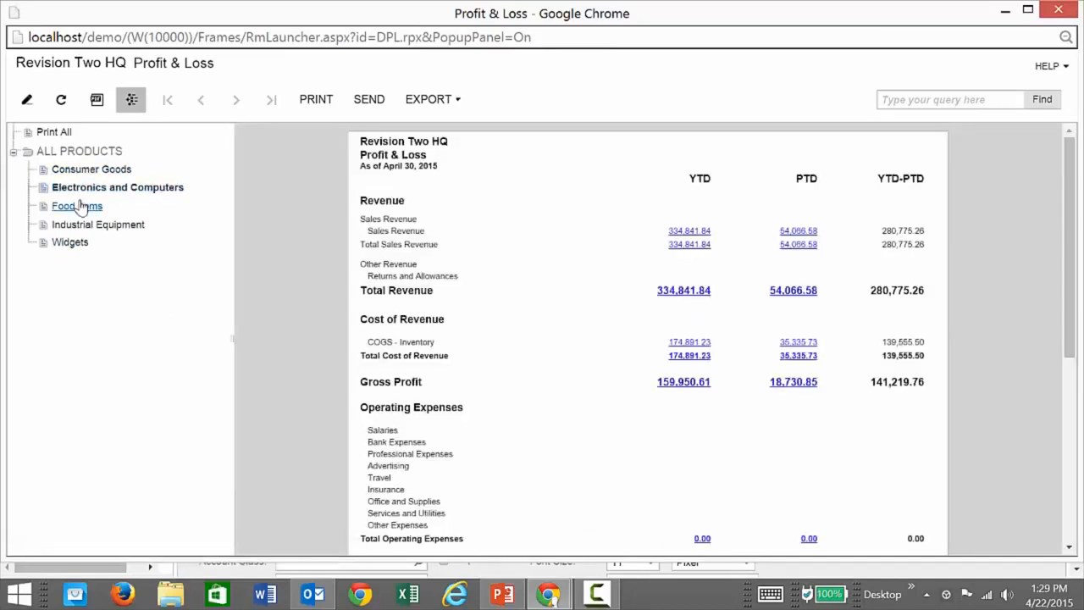
click(80, 207)
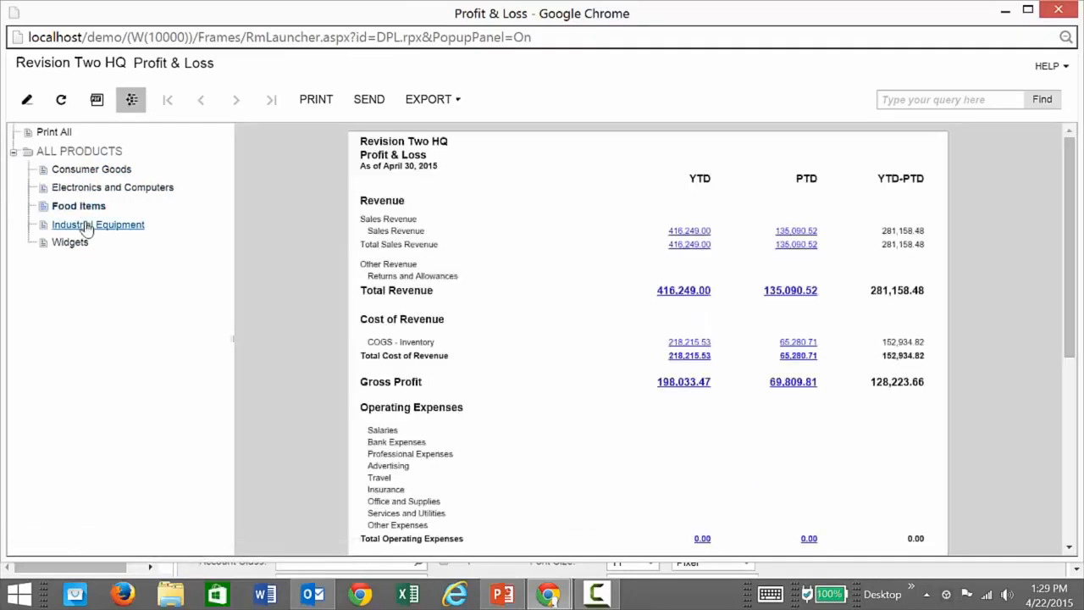
click(86, 226)
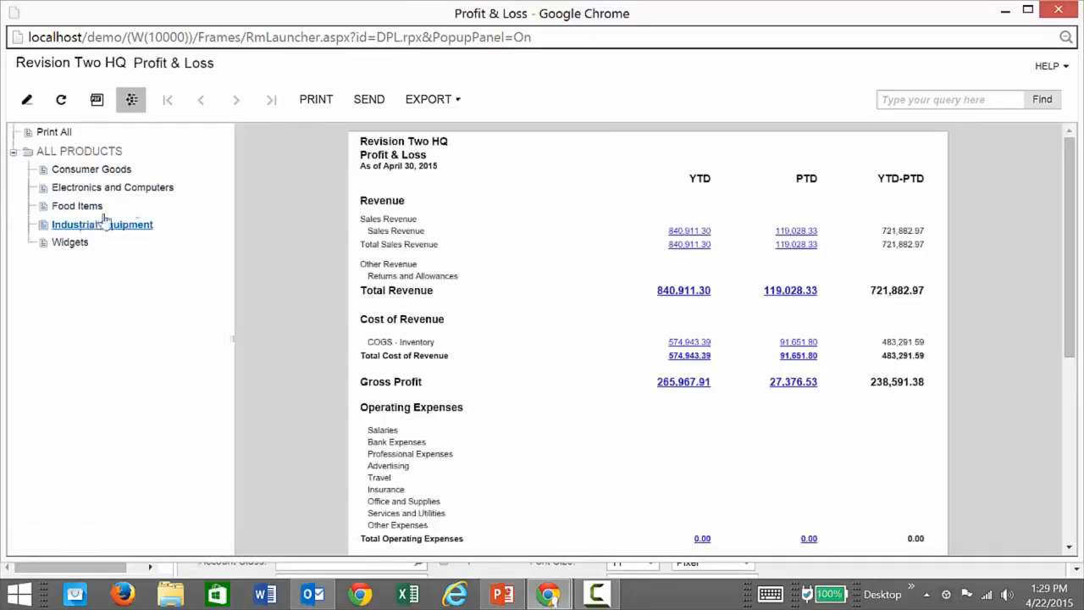
click(1058, 11)
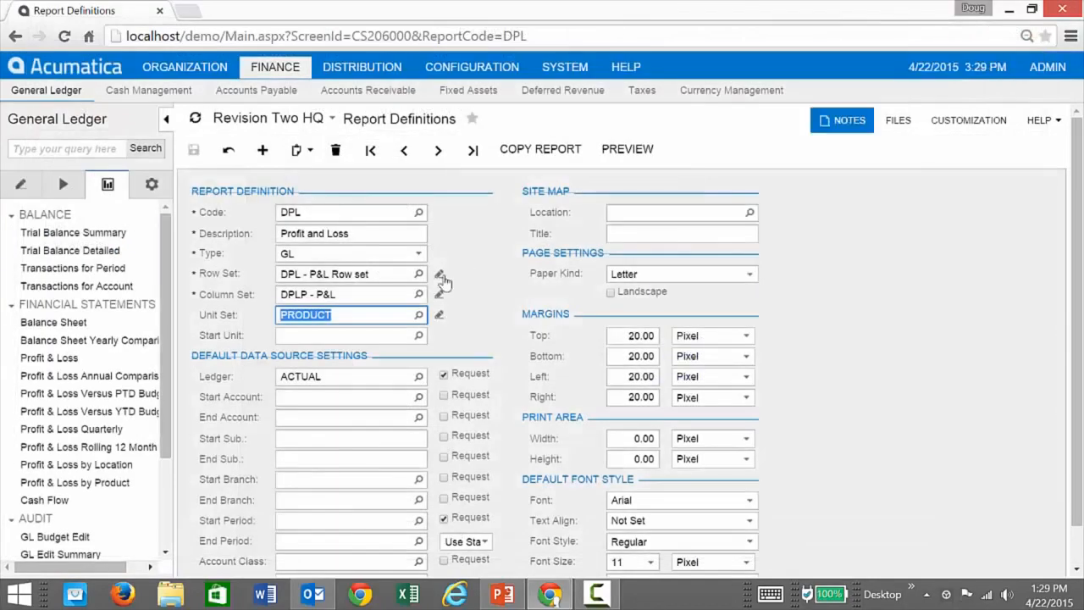
Open the Profit and Loss Rolling 12 Month report definition, DPL12.
click(489, 334)
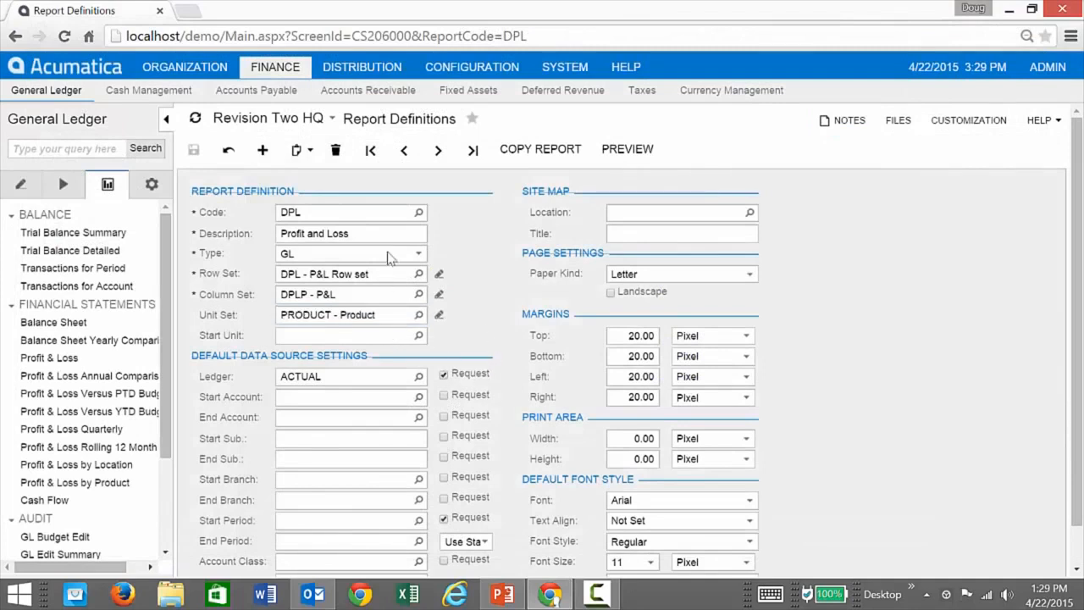
click(419, 212)
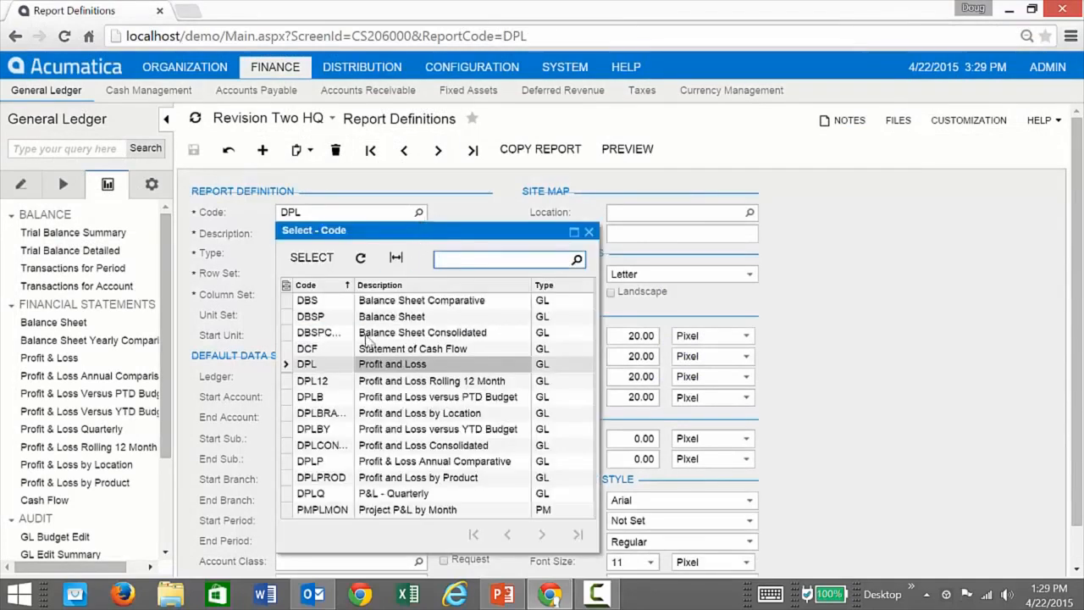
double_click(342, 383)
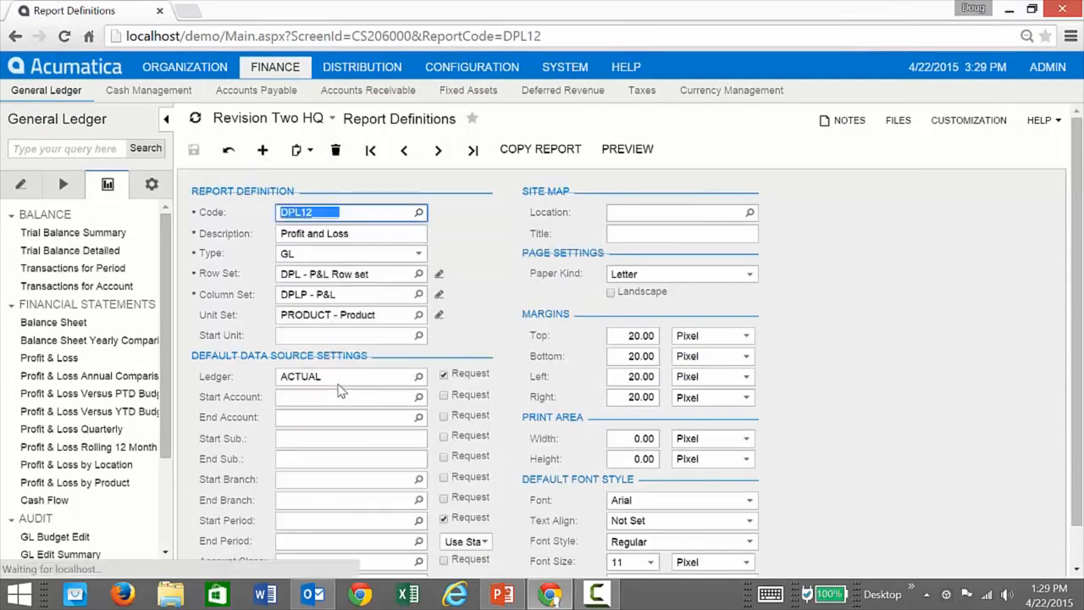
Preview the rolling 12 month report for financial period 12-2014, look across all its period columns, and close the preview.
click(627, 150)
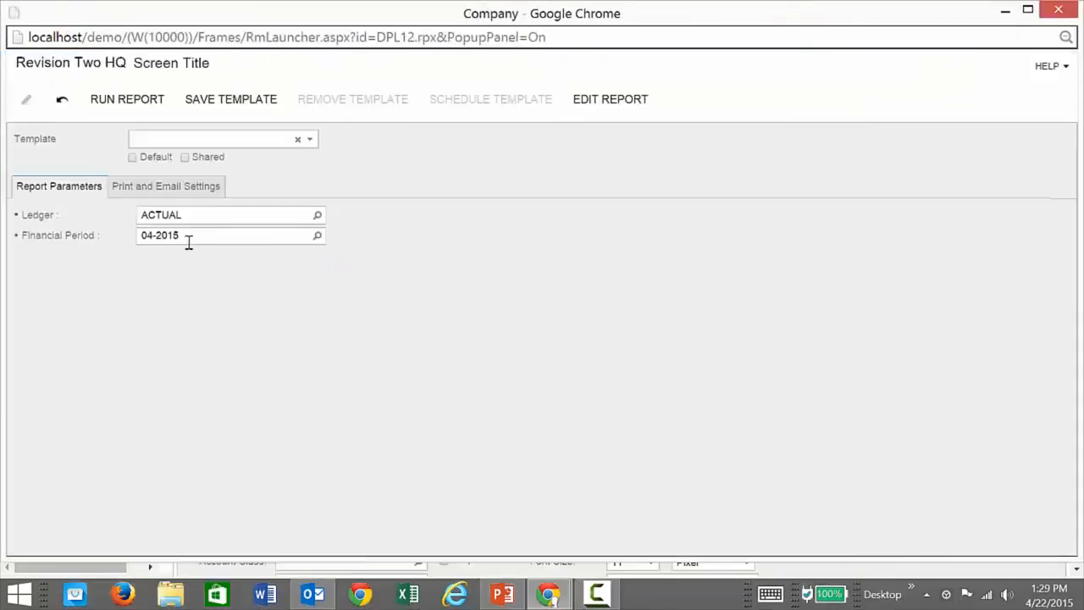
click(318, 235)
double_click(196, 416)
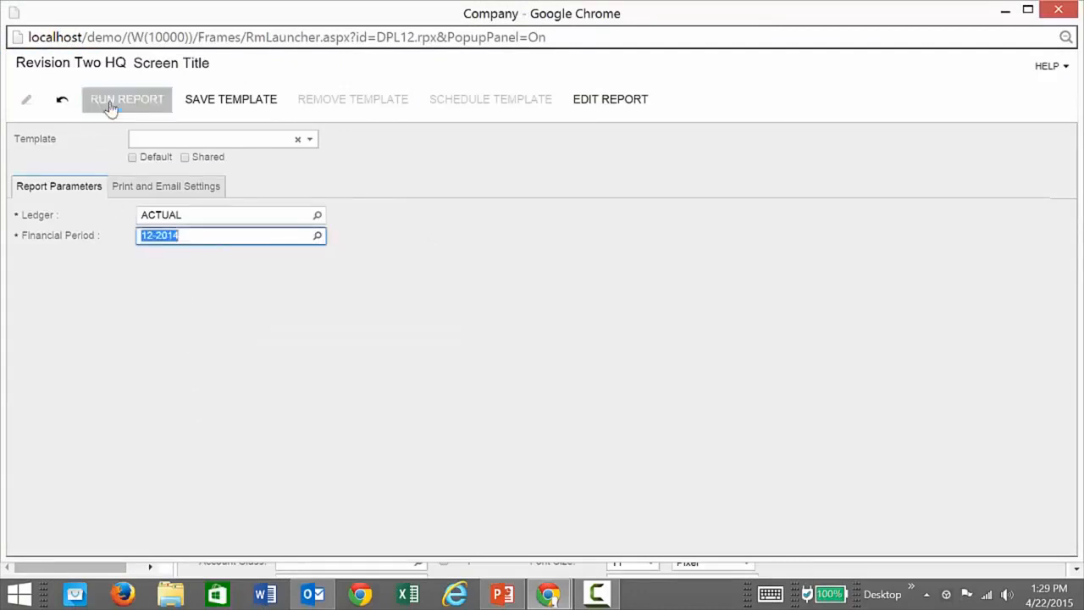
click(110, 105)
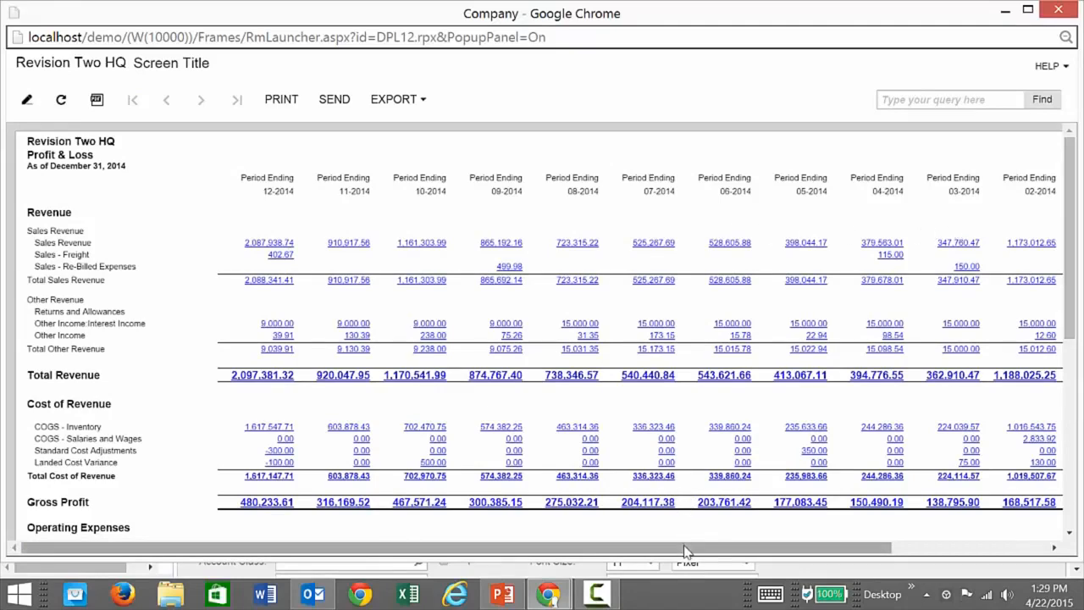
drag(683, 549, 907, 549)
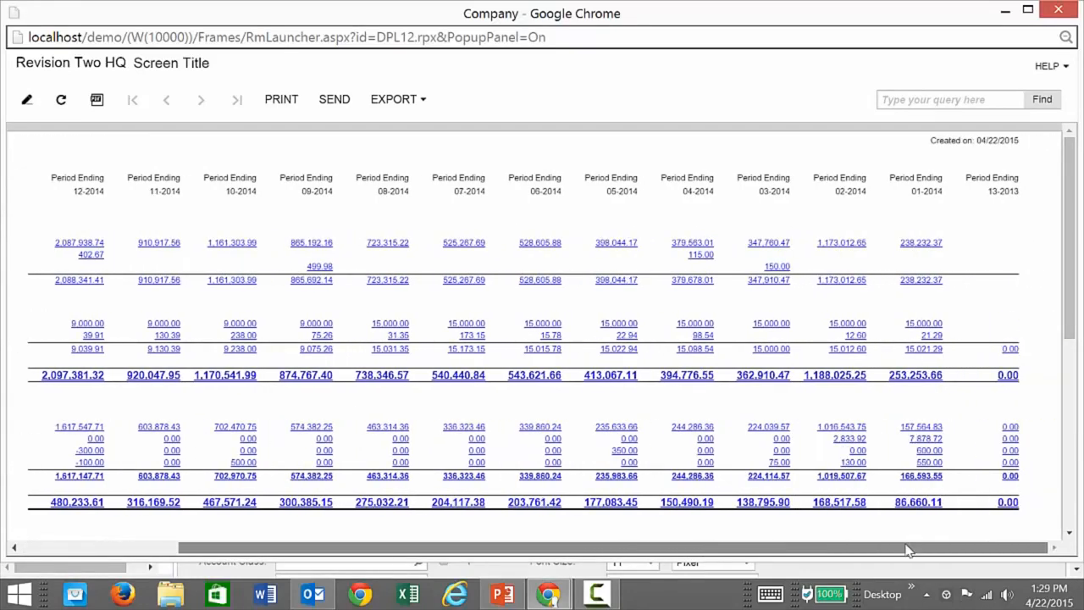
drag(826, 545, 661, 546)
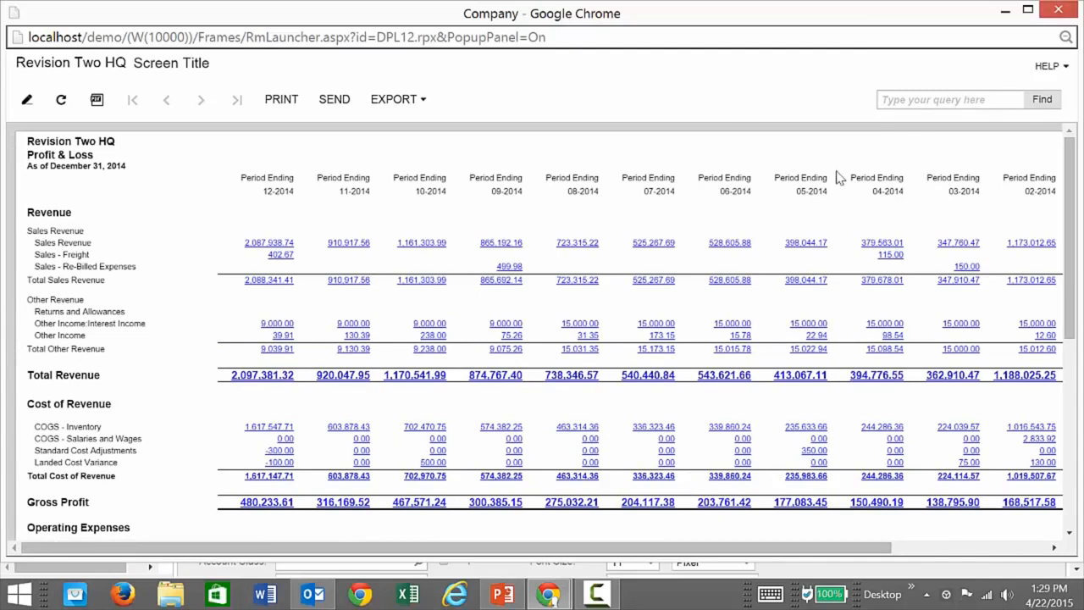
click(1058, 9)
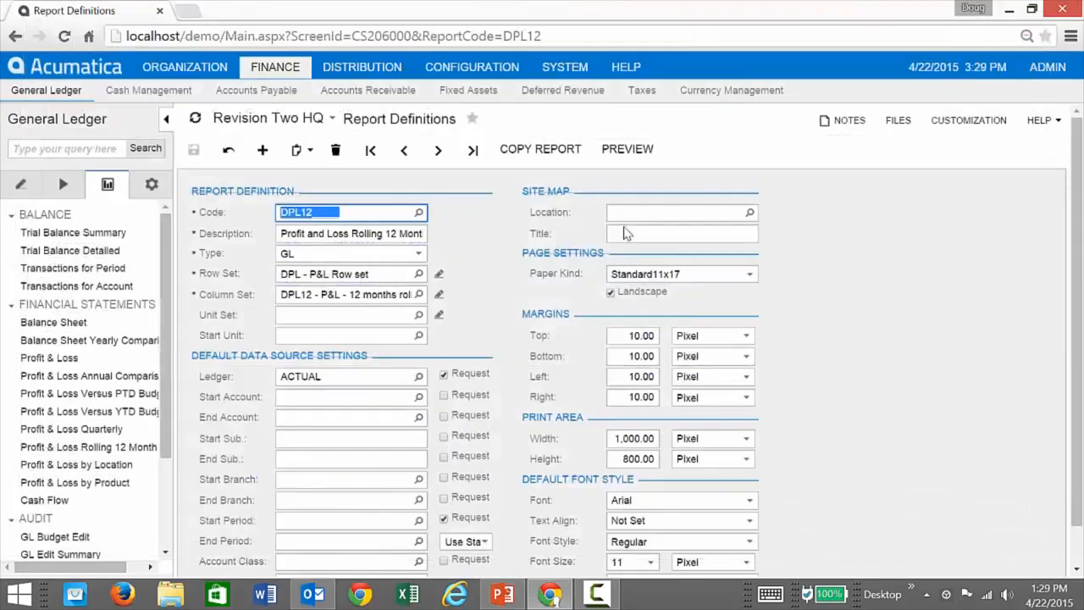
Open the report's DPL12 column set and inspect the data source period offsets of columns C and D without changing them.
click(439, 294)
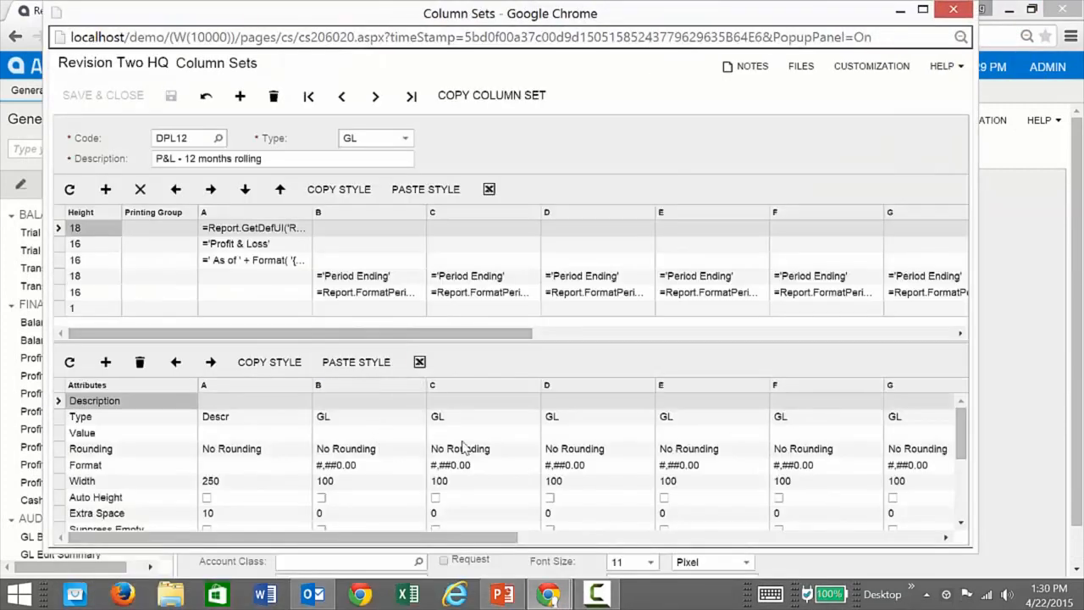
scroll(466, 449, down, 3)
double_click(498, 523)
click(532, 523)
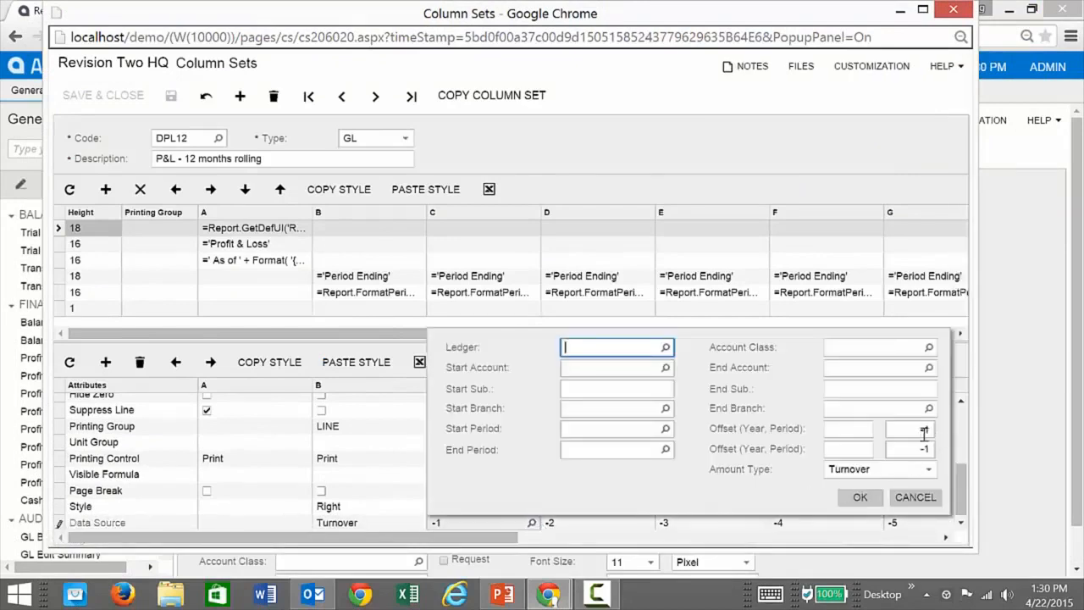
click(916, 497)
click(631, 524)
click(645, 523)
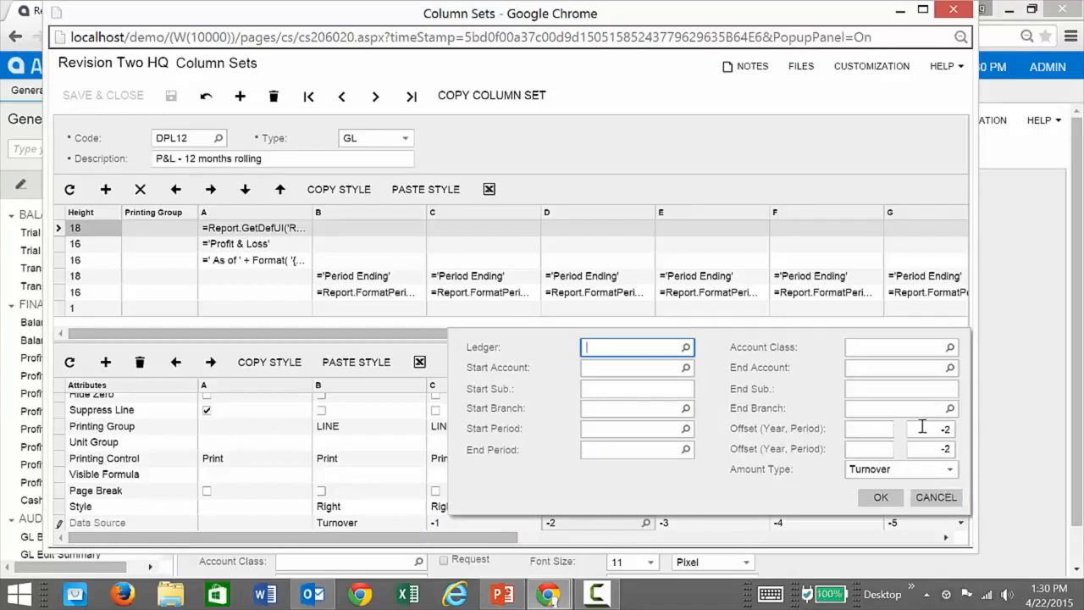
click(936, 497)
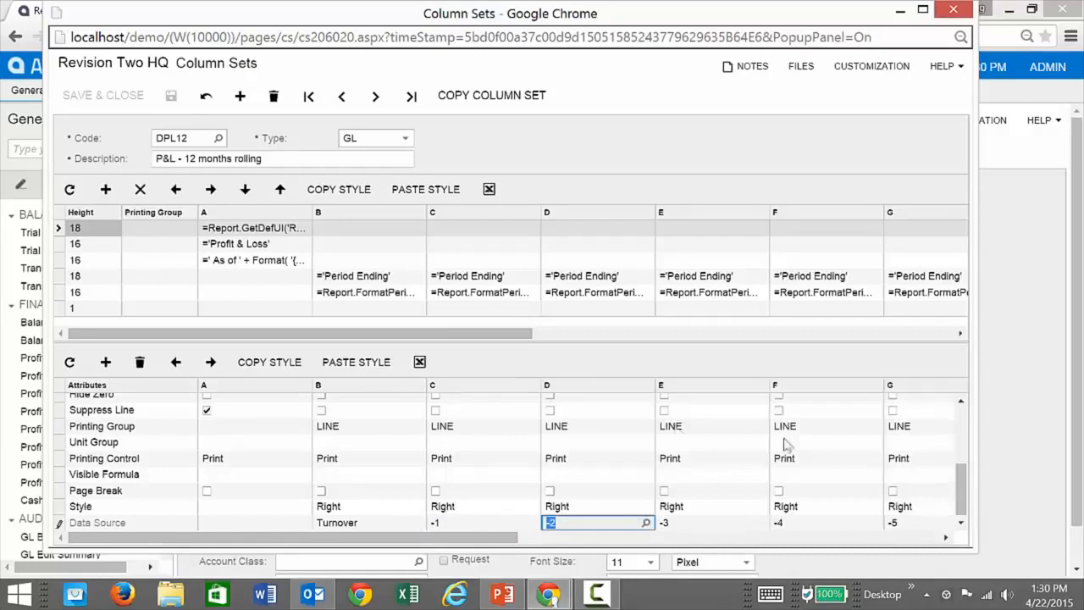
Examine the period header formula below 'Period Ending' in column B, cancel without changes, and close the column set.
click(398, 294)
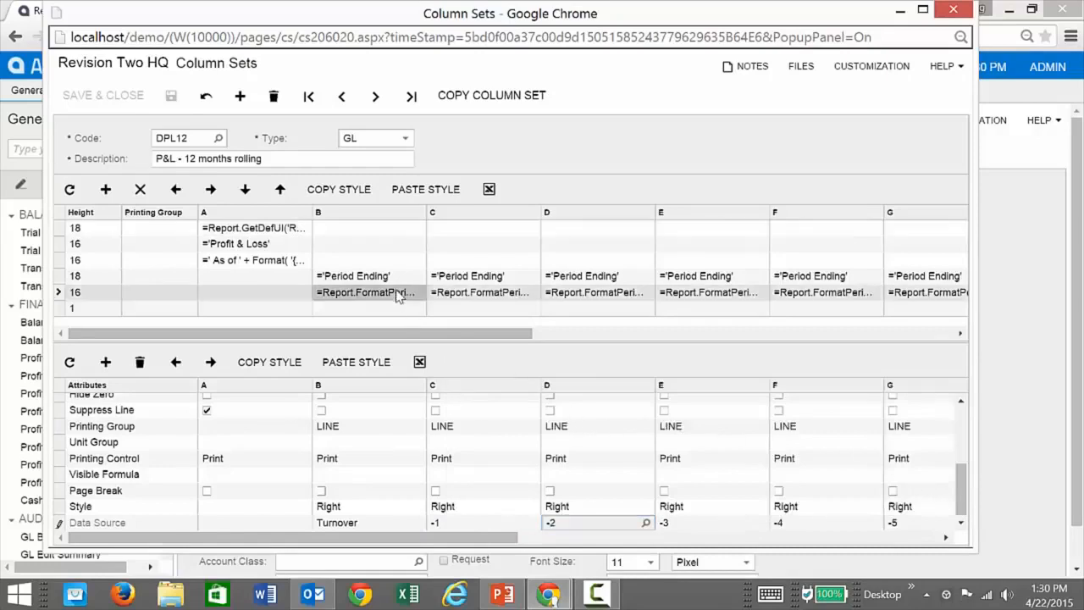
click(405, 294)
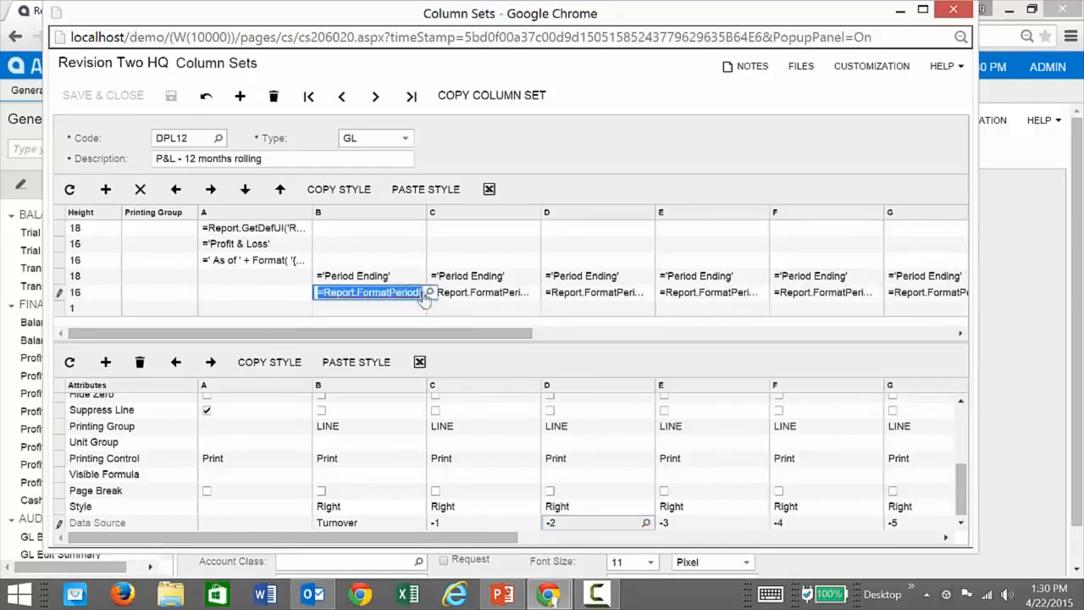
click(430, 292)
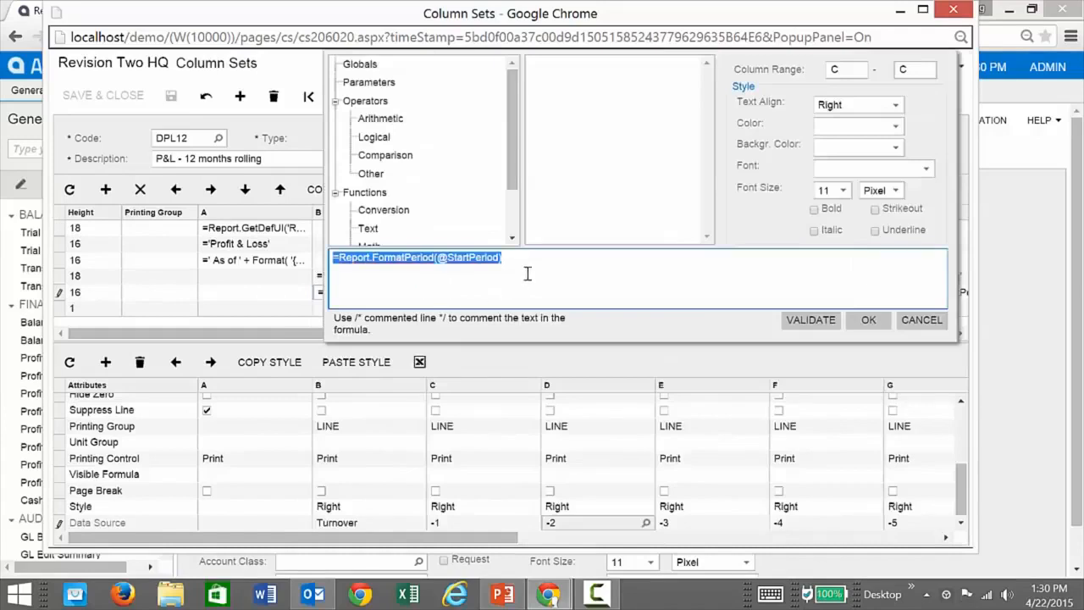
click(520, 258)
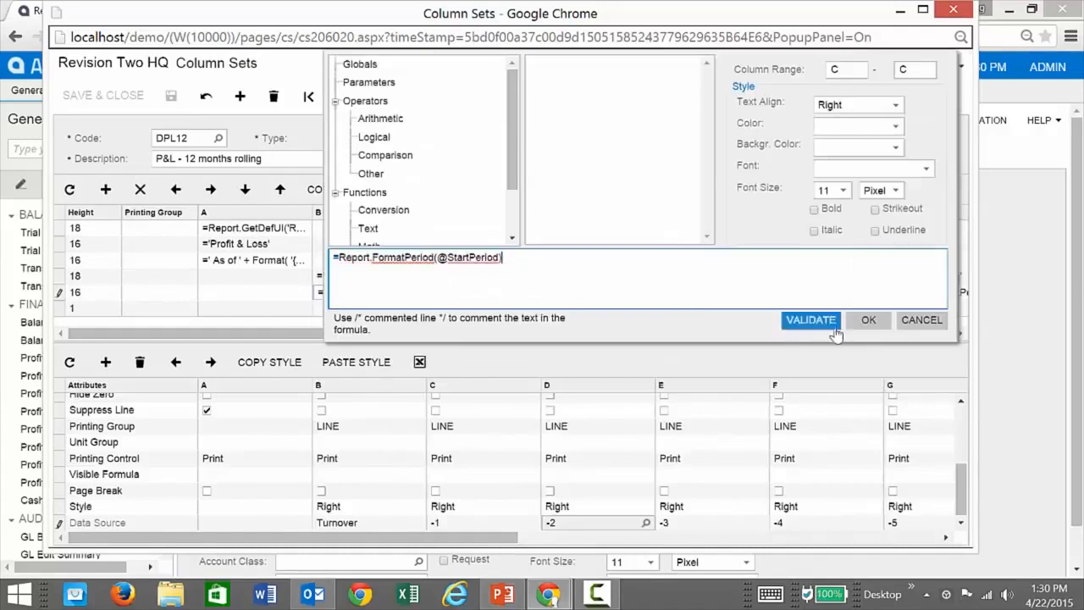
click(920, 321)
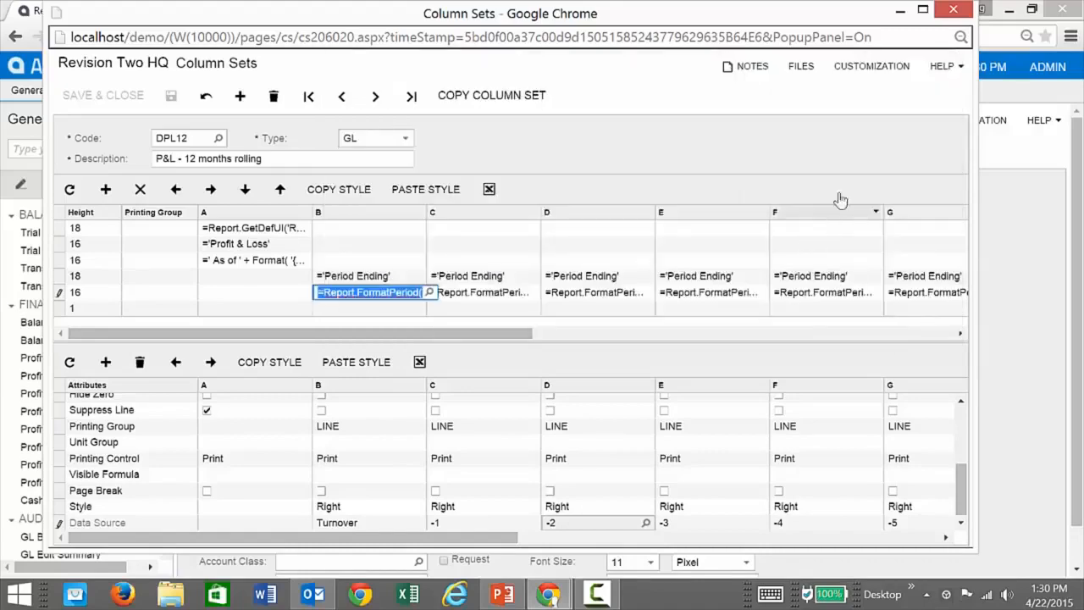
click(955, 10)
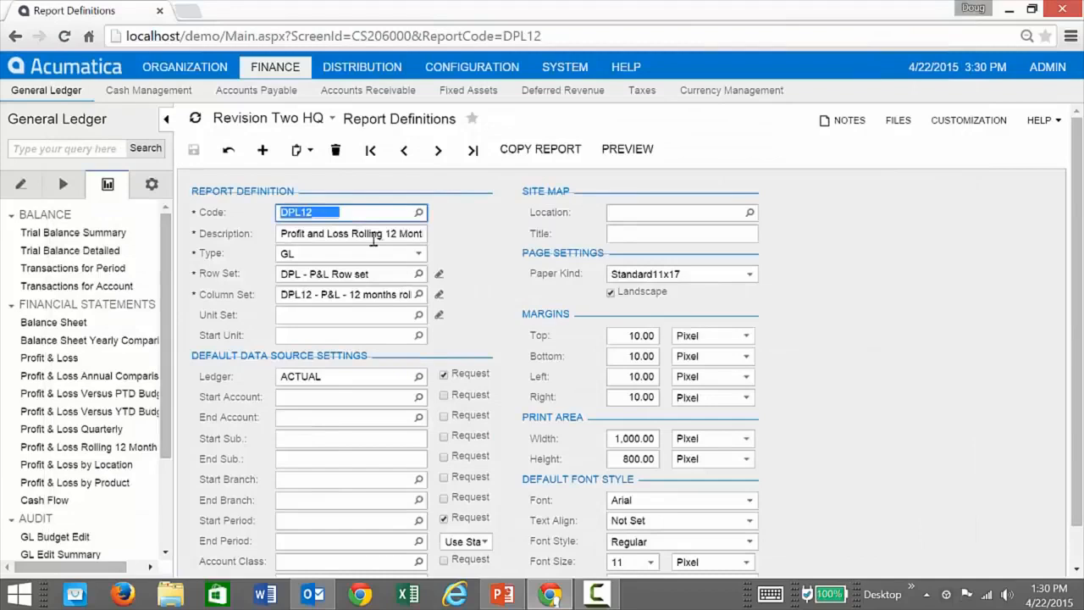
Open the list of report definition codes.
click(418, 213)
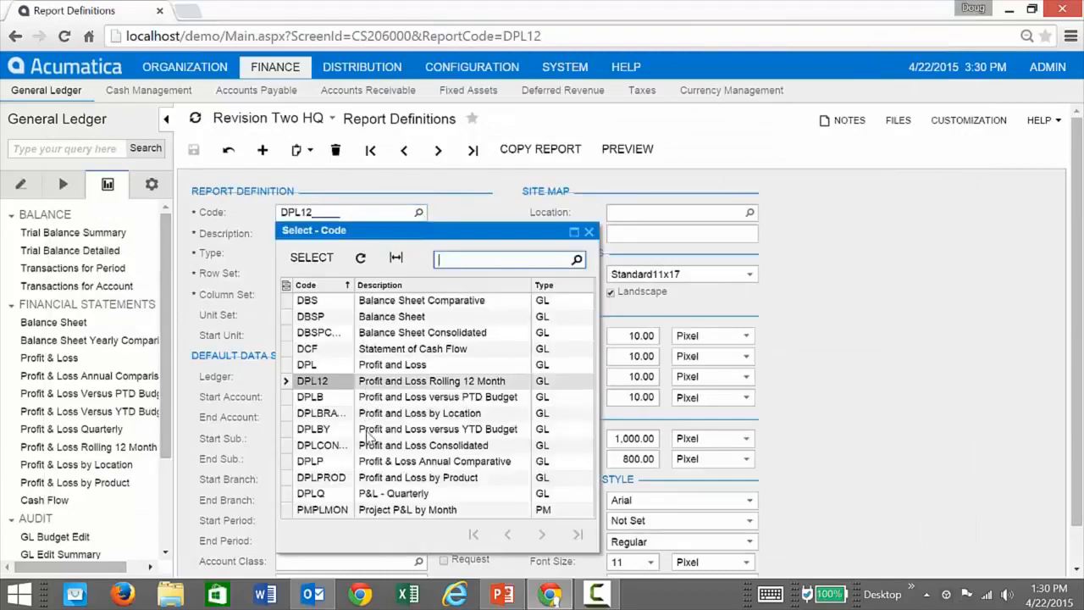
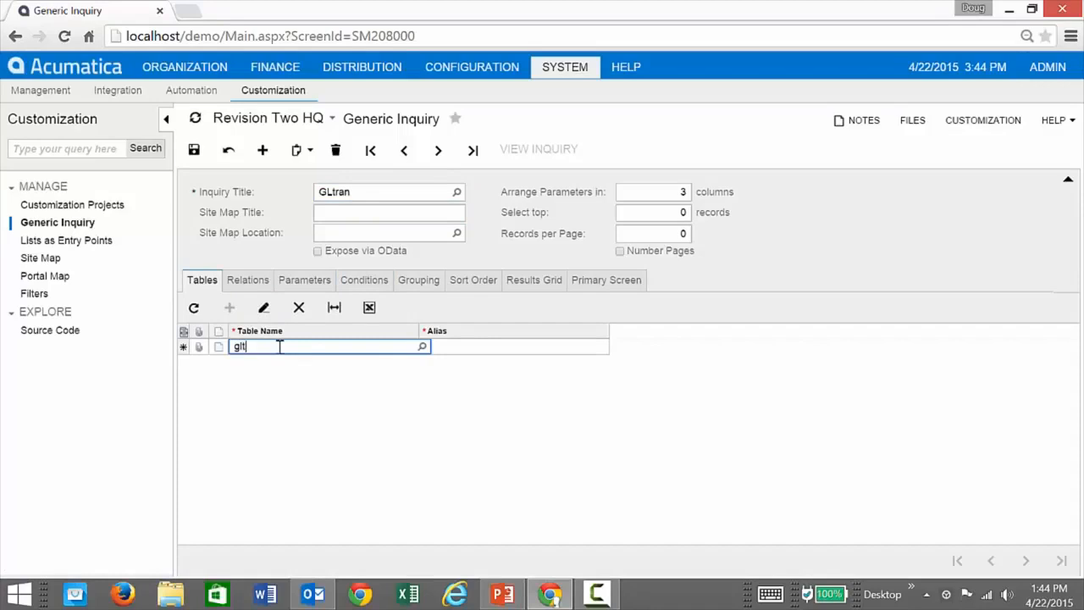
Add the PX.Objects.GL.GLTran table to the GLtran inquiry and save it.
text(ran)
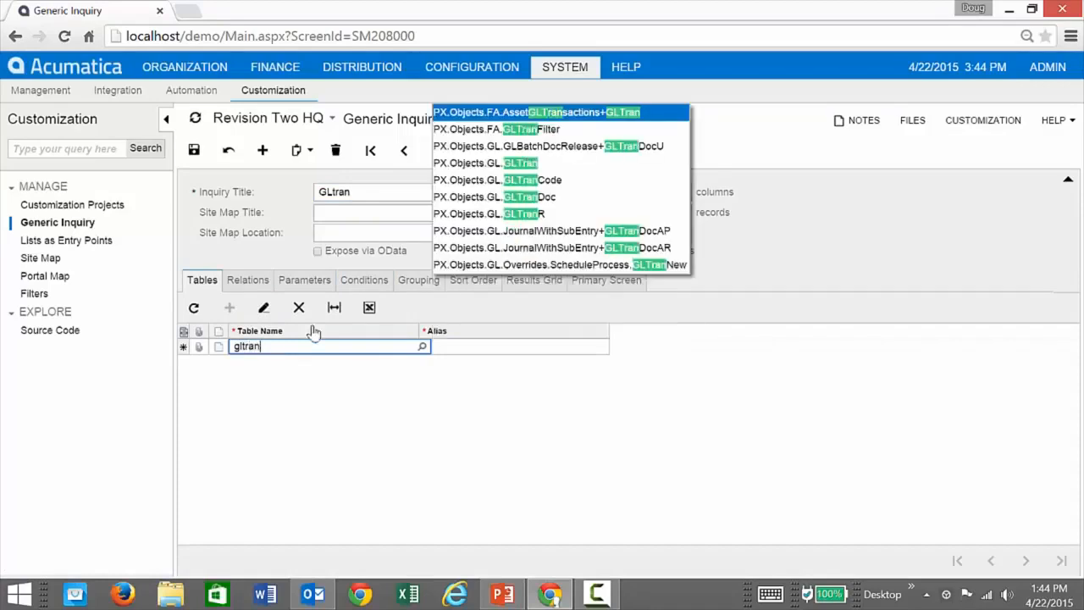
click(480, 162)
click(644, 141)
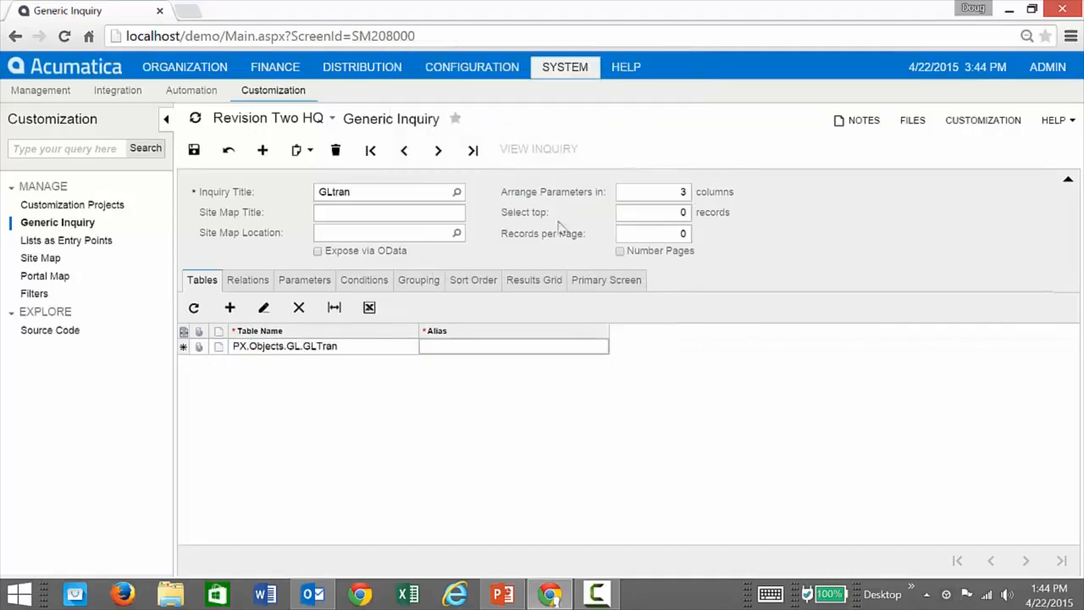
click(194, 150)
Add all fields of the GLTran object to the inquiry's results grid and save.
click(250, 281)
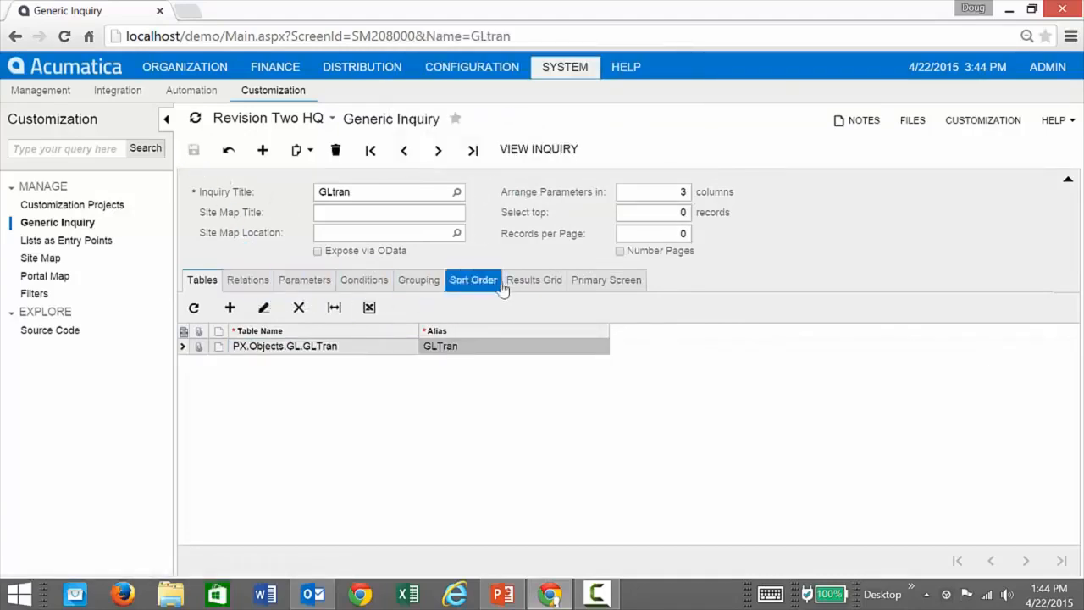
click(534, 280)
click(229, 310)
click(344, 356)
click(456, 357)
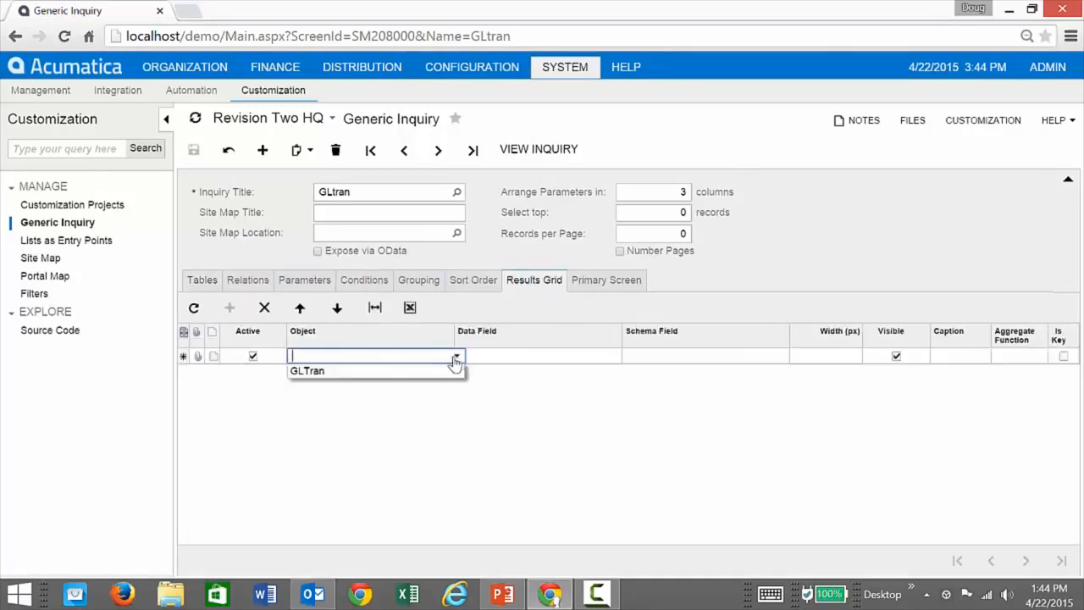
click(363, 373)
click(525, 359)
click(626, 357)
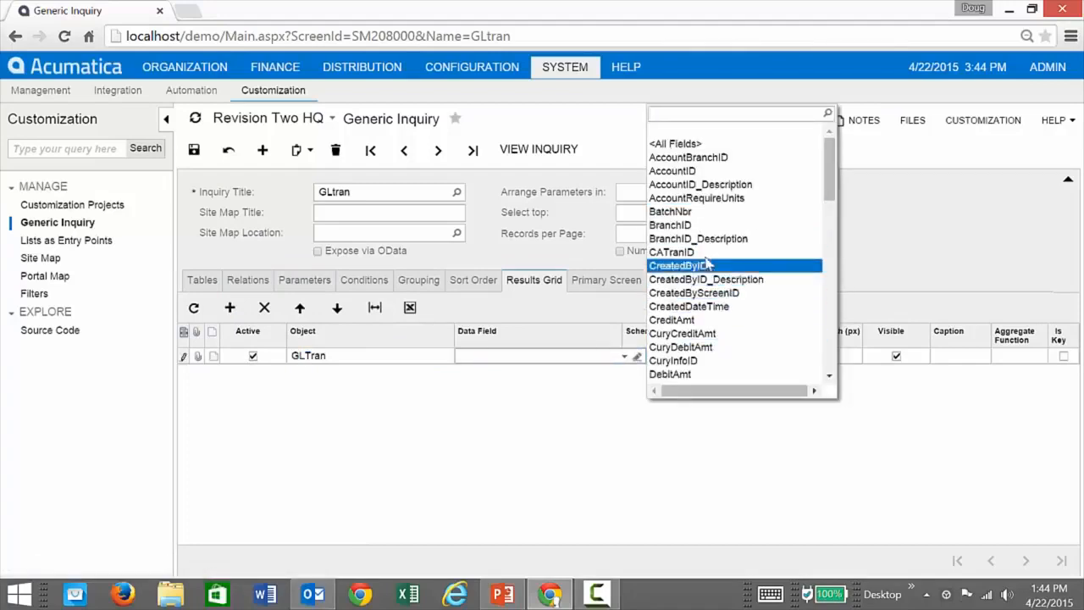
click(665, 144)
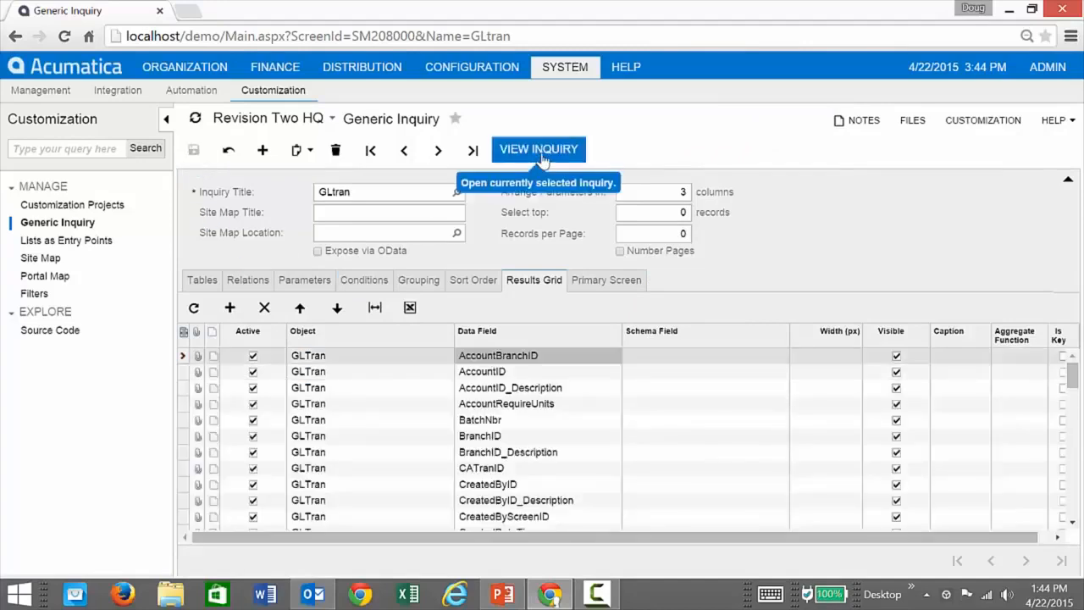
View the inquiry and filter its account Description column to show only Accounts Receivable transactions.
click(542, 152)
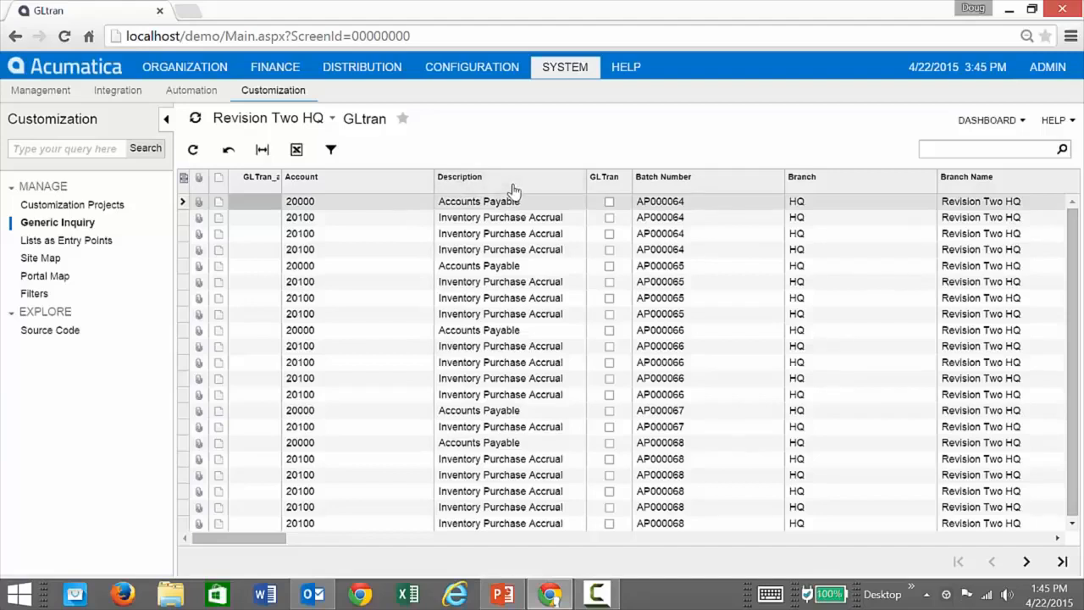
click(513, 188)
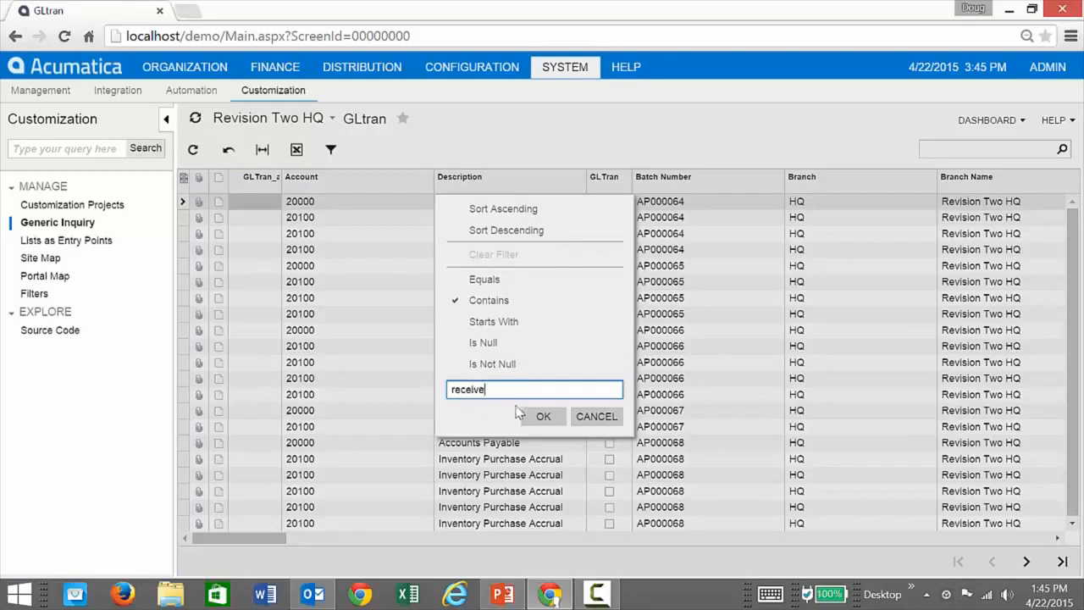
click(542, 416)
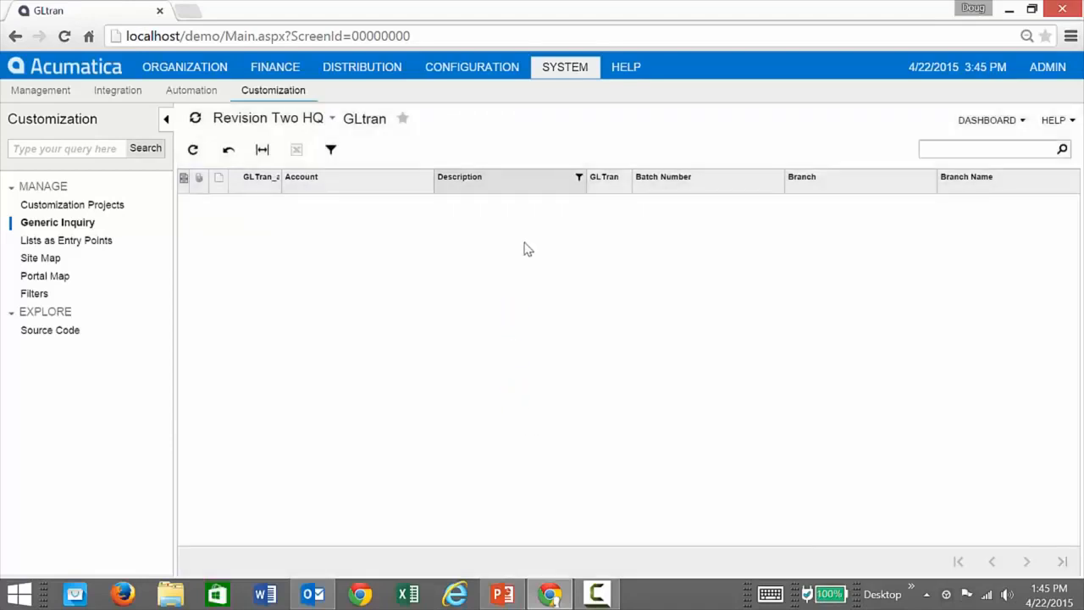
click(564, 191)
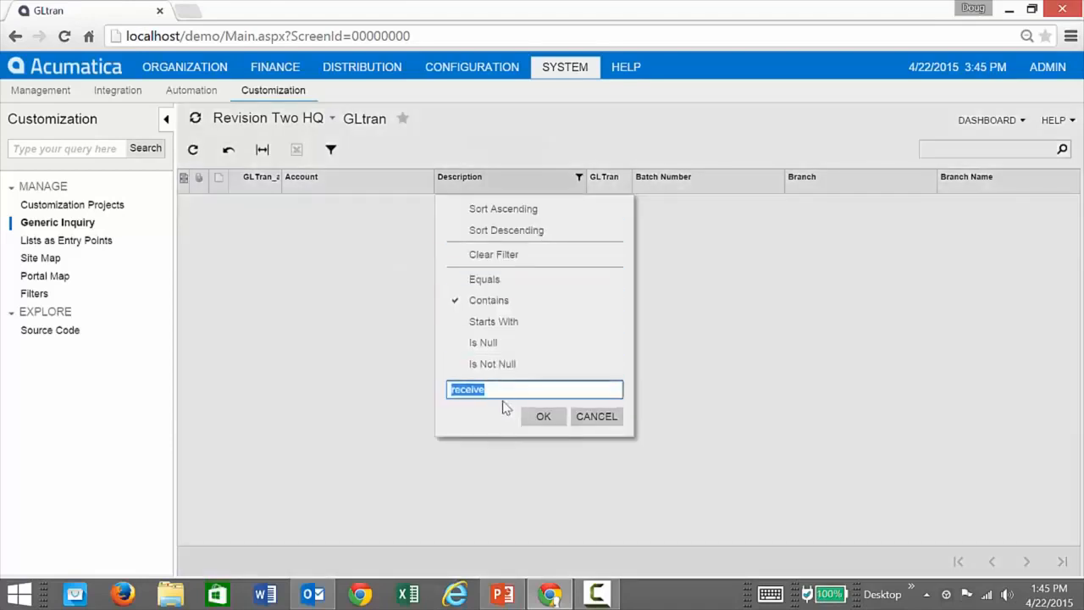
text(re)
click(549, 414)
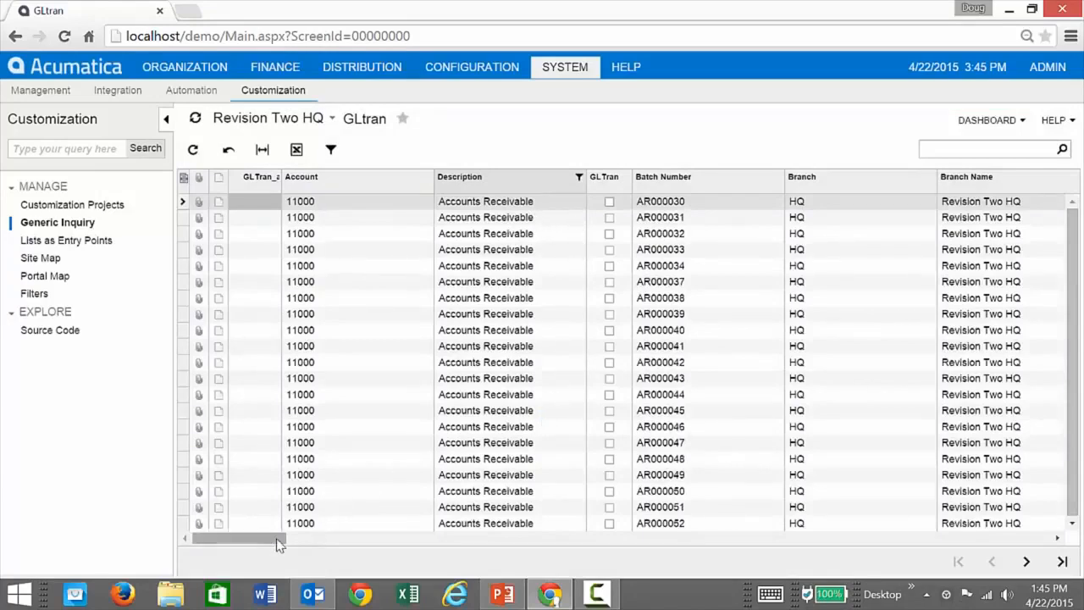
Filter the inquiry's Debit Amount column to values greater than or equal to 10000.
drag(278, 542, 404, 547)
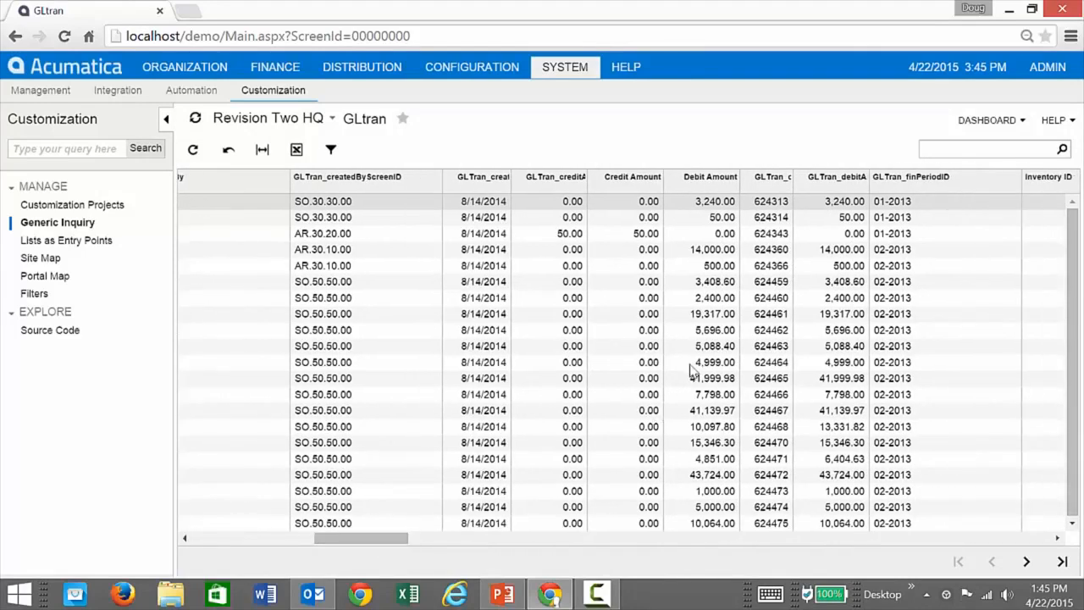
click(707, 180)
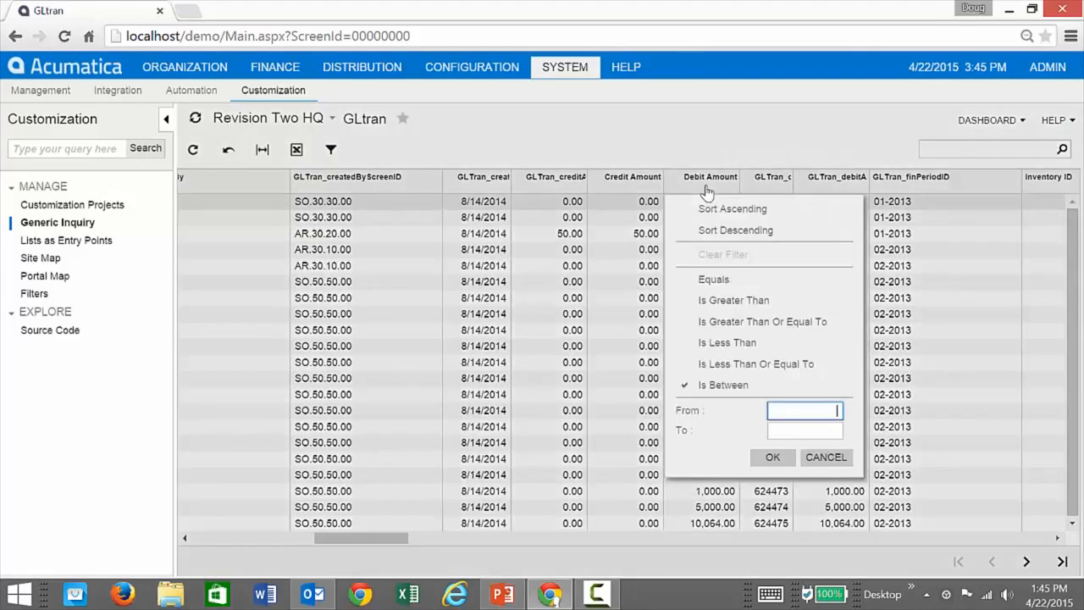
click(724, 322)
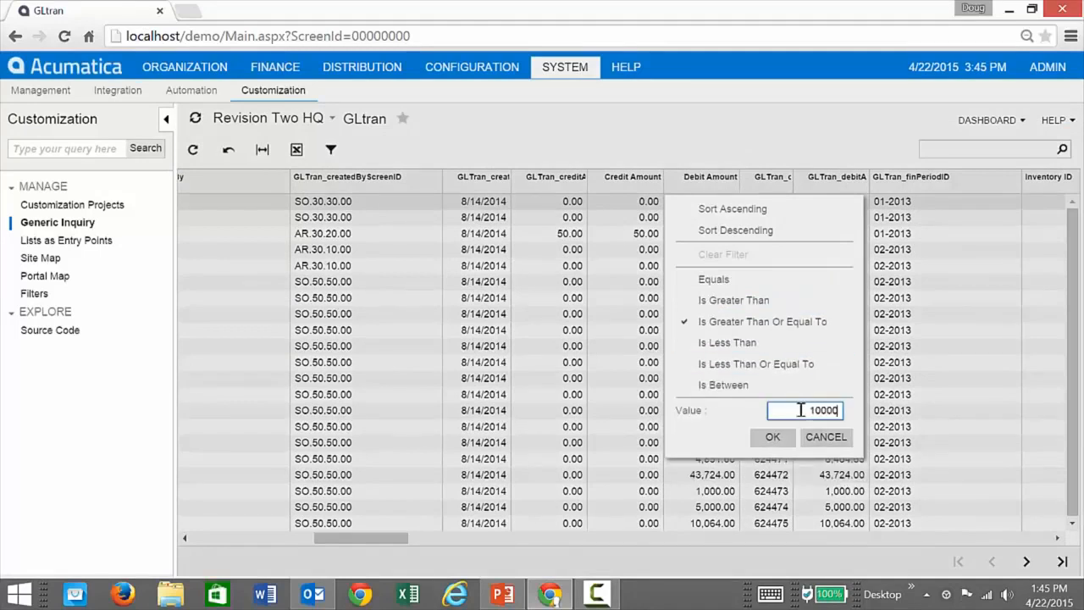
click(772, 436)
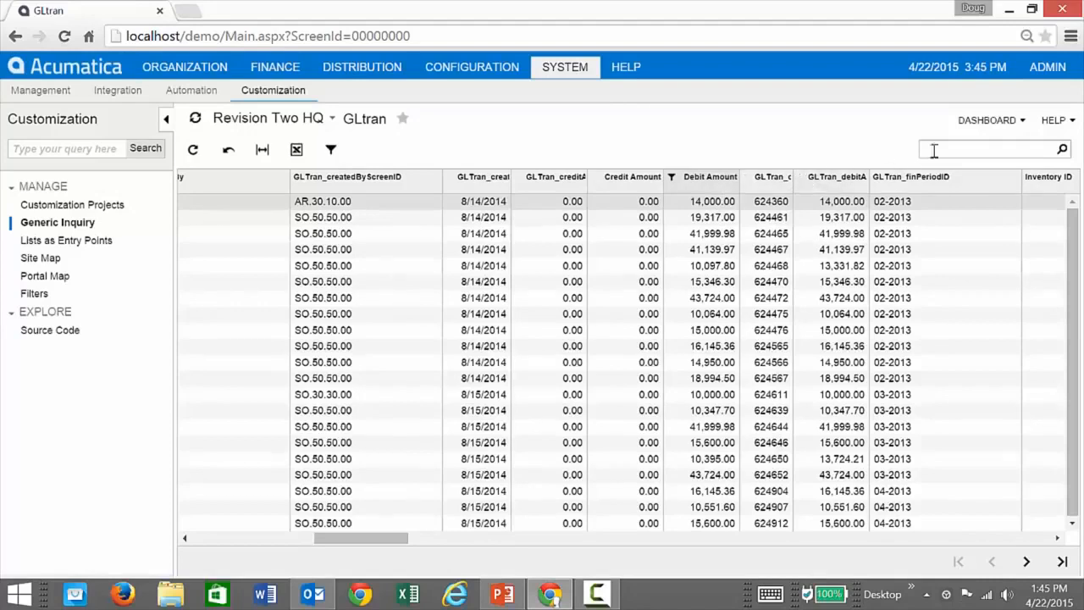
Start a dashboard table, excluding Account, GLTran_accountRequireUnits, Batch Number, Branch, Branch Name, GLTran_cATranID, both Created By fields and GLTran_createdByScreenID.
click(1020, 125)
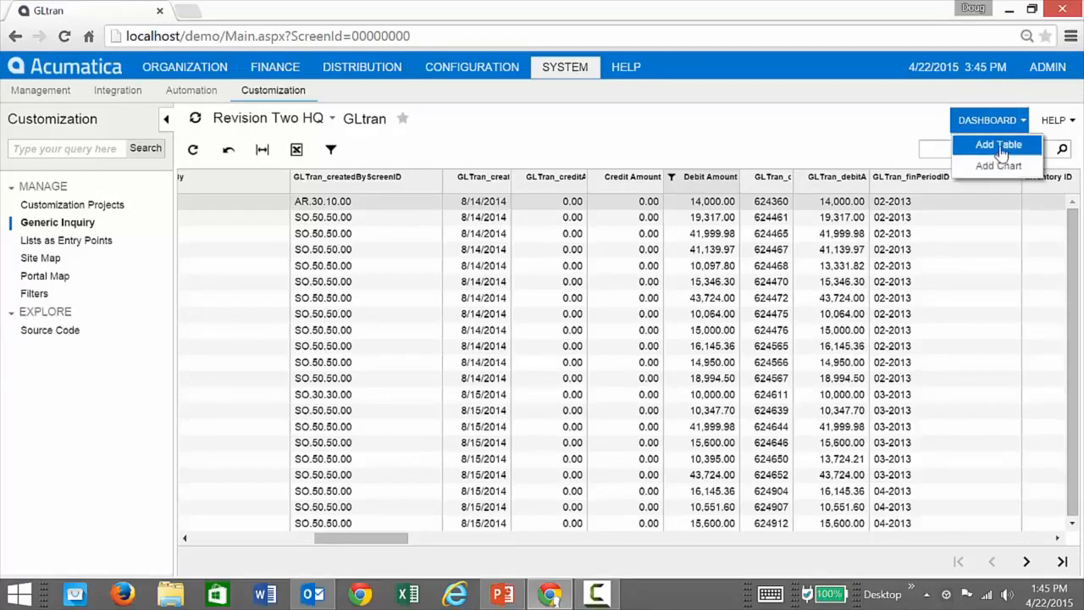
click(1000, 146)
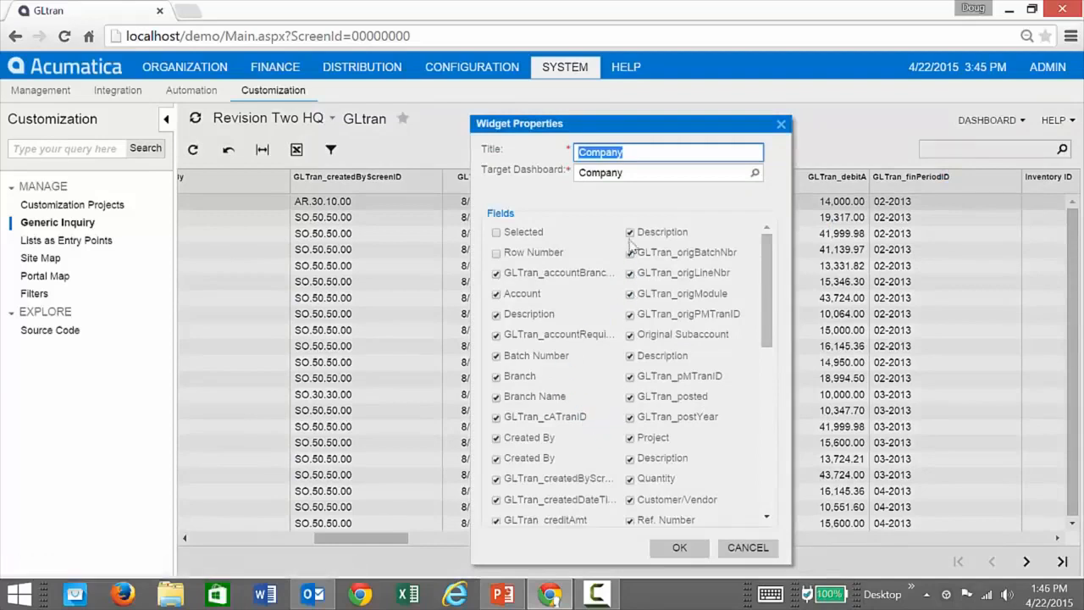
click(496, 295)
click(497, 334)
click(496, 356)
click(497, 376)
click(496, 396)
click(496, 417)
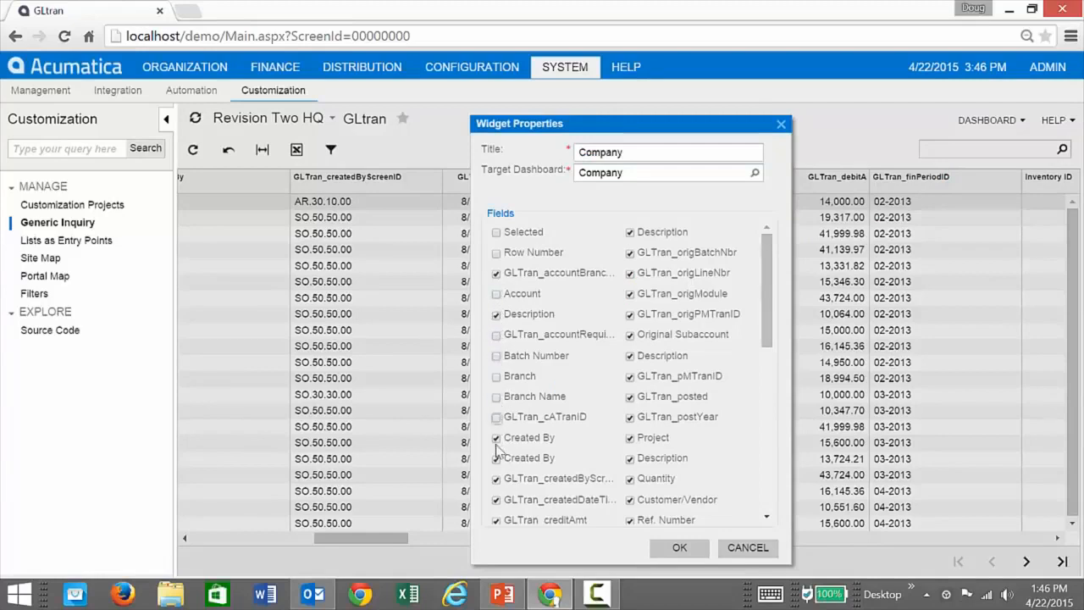
click(497, 437)
click(497, 458)
click(497, 478)
scroll(500, 509, down, 10)
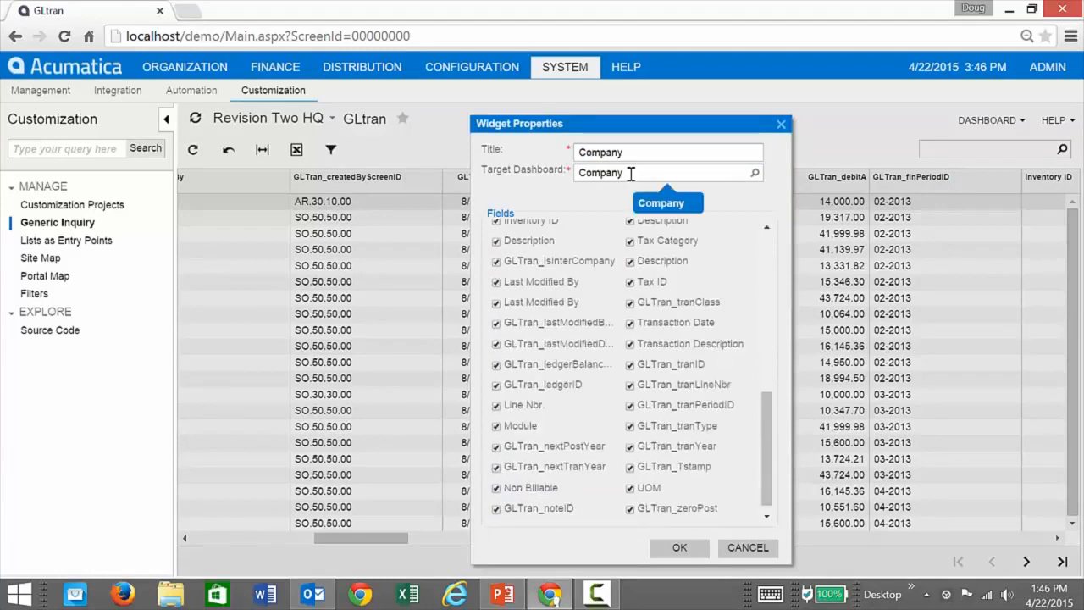
Target the table widget at the Accounts Receivable dashboard under Finance, title it "Some table", and add it.
click(755, 175)
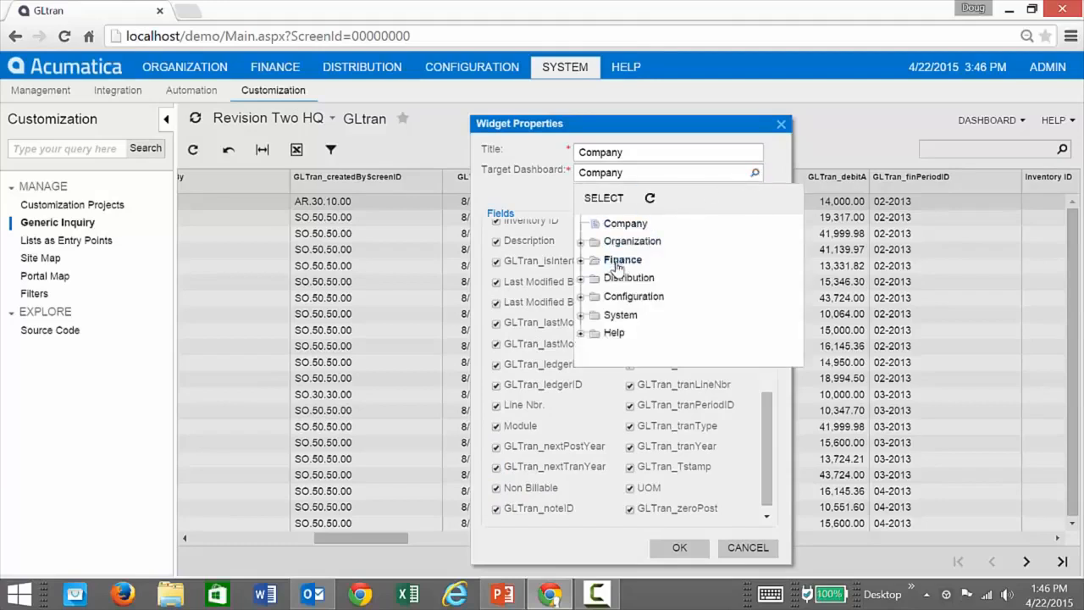
click(583, 261)
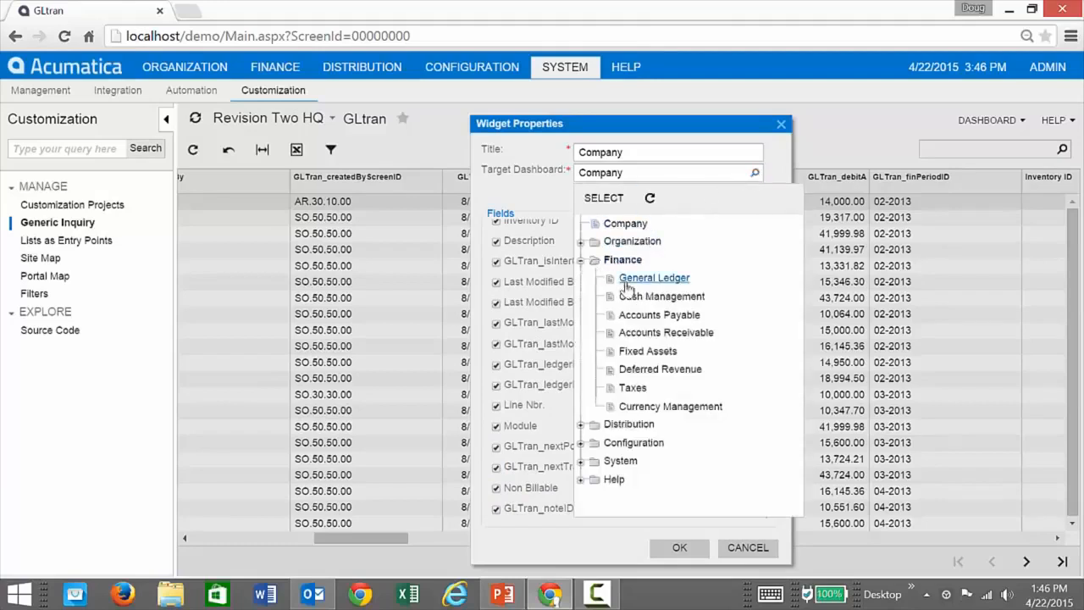
click(664, 332)
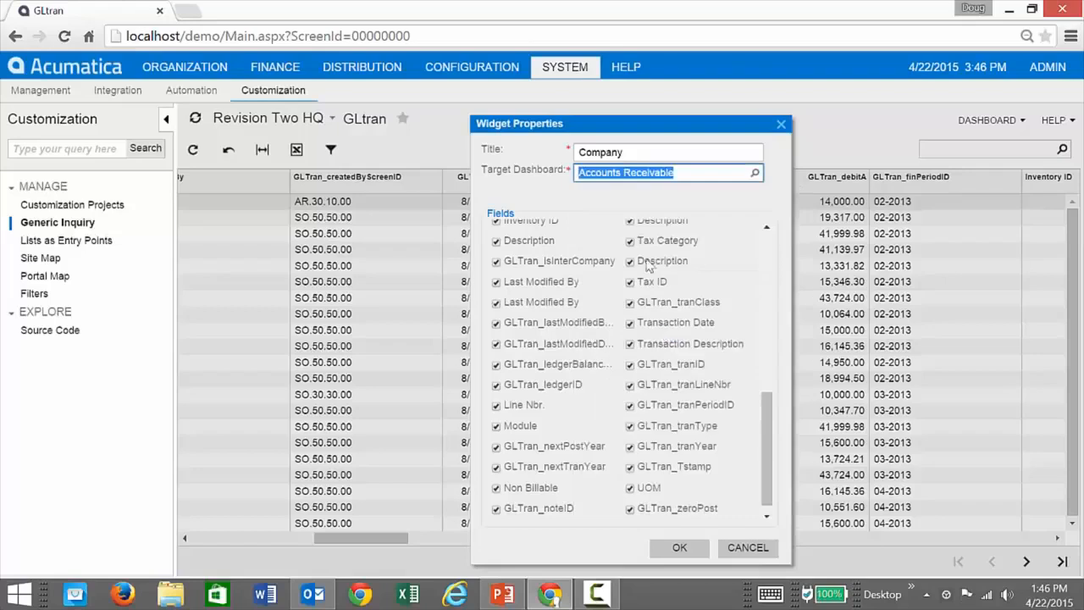
click(633, 158)
text(Some table)
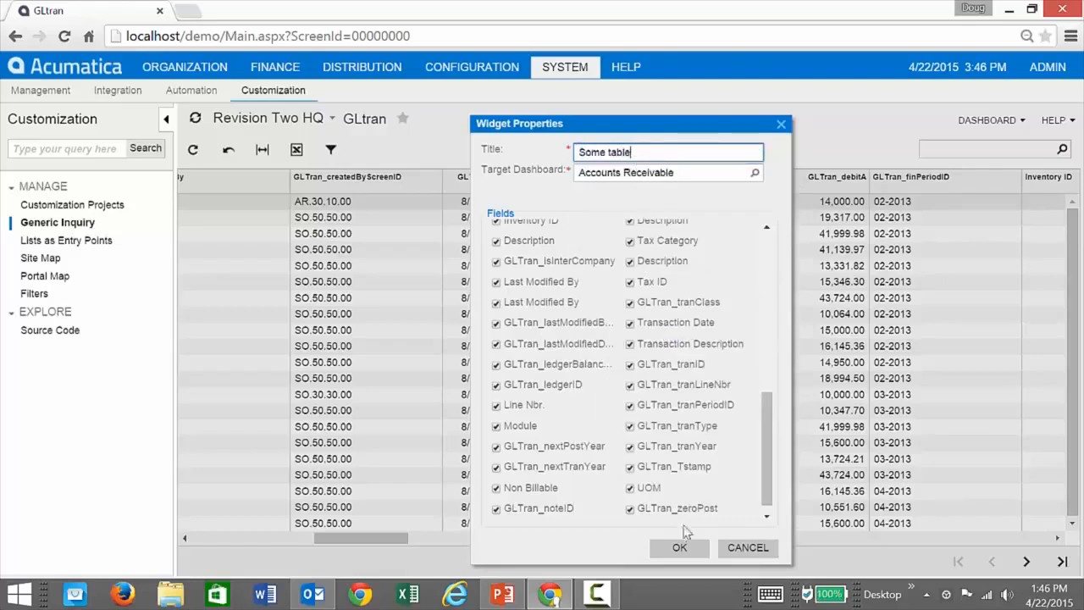
click(681, 546)
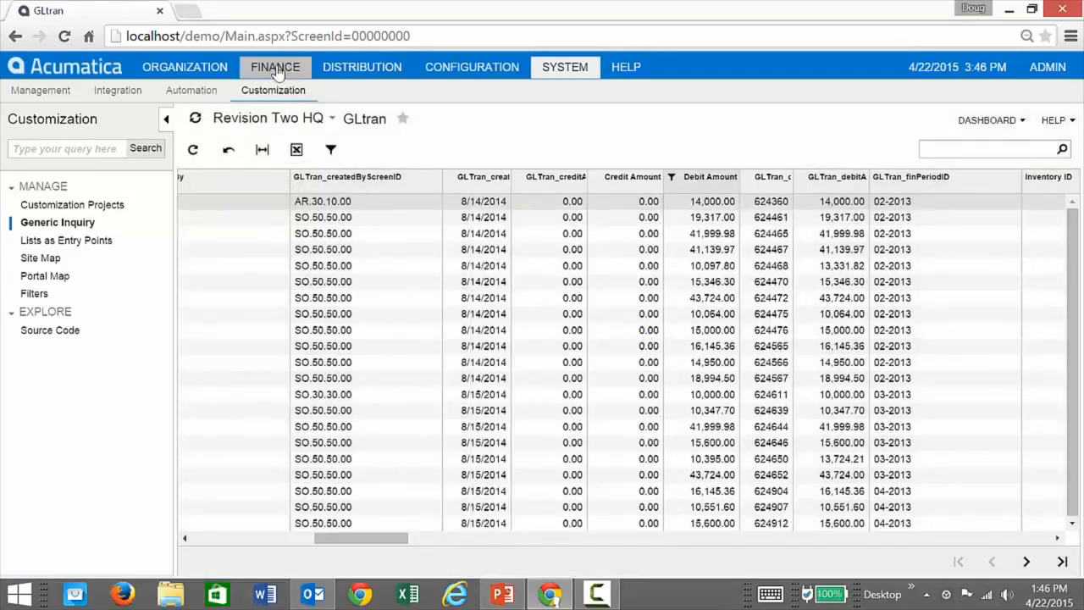
On the Finance module's Accounts Receivable dashboard, widen the "Some table" widget across the page and remove it.
click(275, 68)
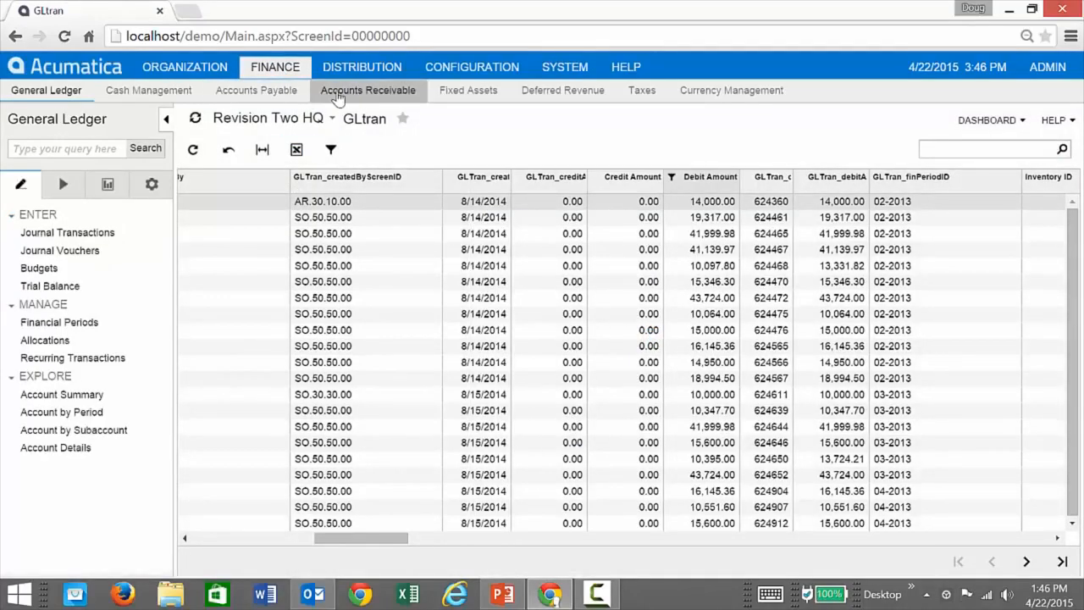
click(368, 89)
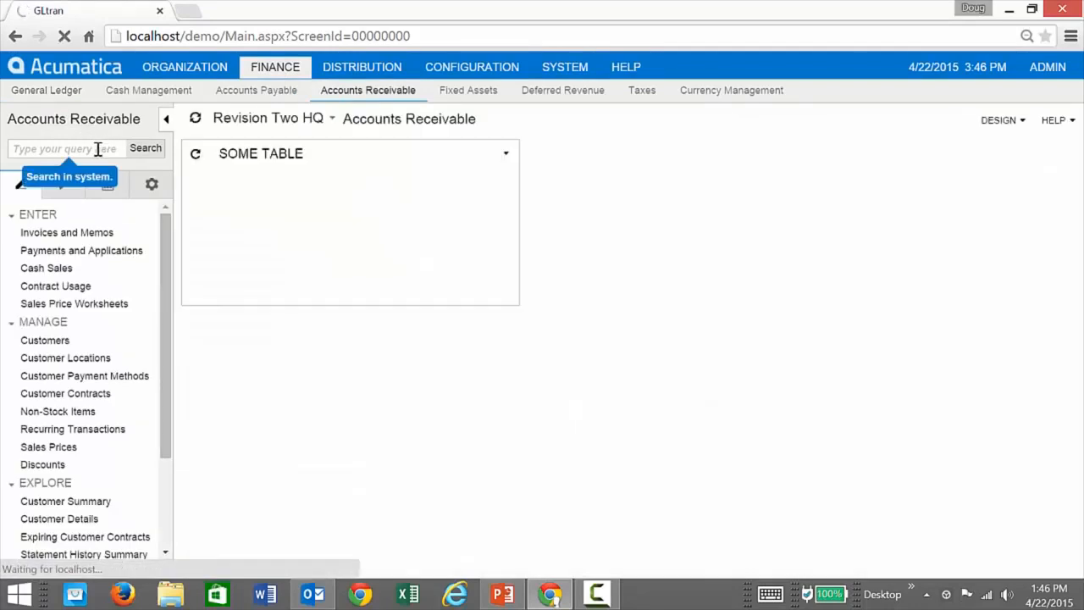
drag(521, 211, 1025, 210)
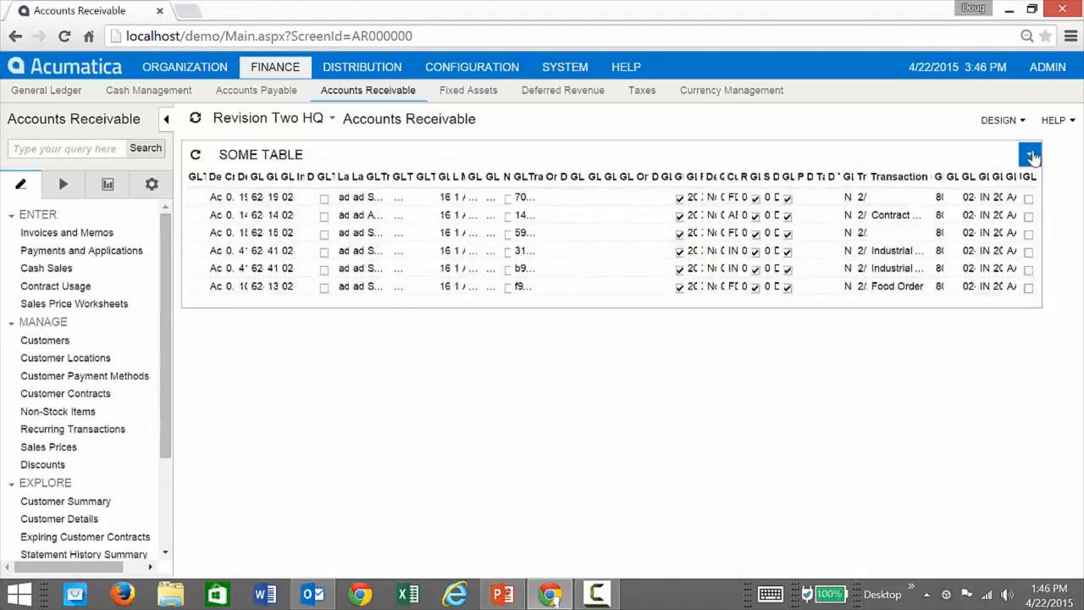
click(1031, 155)
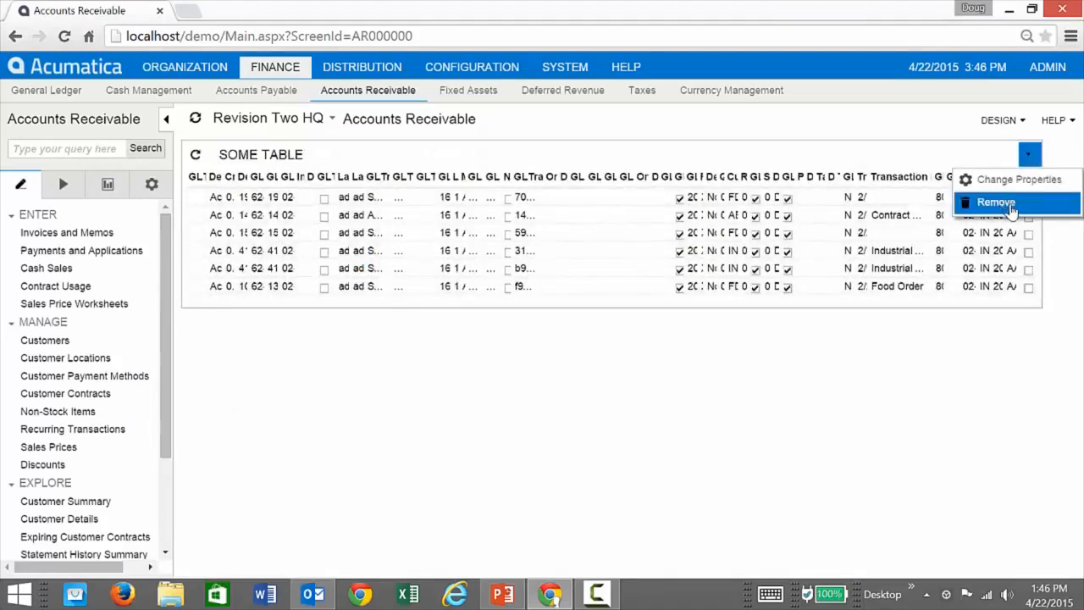
click(1013, 209)
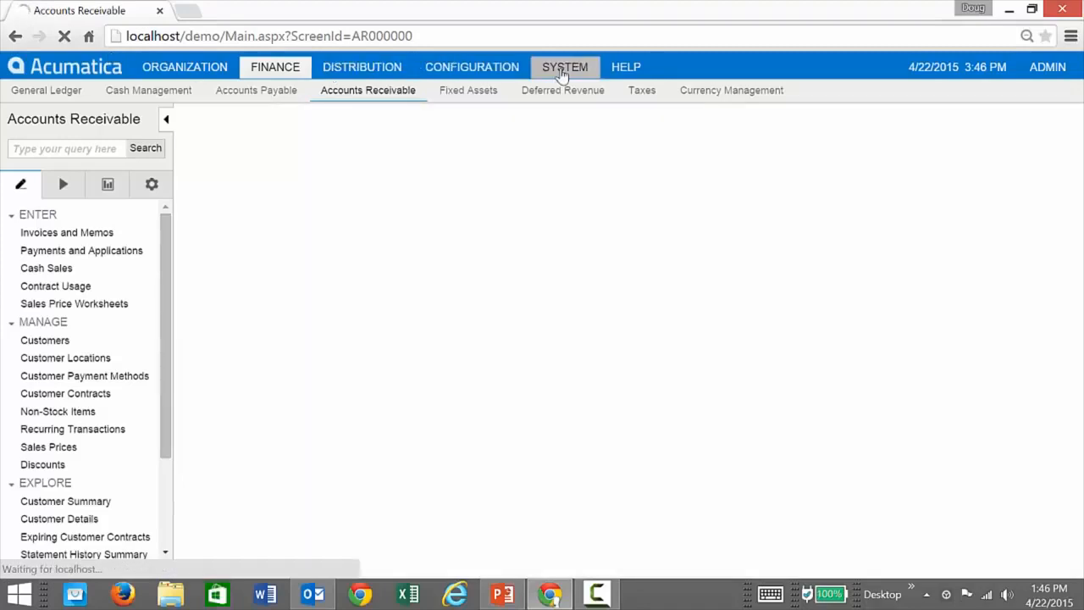
Return to the System area's Generic Inquiry screen and open the SalesOrdersAndQuotes inquiry.
click(563, 68)
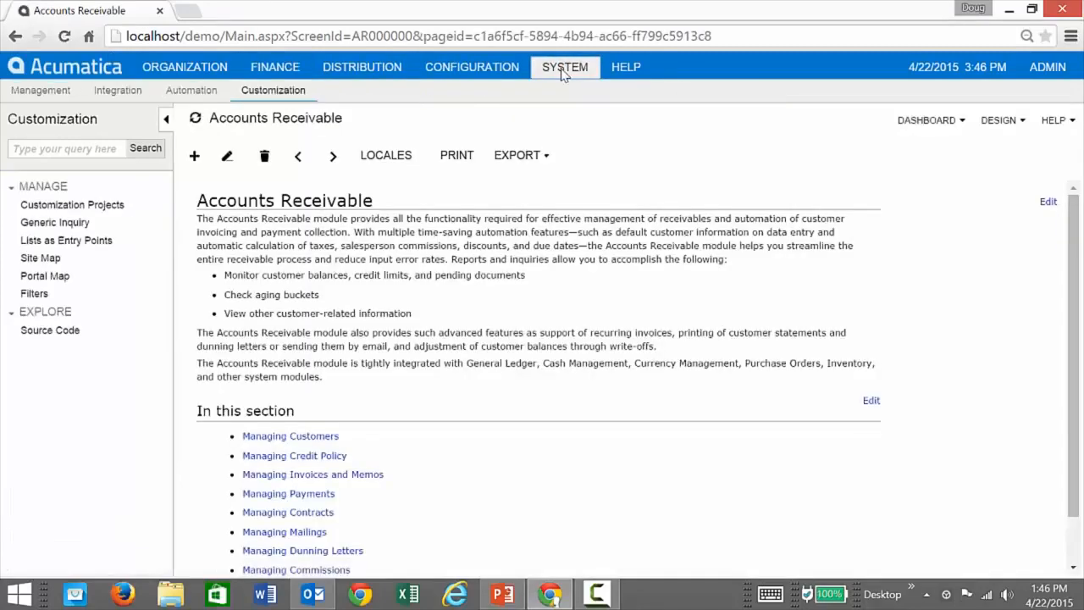
click(42, 223)
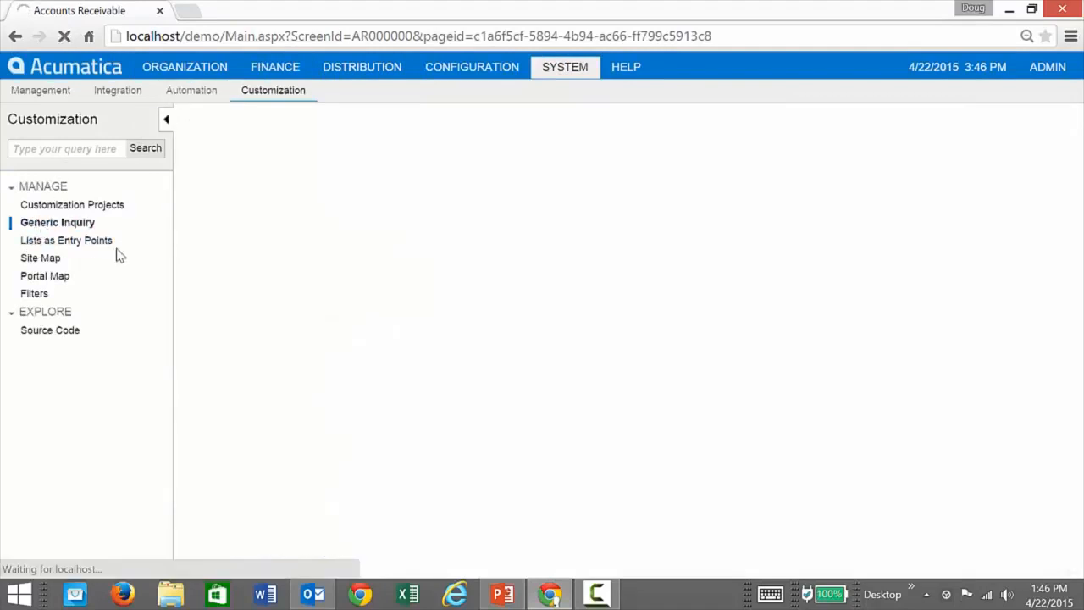
click(457, 193)
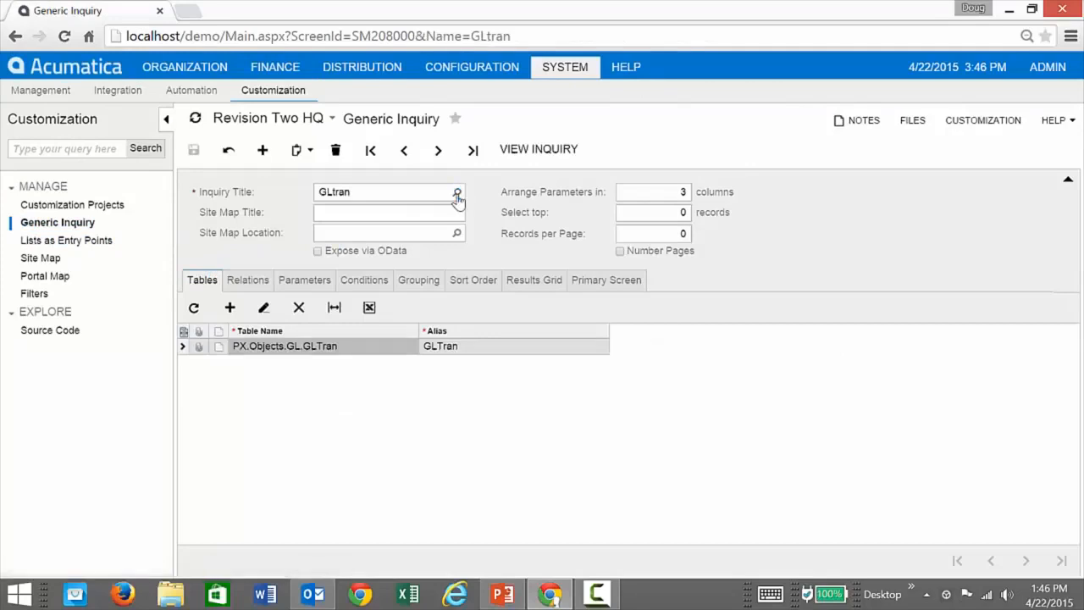
click(456, 194)
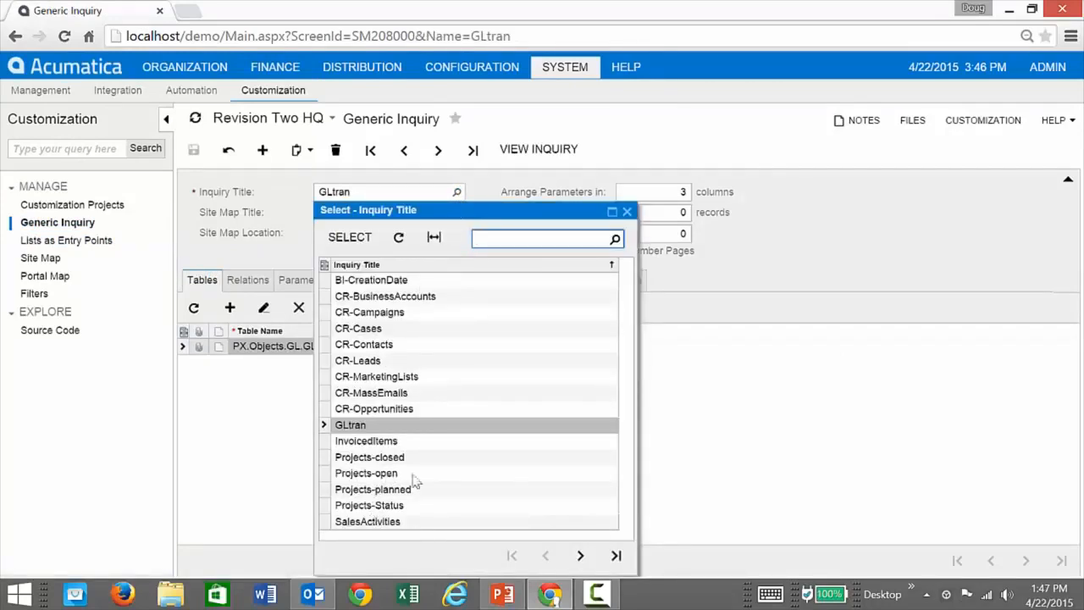
click(580, 555)
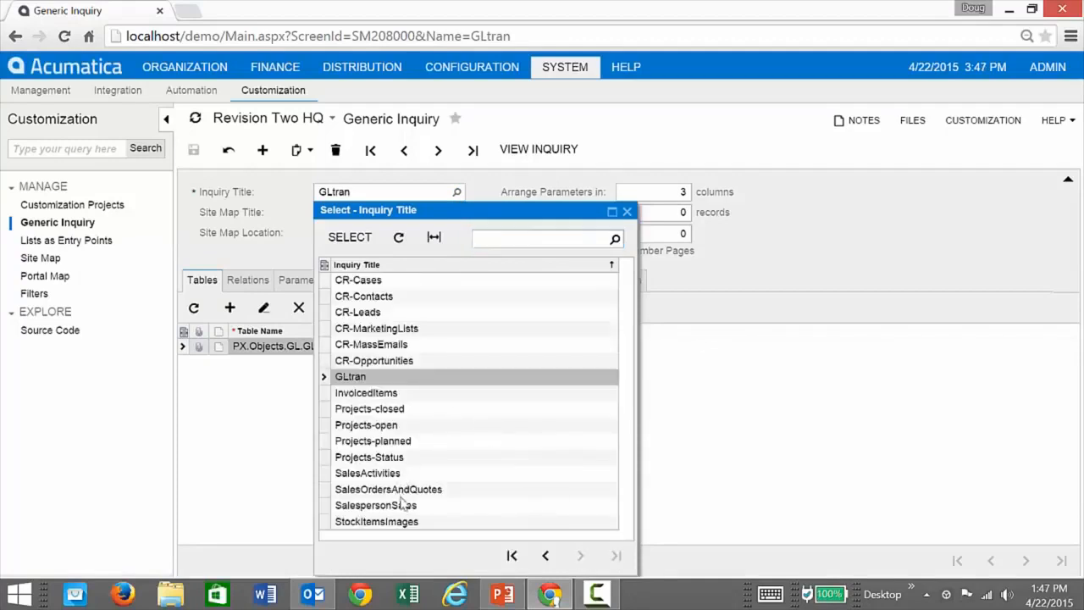
double_click(375, 490)
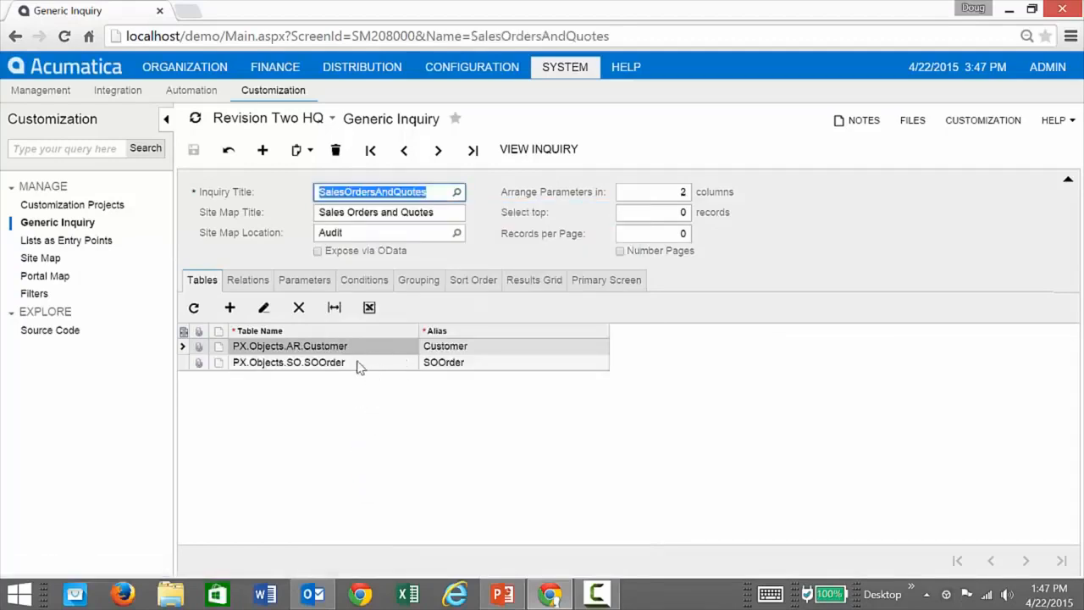
Examine the SOOrder to Customer relation, checking the available join types, keeping Inner, and exposing its data field links.
click(248, 281)
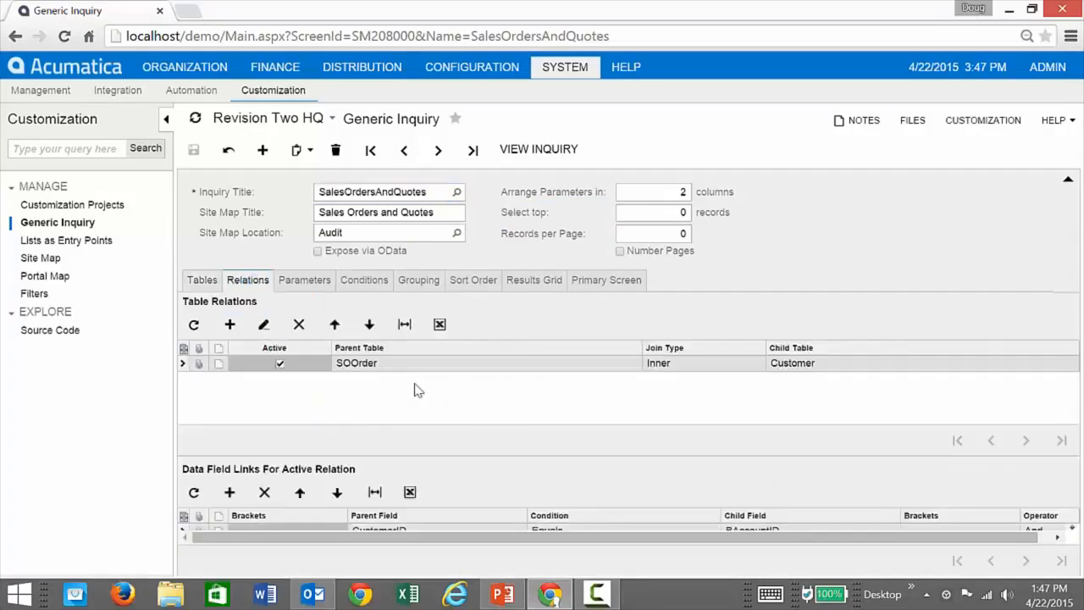
click(721, 366)
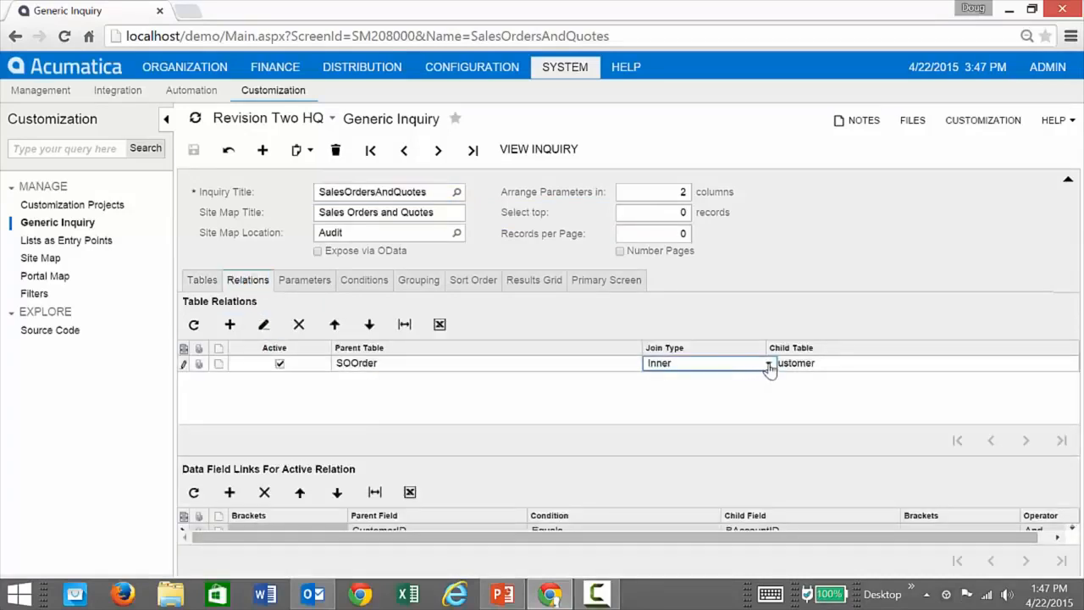
click(768, 364)
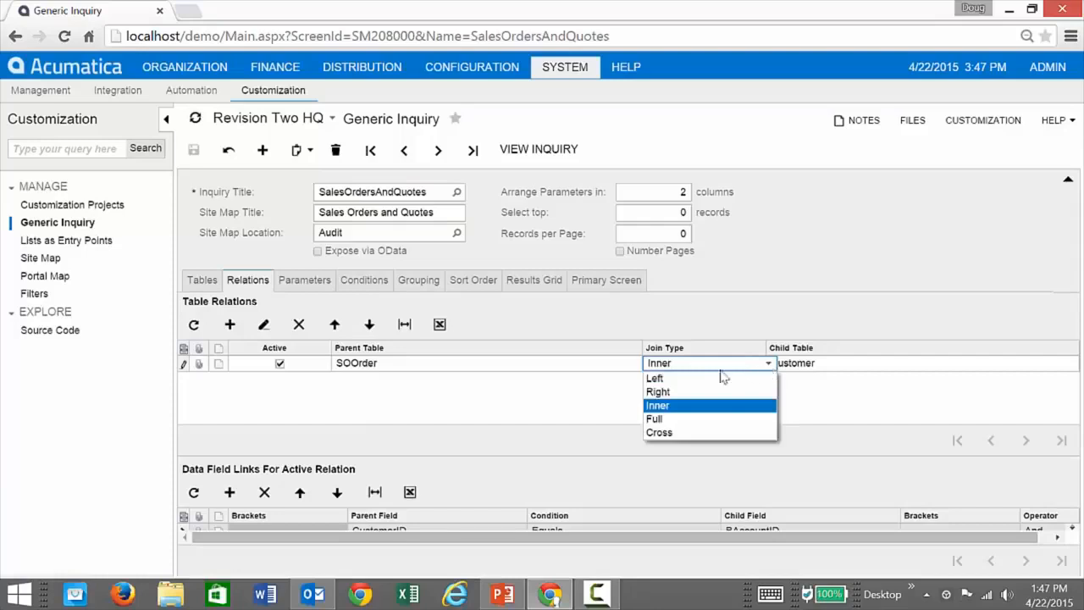
click(695, 405)
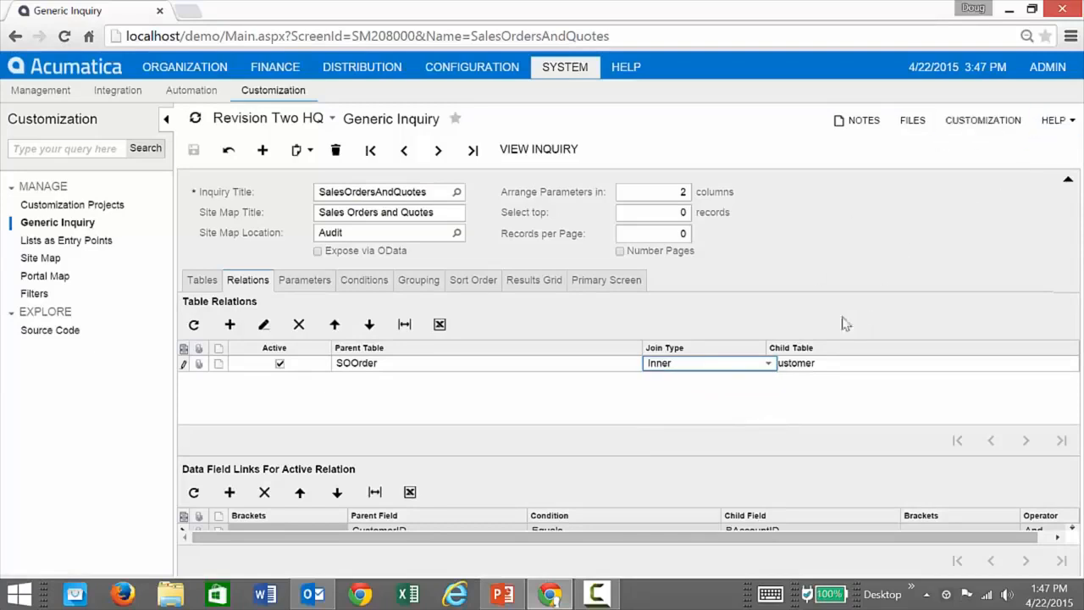
drag(434, 456, 434, 425)
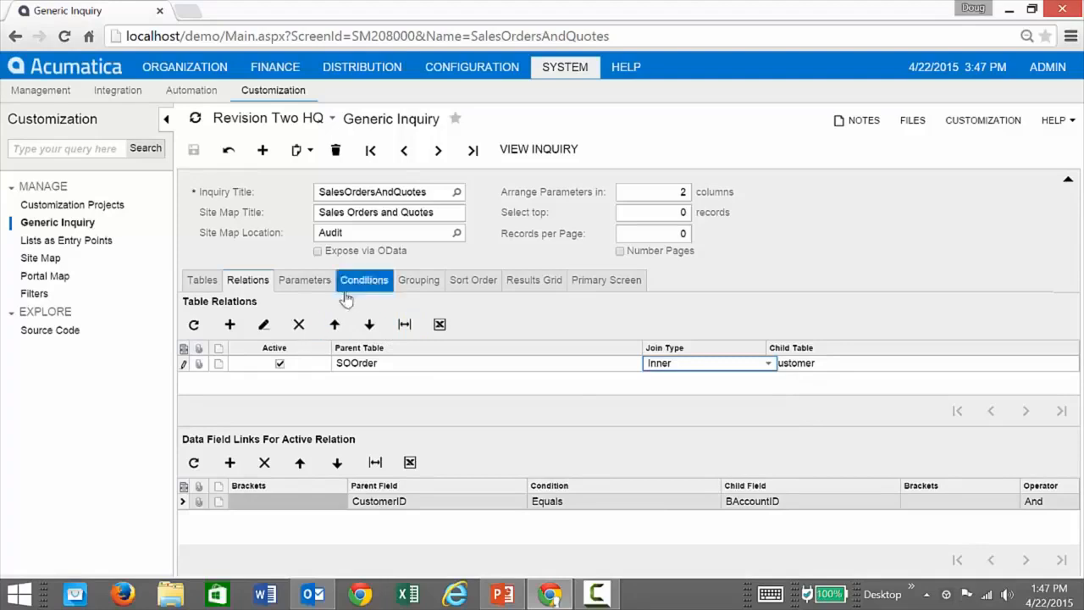
Review the inquiry's parameters, conditions and results grid fields, view its Sales Orders and Quotes output, and return to the definition.
click(307, 281)
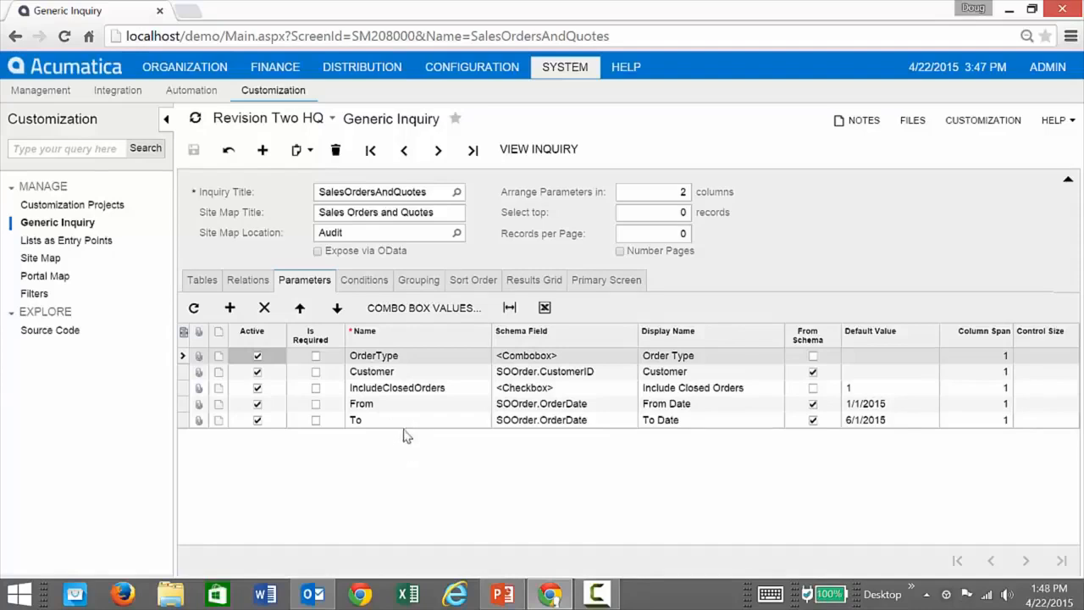
click(375, 287)
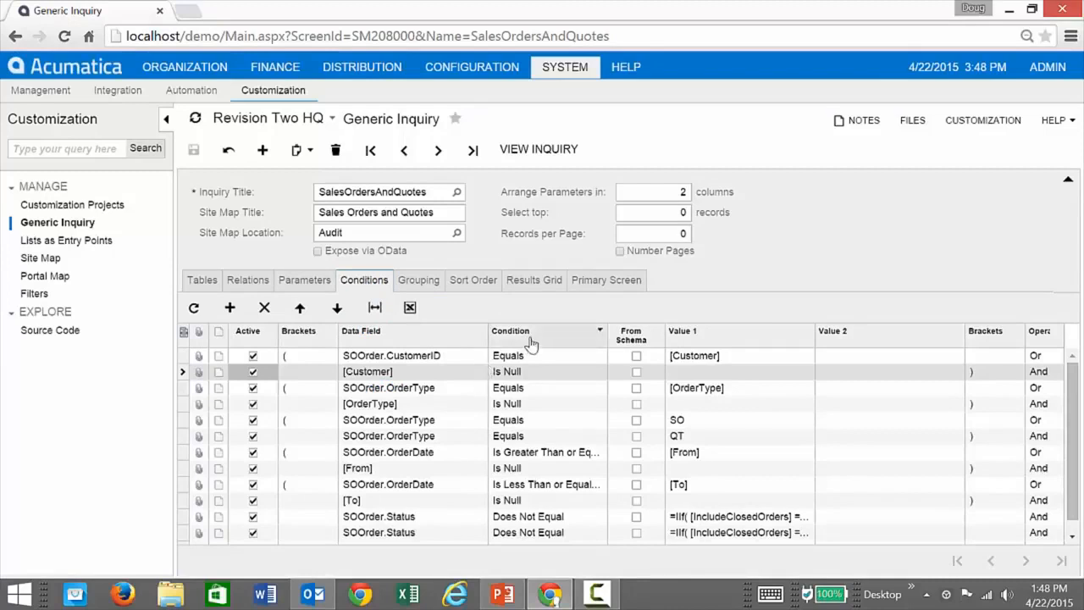
click(532, 284)
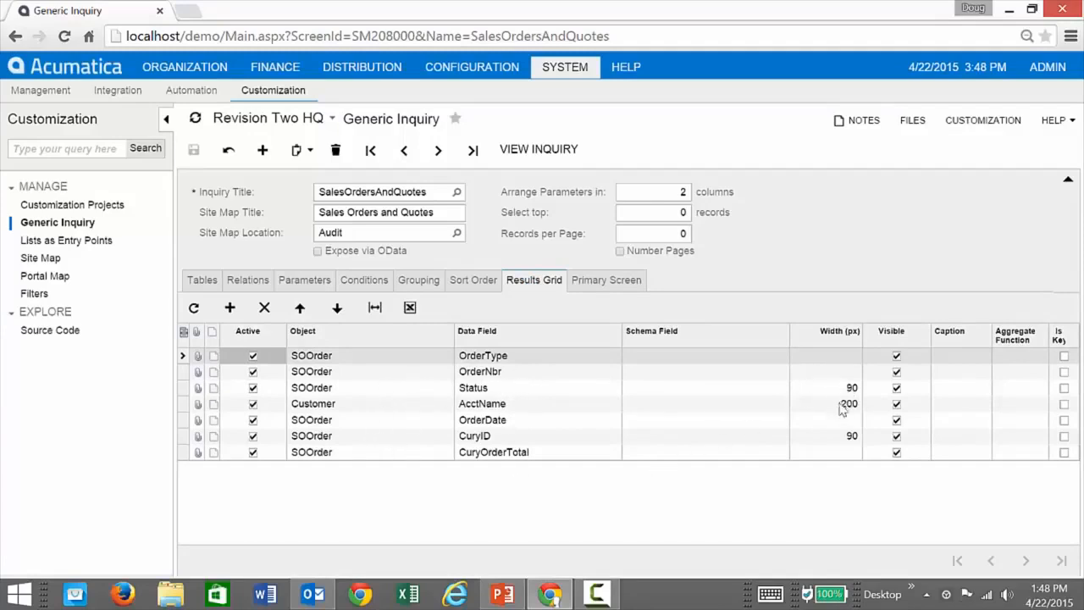
click(962, 404)
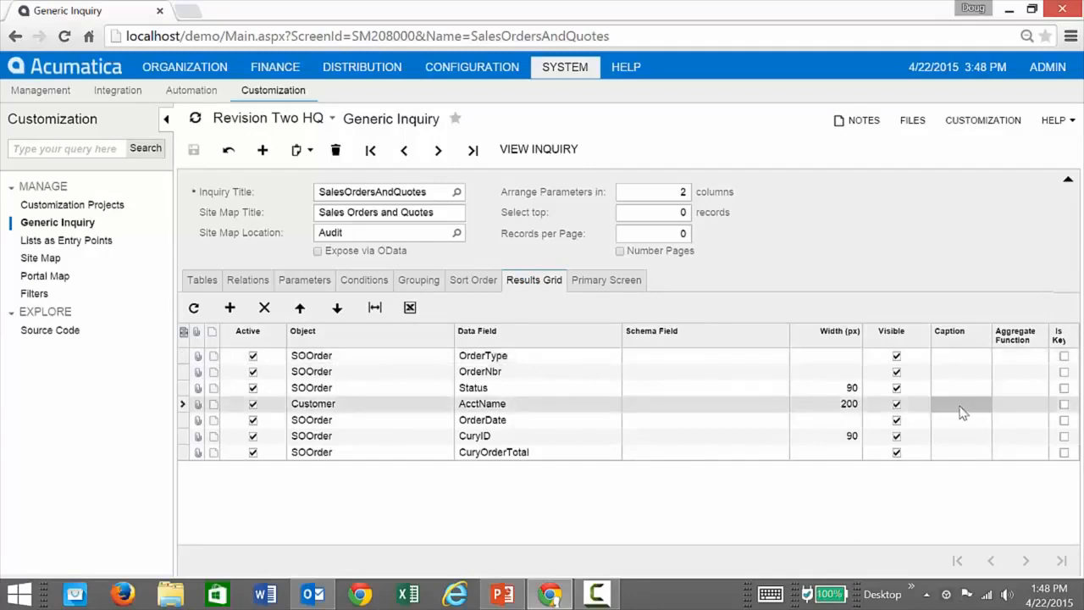
click(547, 153)
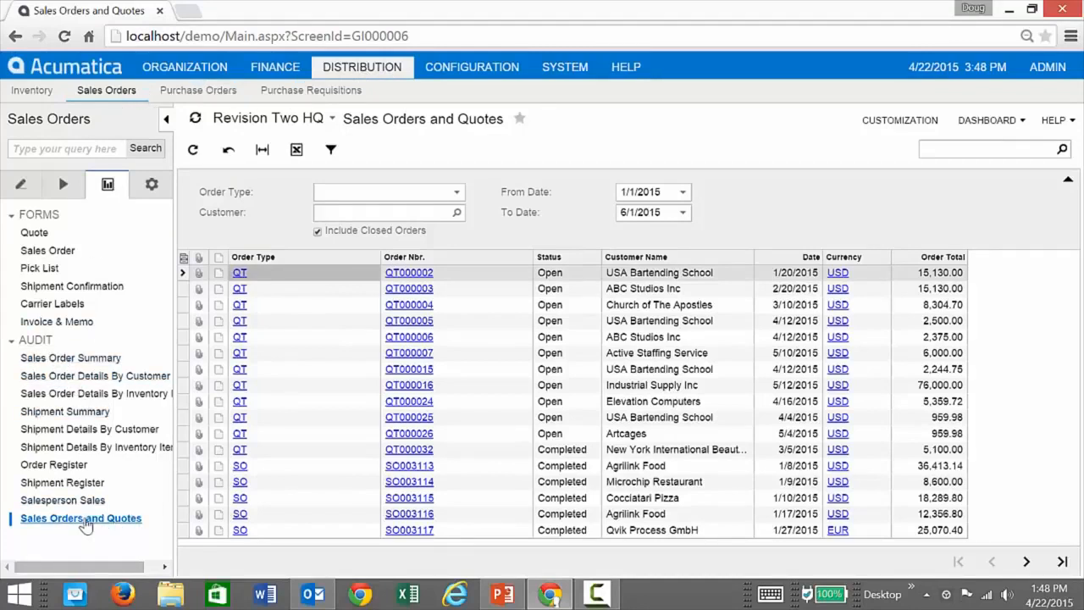
click(16, 37)
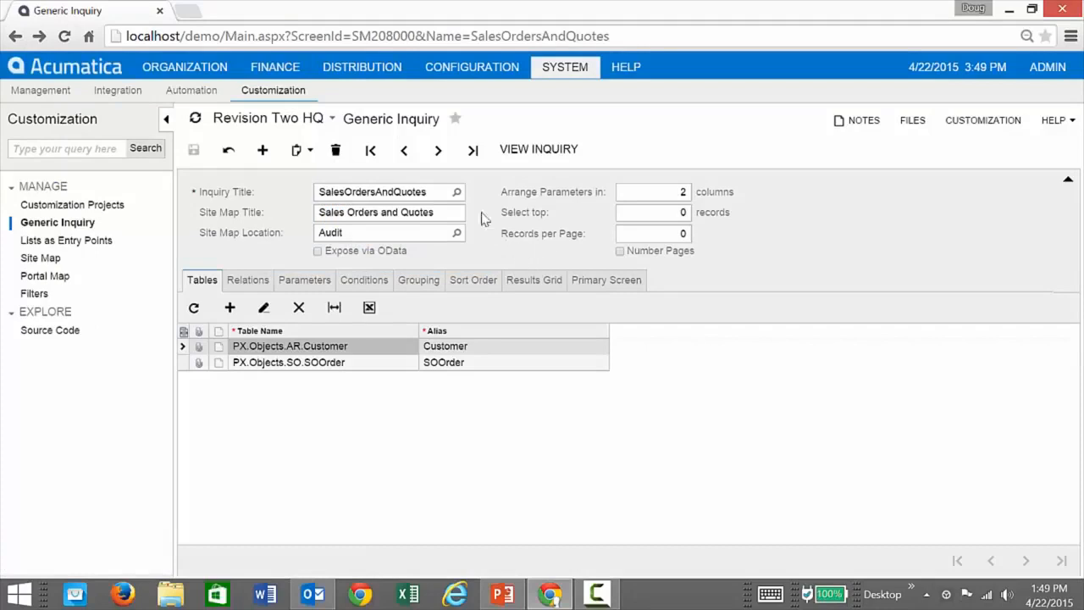
Open the InvoicedItems inquiry and review its OData exposure setting and the ARInvoice, ARTran, Address and BAccount source tables.
click(457, 194)
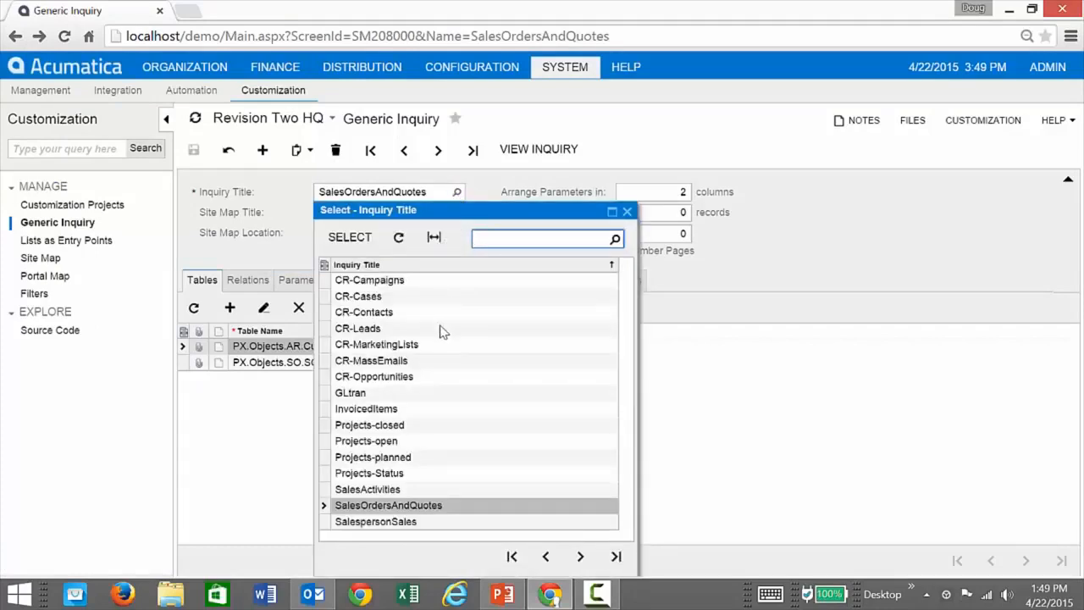
double_click(373, 411)
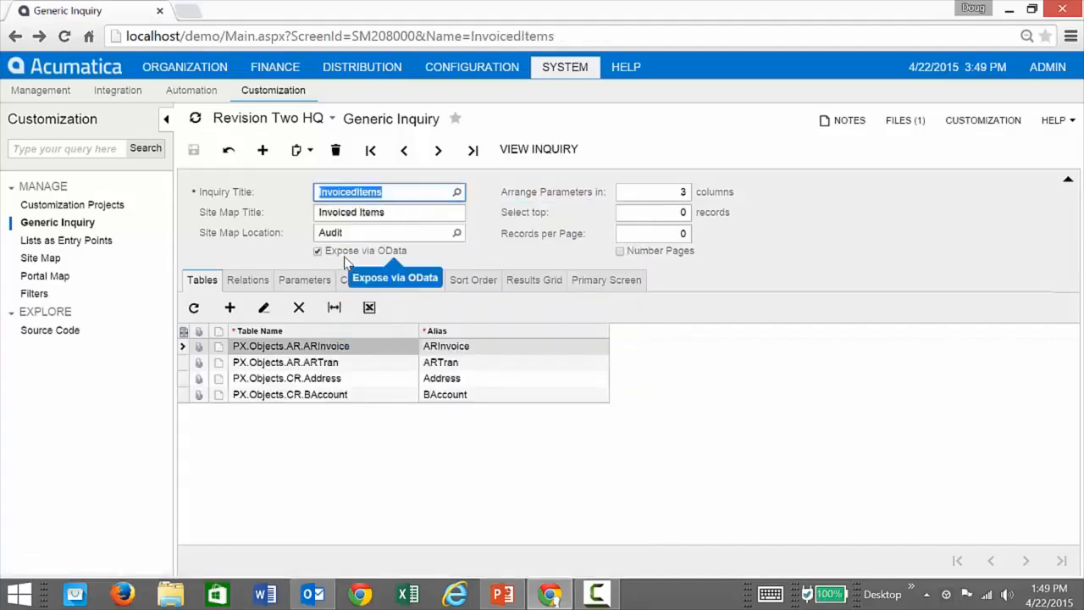
click(237, 255)
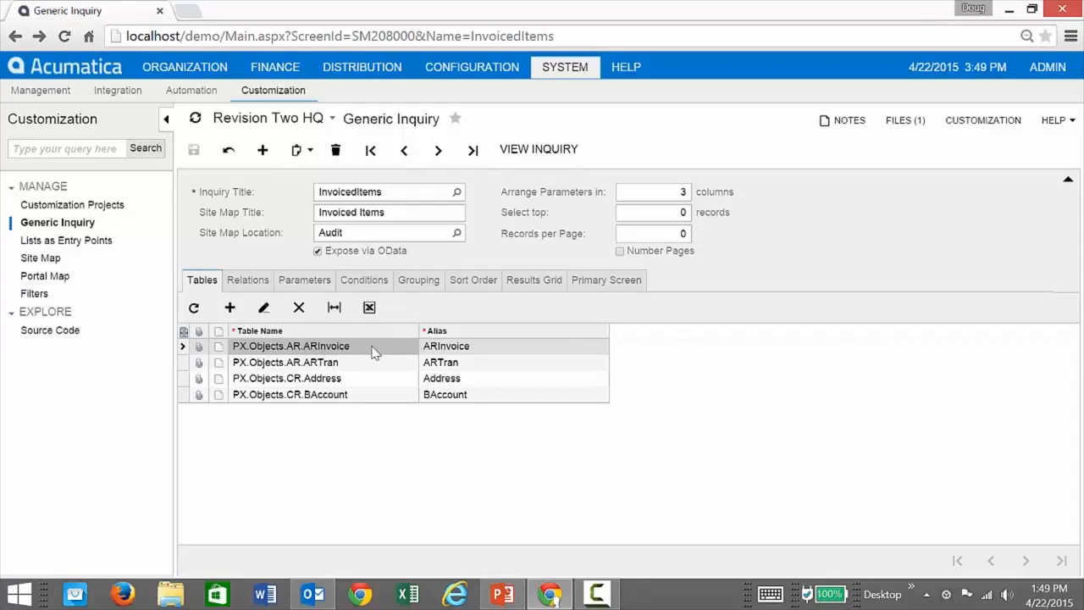
click(331, 366)
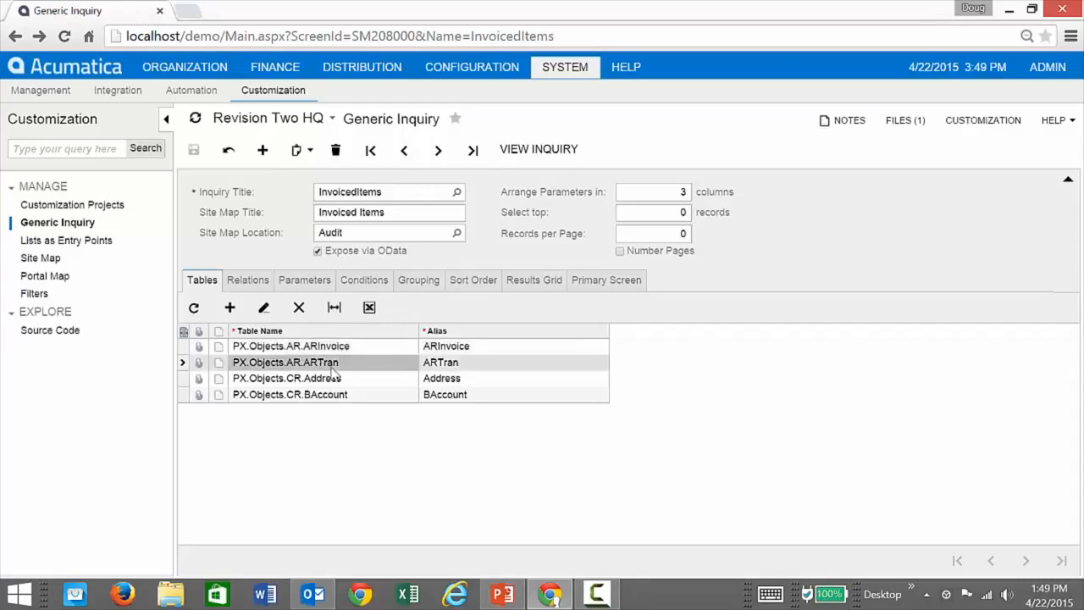
click(346, 349)
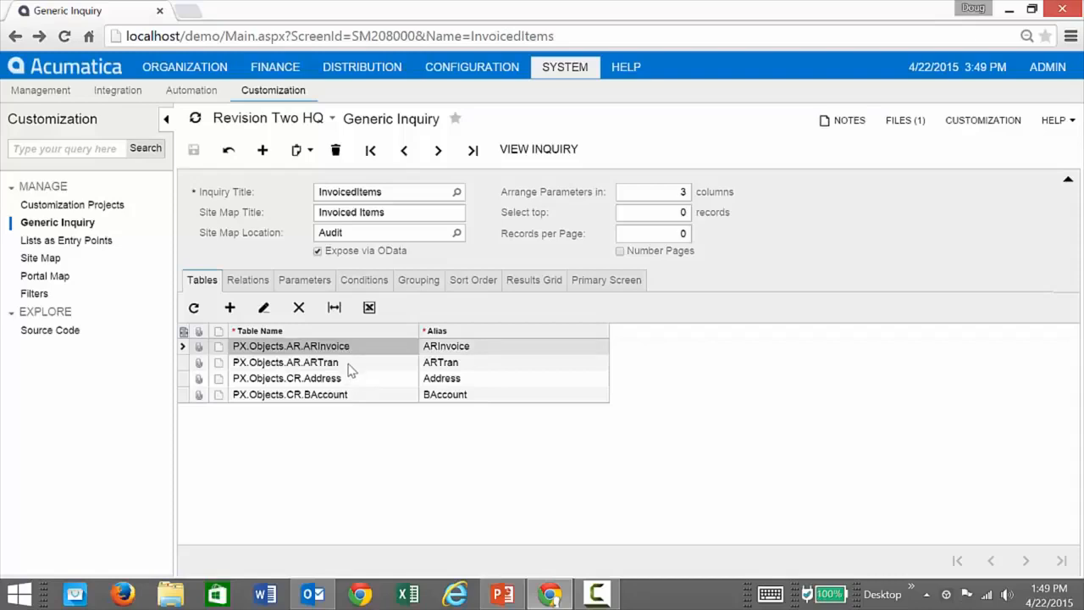
click(353, 383)
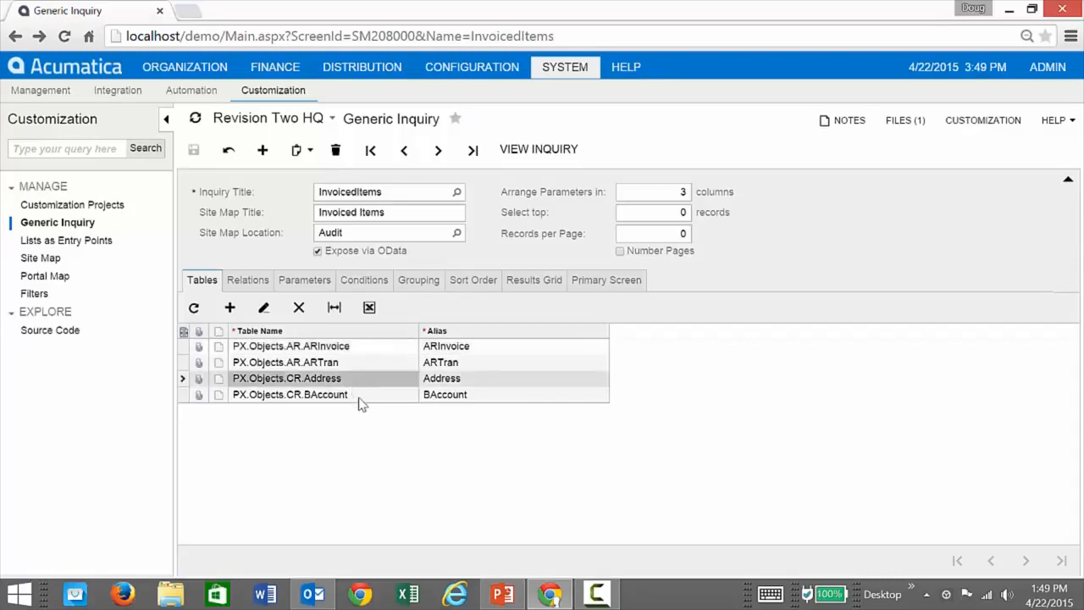
click(359, 397)
click(358, 380)
Review the InvoicedItems results grid fields, view the Invoiced Items output, and return to the inquiry definition.
click(532, 288)
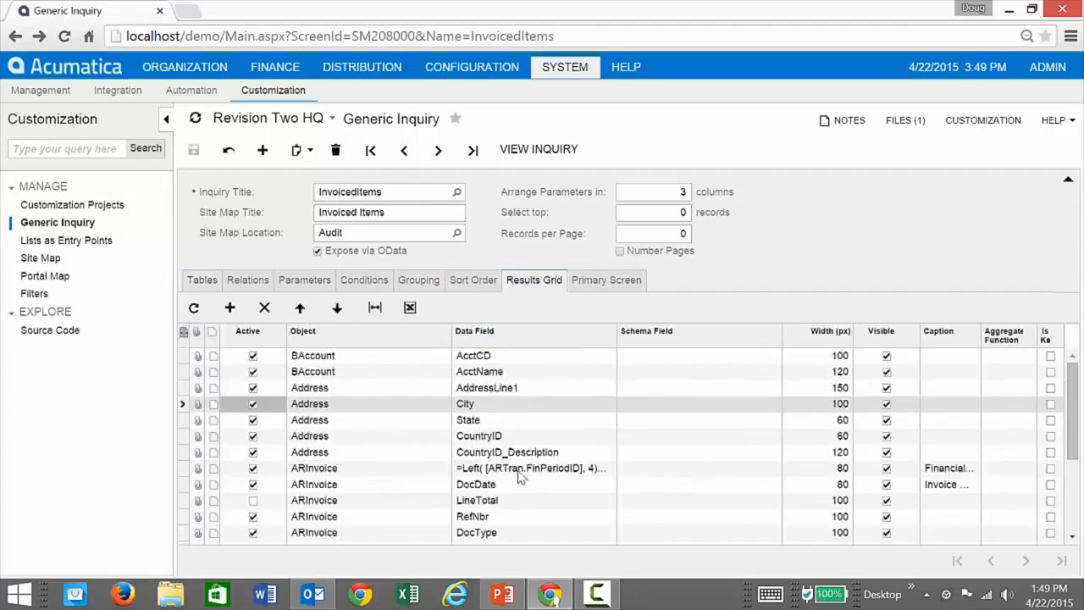
scroll(521, 475, down, 3)
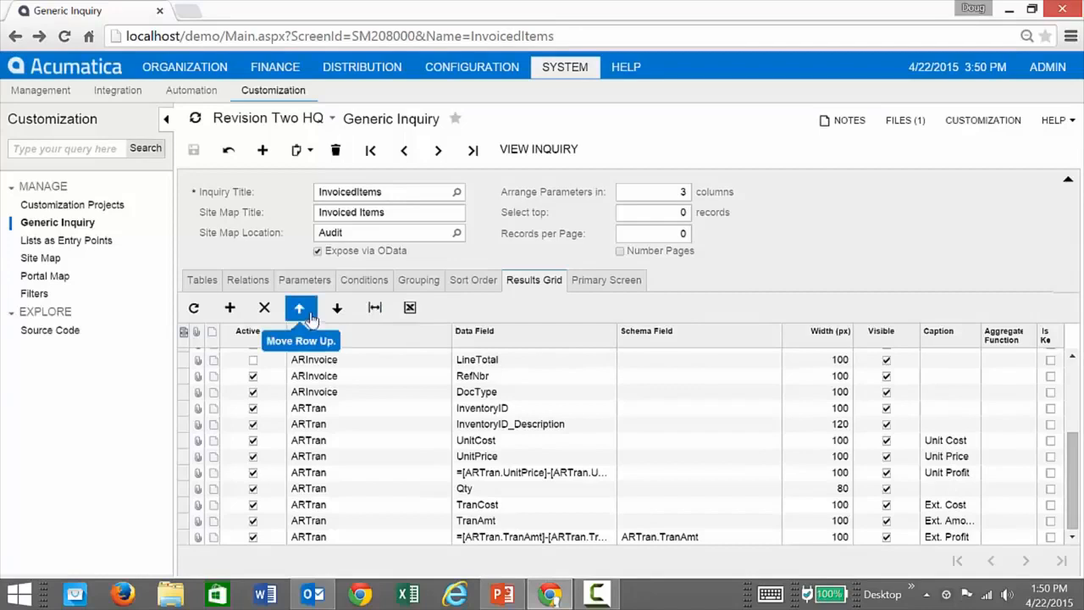
click(537, 153)
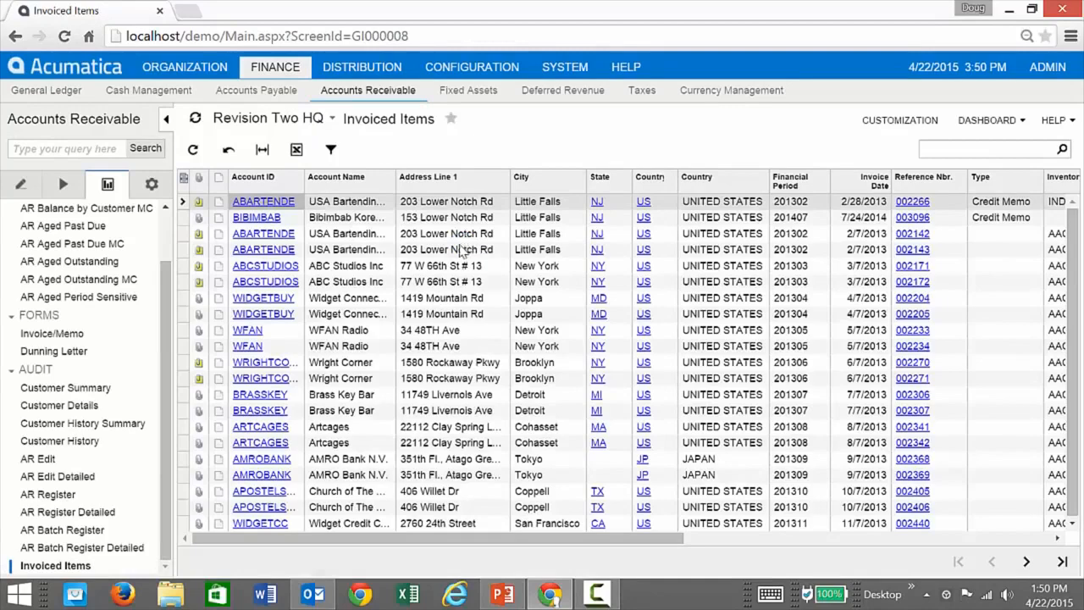
drag(498, 540, 334, 543)
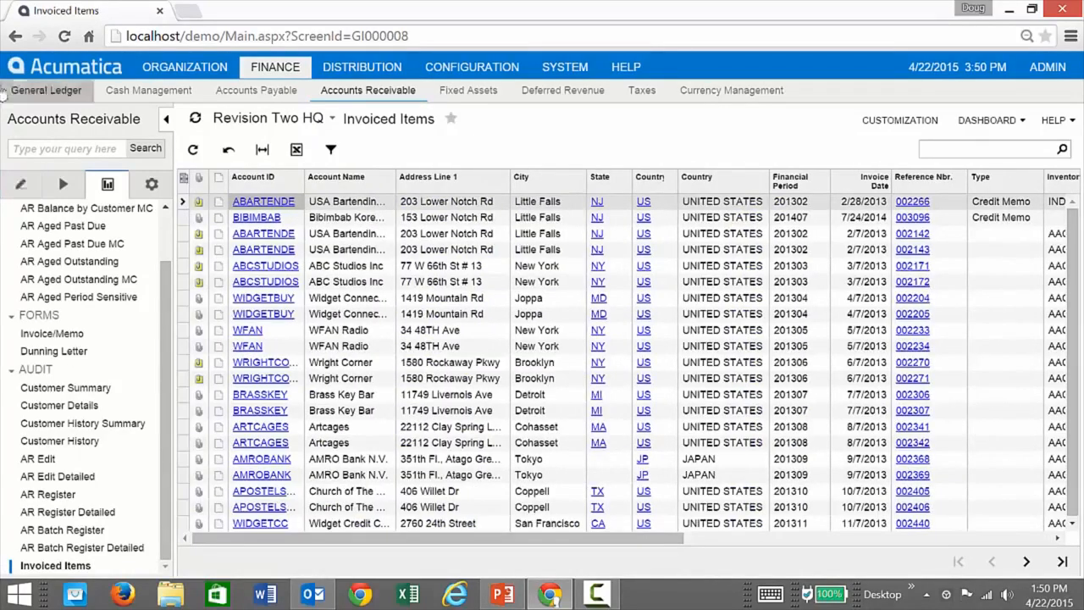
click(15, 36)
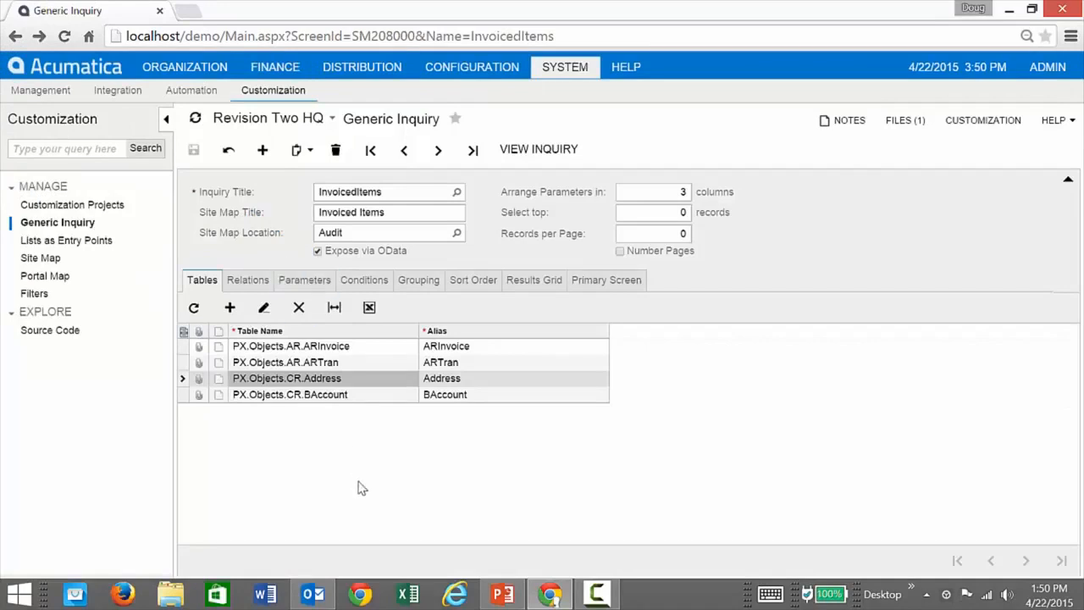
Switch to the desktop and open the Odata_Invoiced_Items workbook in Excel.
click(1009, 10)
click(997, 17)
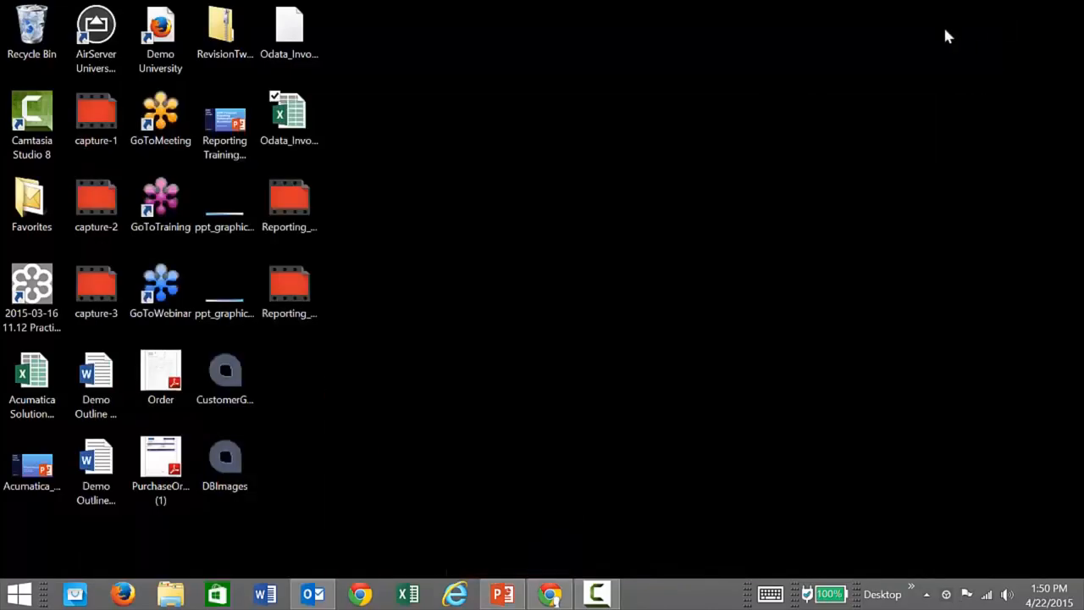
double_click(288, 115)
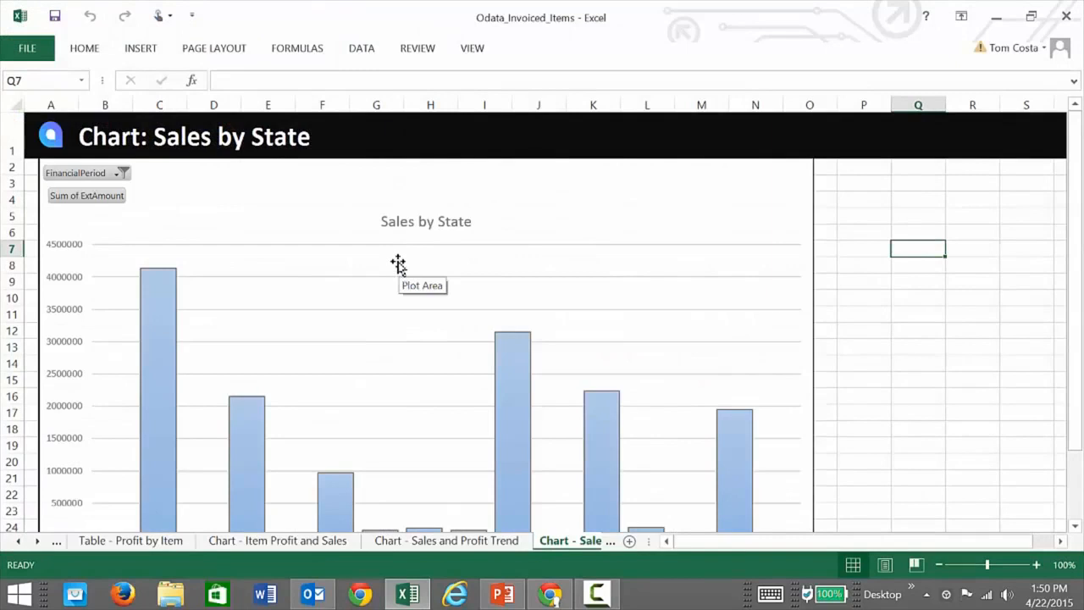
Open the definition of the "Invoiced Items from Acumatica Demo Data" workbook connection and examine the localhost/demo and odata parts of its data source URL.
click(363, 49)
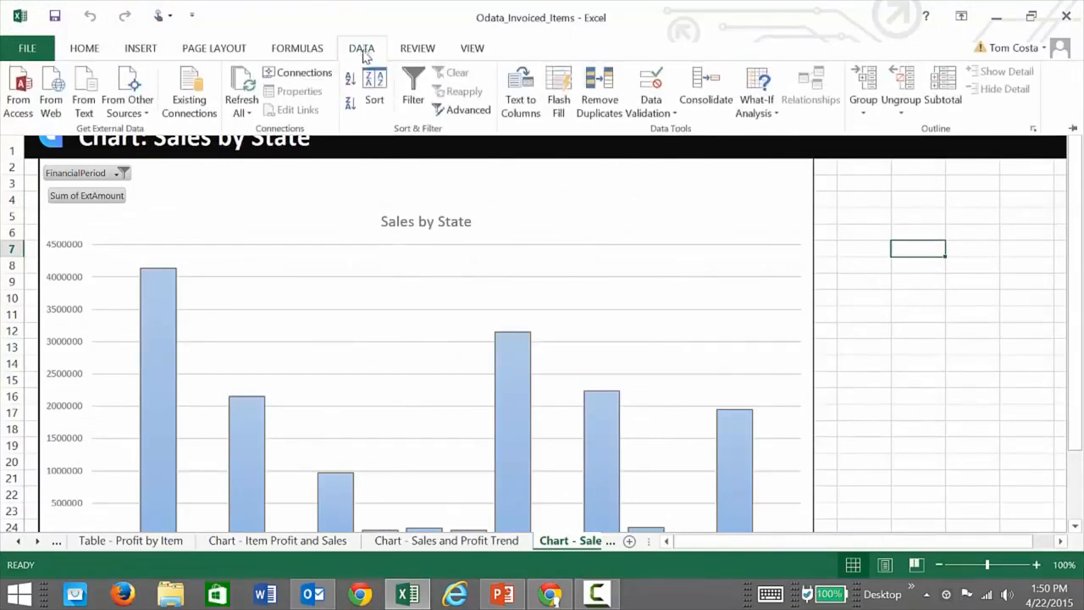
click(293, 73)
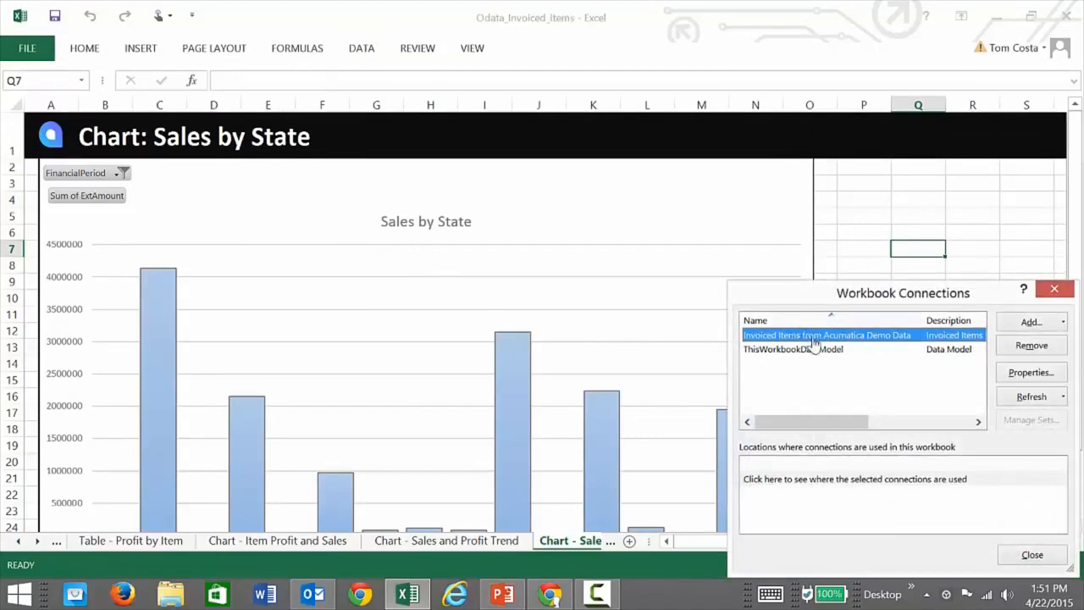
click(1026, 379)
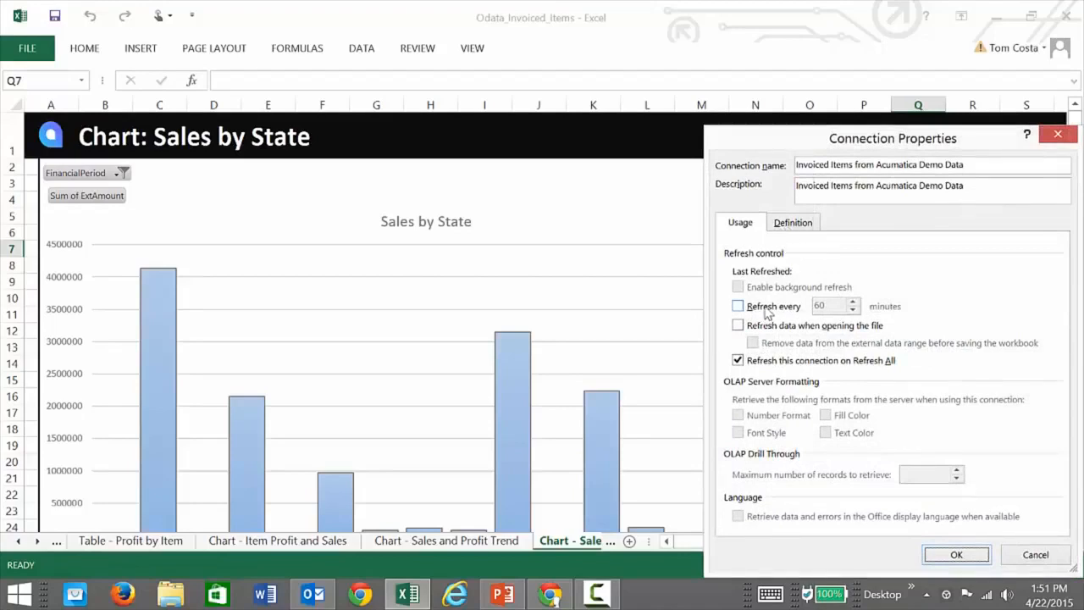
click(791, 227)
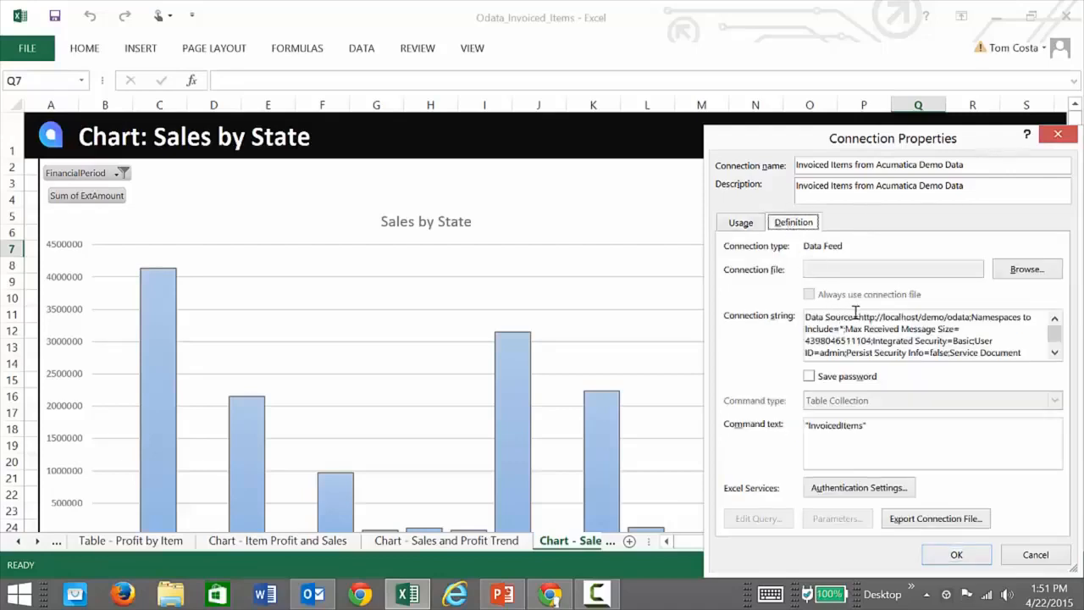
click(884, 317)
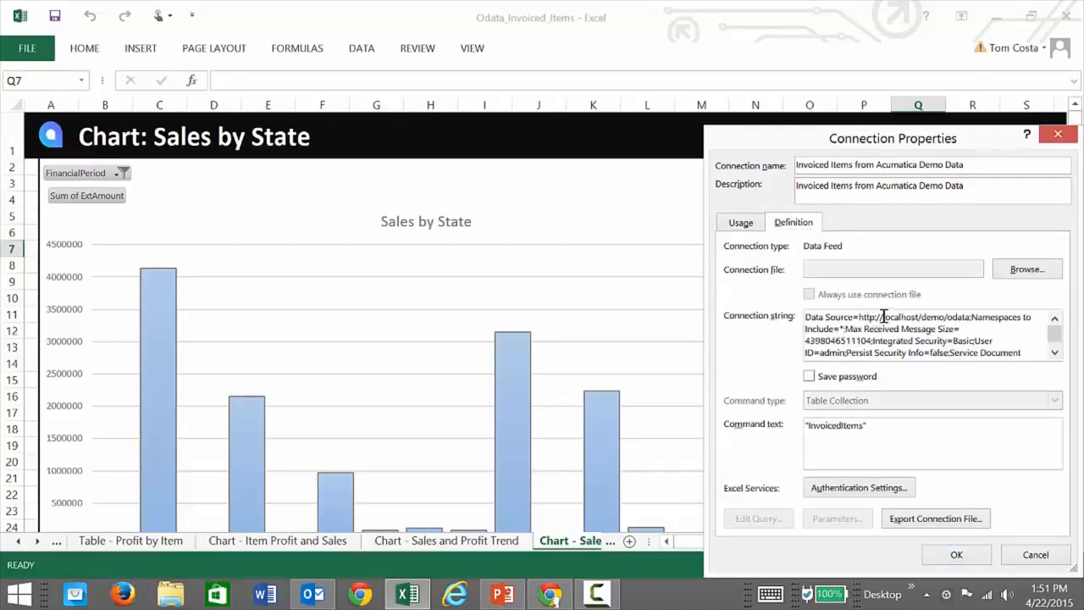
drag(890, 315, 942, 315)
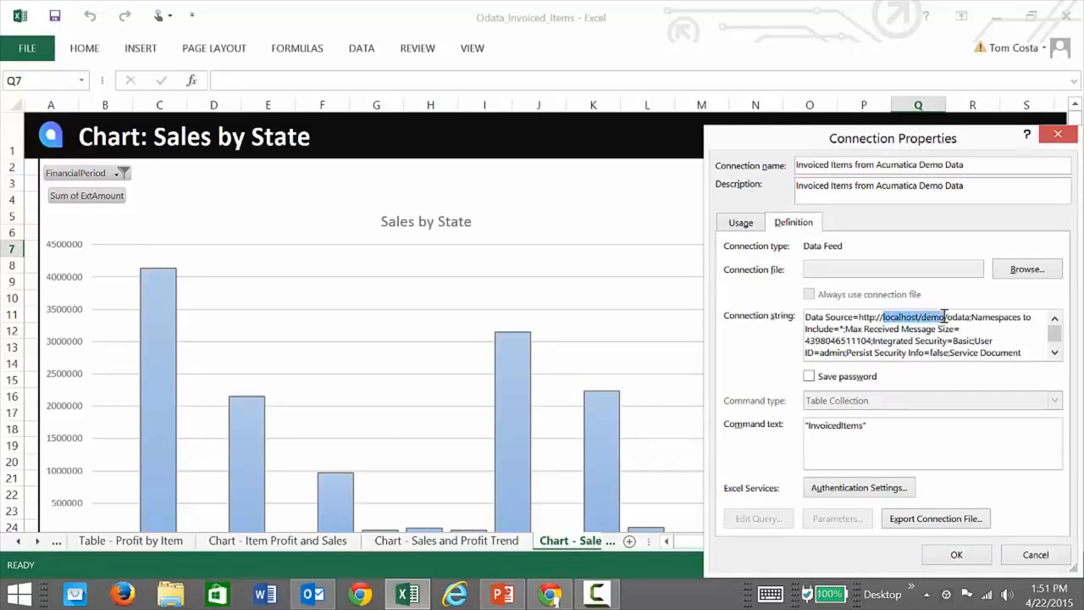
click(949, 317)
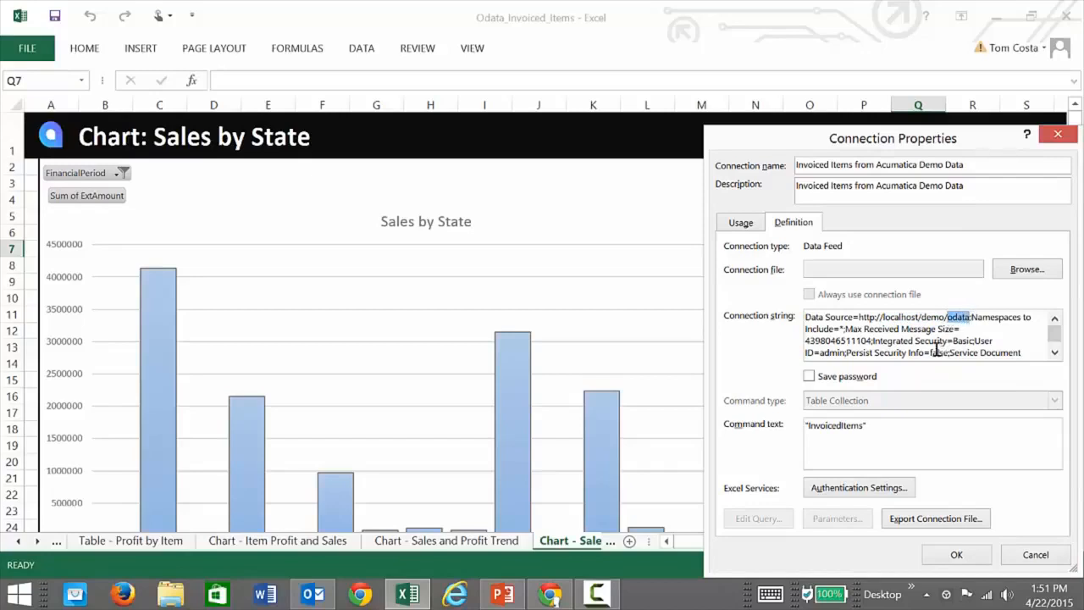
Try appending /company after odata in the connection string's data source URL, and remove the addition again.
click(964, 327)
text(/company)
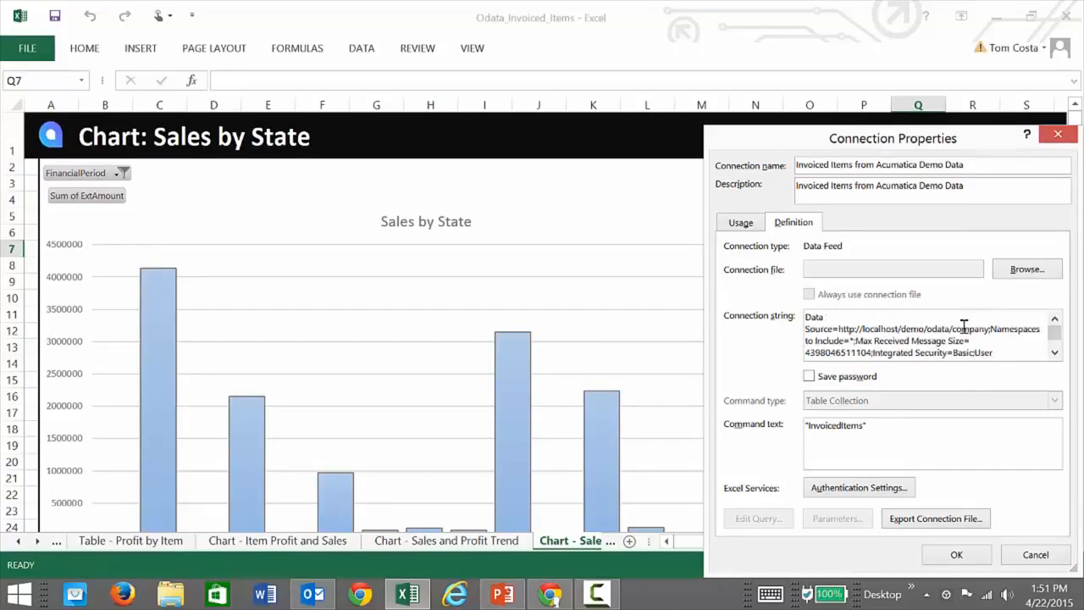
key(BackSpace)
key(BackSpace)
key(BackSpace)
key(BackSpace)
key(BackSpace)
key(BackSpace)
key(BackSpace)
key(BackSpace)
key(BackSpace)
key(BackSpace)
key(BackSpace)
key(BackSpace)
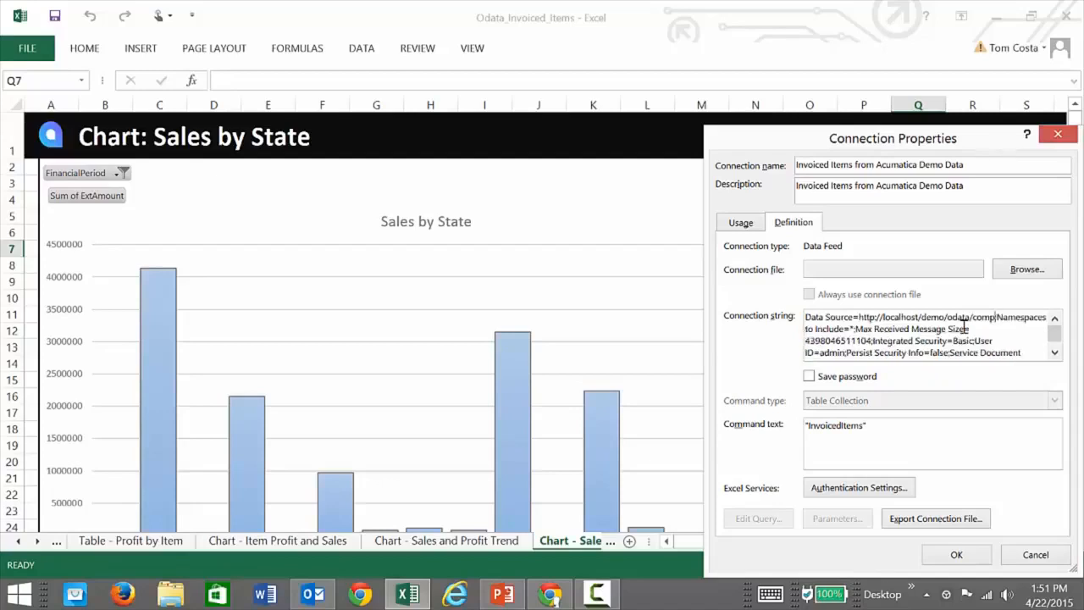
key(BackSpace)
key(BackSpace)
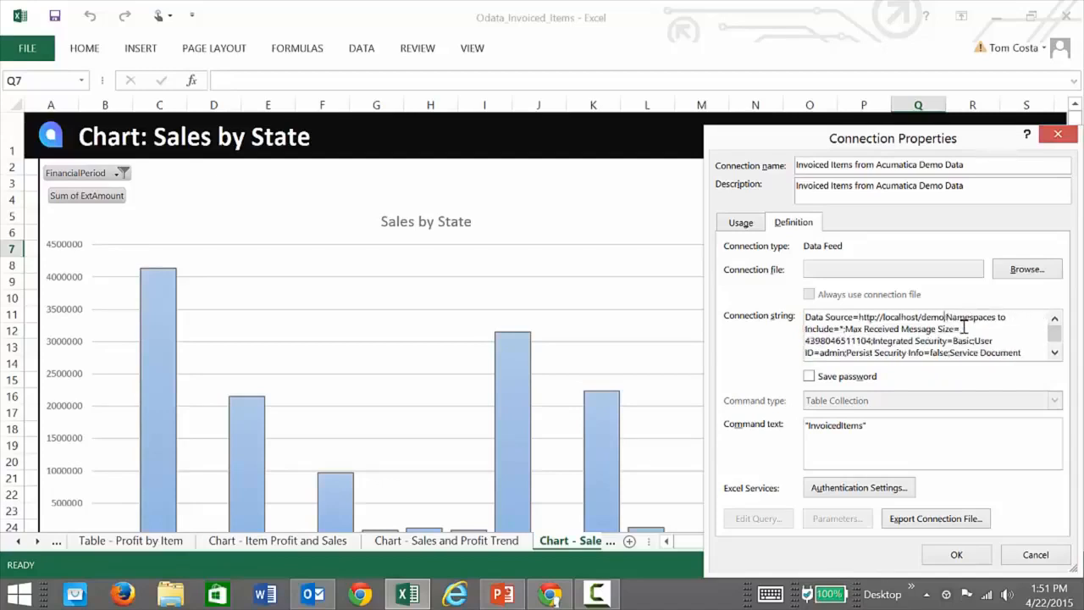
Review the service document URL, accept the connection properties, and refresh the Invoiced Items connection using the account password.
drag(1056, 339, 1056, 348)
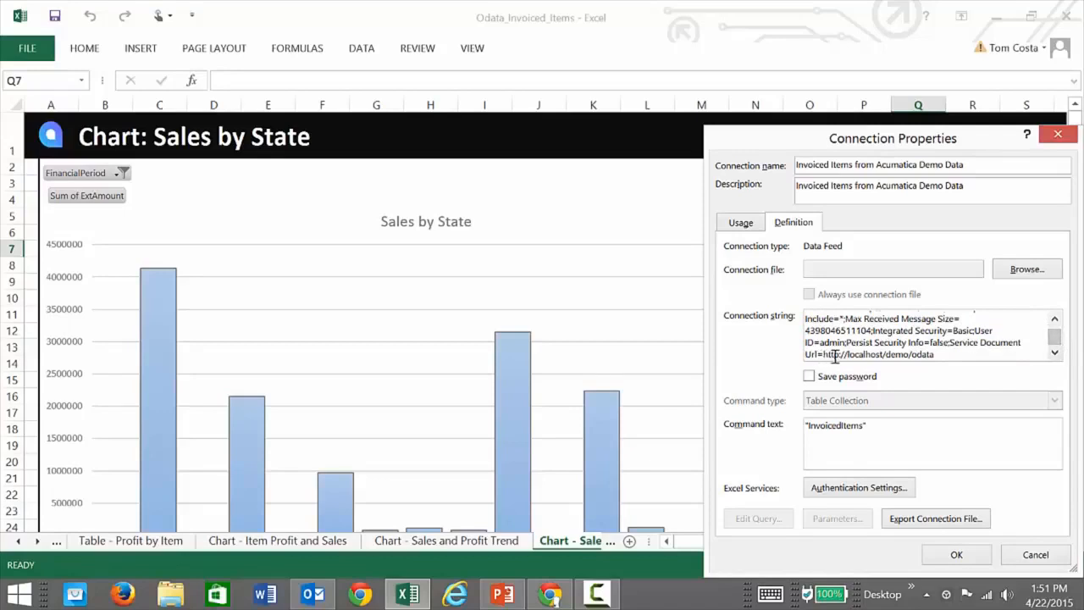
click(953, 556)
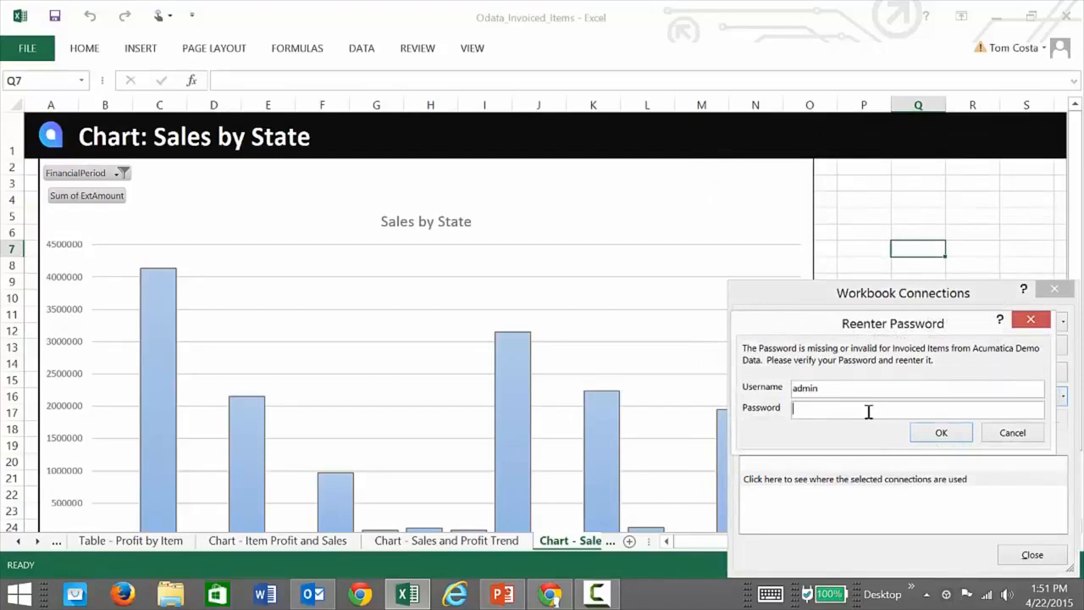
click(938, 434)
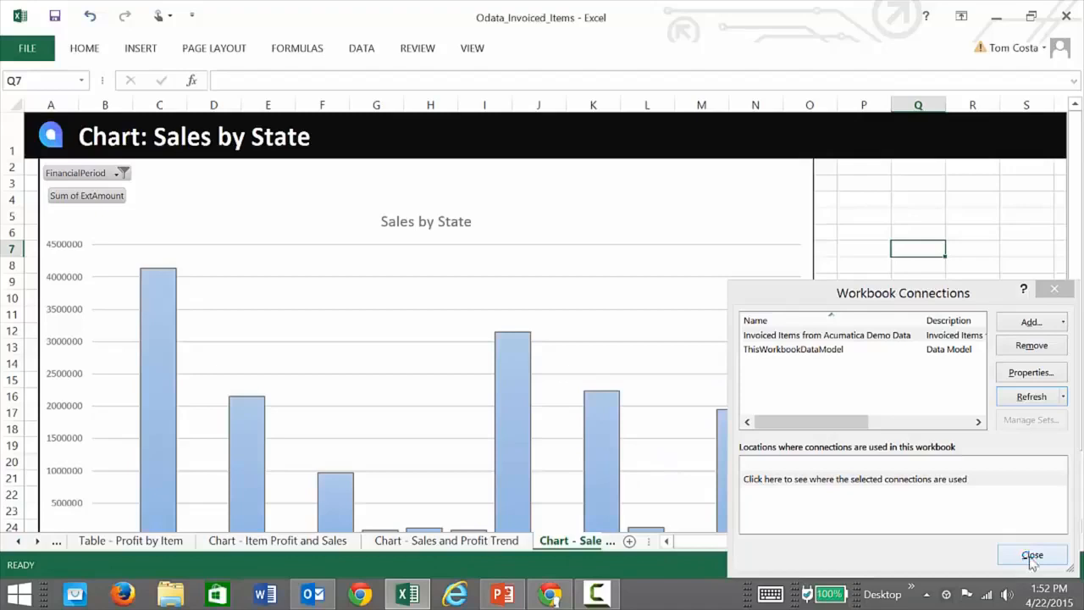
click(1031, 556)
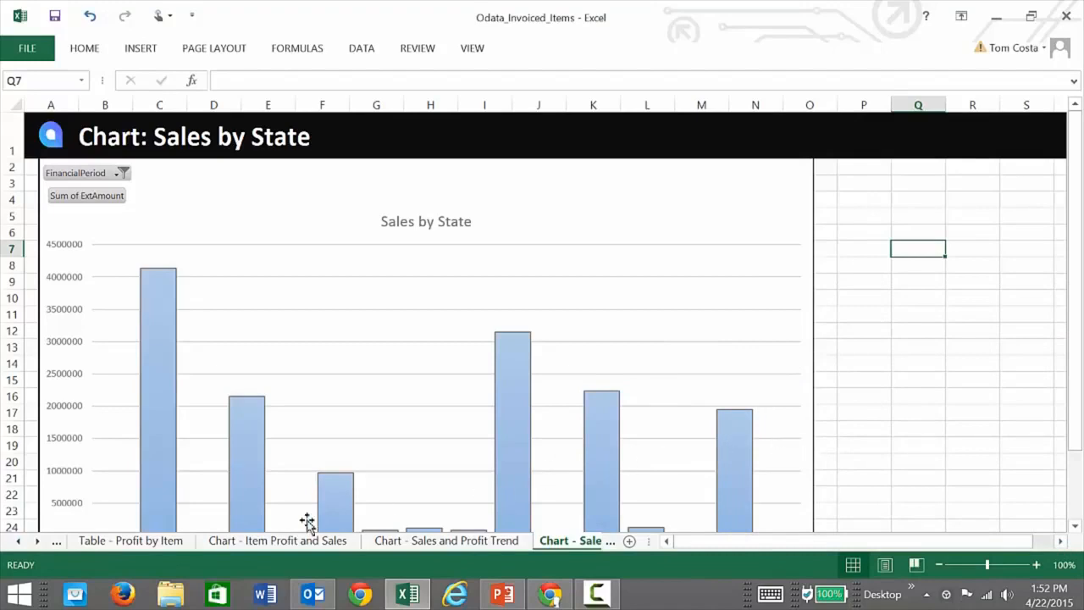
On the Chart - Item Profit and Sales sheet, shorten the chart by raising its lower edge to about row 30.
click(271, 541)
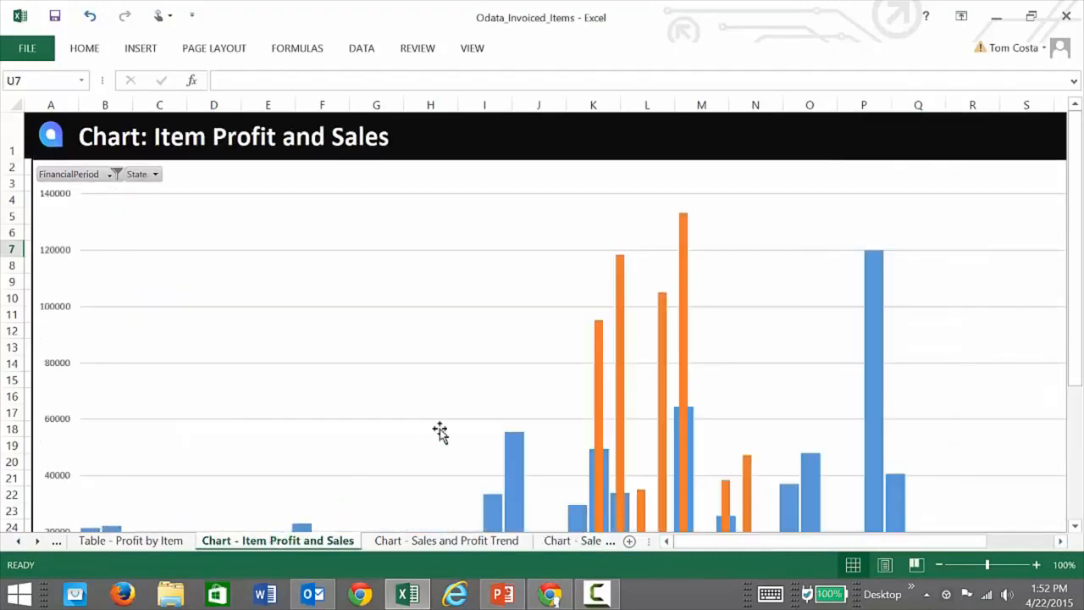
scroll(508, 380, down, 5)
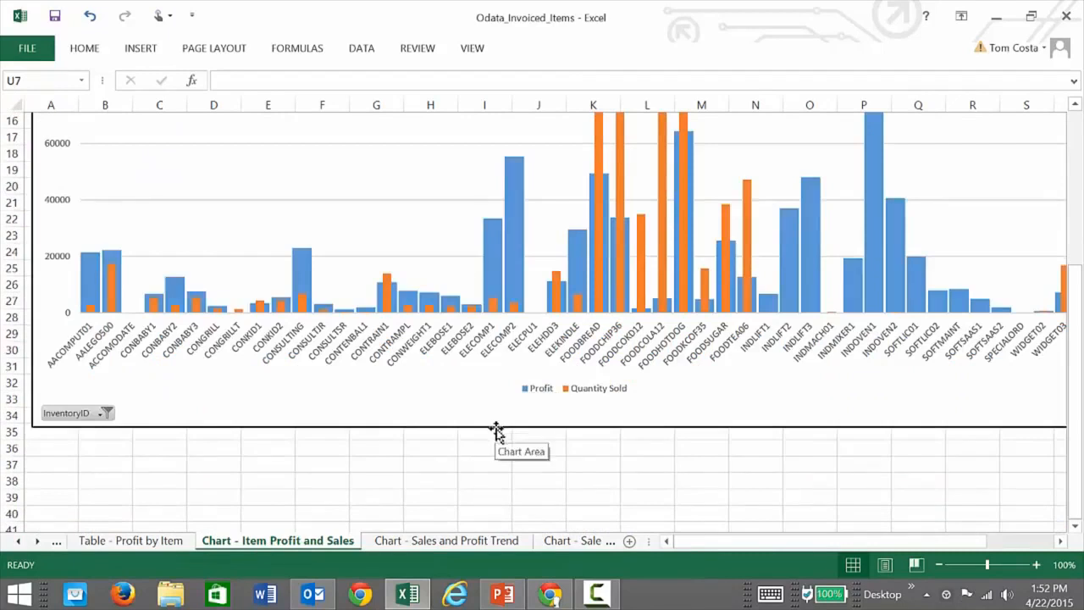
click(503, 431)
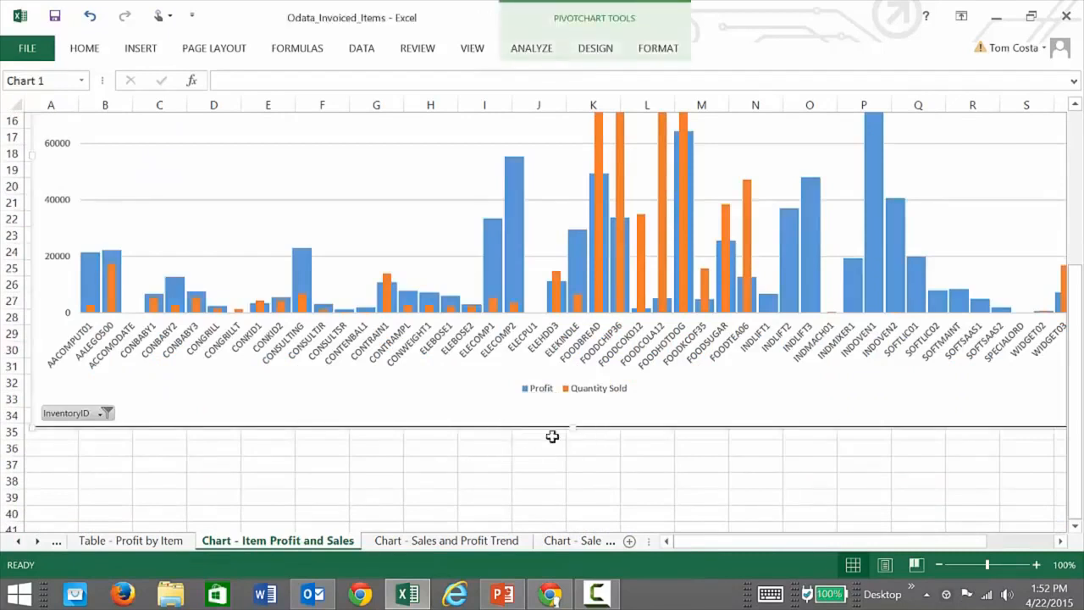
drag(573, 427, 583, 343)
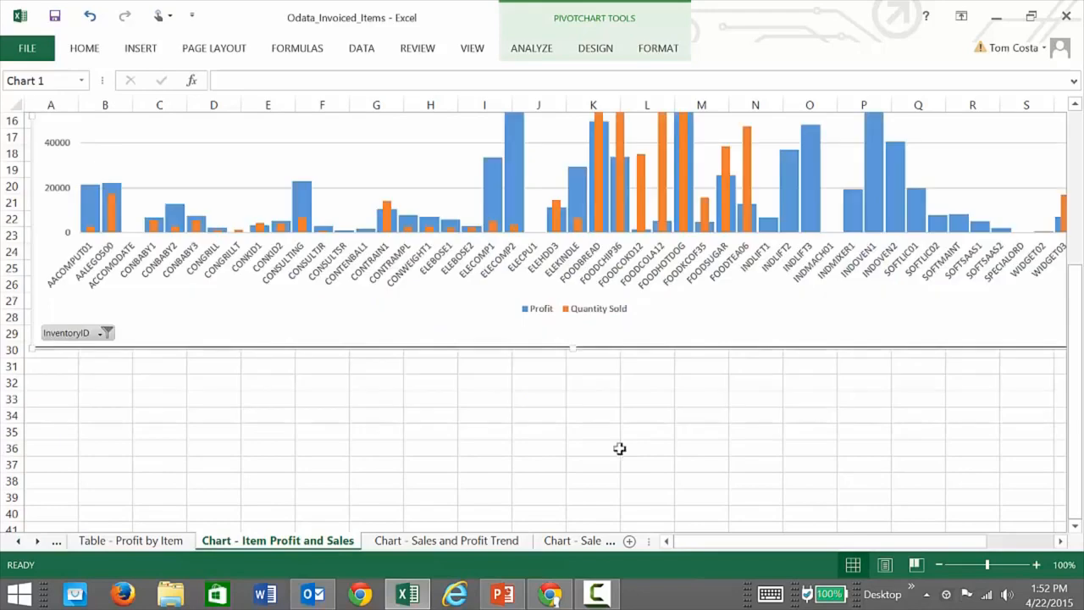
scroll(738, 465, down, 2)
scroll(738, 466, up, 7)
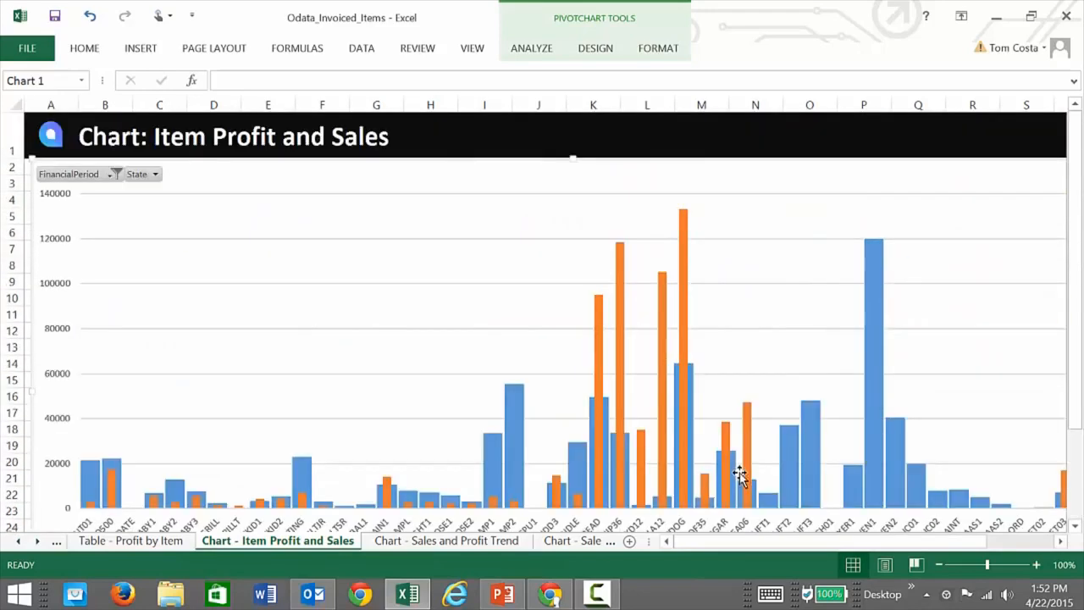
drag(737, 540, 805, 540)
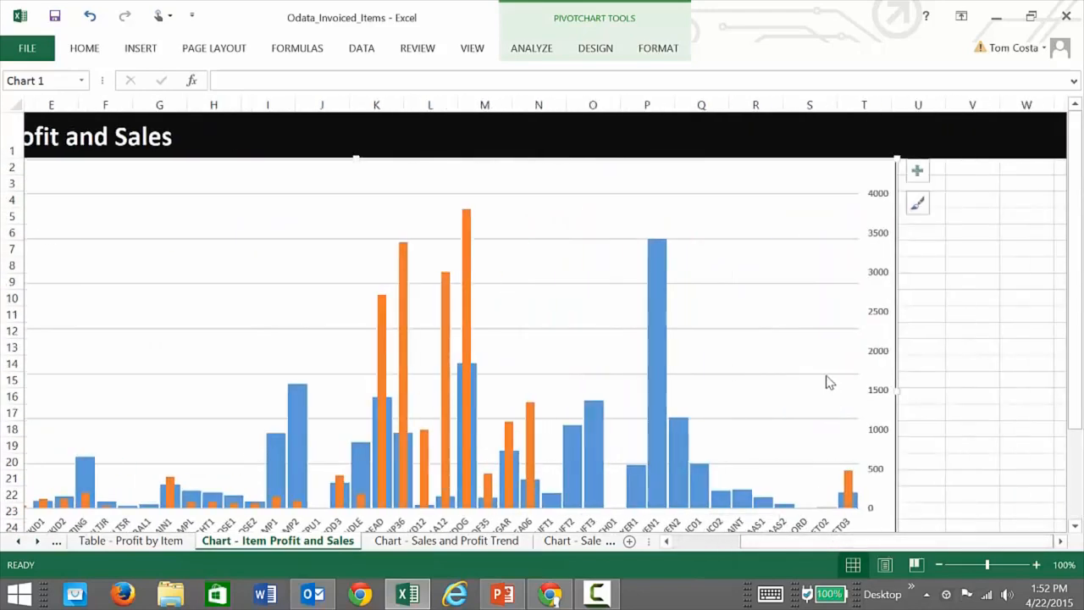
Check the Item Profit and Sales chart's data source selection and close it without changes.
click(585, 53)
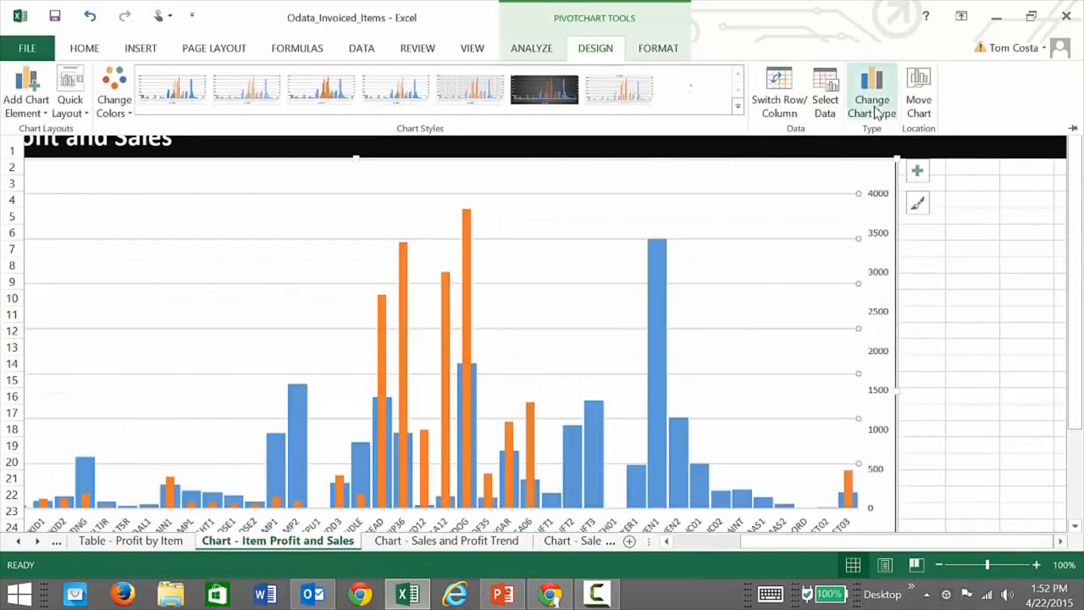
click(825, 93)
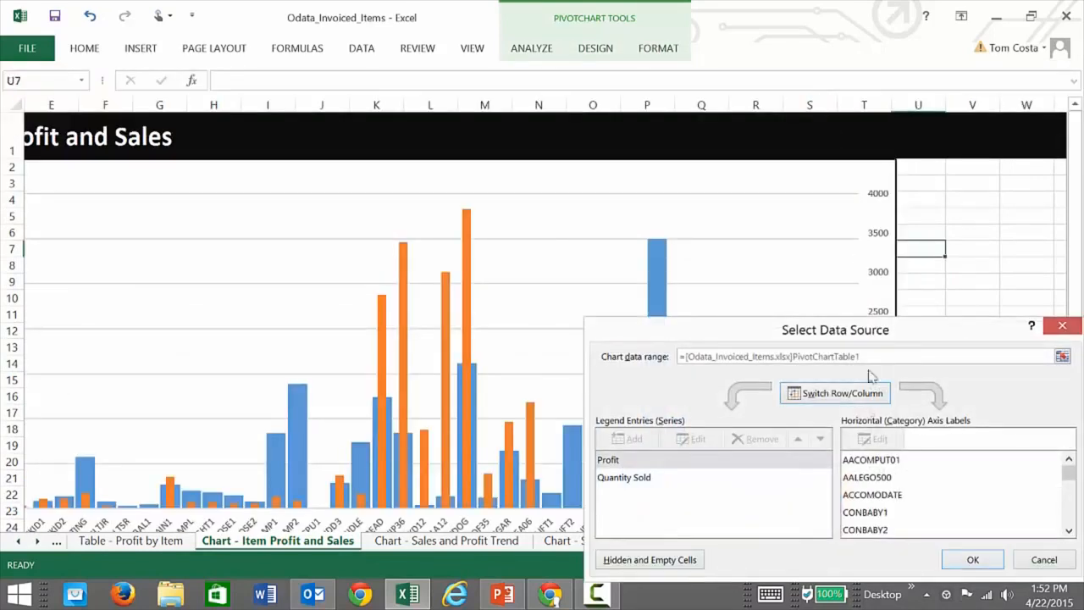
click(1043, 561)
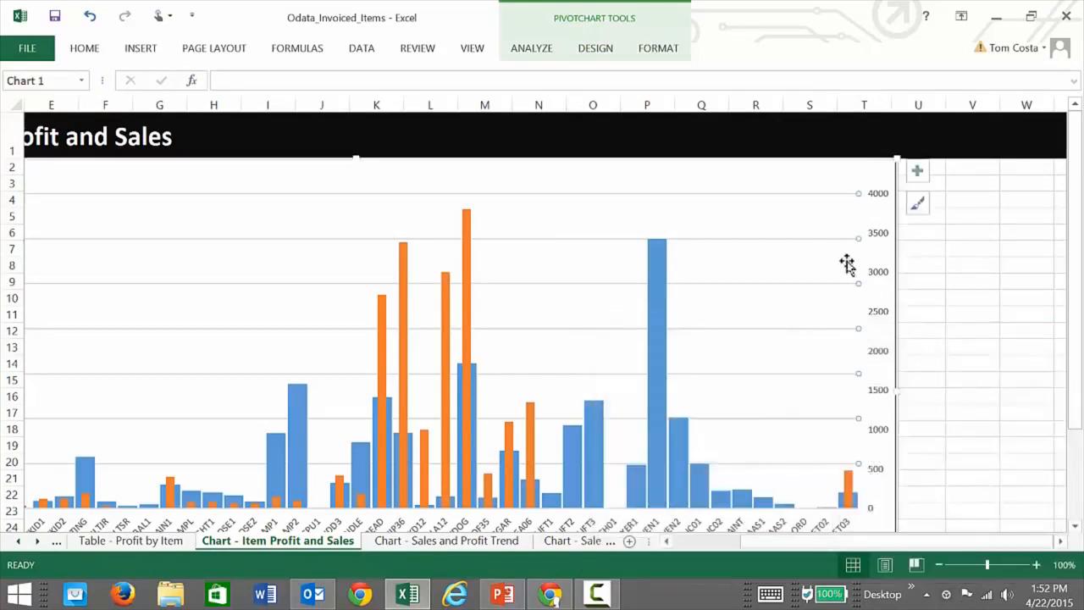
Show the PivotChart field list for the Item Profit and Sales chart and look through the InvoicedItems fields.
click(658, 59)
click(553, 53)
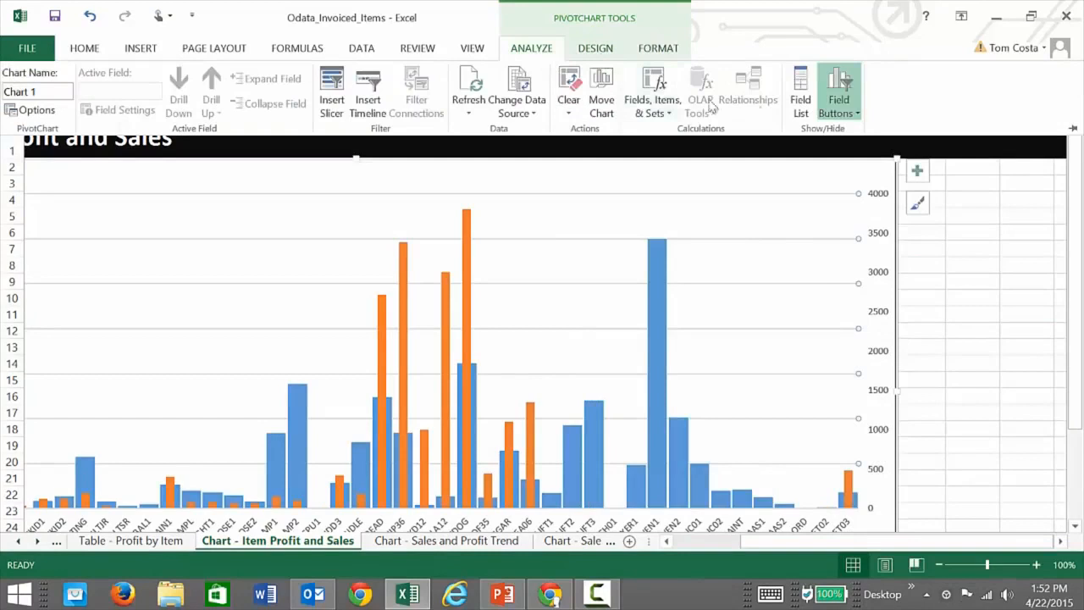
click(803, 108)
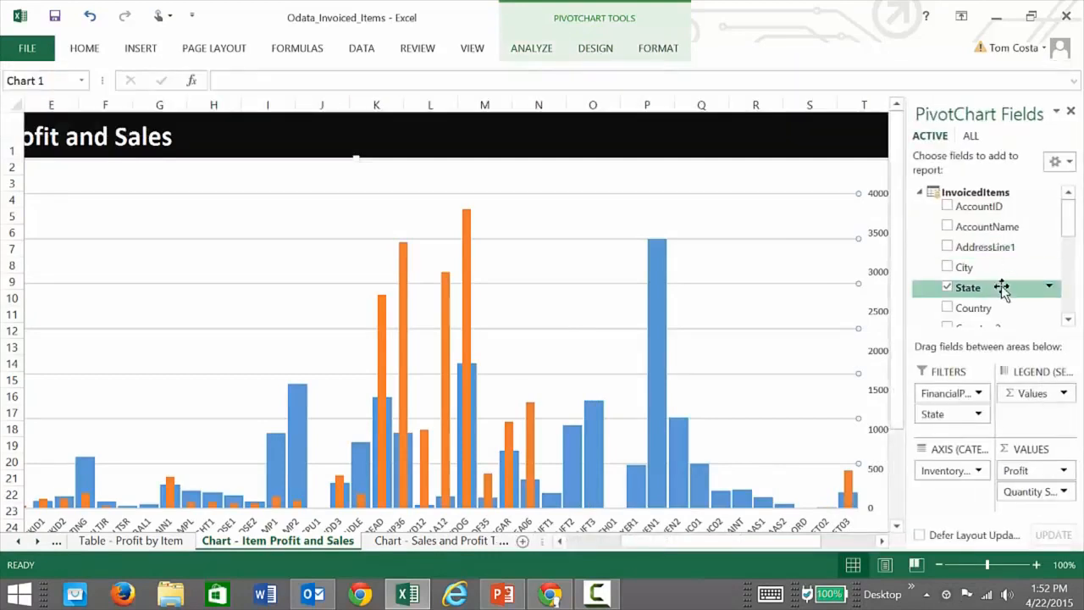
scroll(1000, 229, down, 2)
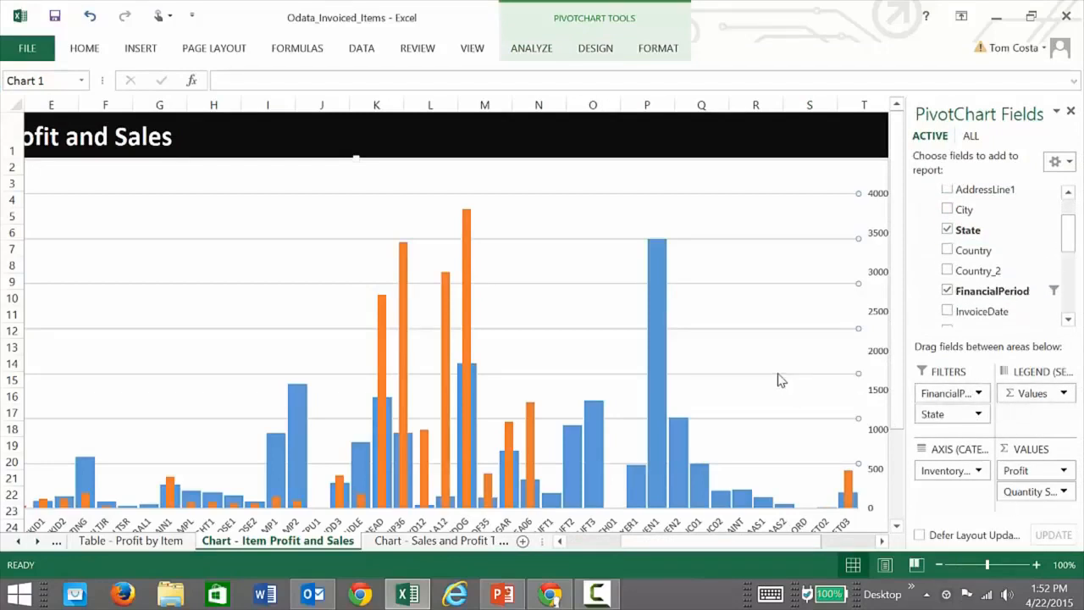
Add a new worksheet and insert a PivotChart at cell A1 from the existing "Invoiced Items from Acumatica Demo Data" connection.
click(523, 542)
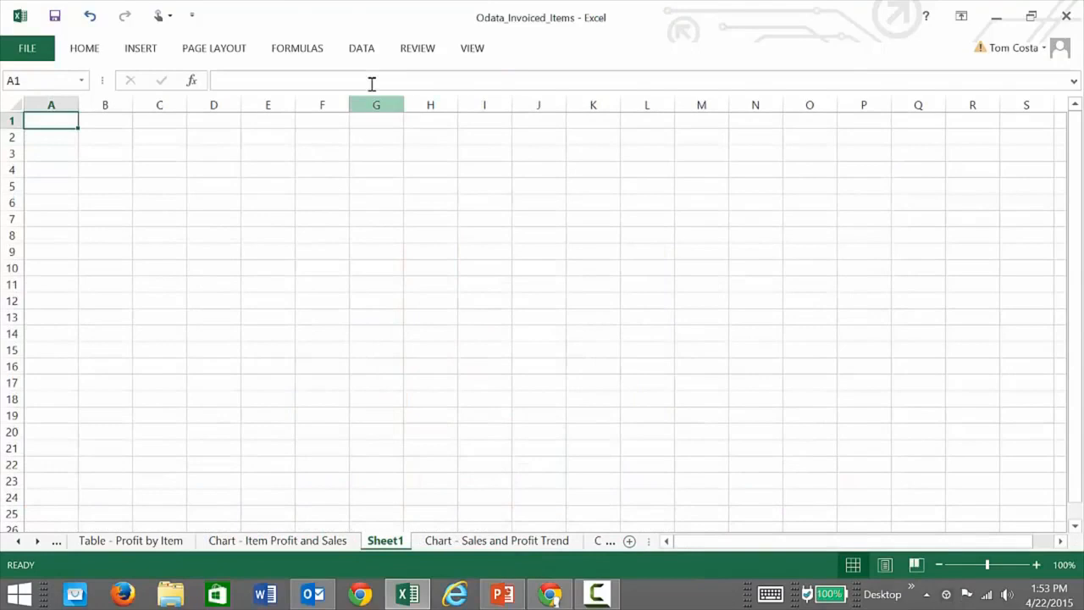
click(352, 56)
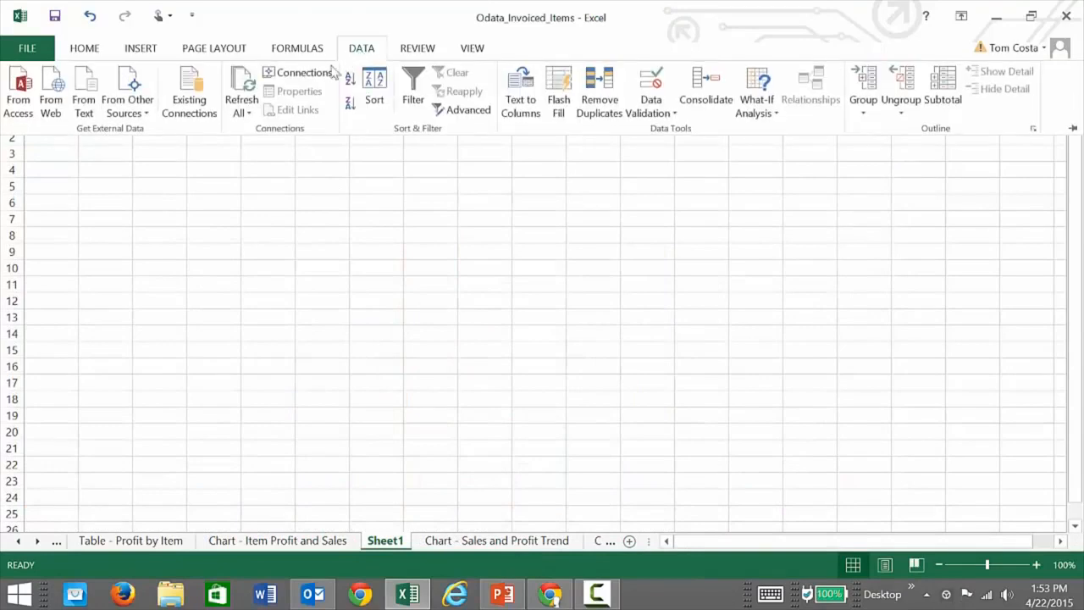
click(196, 101)
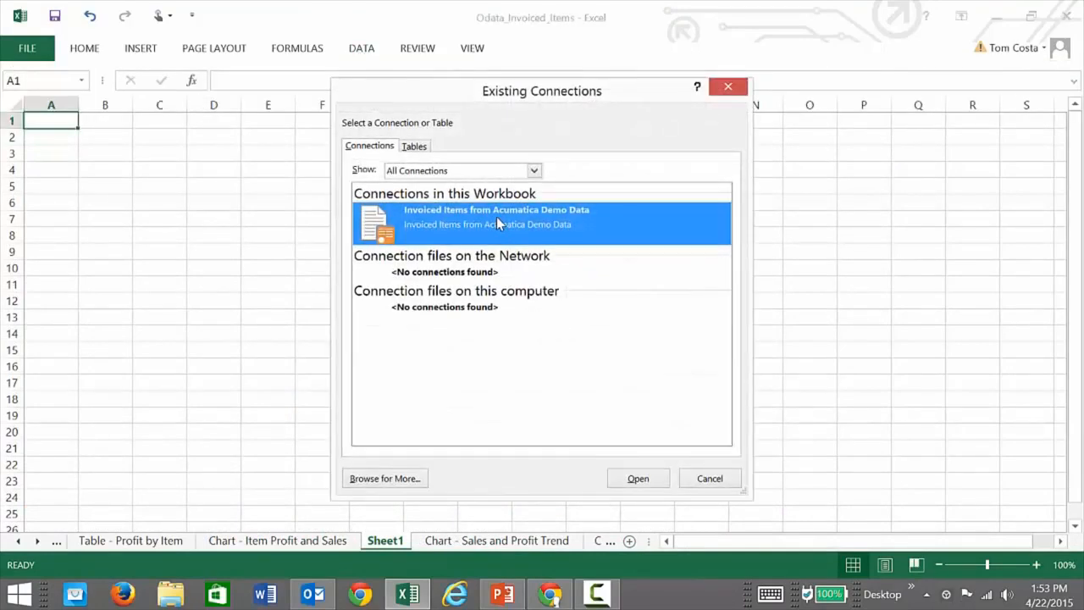
click(639, 479)
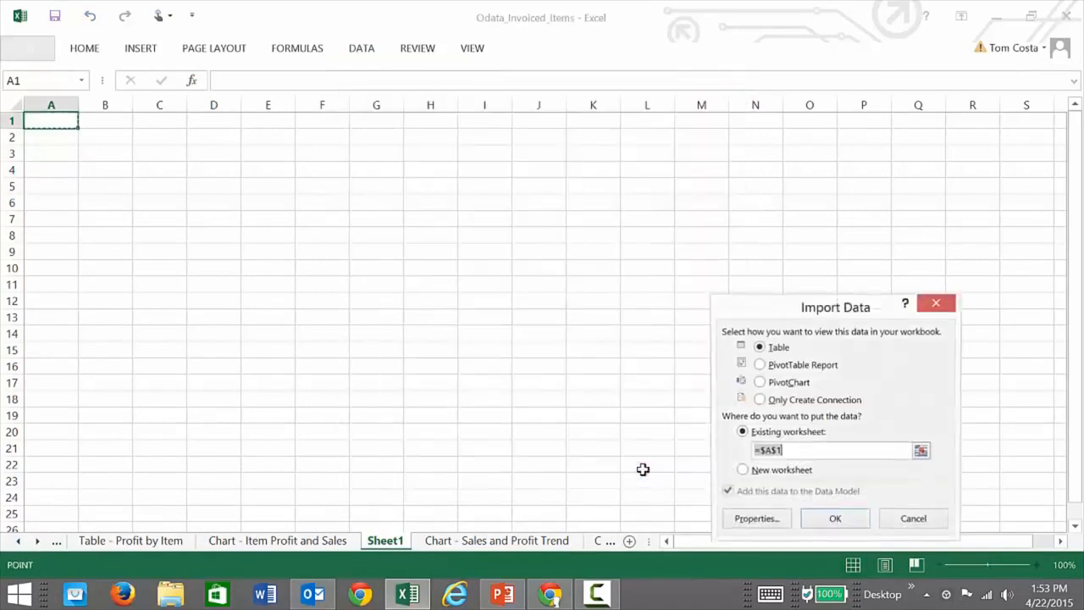
click(763, 384)
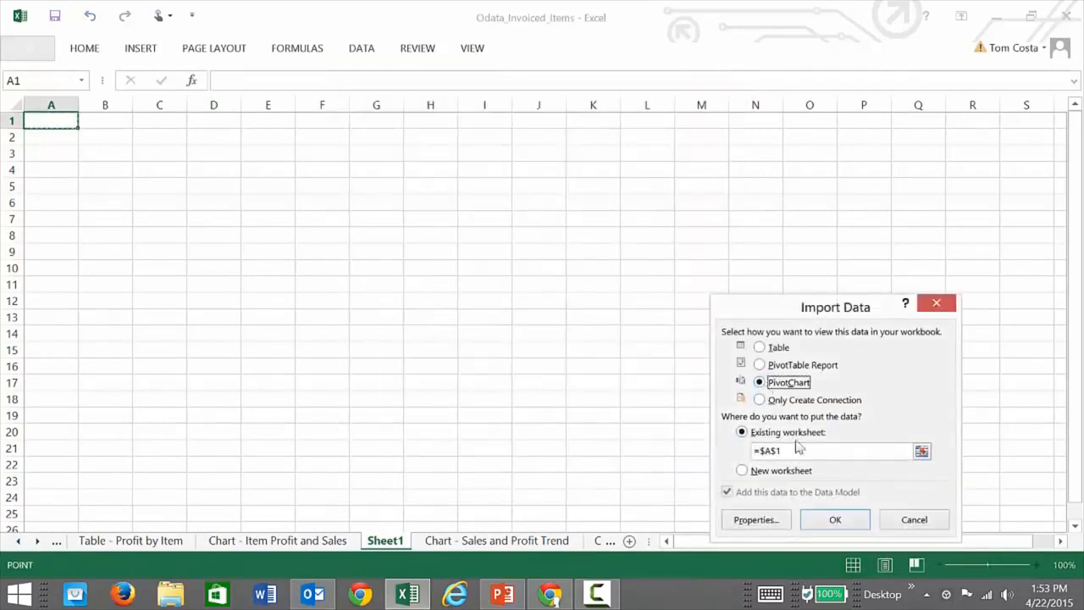
click(835, 520)
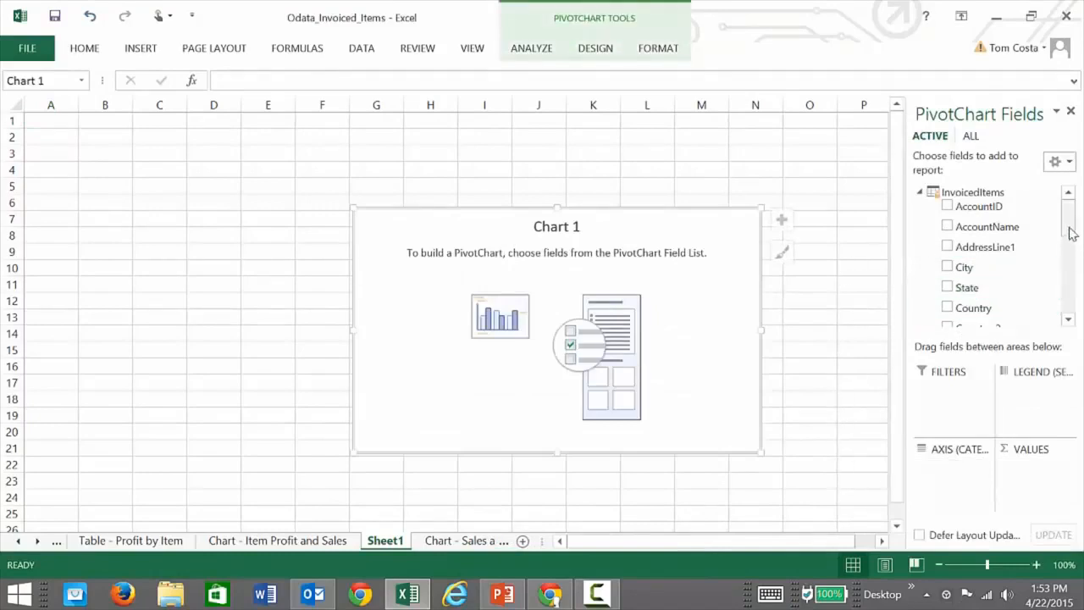
Add FinancialPeriod as the PivotChart's axis category and ExtAmount as its summed value, and widen the chart to about column B.
drag(1074, 231, 1078, 260)
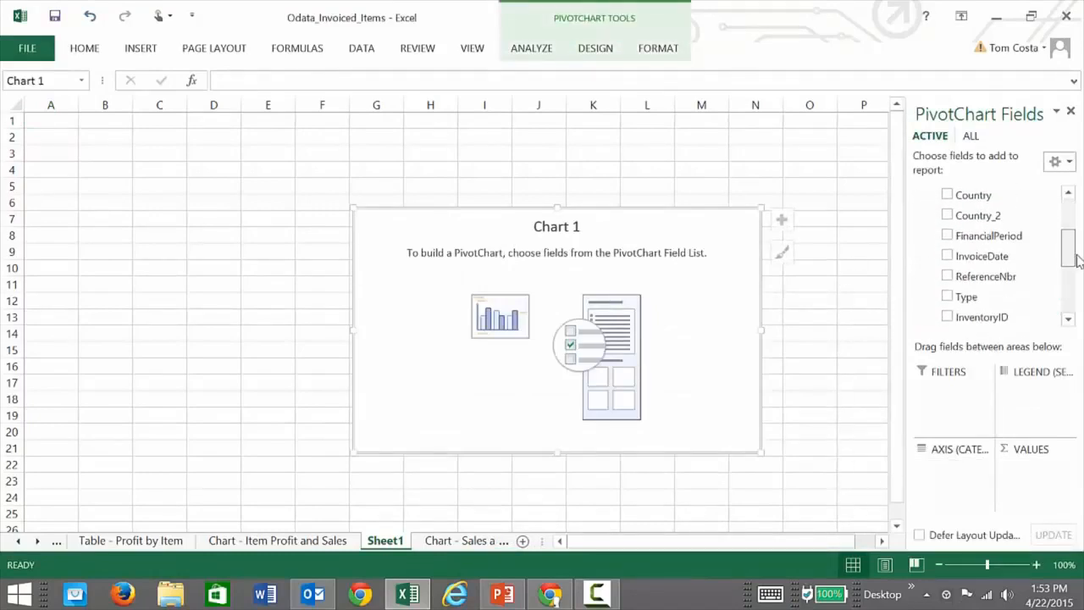
click(948, 237)
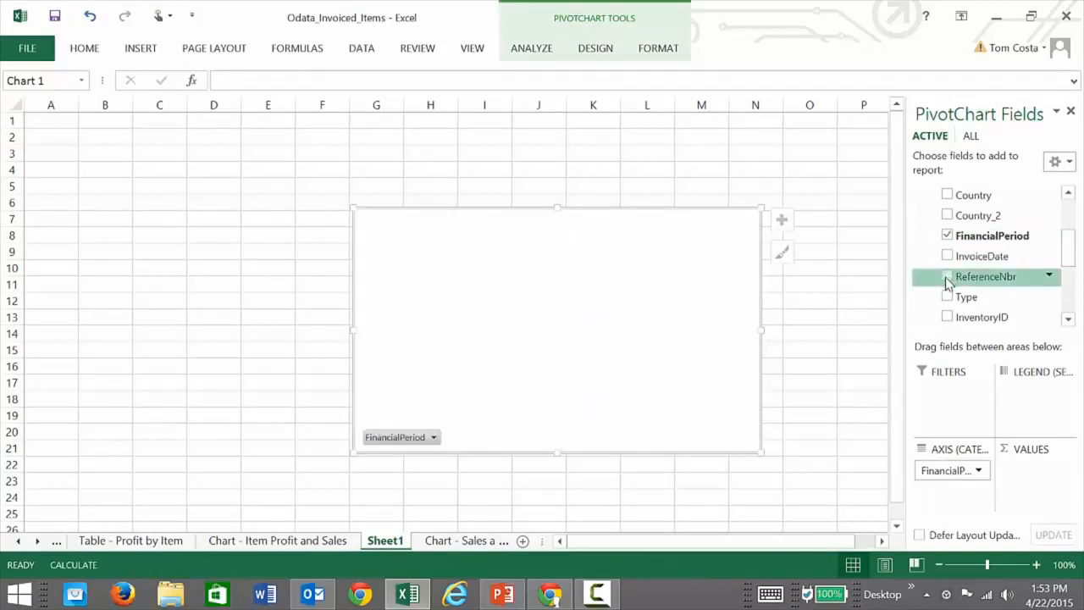
drag(1066, 269, 1078, 296)
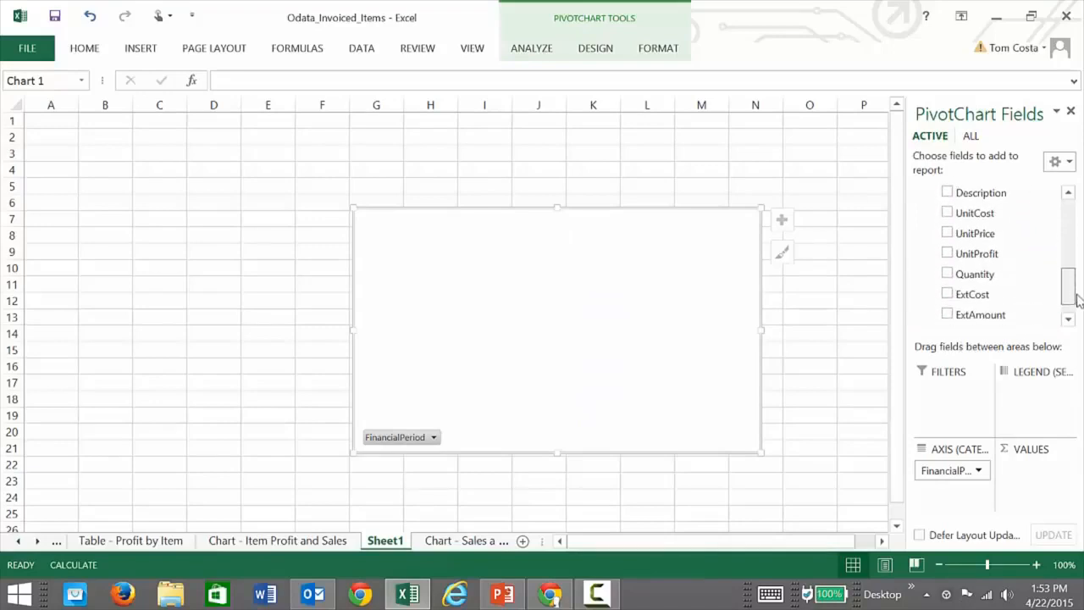
drag(1077, 296, 1078, 304)
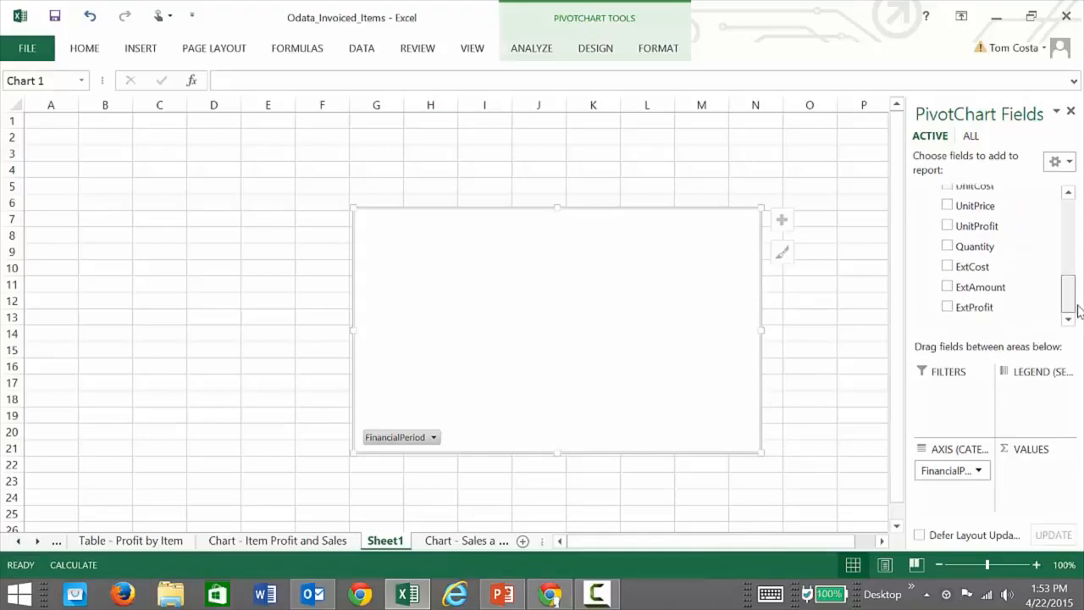
click(948, 288)
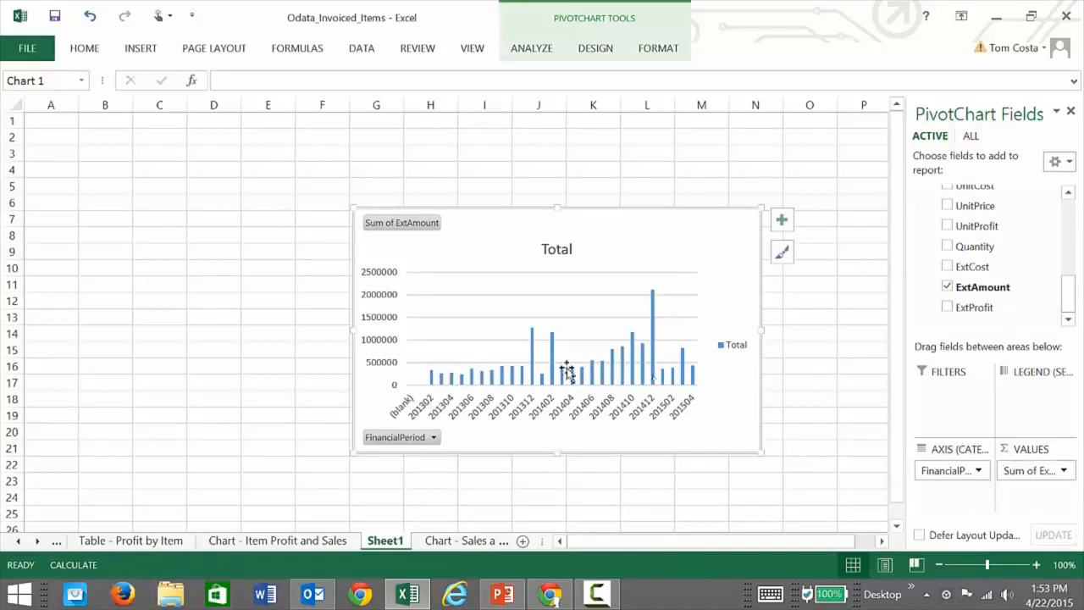
drag(353, 331, 91, 317)
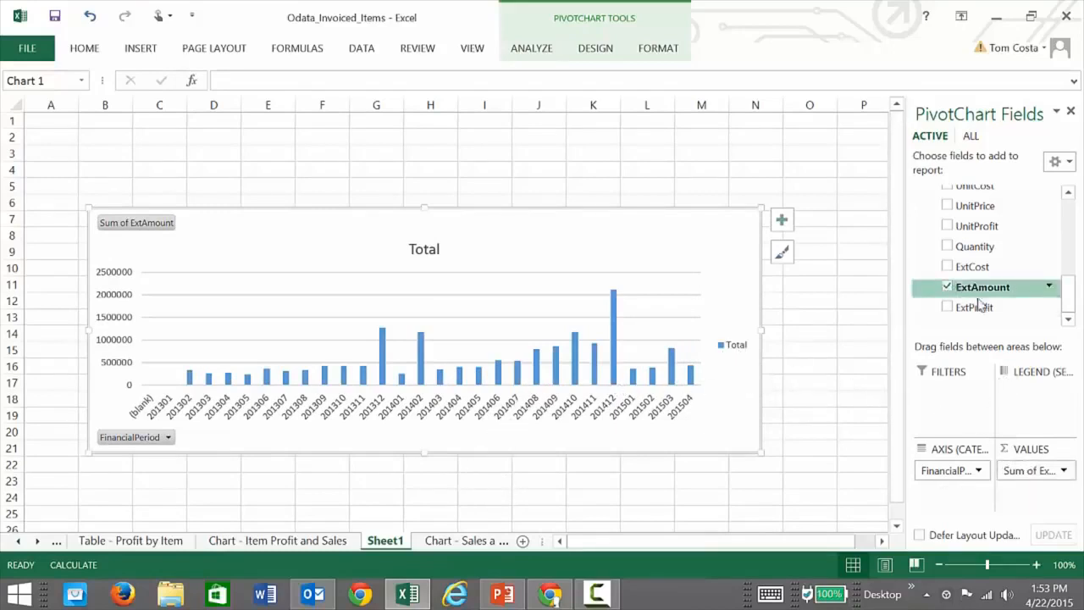
Exclude (blank), 201301, 201302 and 201303 from the PivotChart's FinancialPeriod filter, and extend the chart's upper edge to row 3.
scroll(1053, 280, up, 3)
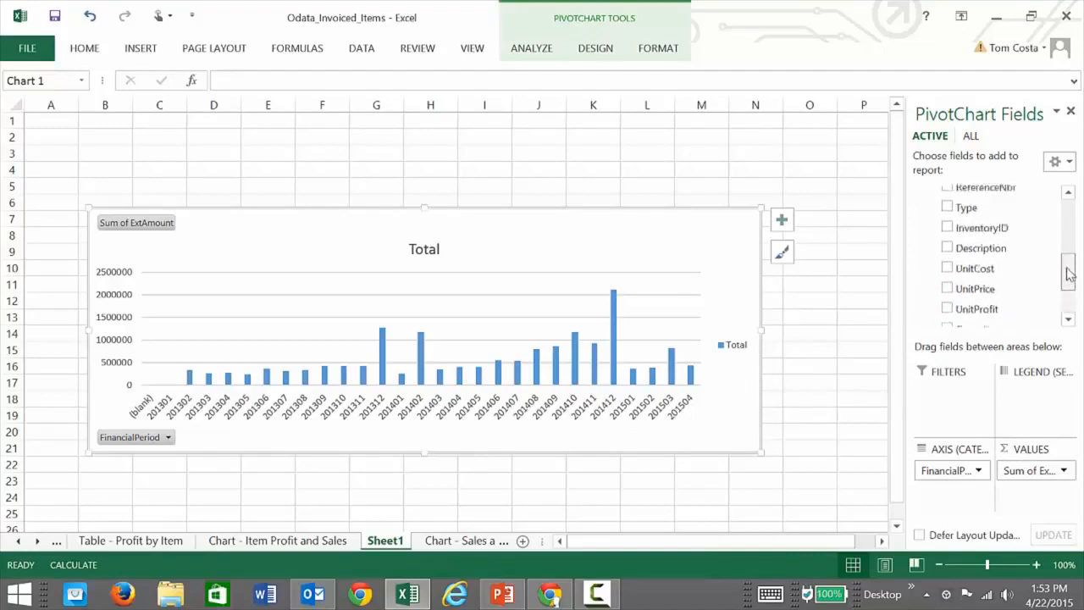
click(1049, 247)
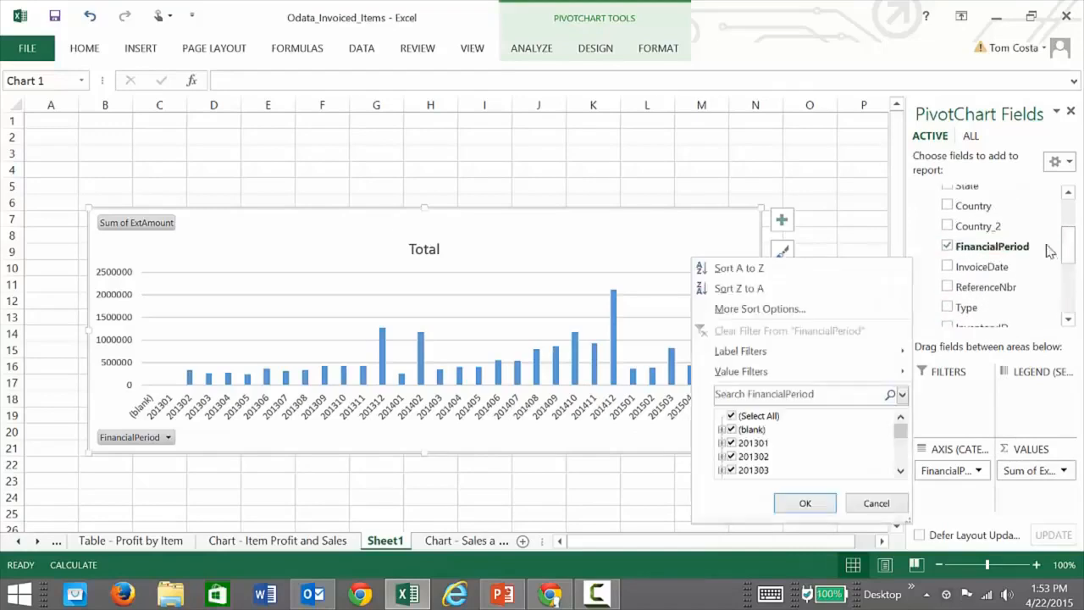
click(732, 430)
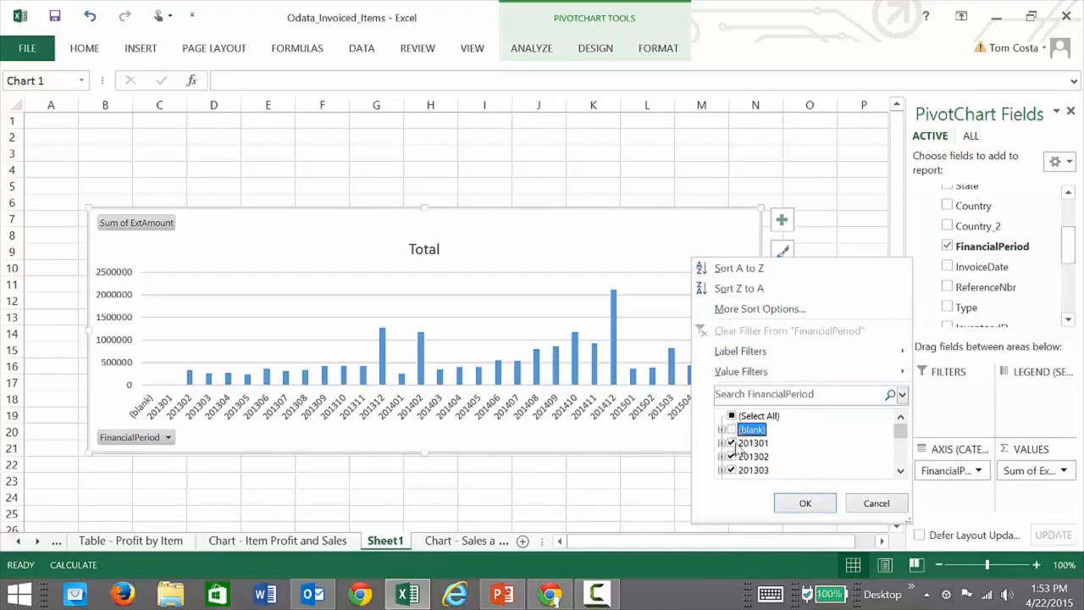
click(732, 444)
click(732, 456)
click(732, 470)
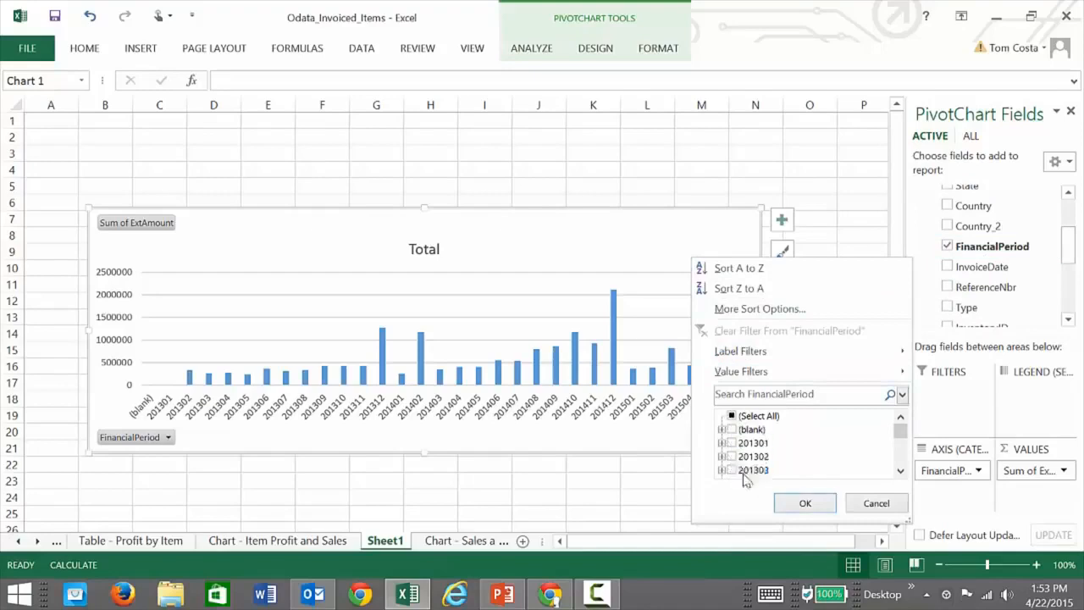
click(805, 503)
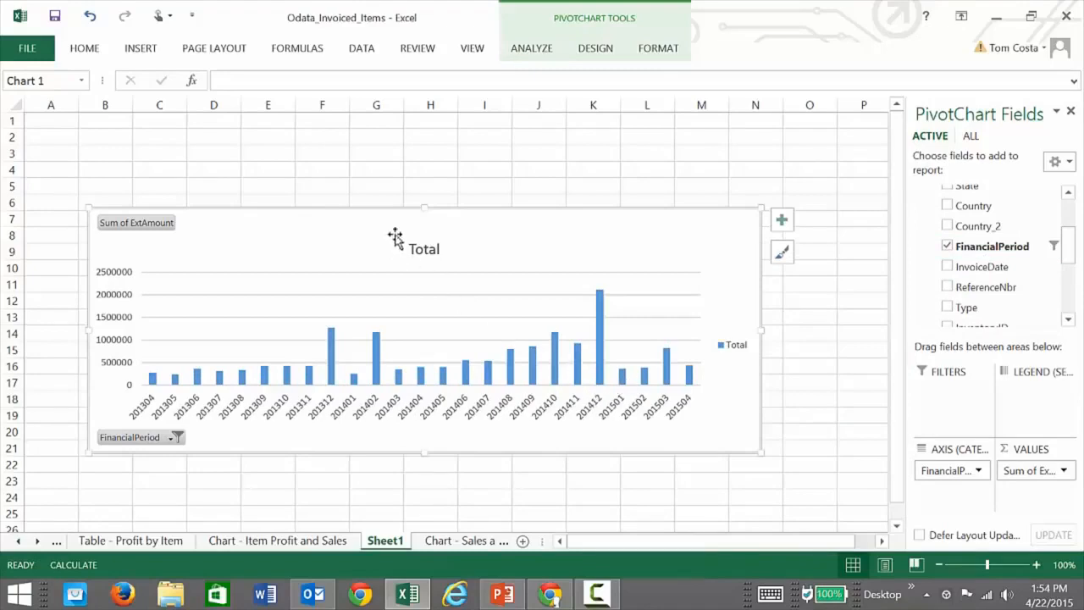
drag(424, 208, 418, 144)
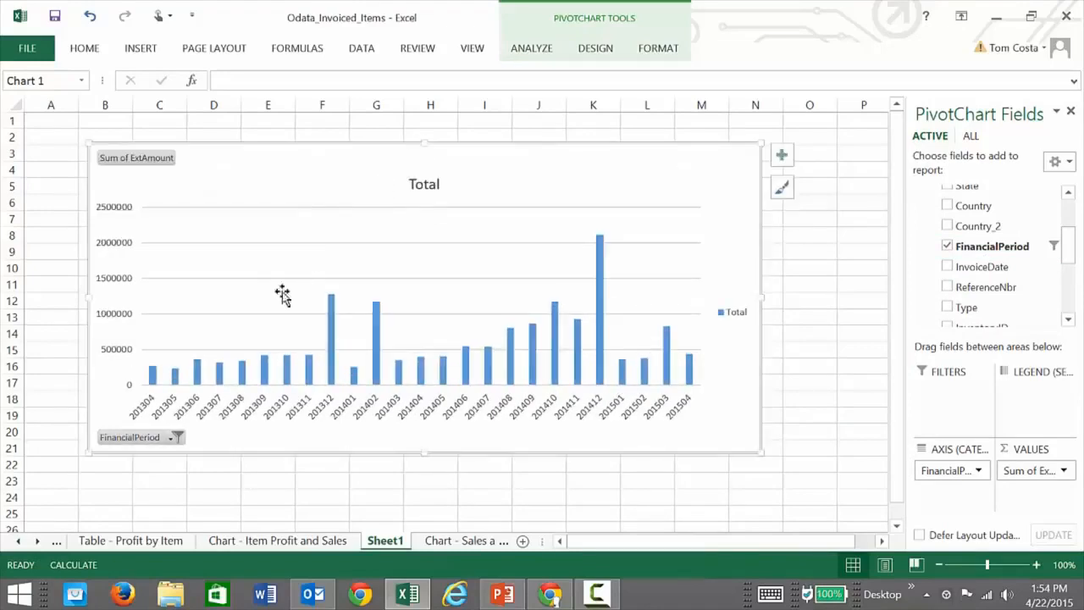
Review the existing Item Profit and Sales, Sales and Profit Trend, and Sales by State chart sheets.
click(278, 540)
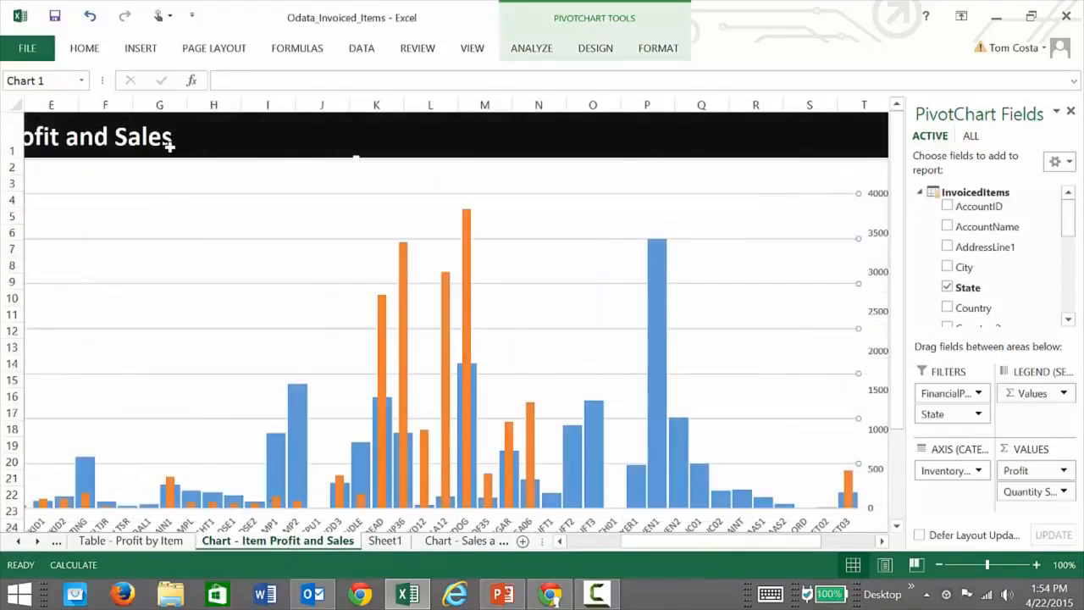
click(453, 541)
scroll(386, 399, down, 2)
scroll(387, 405, up, 2)
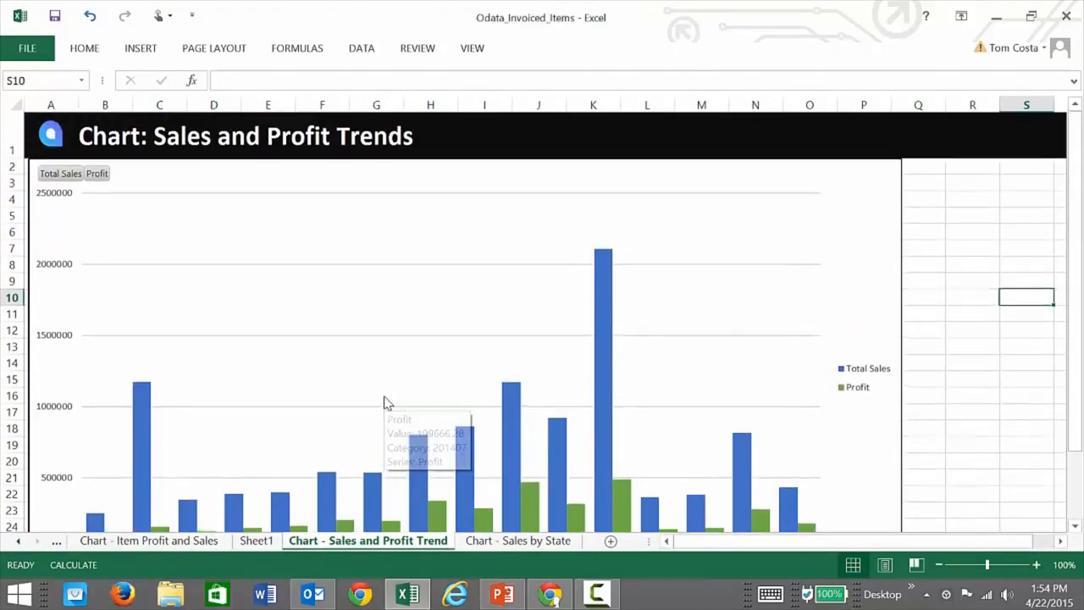
scroll(492, 387, down, 2)
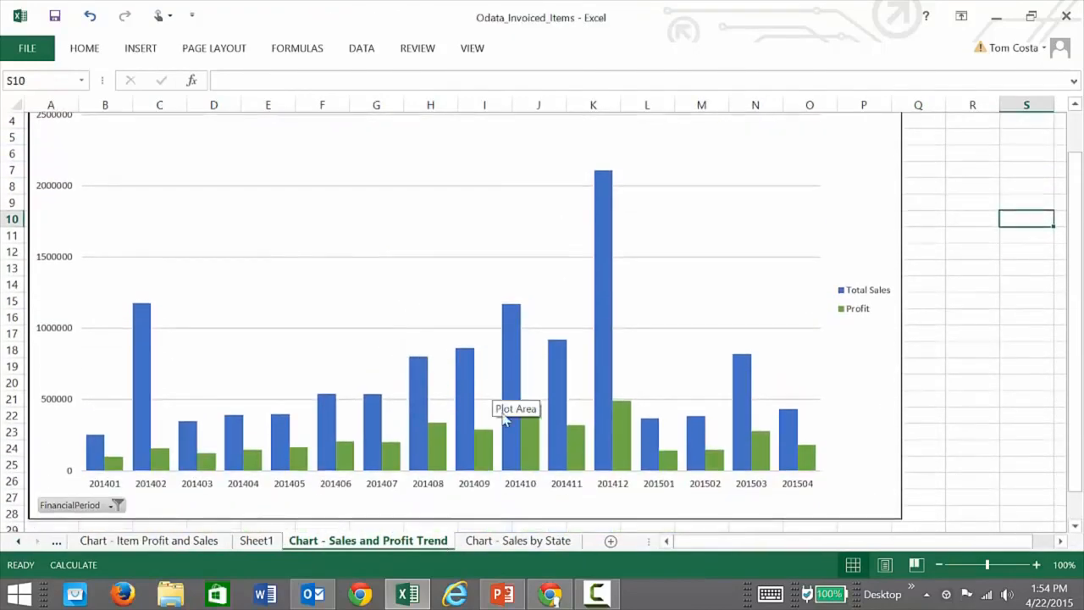
click(519, 541)
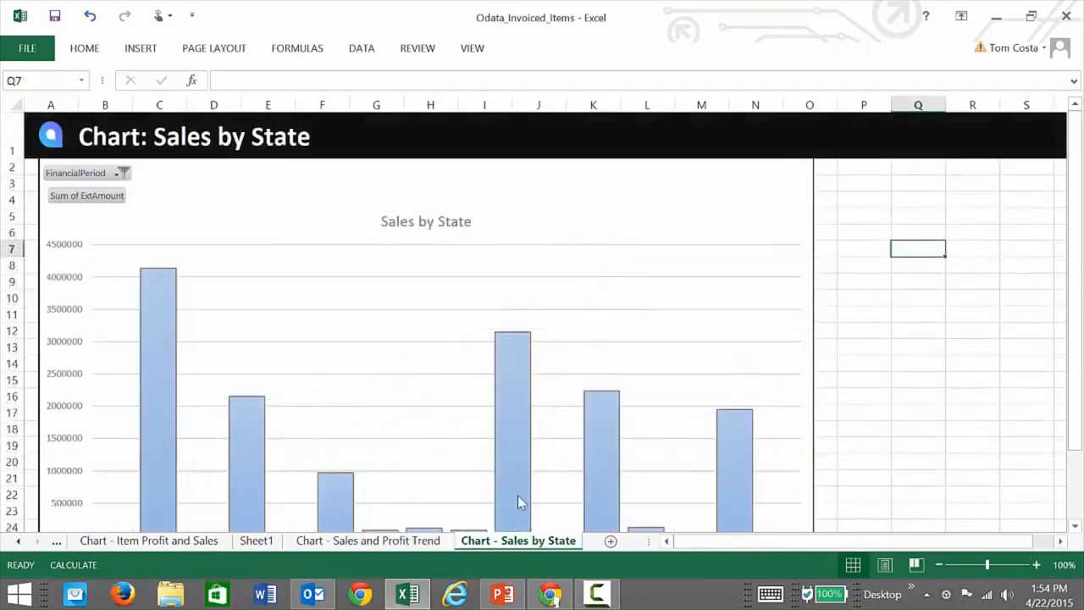
scroll(408, 291, down, 1)
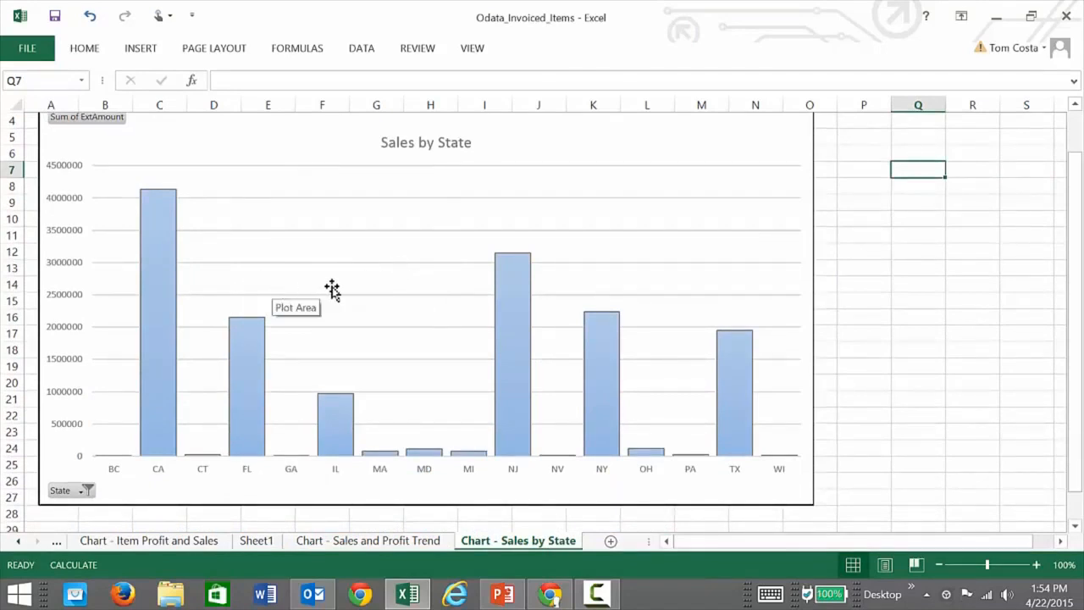
Filter the Sales by State chart to a single financial period and check the TX bar's sales value.
scroll(331, 289, up, 1)
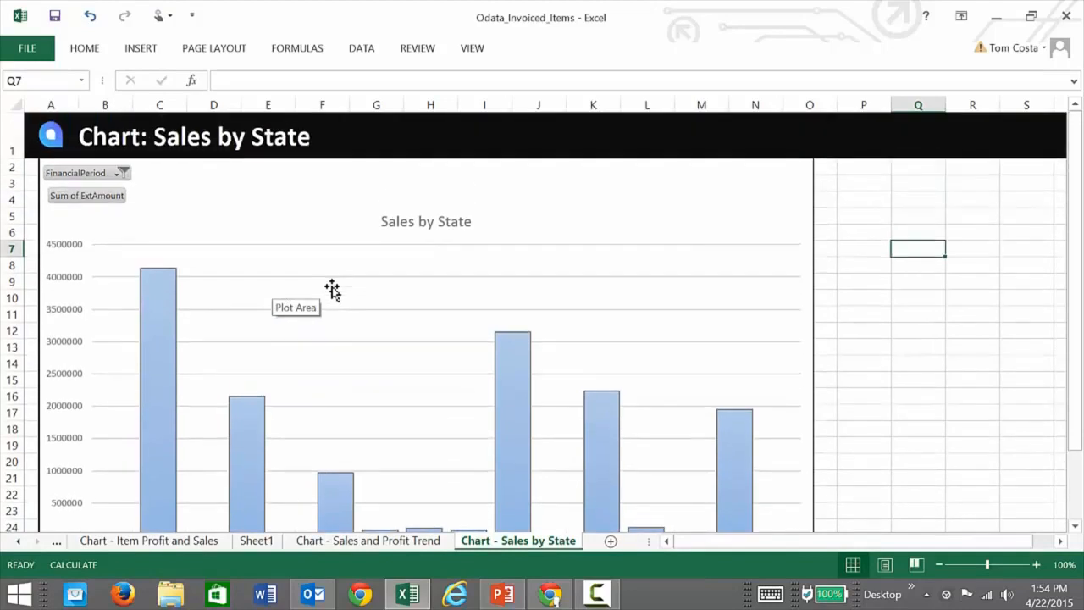
click(121, 174)
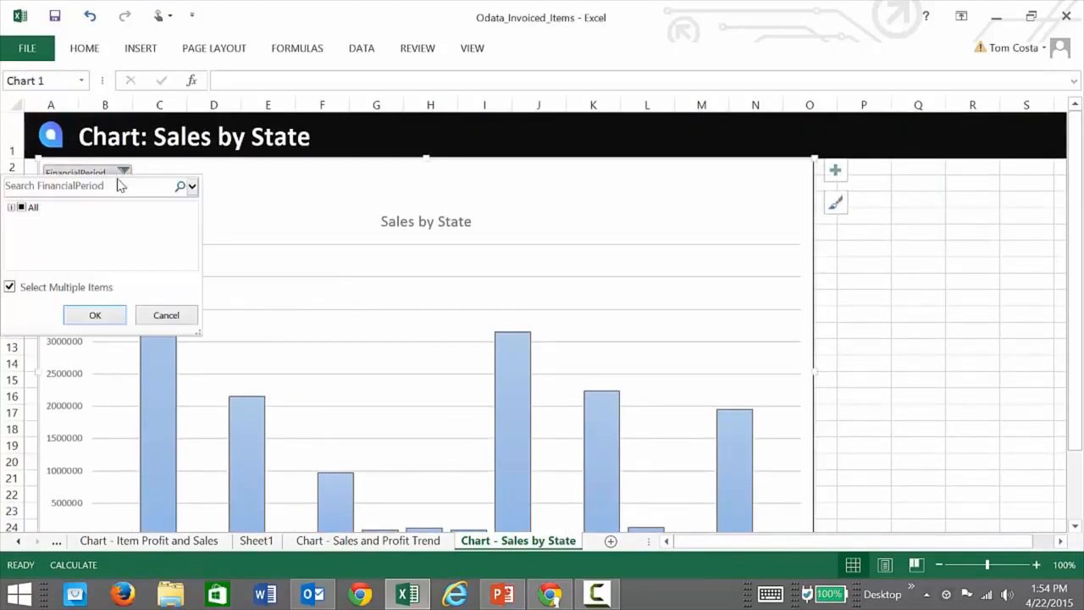
click(11, 209)
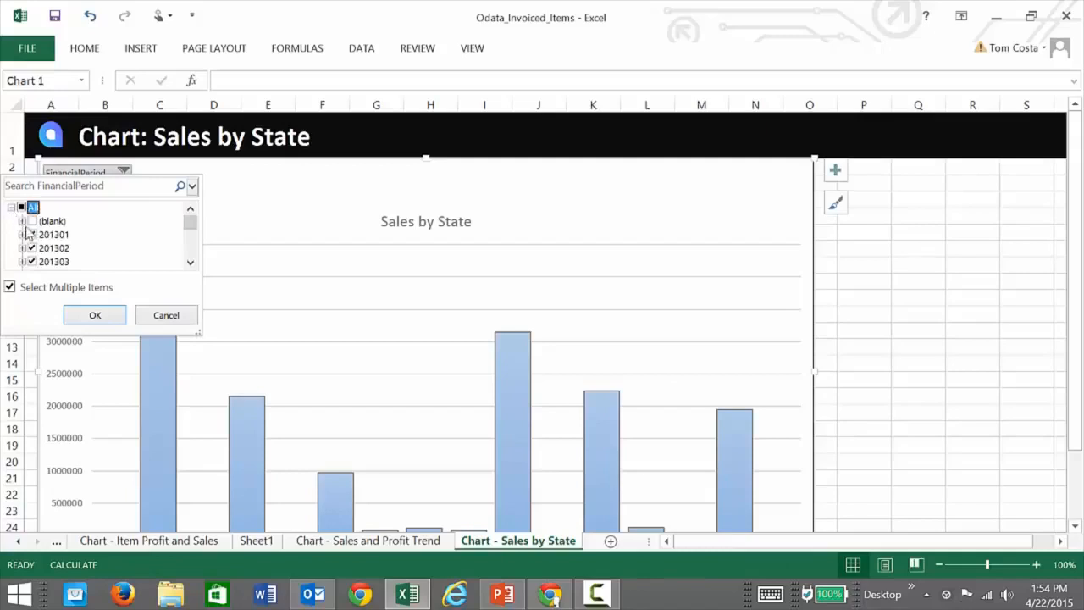
scroll(42, 251, down, 9)
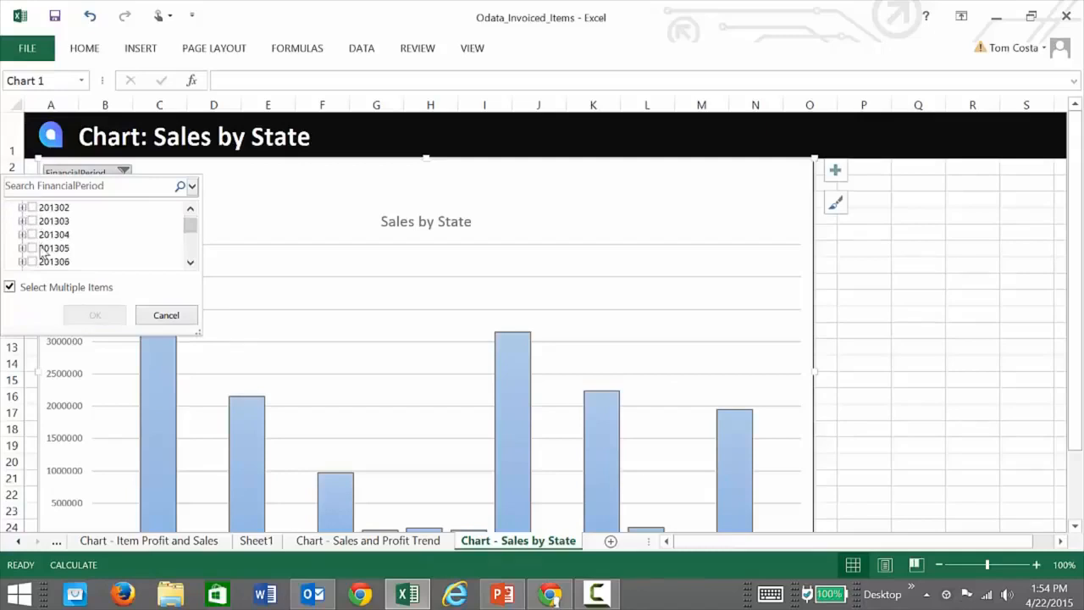
click(34, 262)
click(87, 315)
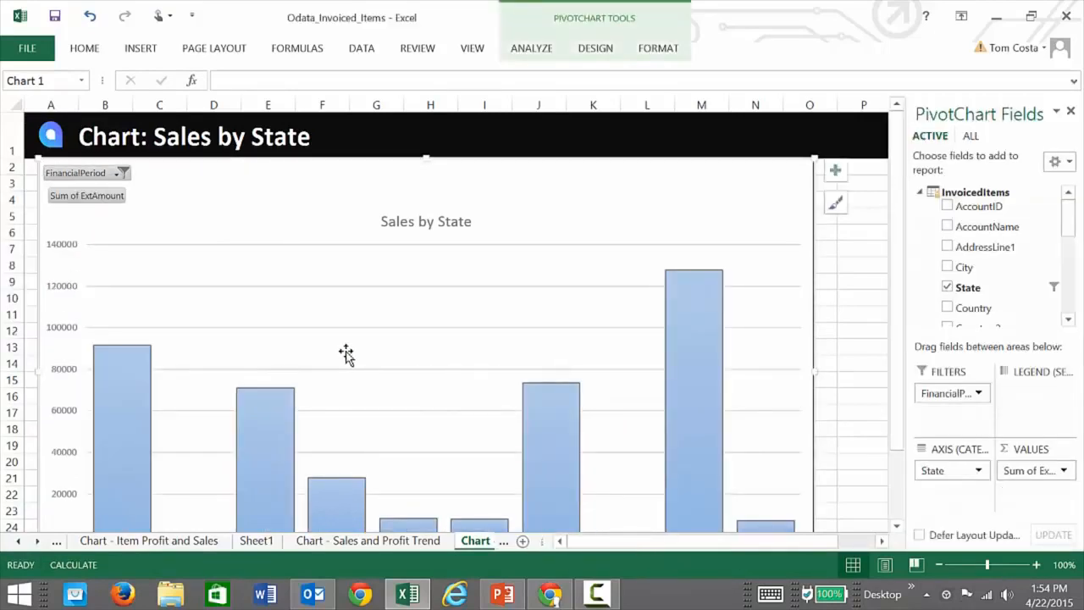
scroll(345, 353, down, 2)
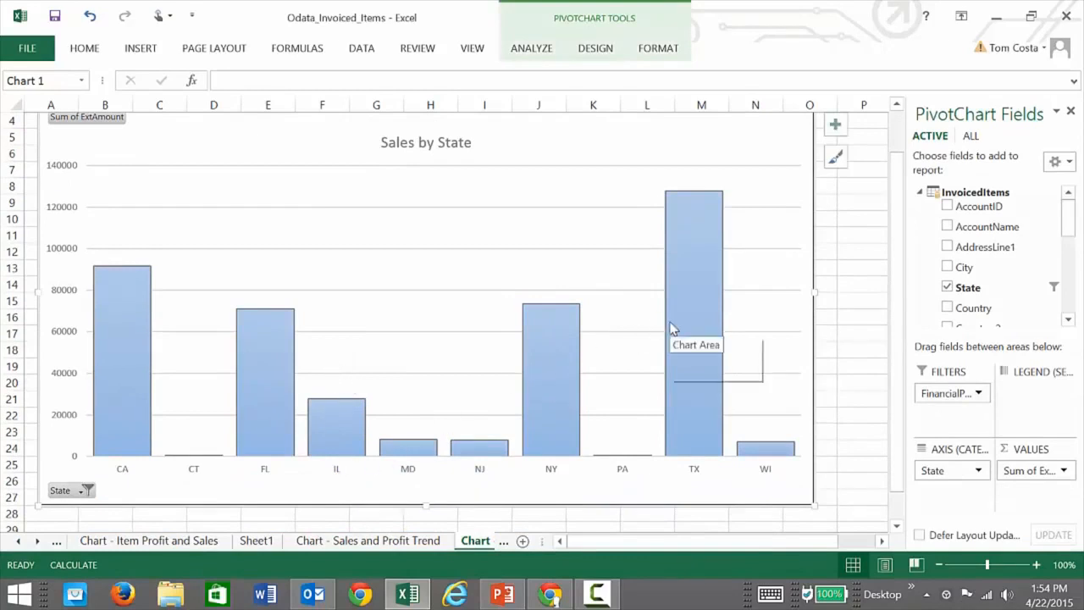
mouse_move(671, 329)
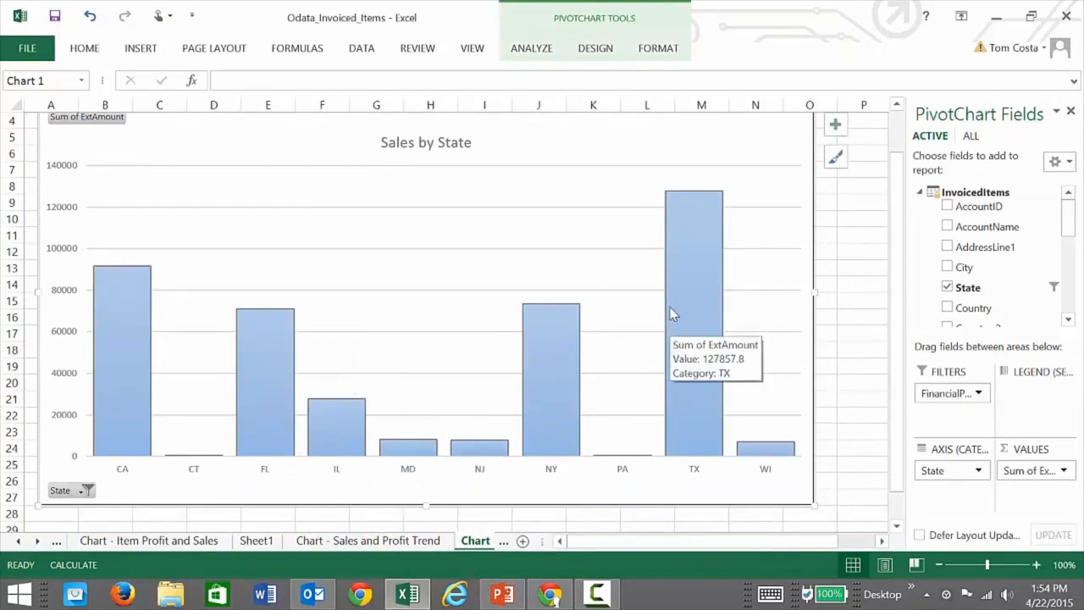
Preview the available chart styles on the Sales by State chart without applying one.
scroll(671, 314, up, 2)
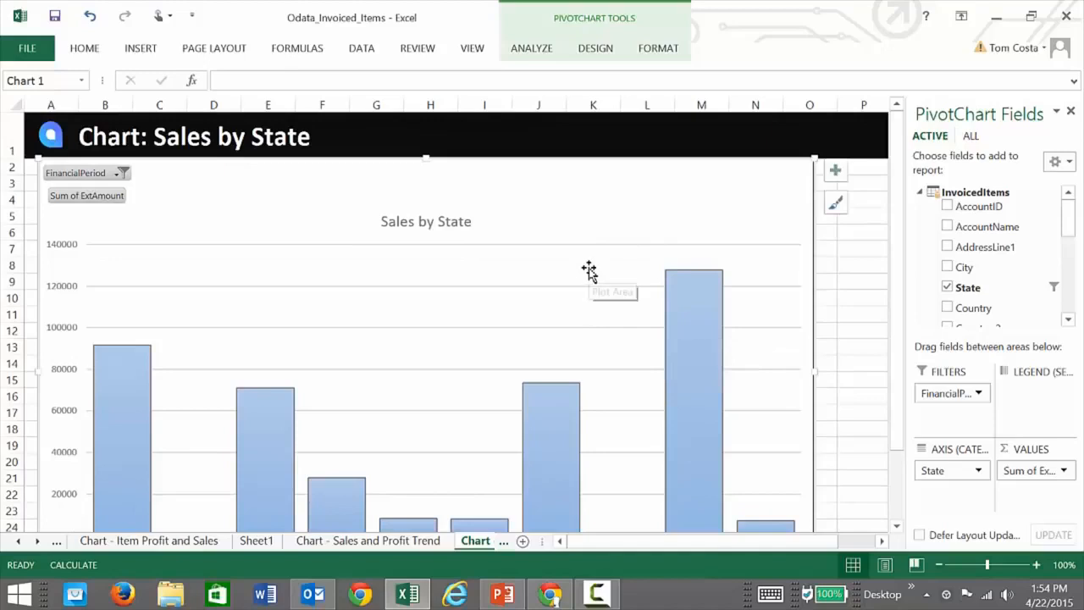
click(836, 205)
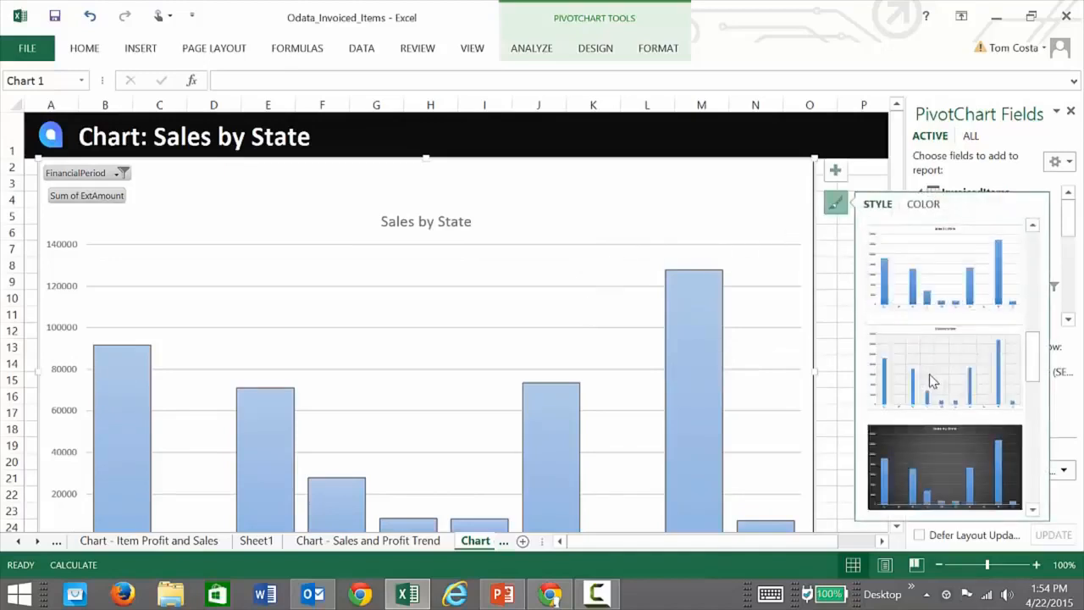
scroll(932, 381, up, 3)
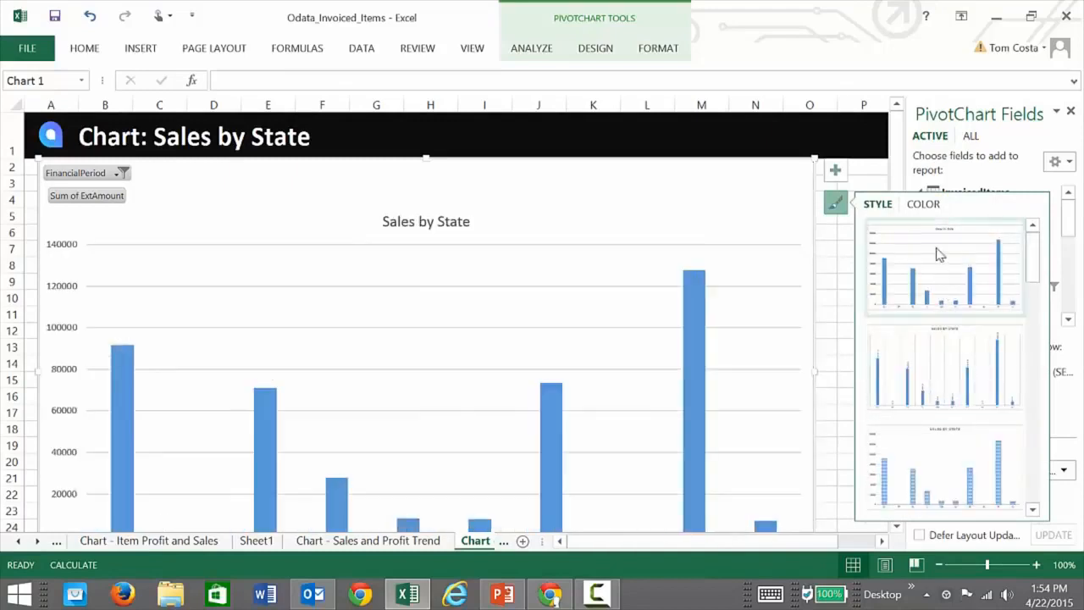
click(842, 263)
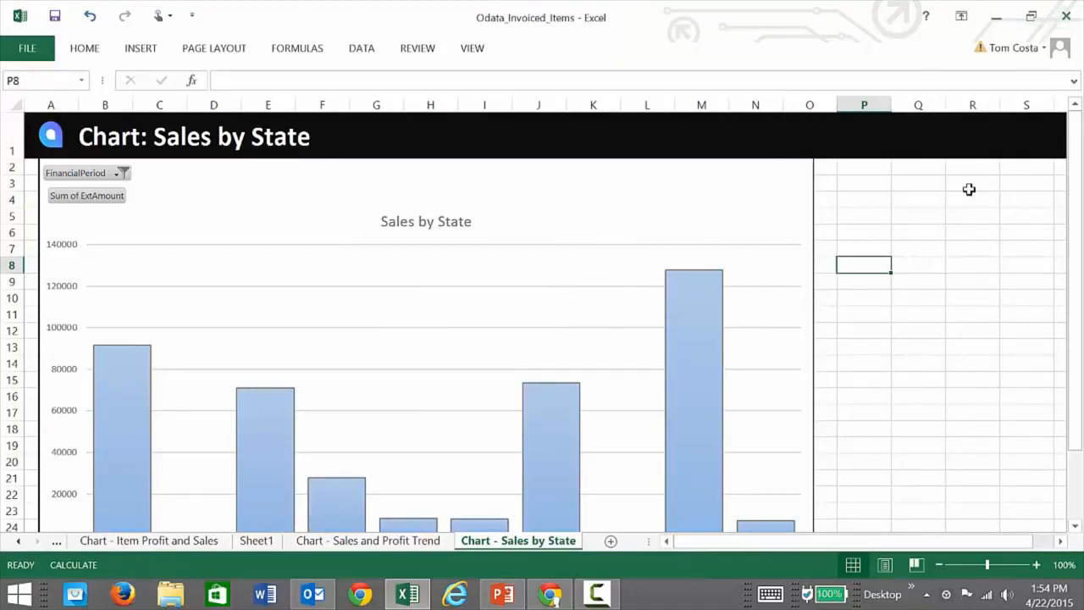
Close the Odata_Invoiced_Items workbook and switch to the Acumatica Generic Inquiry screen in Chrome.
click(1067, 16)
click(525, 320)
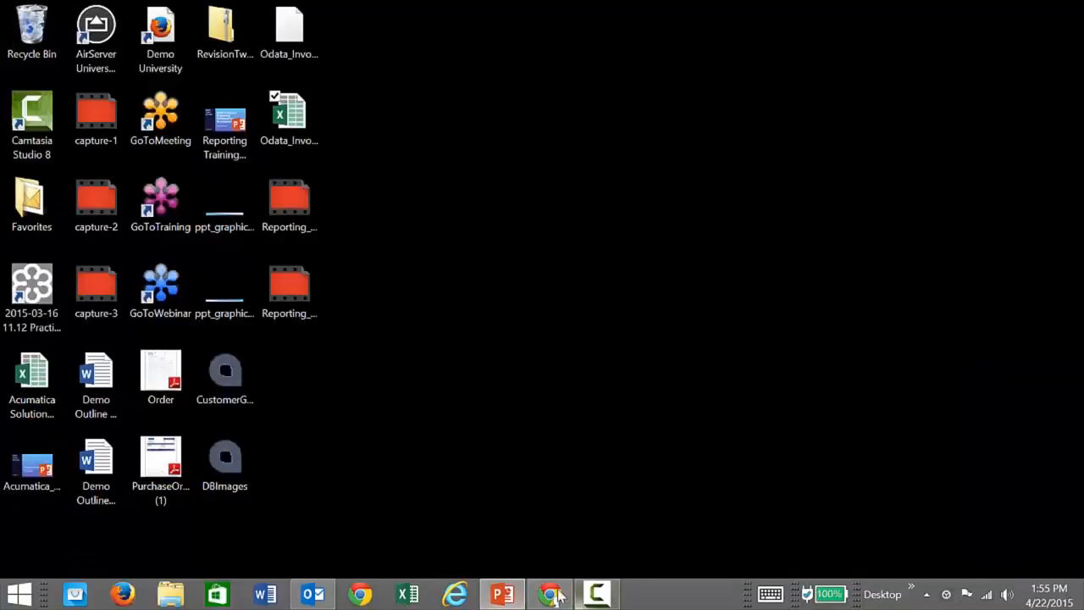
click(555, 594)
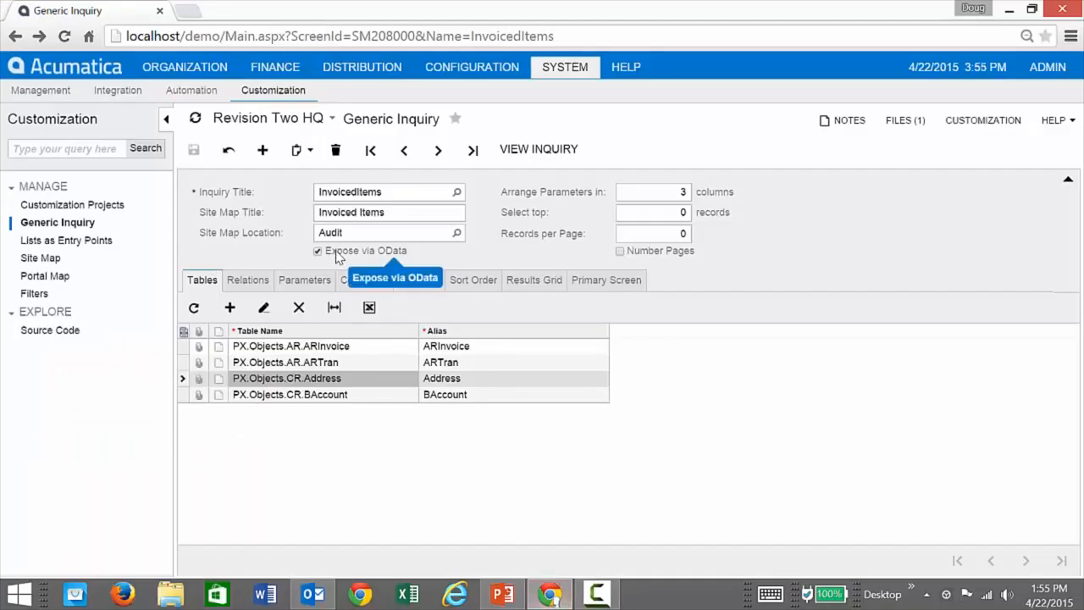
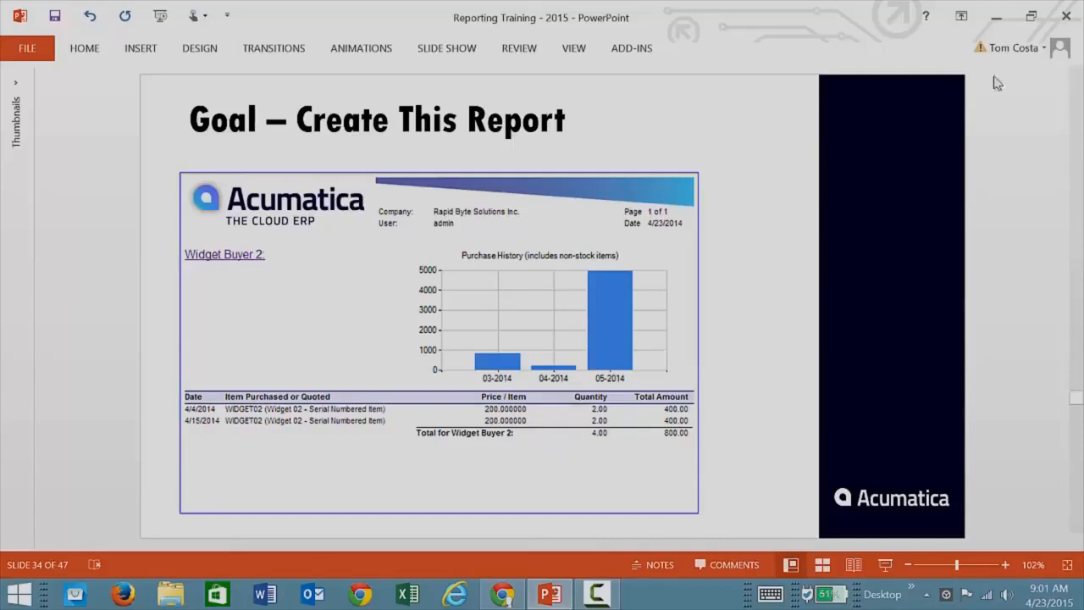
Switch from PowerPoint to Acumatica in Chrome, sign in as admin, and open the Accounts Receivable Invoice/Memo report form.
click(996, 24)
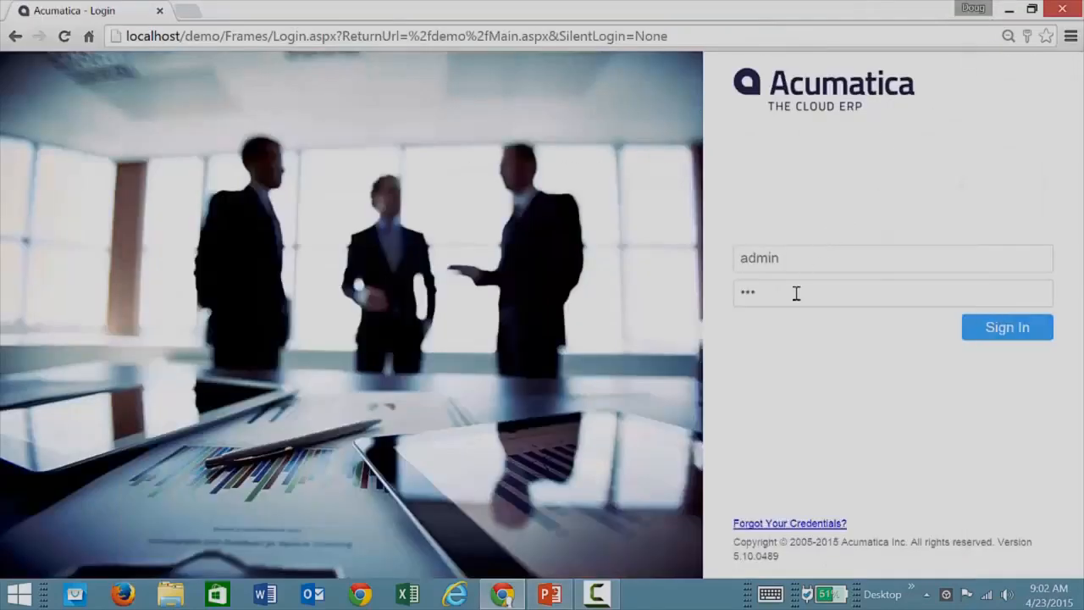
click(1032, 322)
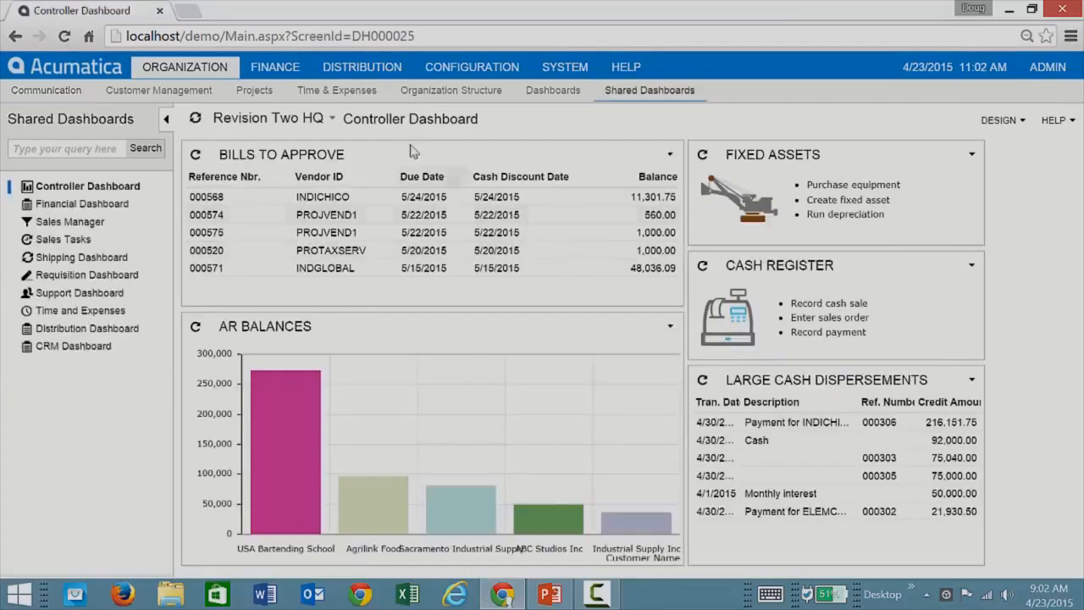
click(270, 68)
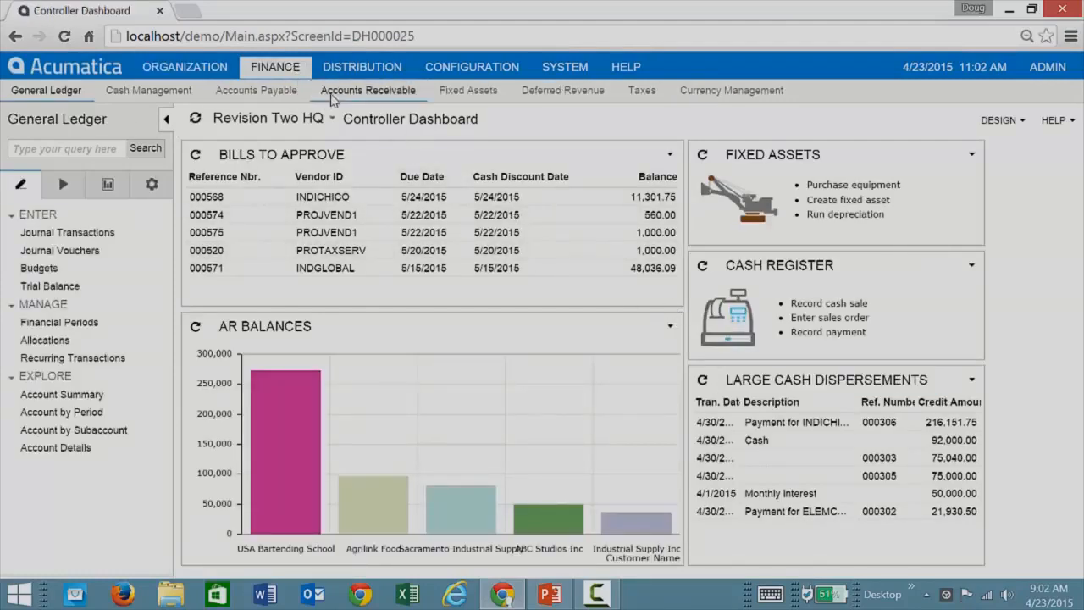
click(333, 93)
click(108, 191)
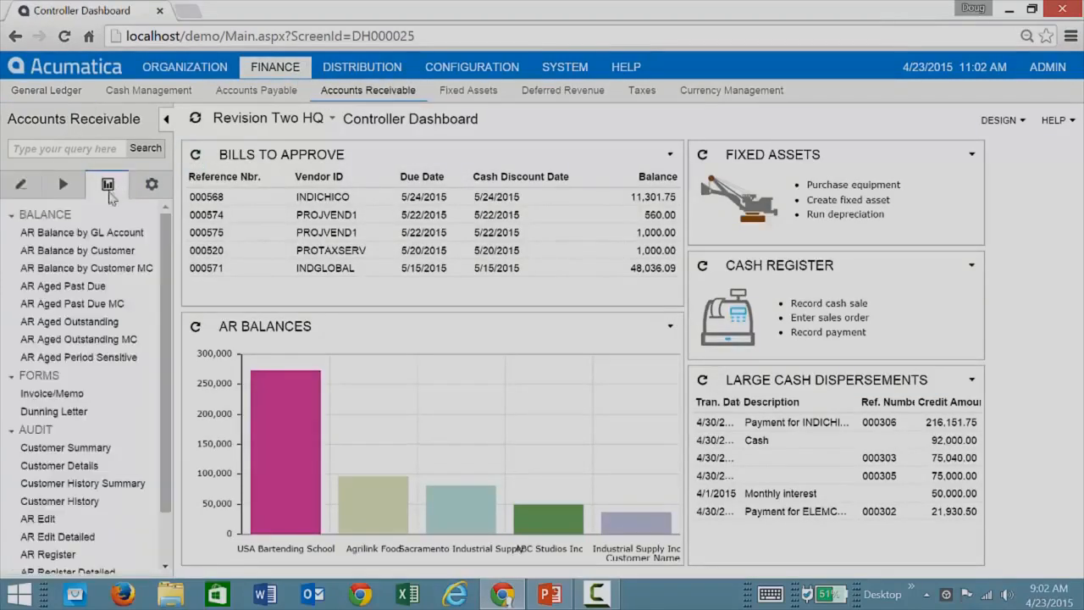
click(43, 395)
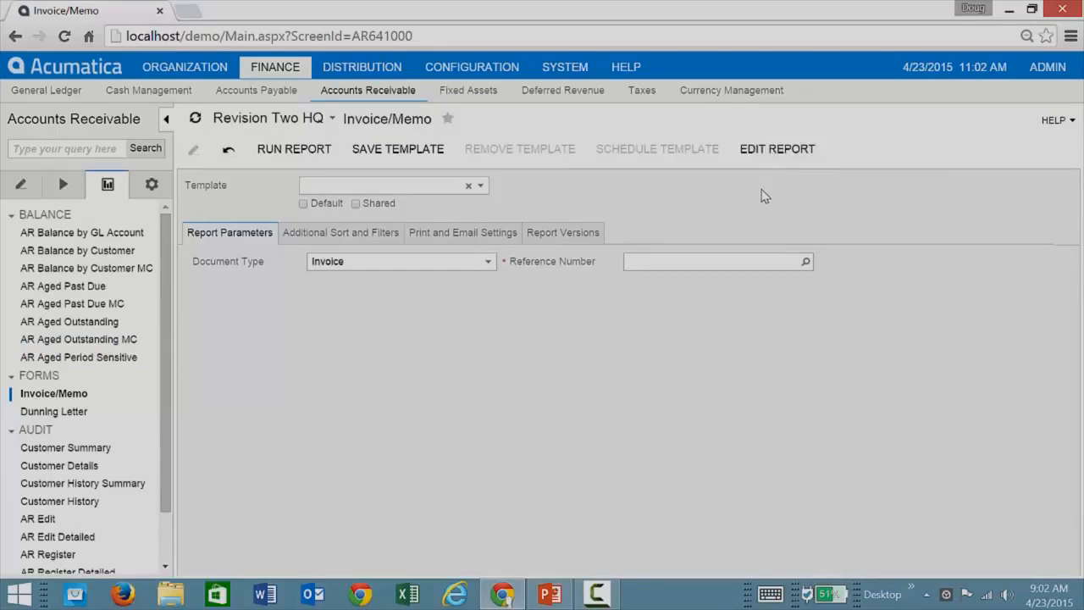
Run the Invoice/Memo report for the first listed USA Bartending School invoice.
click(795, 260)
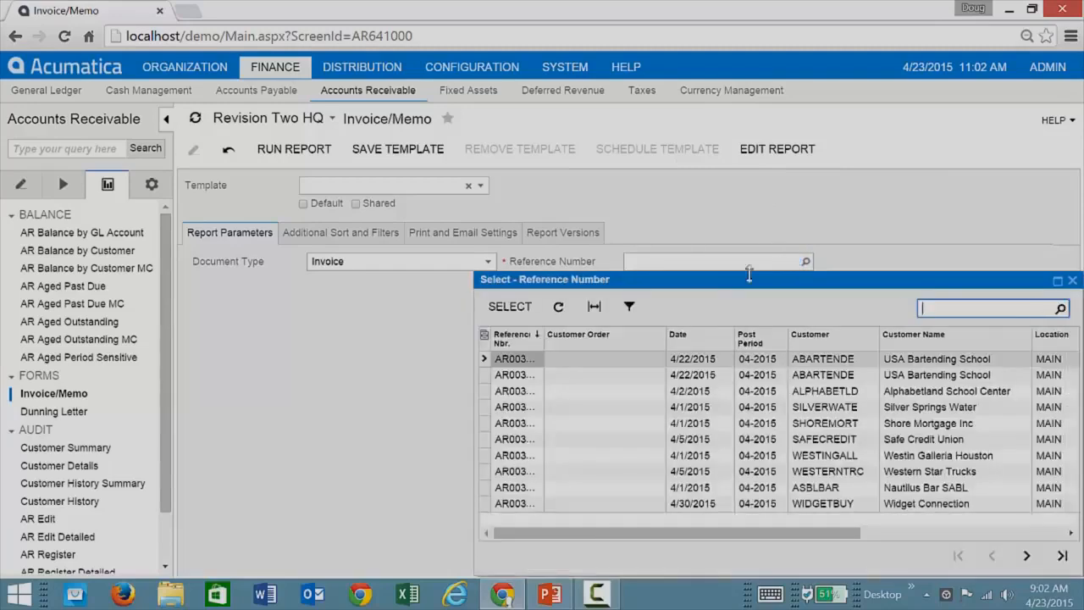
double_click(607, 362)
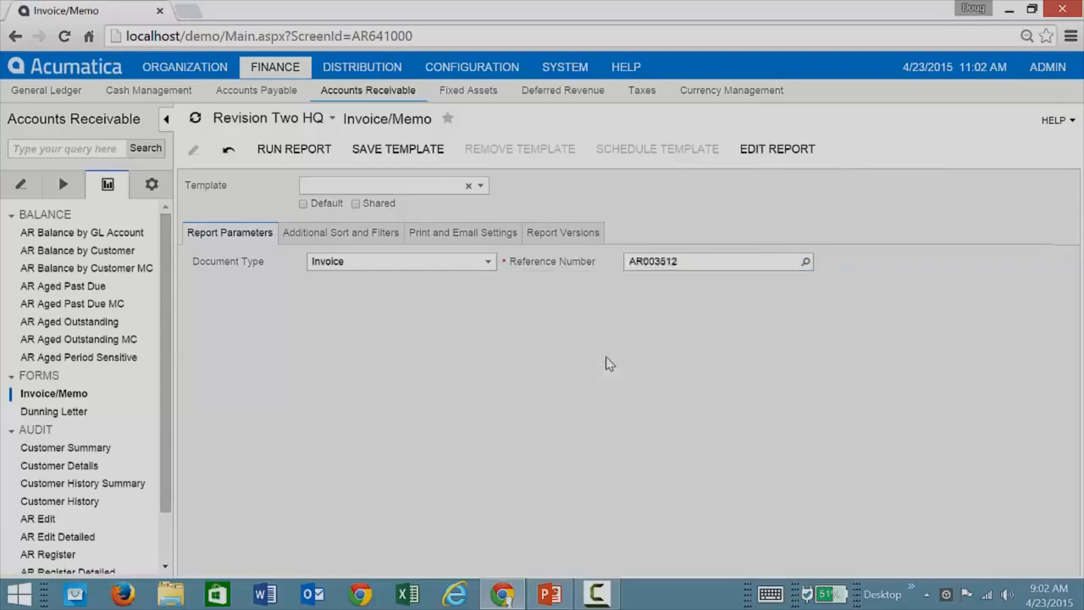
click(323, 160)
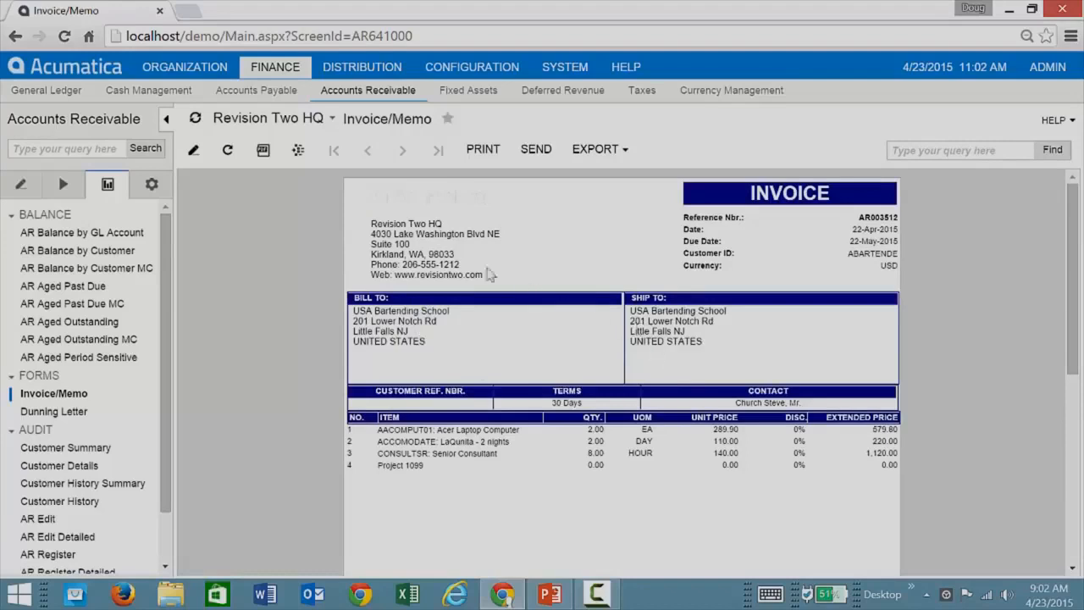
Return to the report parameters and open ar641000.rpx from the server in Acumatica Report Designer, entering the account password.
click(194, 154)
click(740, 163)
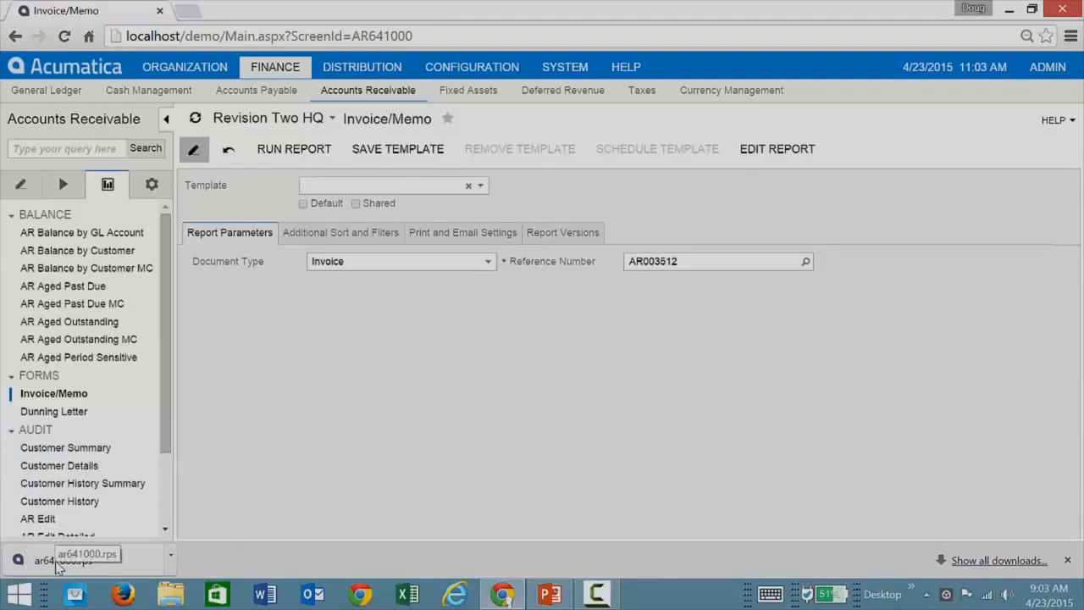
click(57, 563)
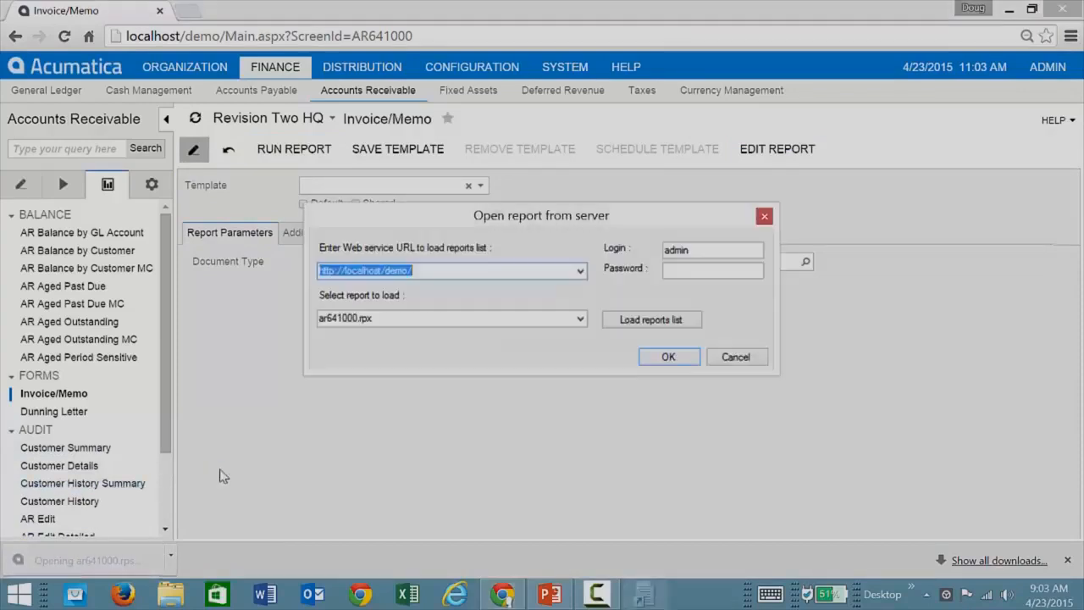
click(710, 270)
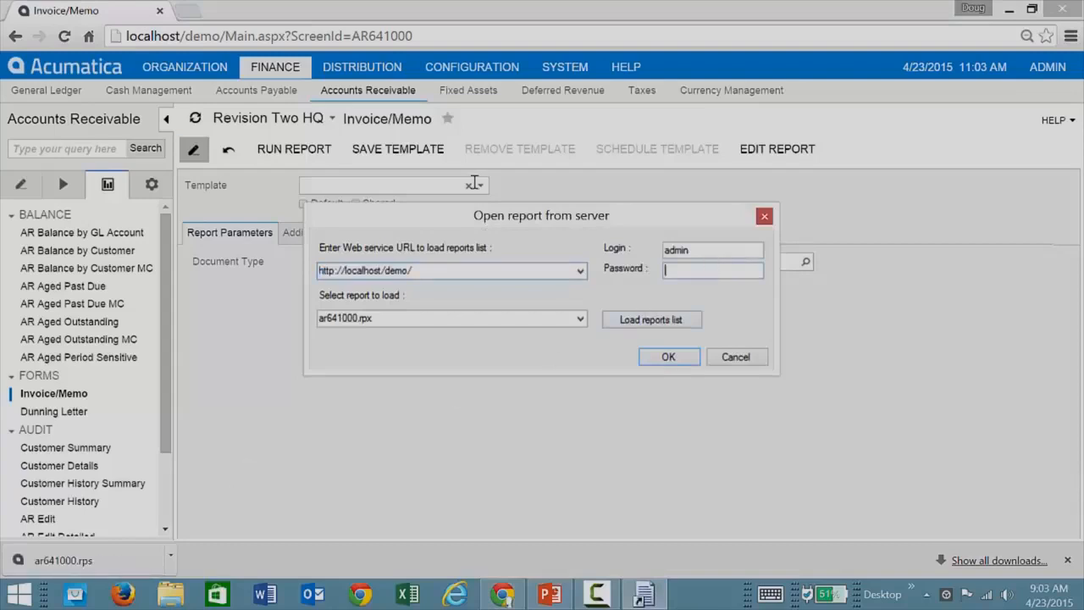
text(•••)
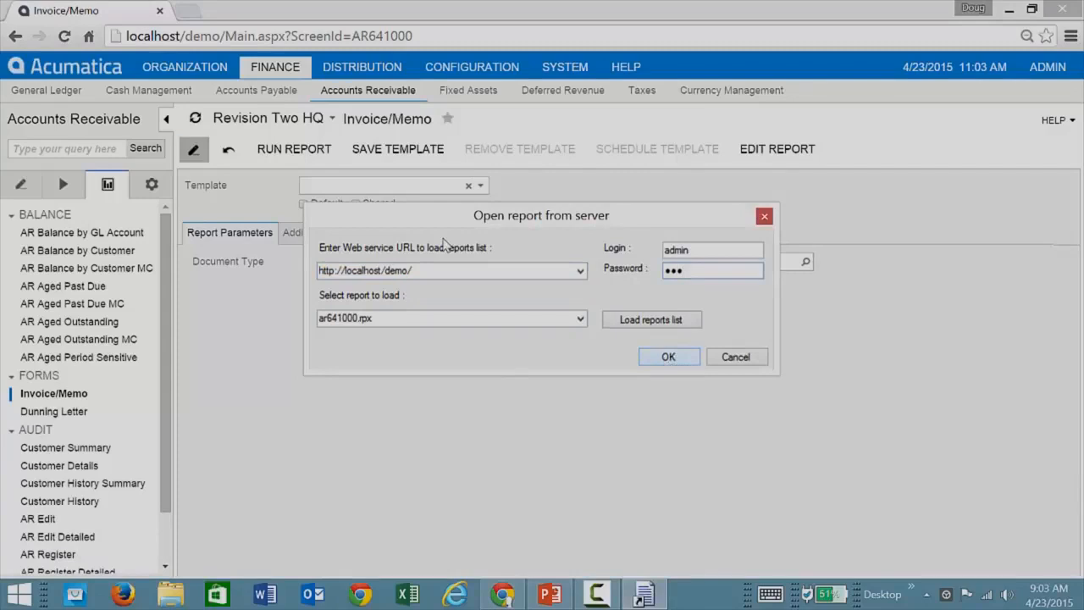
key(Return)
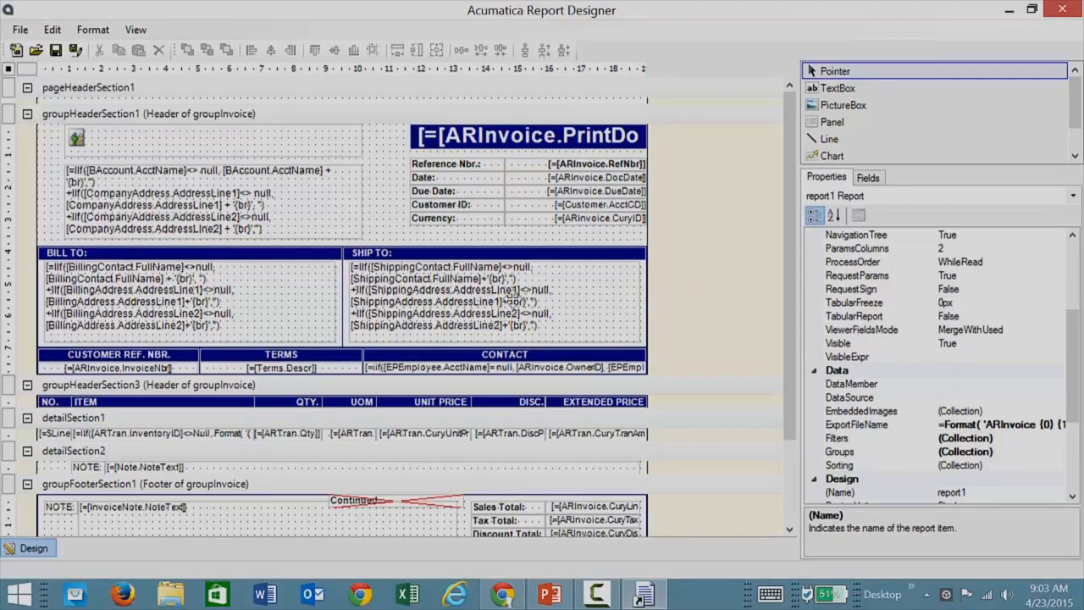
Set the background color of the Ship To address text box to light green (192, 255, 192).
click(513, 301)
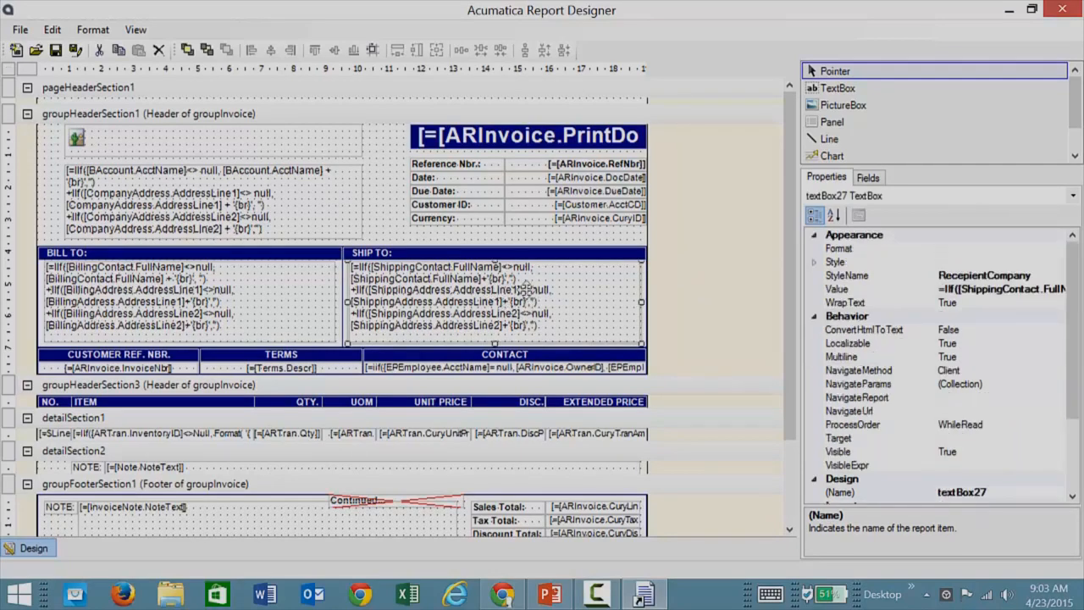
click(814, 262)
click(964, 277)
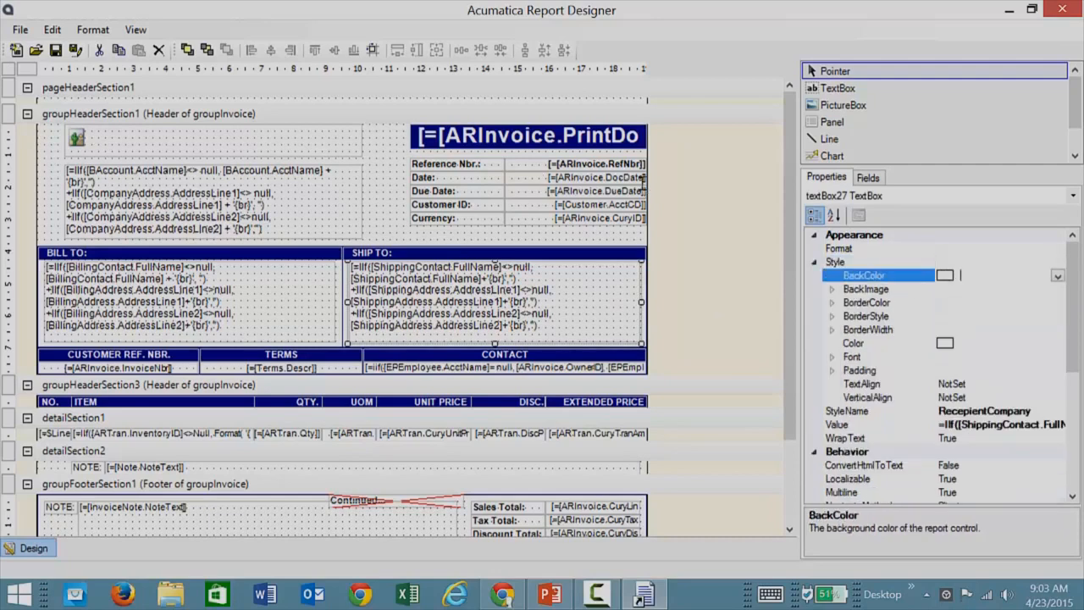
click(1058, 278)
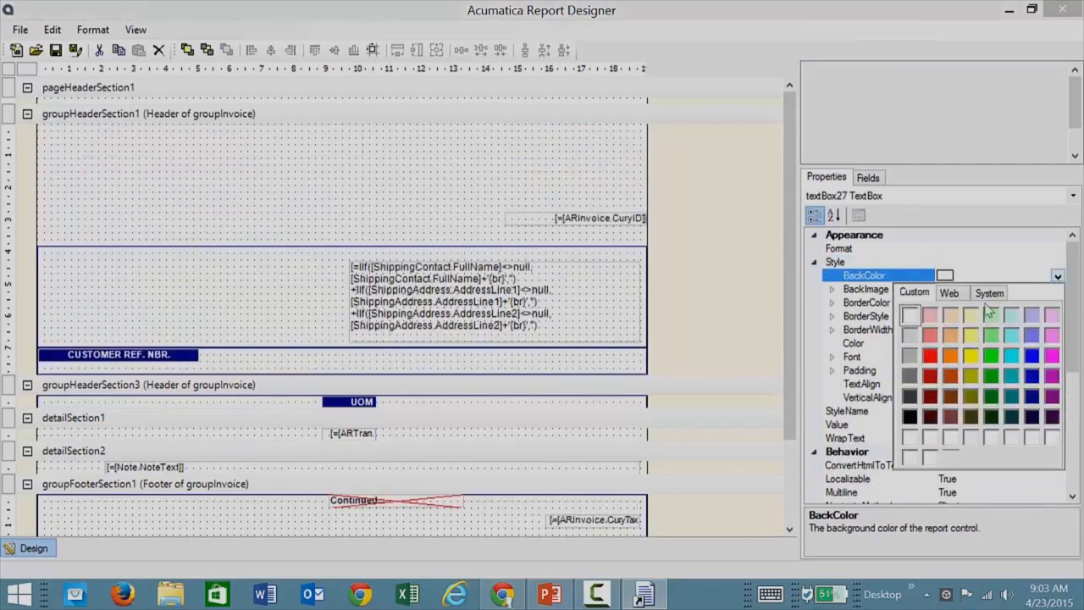
click(990, 325)
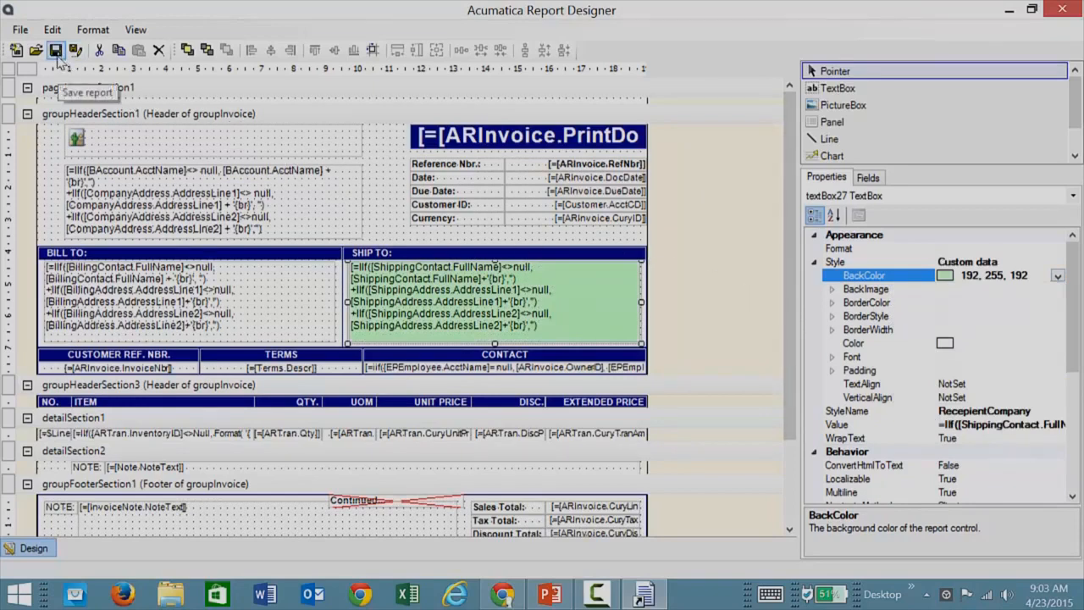
Save ar641000.rpx to the server as a new version with the description "green version".
click(20, 30)
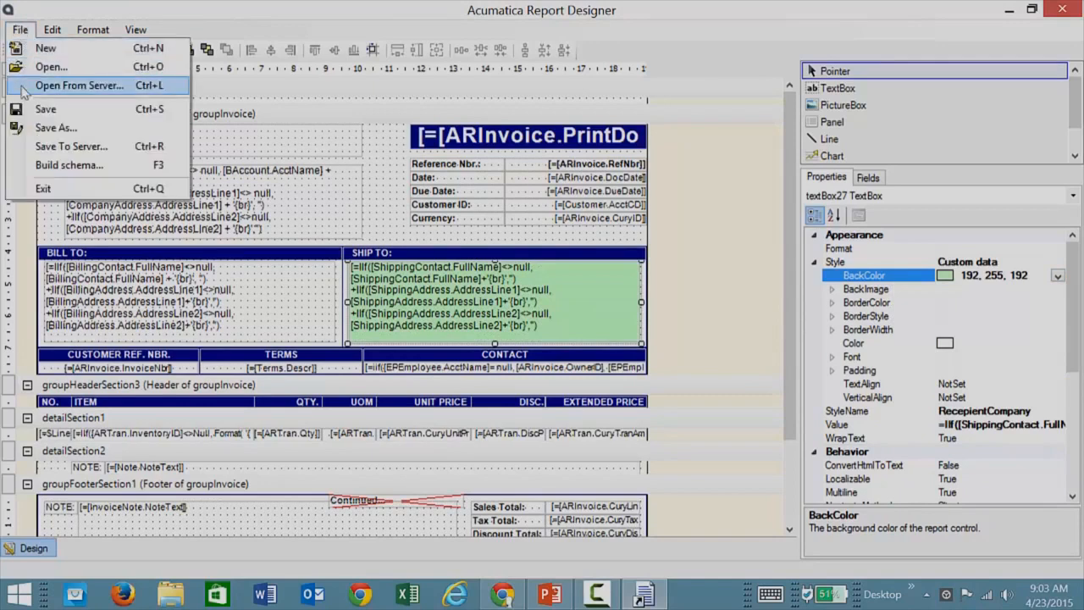
click(52, 150)
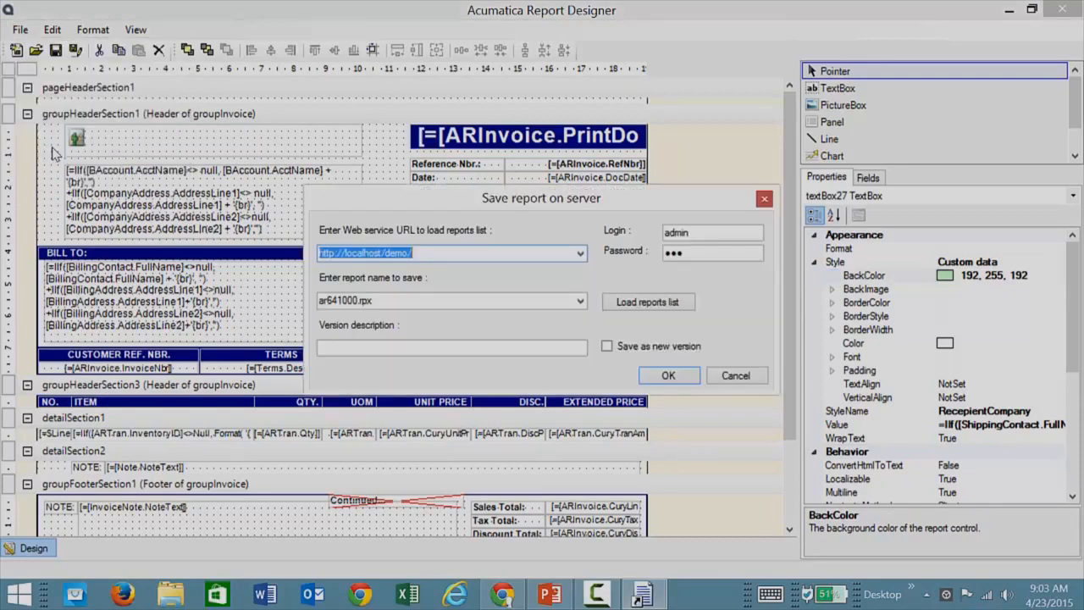
click(383, 348)
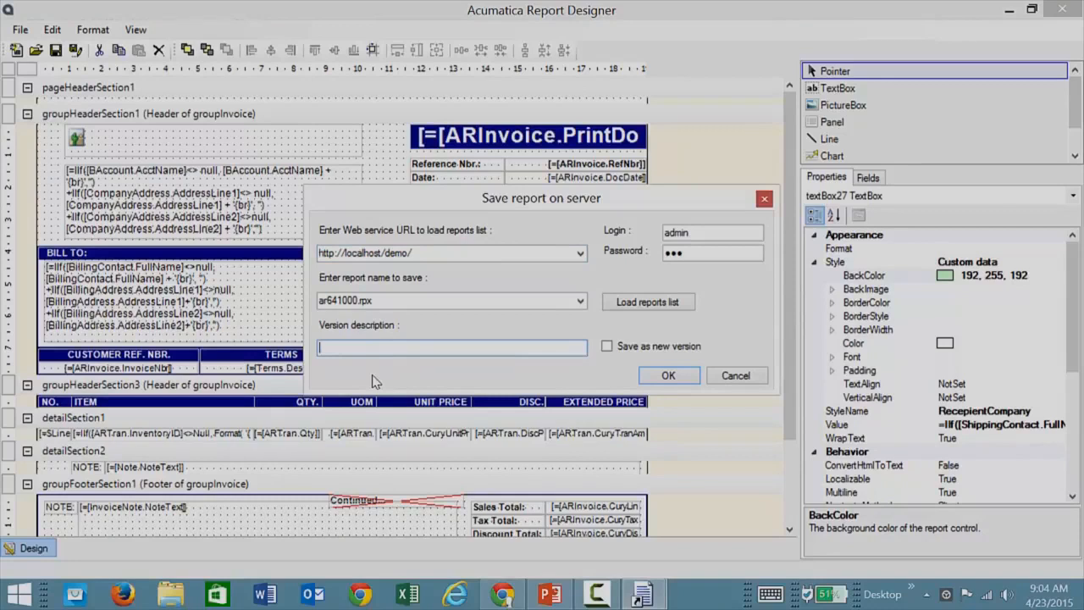
text(green version)
click(608, 346)
click(667, 378)
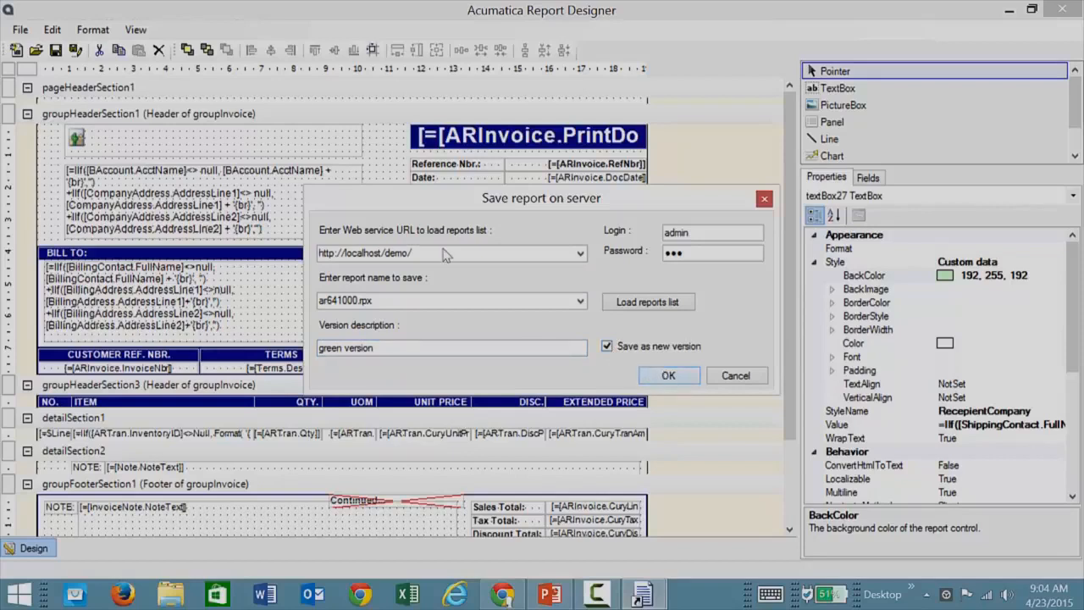
click(668, 376)
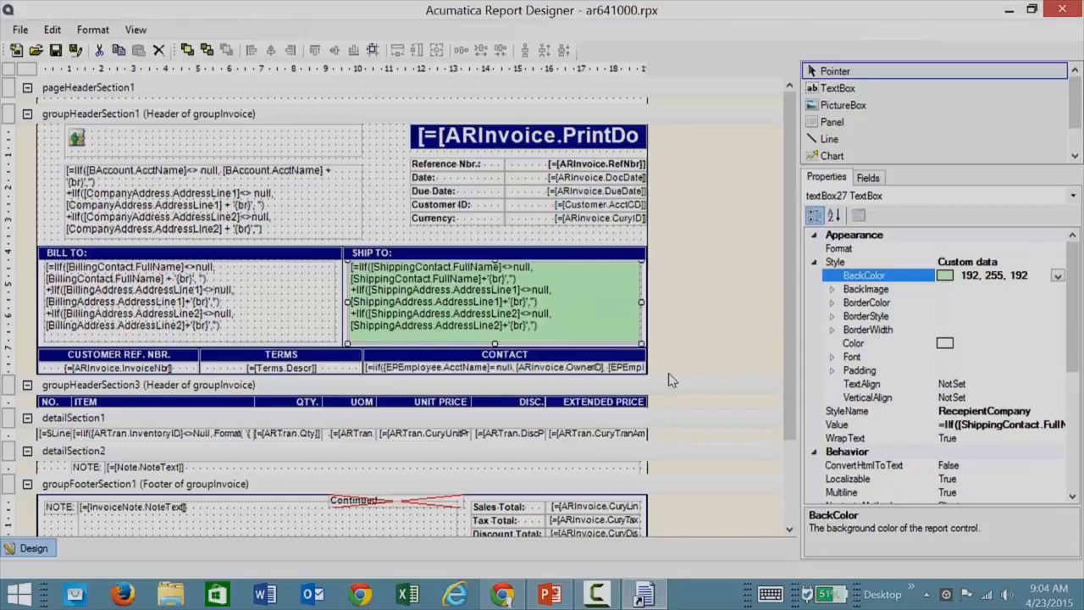
Switch to Chrome, reload the Invoice/Memo form, and check which report version is active.
click(501, 596)
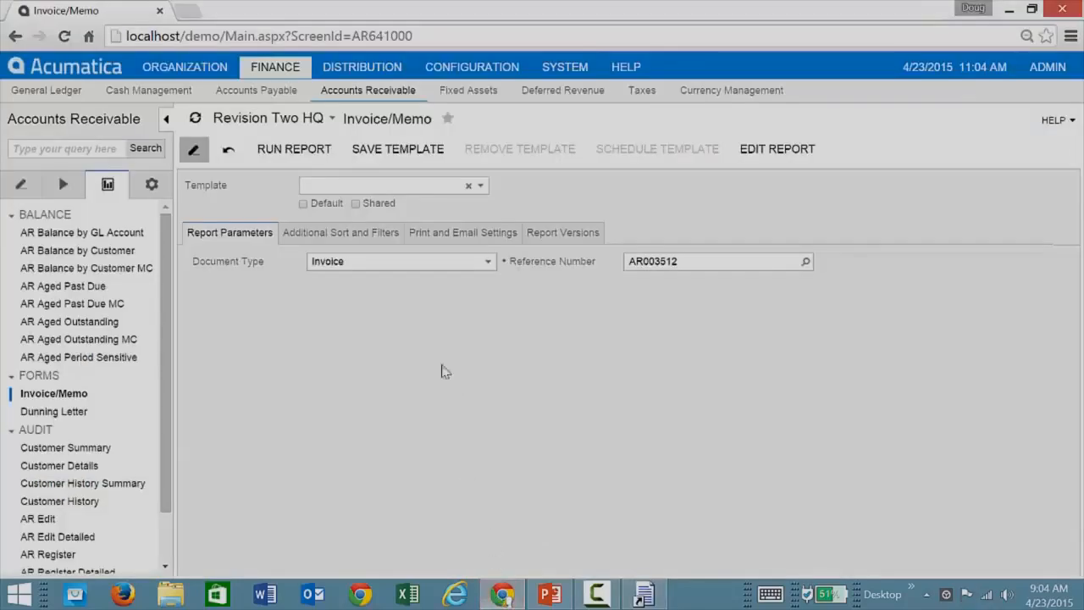
click(56, 395)
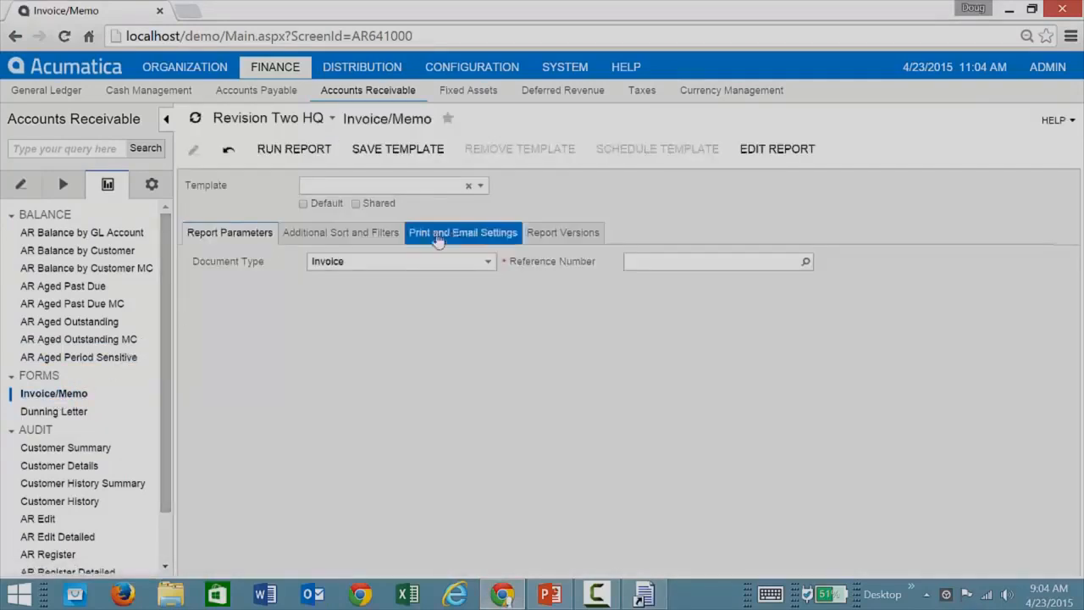
click(539, 236)
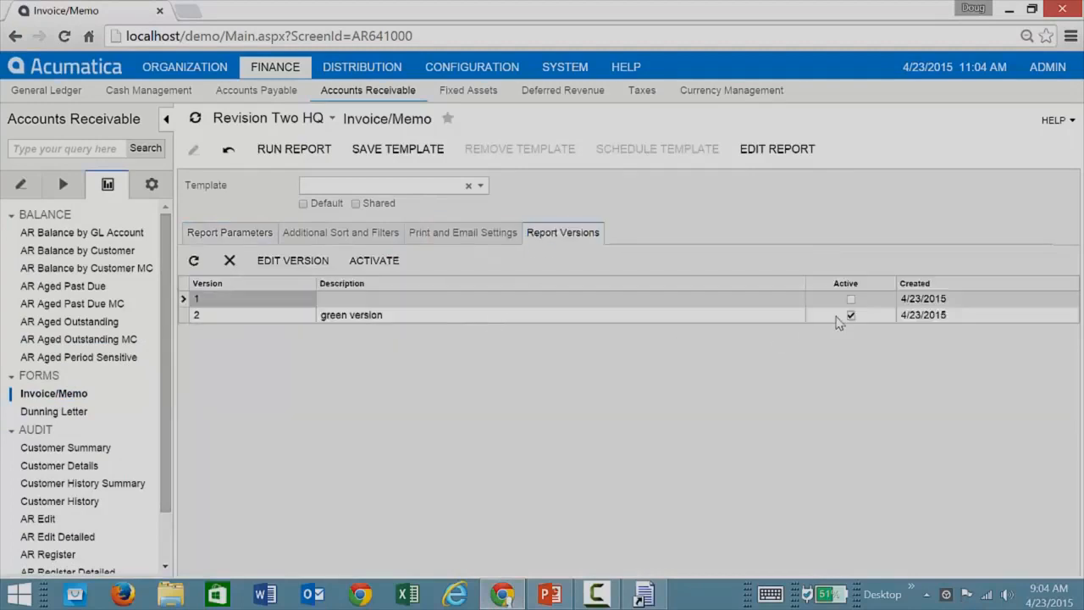
Rerun the Invoice/Memo report for the first listed invoice to check the Ship To background.
click(233, 237)
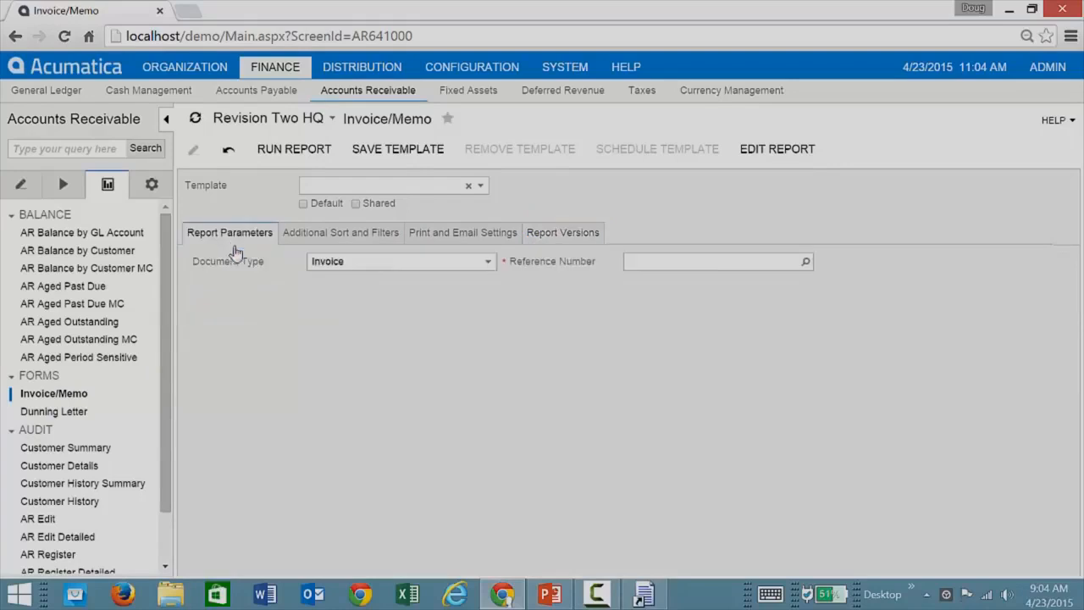
click(803, 263)
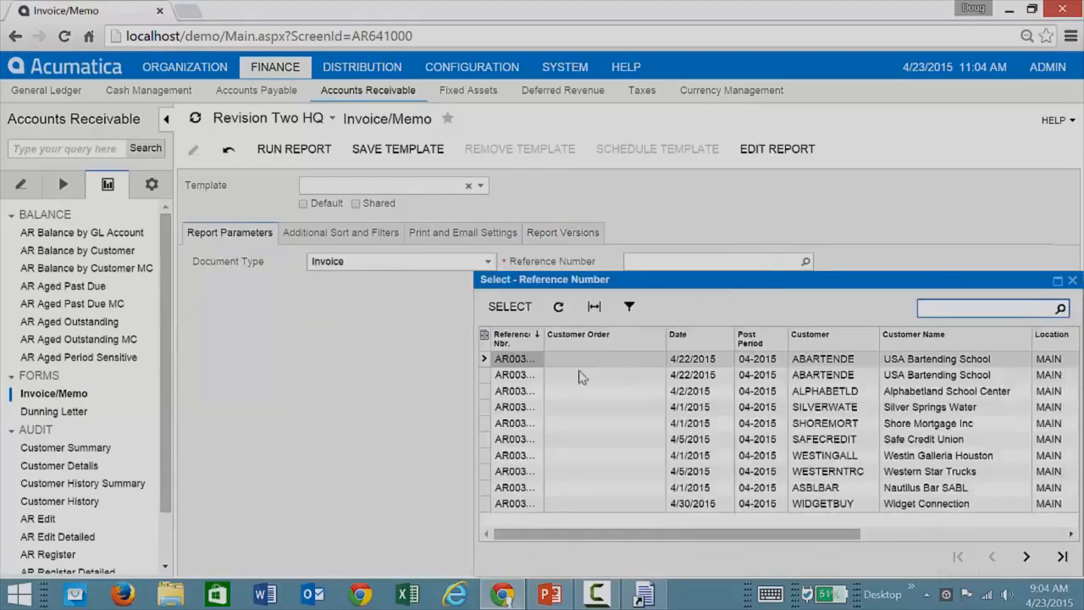
double_click(581, 363)
click(313, 152)
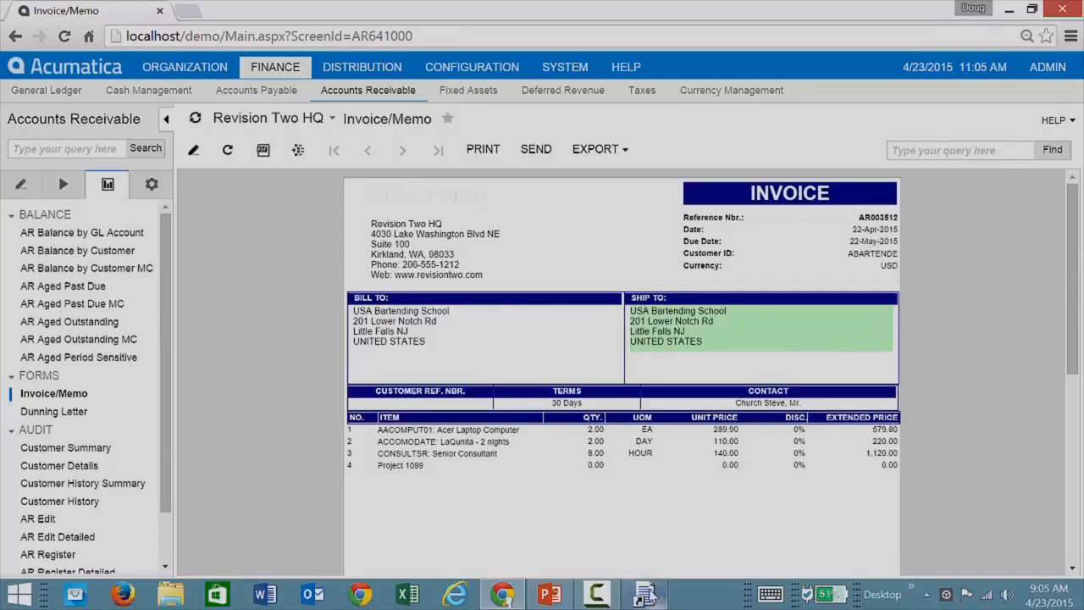
Switch back to Acumatica Report Designer and exit it.
click(649, 595)
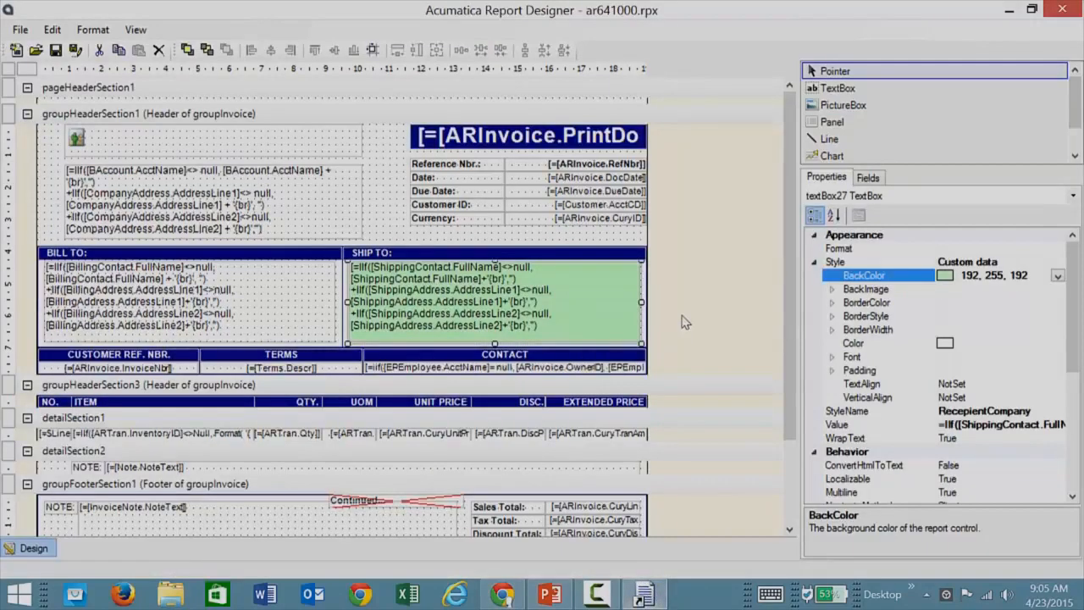
click(20, 29)
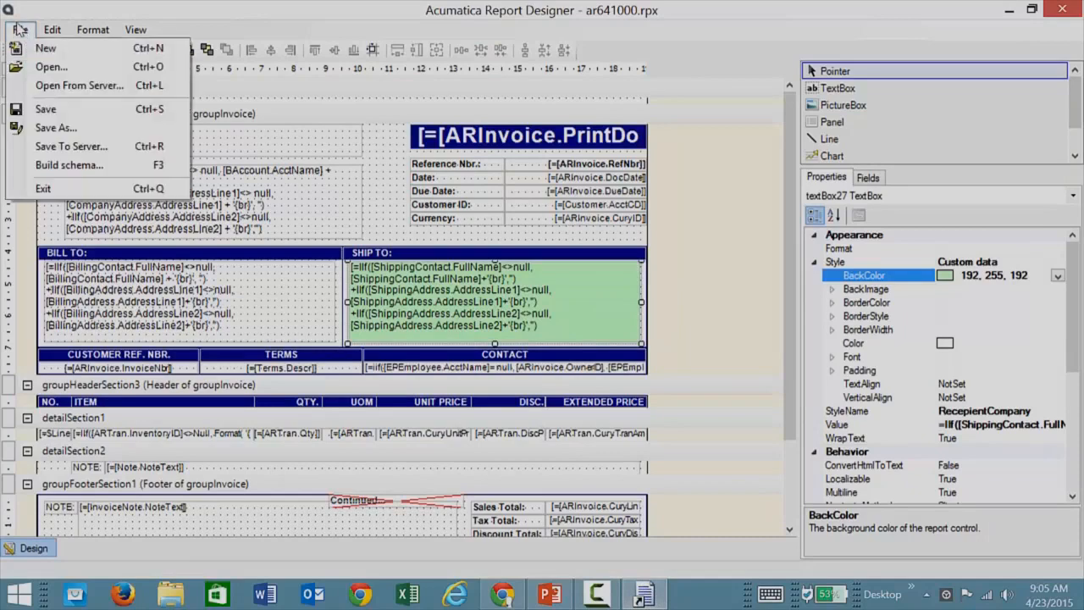
click(49, 189)
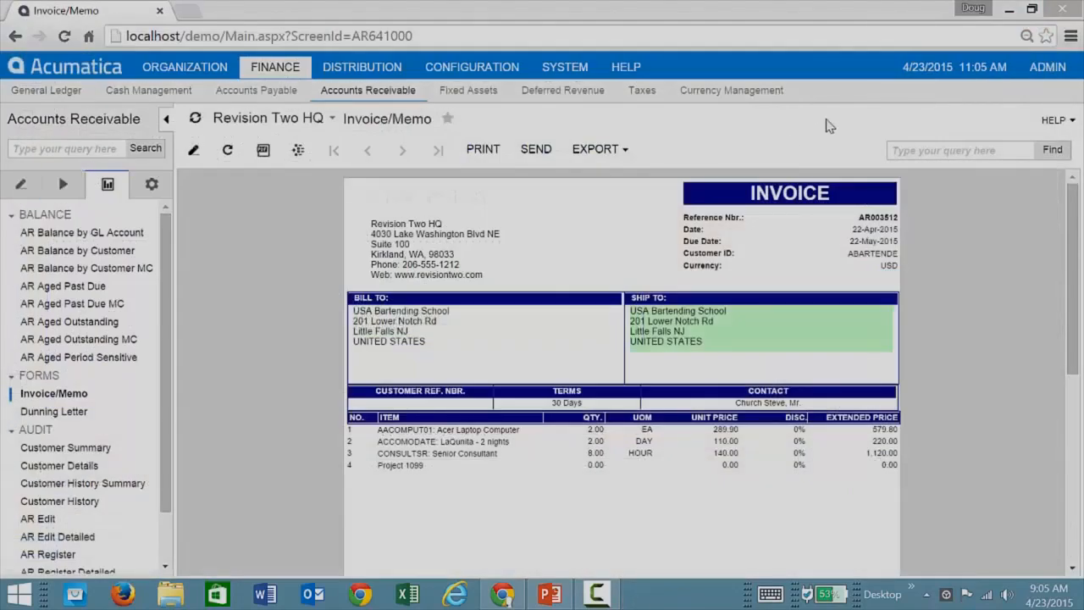
Open the SOItemsBy report file from the desktop in Acumatica Report Designer and bring up its Schema Builder.
click(1009, 11)
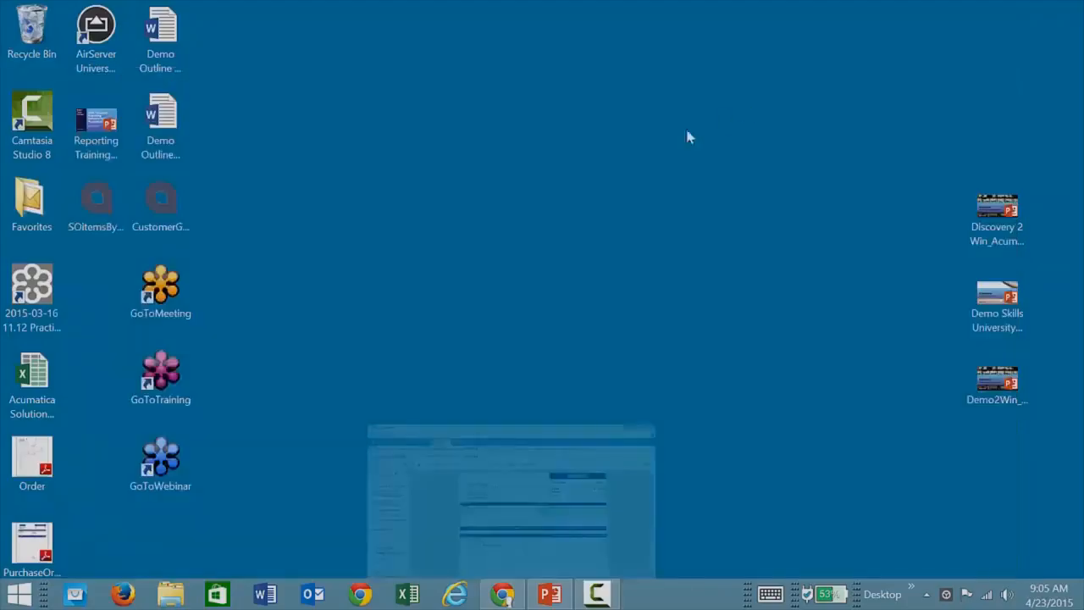
double_click(98, 211)
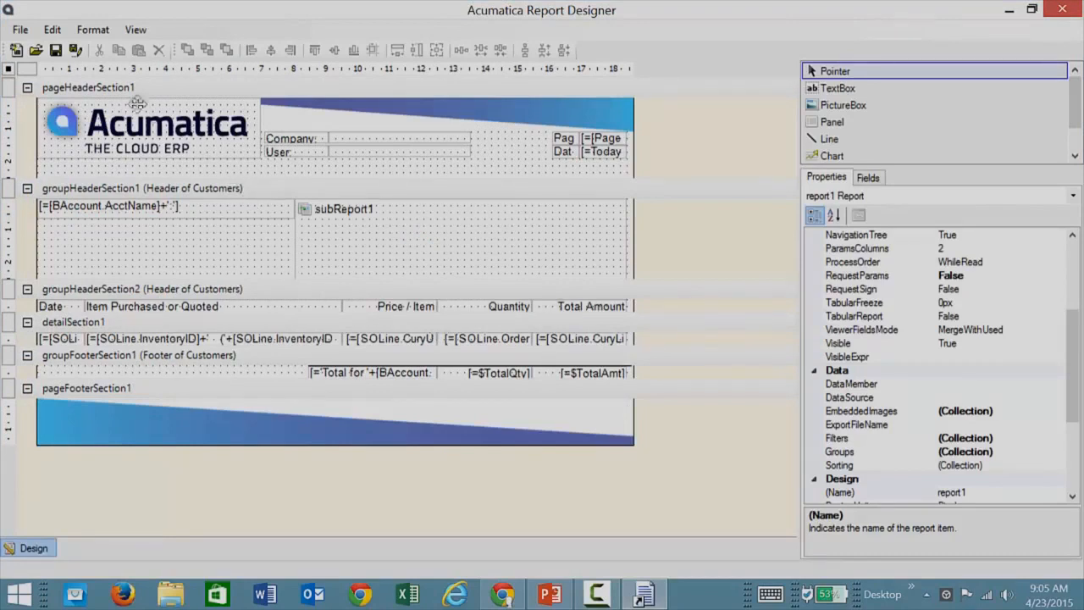
click(20, 30)
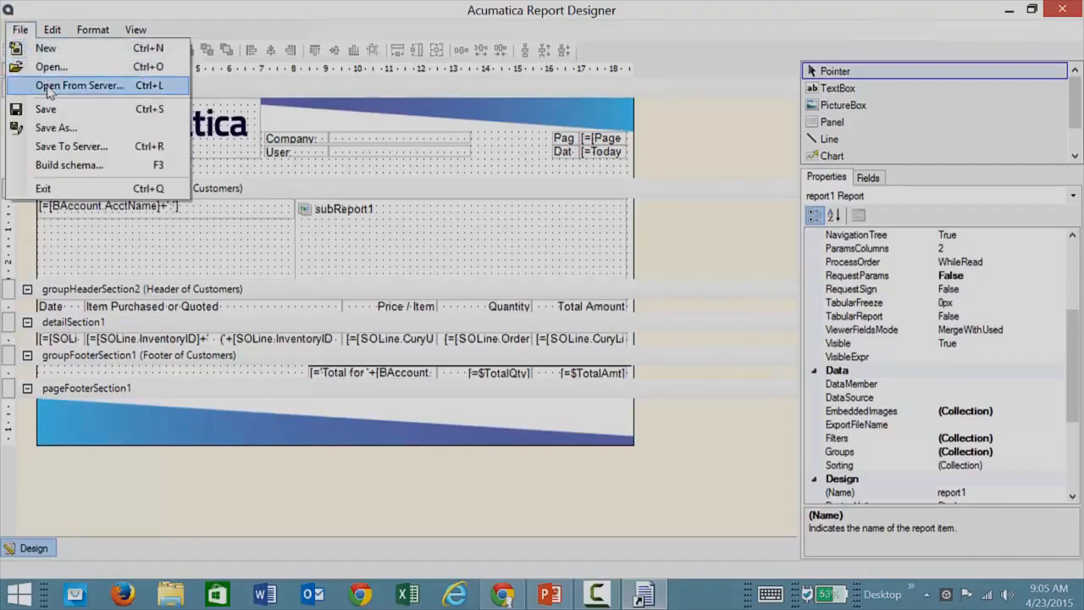
click(65, 165)
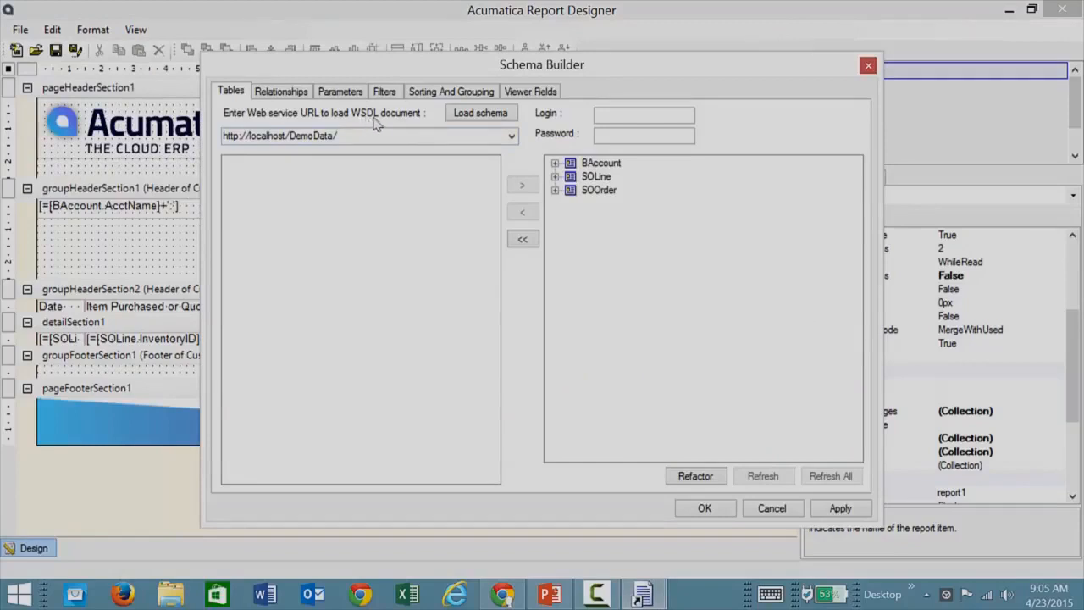
click(635, 116)
text(admin)
key(Tab)
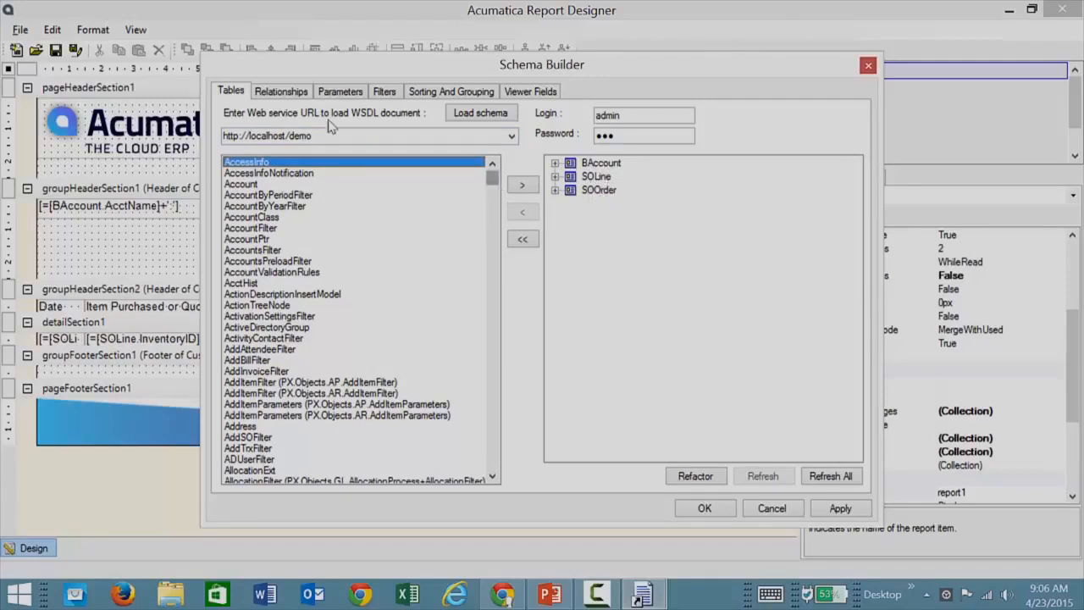
drag(492, 190, 506, 169)
Review the report's table relationships, parameters, filters, and sorting and grouping, and close the Schema Builder.
click(281, 93)
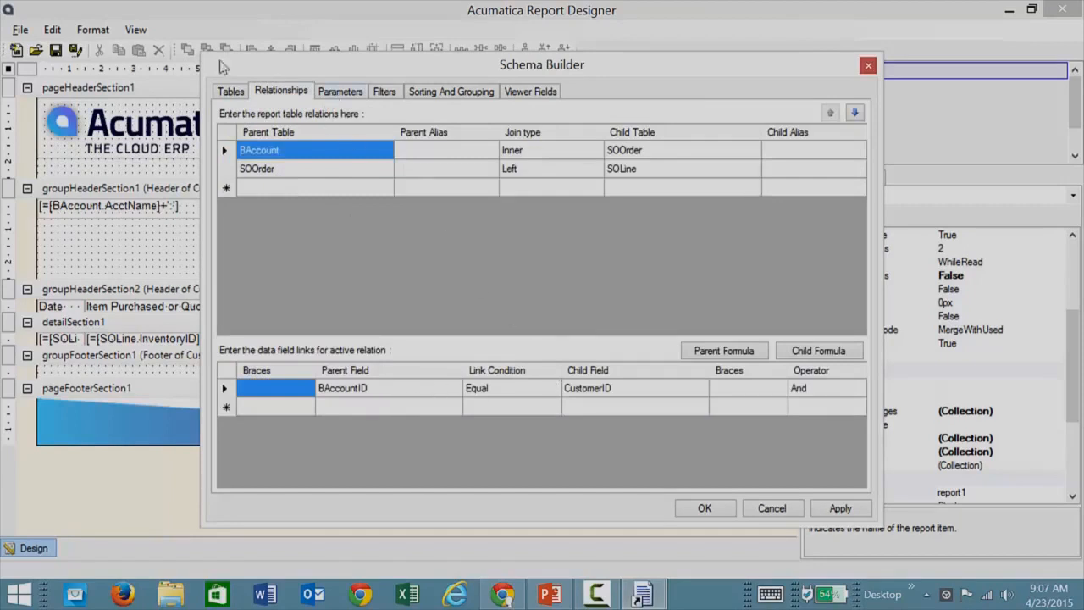
click(330, 98)
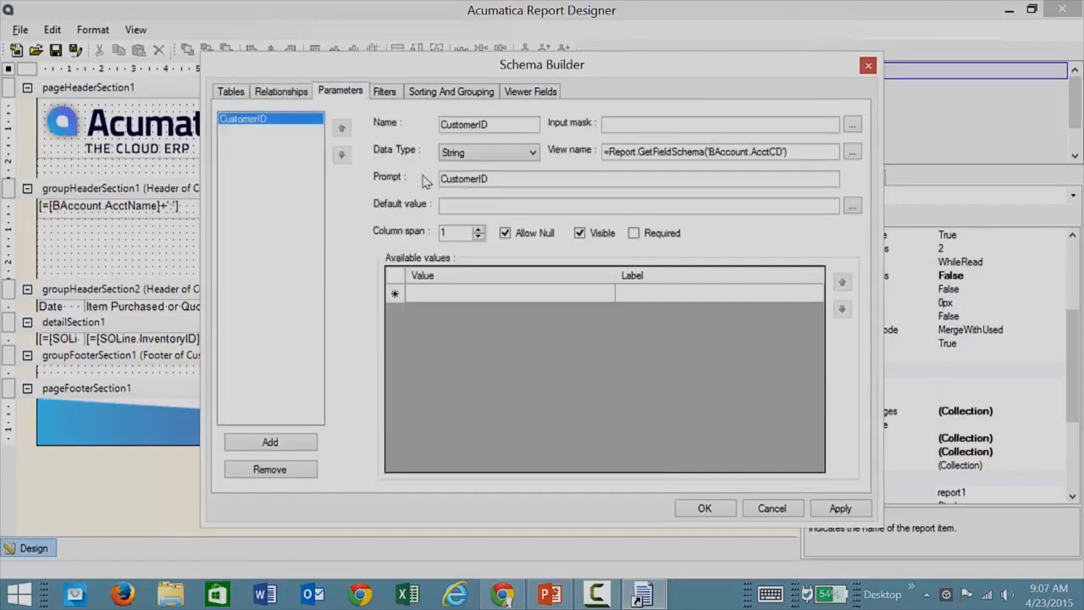
click(388, 95)
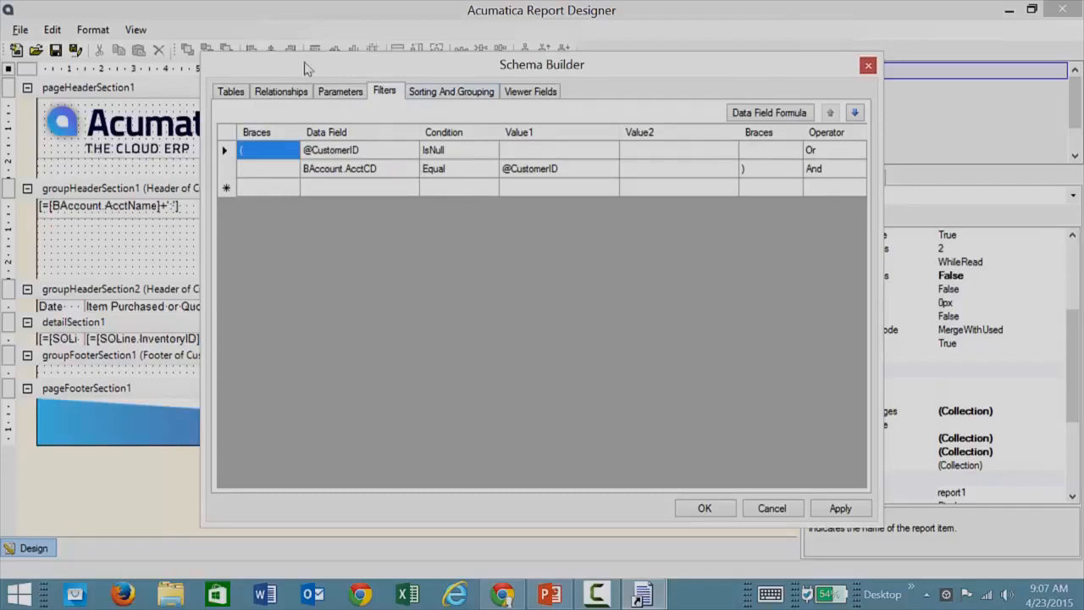
click(456, 93)
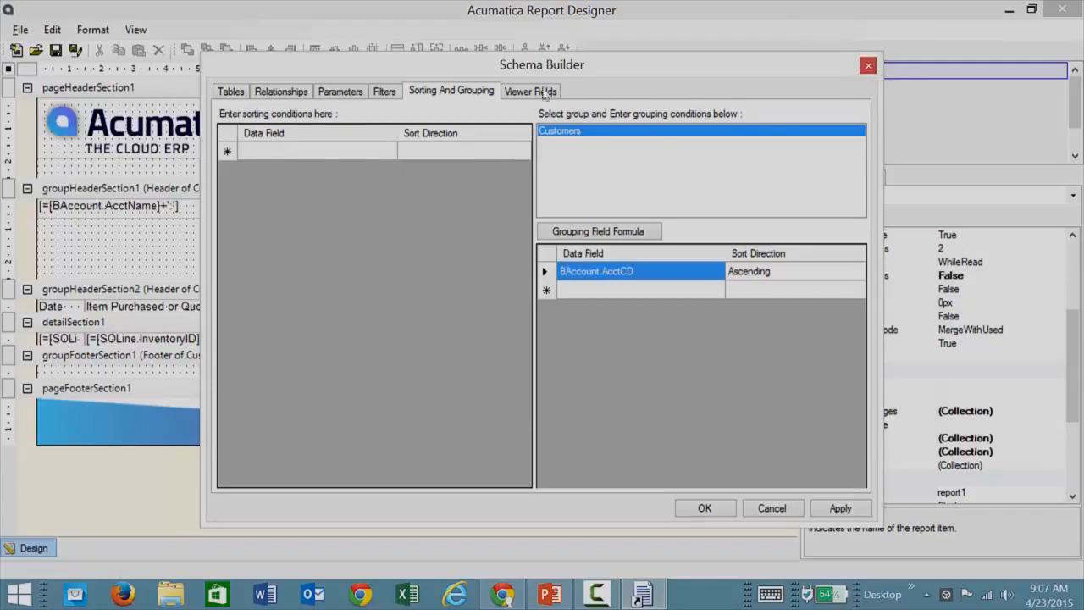
click(868, 66)
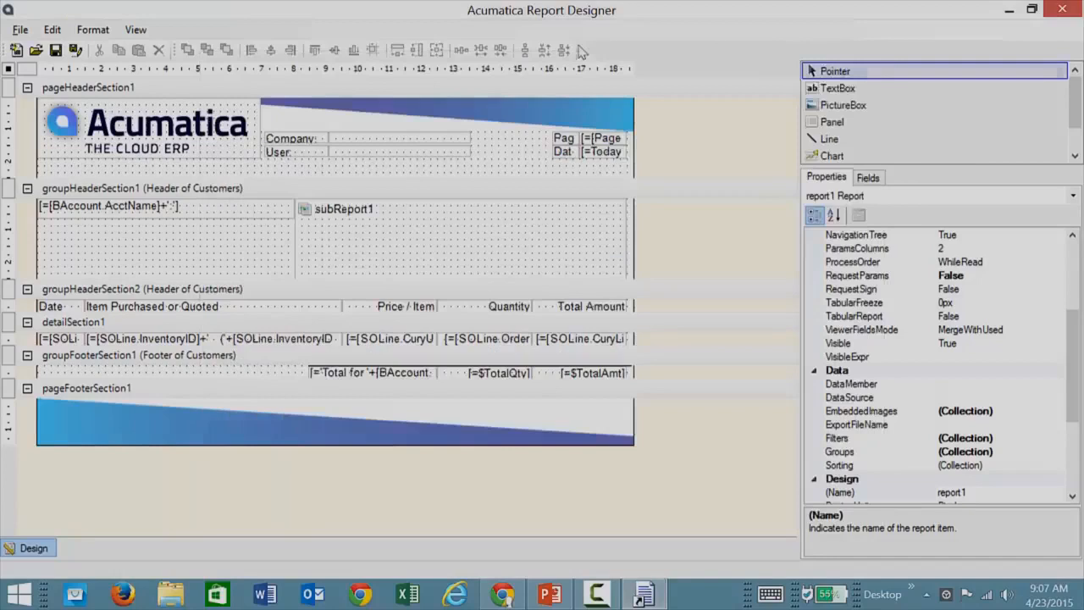
Place the BAccountID field from the BAccount table in the page header section and delete it again.
click(869, 177)
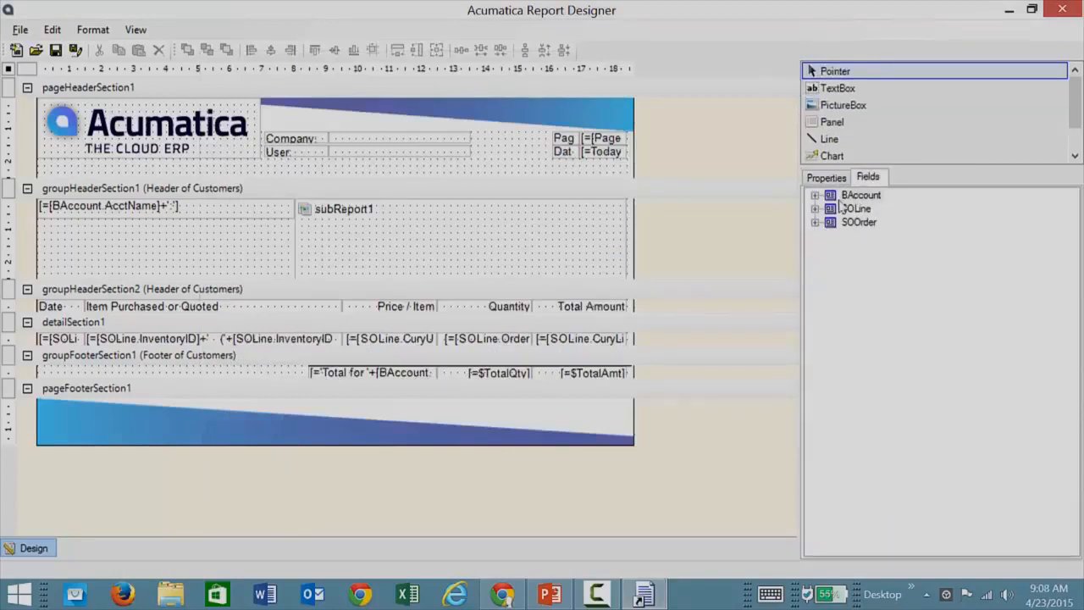
click(815, 194)
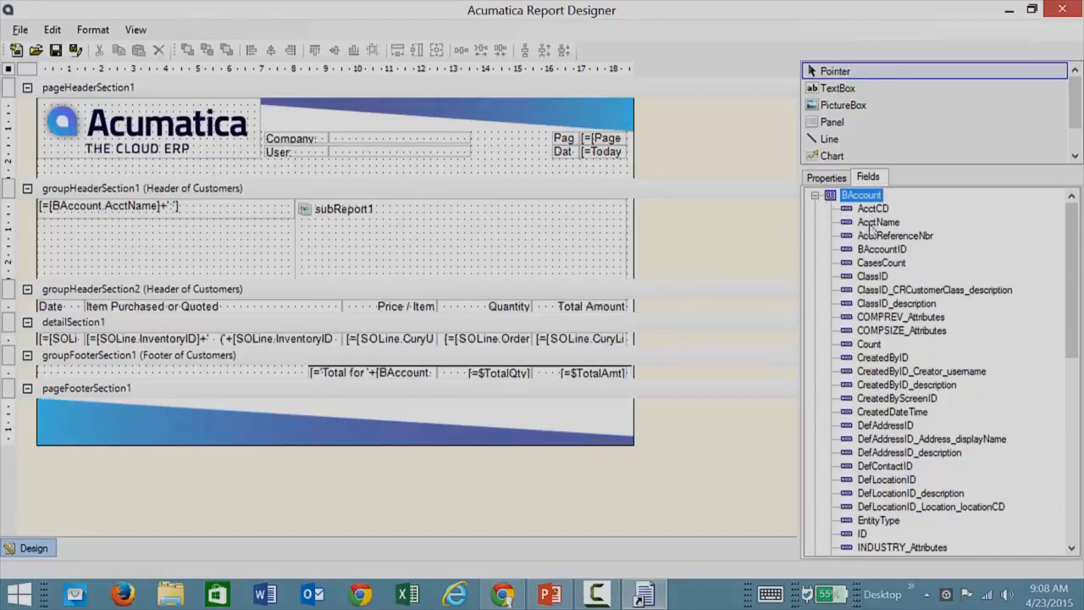
drag(882, 250, 505, 169)
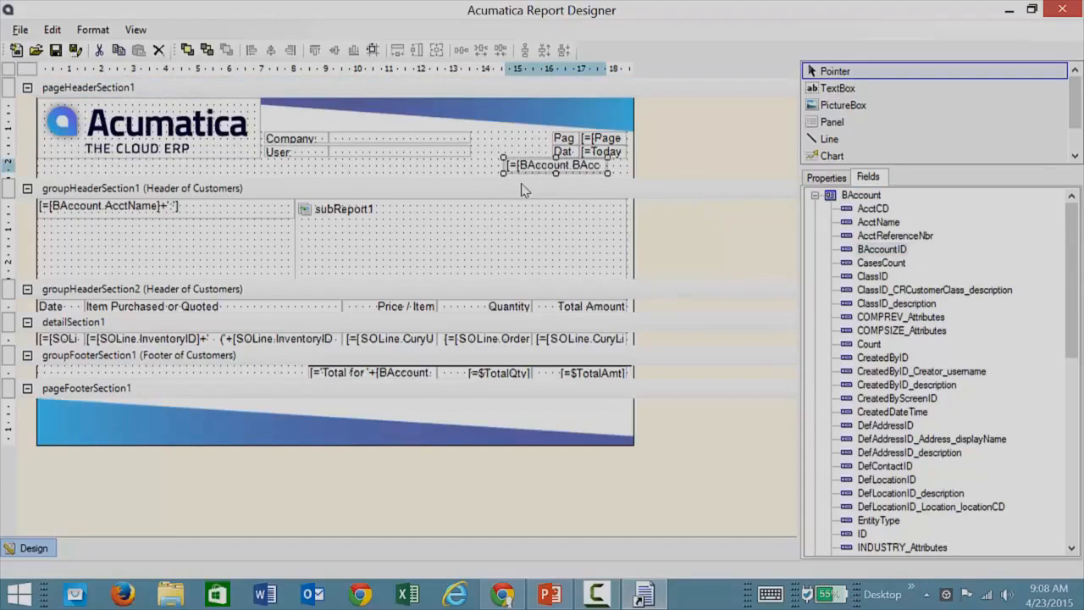
key(Delete)
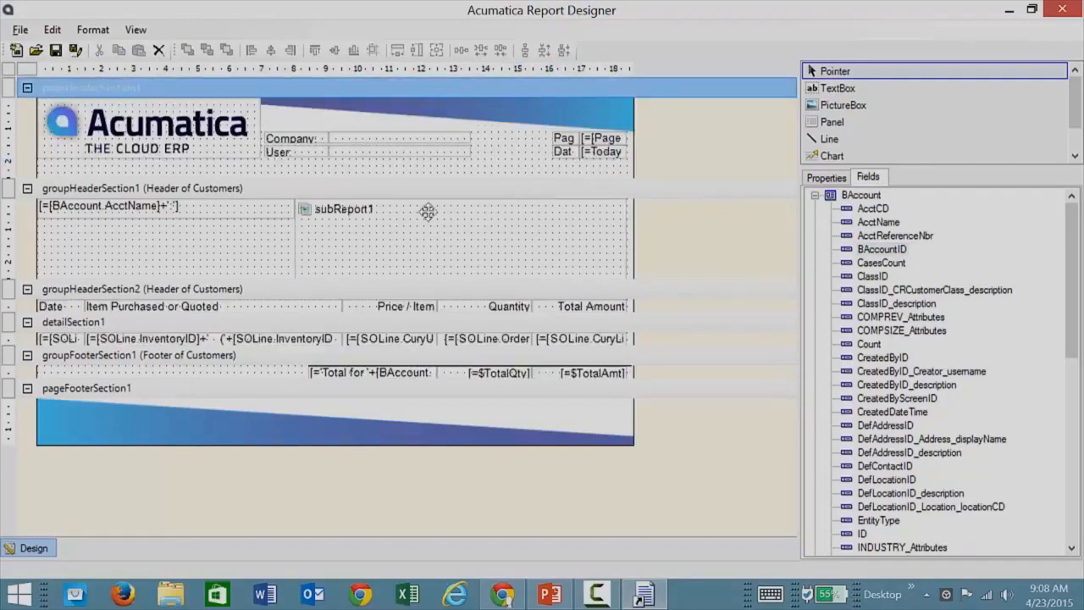
Examine the properties of groupHeaderSection2 and the list of all report elements.
click(161, 291)
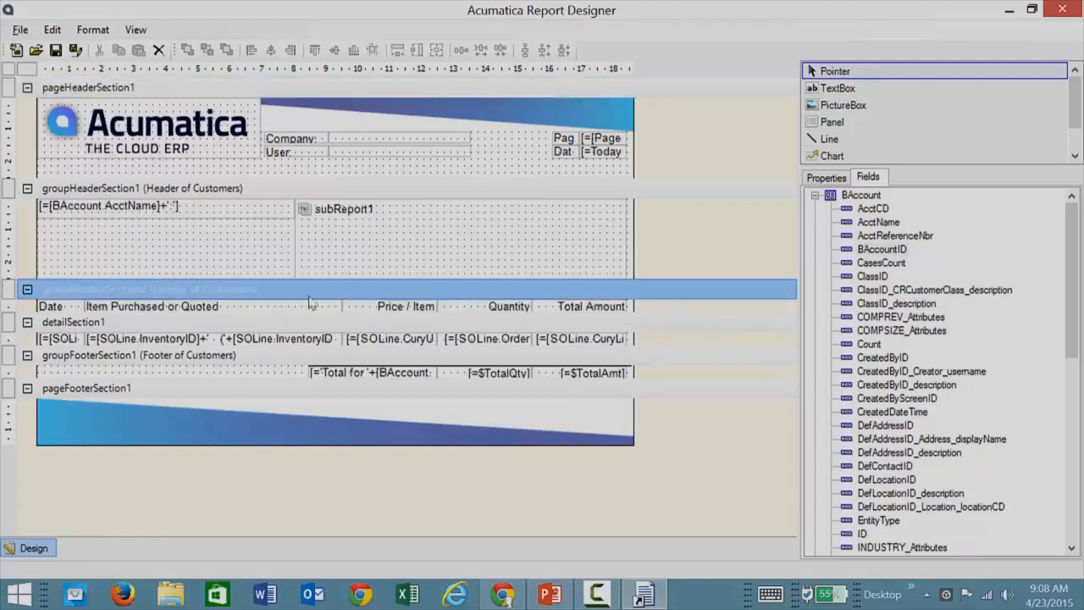
click(815, 196)
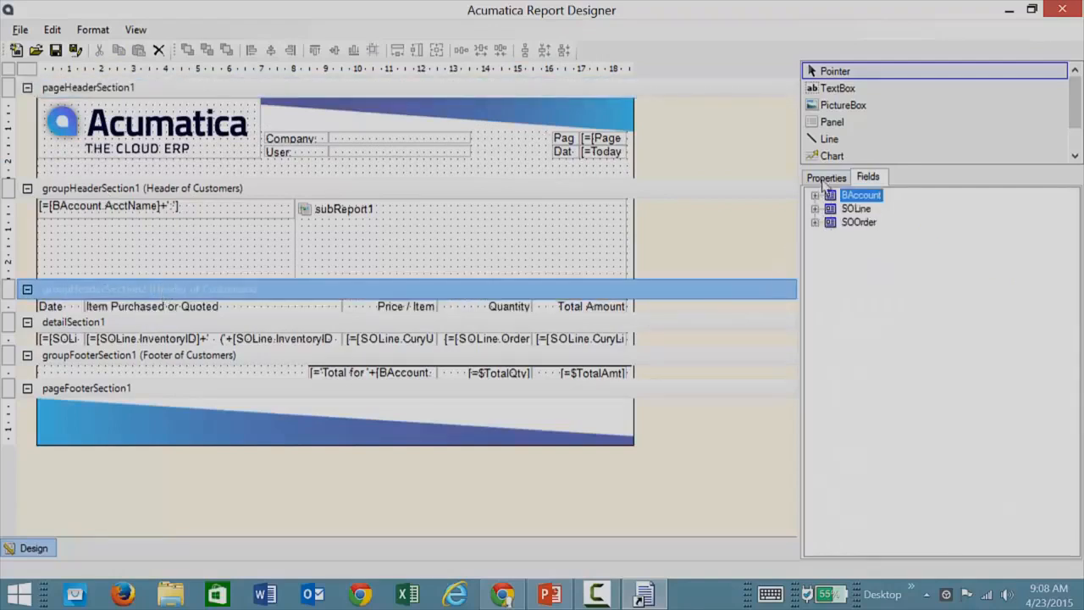
click(826, 177)
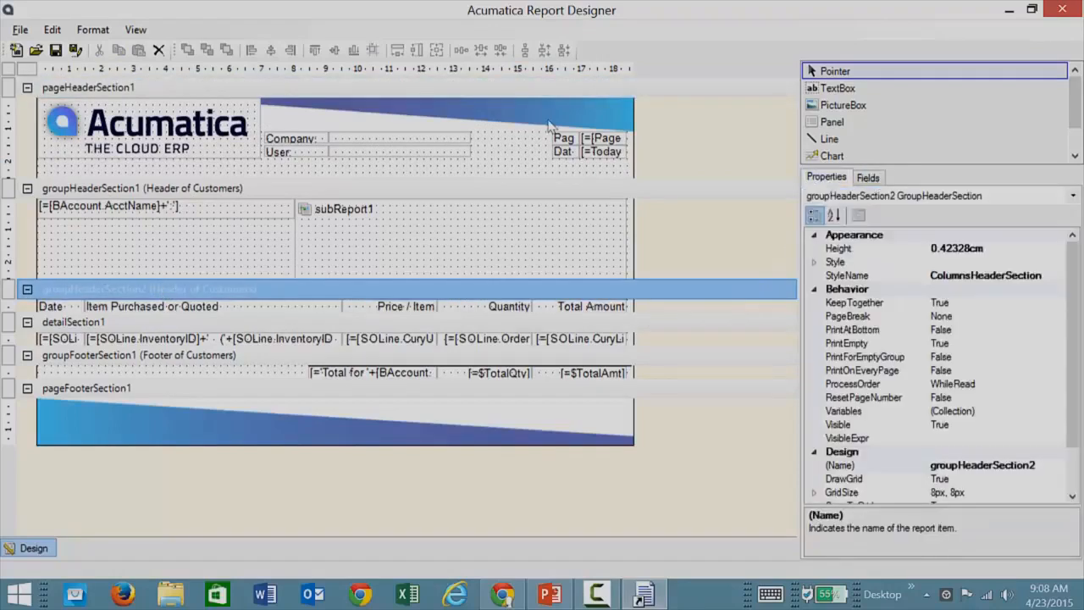
click(1074, 195)
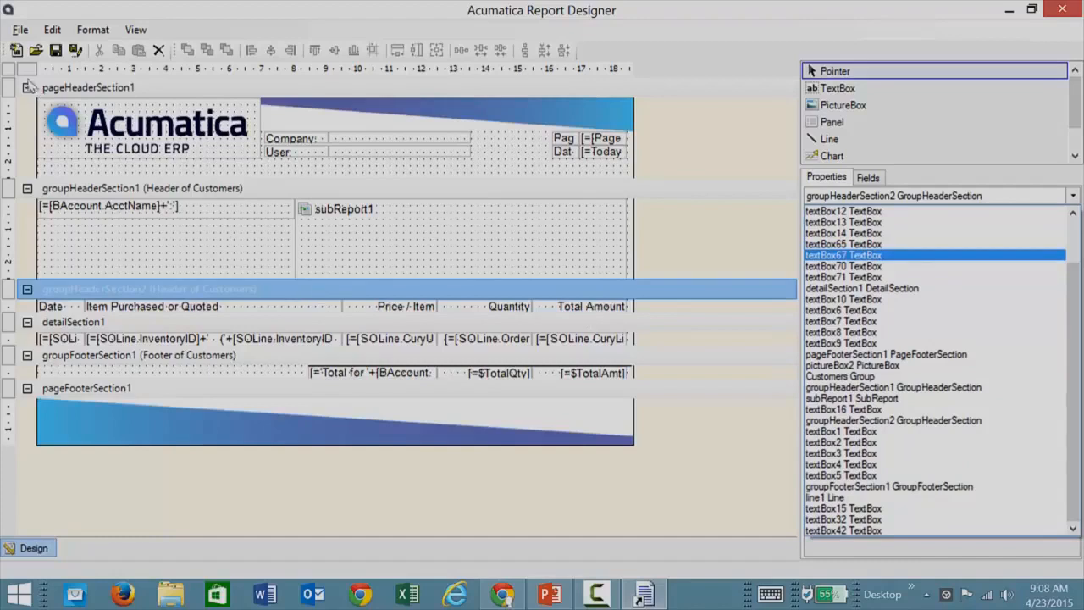
Examine the whole report's properties, the available report tools, and the properties of detailSection1.
click(11, 69)
click(10, 69)
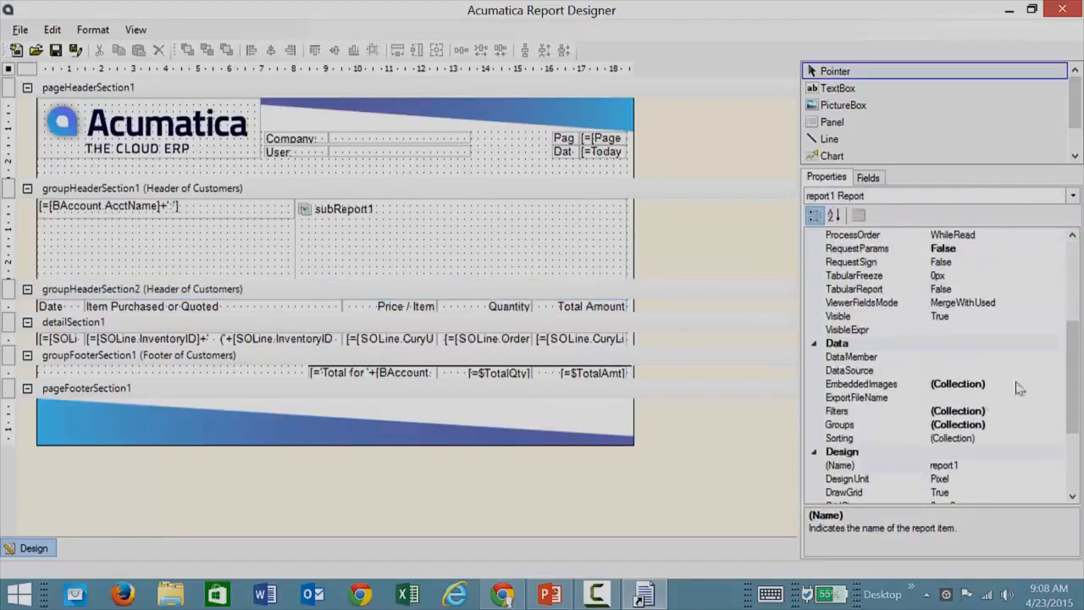
drag(1070, 382, 1070, 351)
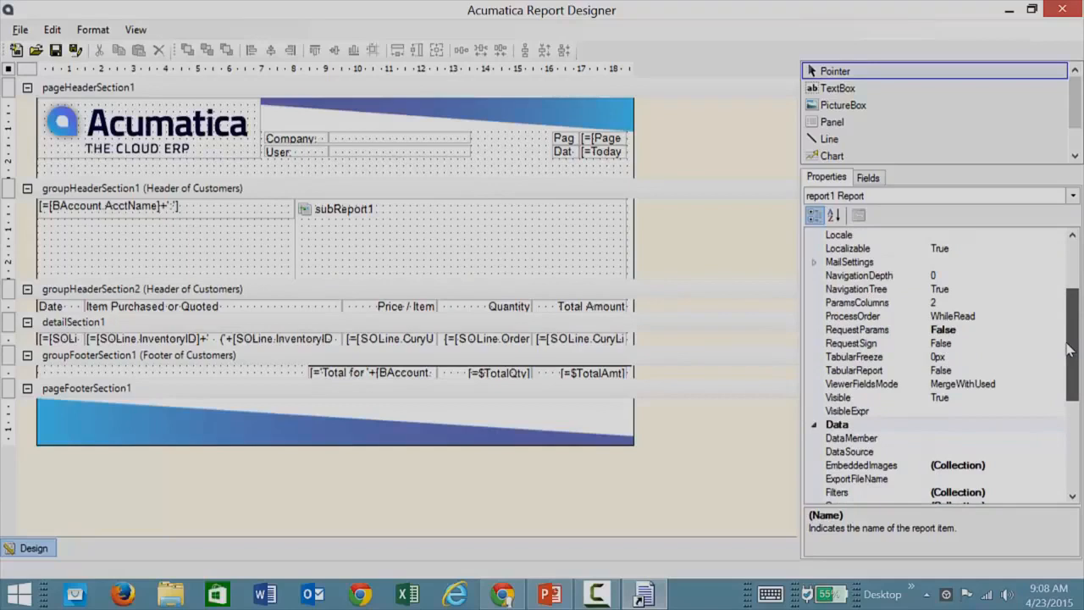
drag(1070, 351, 1070, 330)
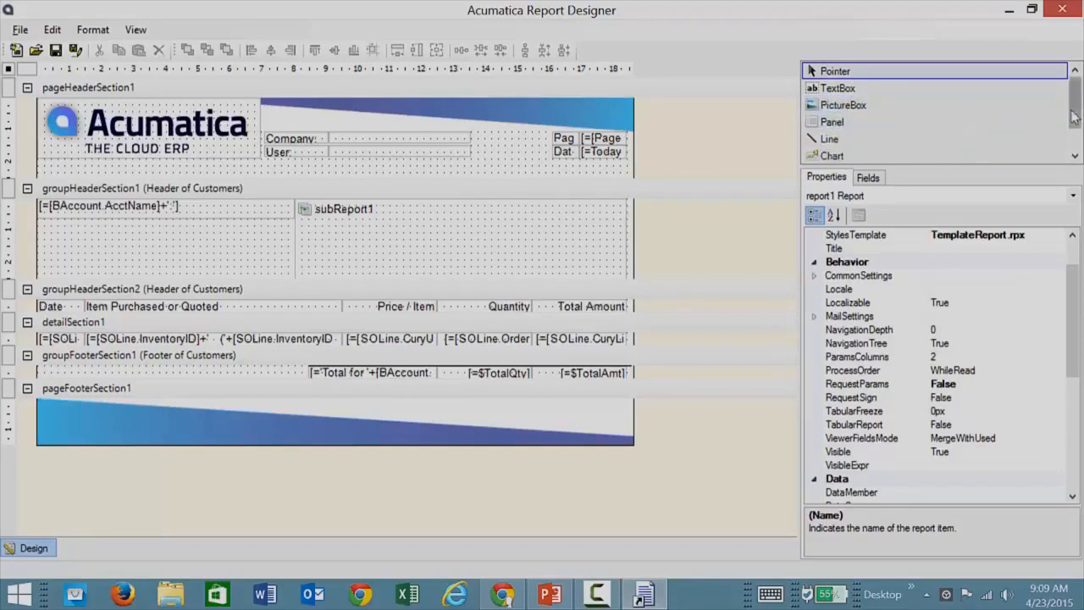
drag(1073, 120, 1073, 138)
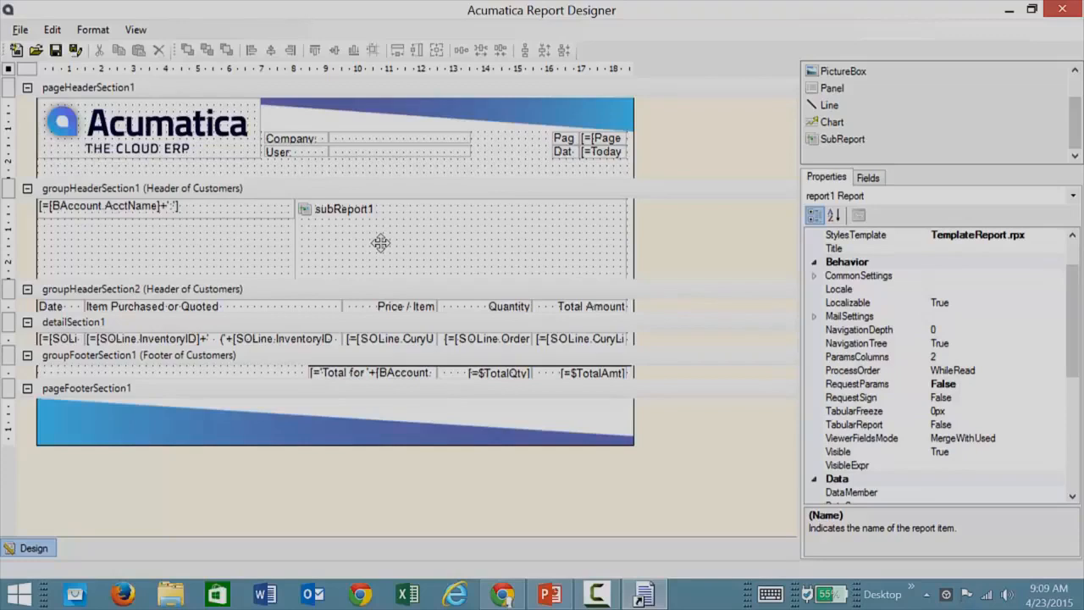
click(137, 324)
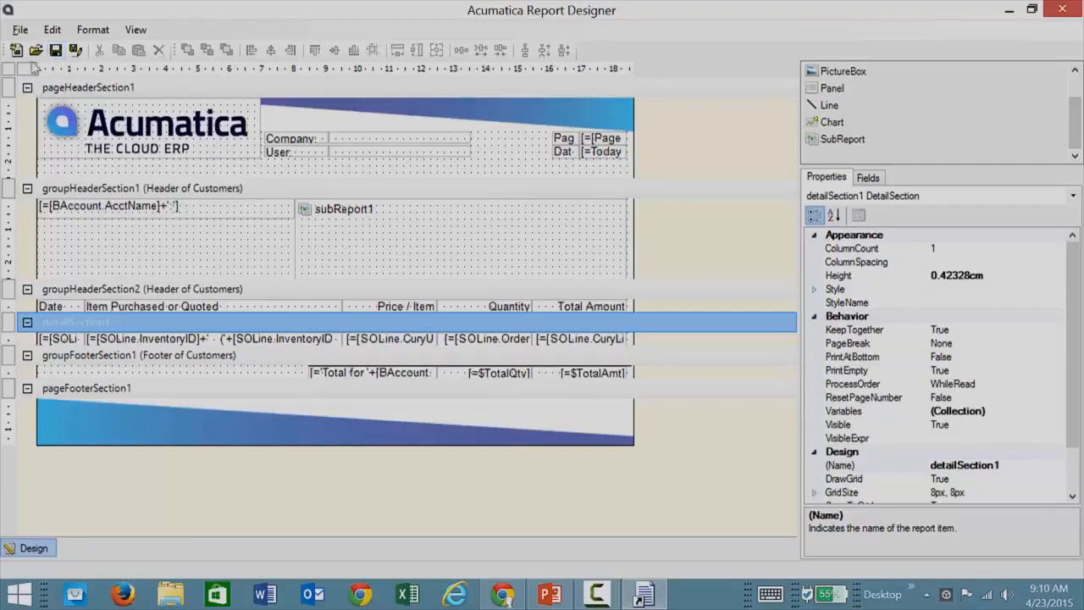
Start saving the report to the server under the name SOcustomer.rpx.
click(19, 29)
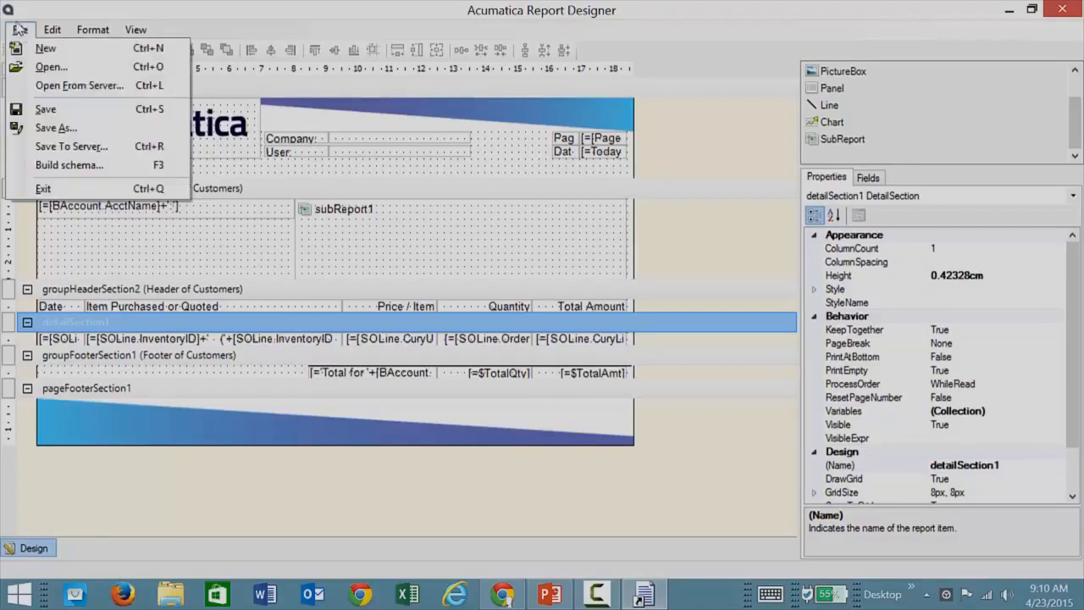
click(53, 148)
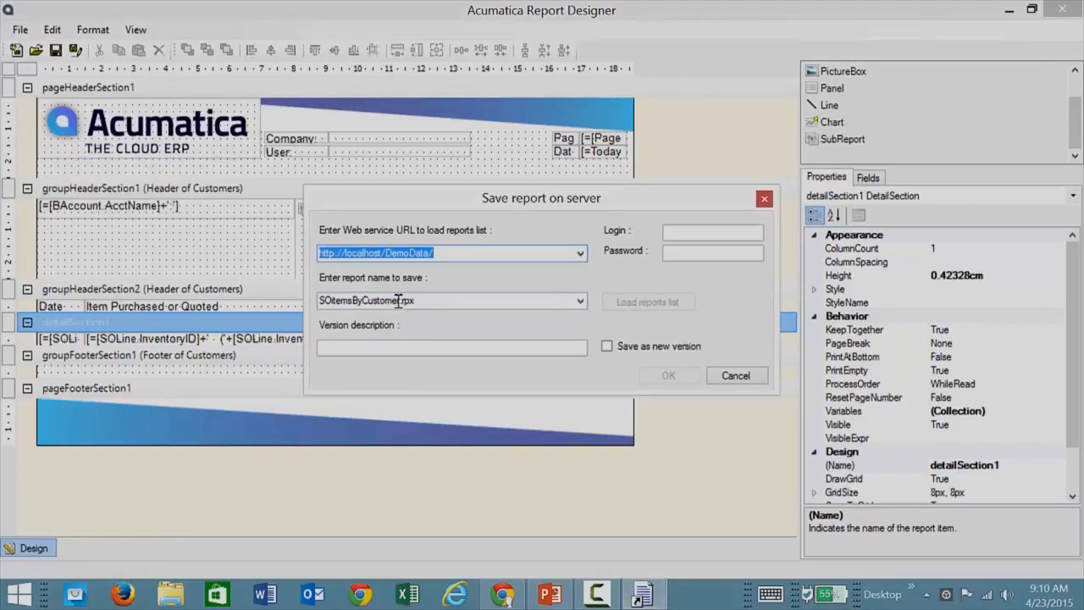
key(Tab)
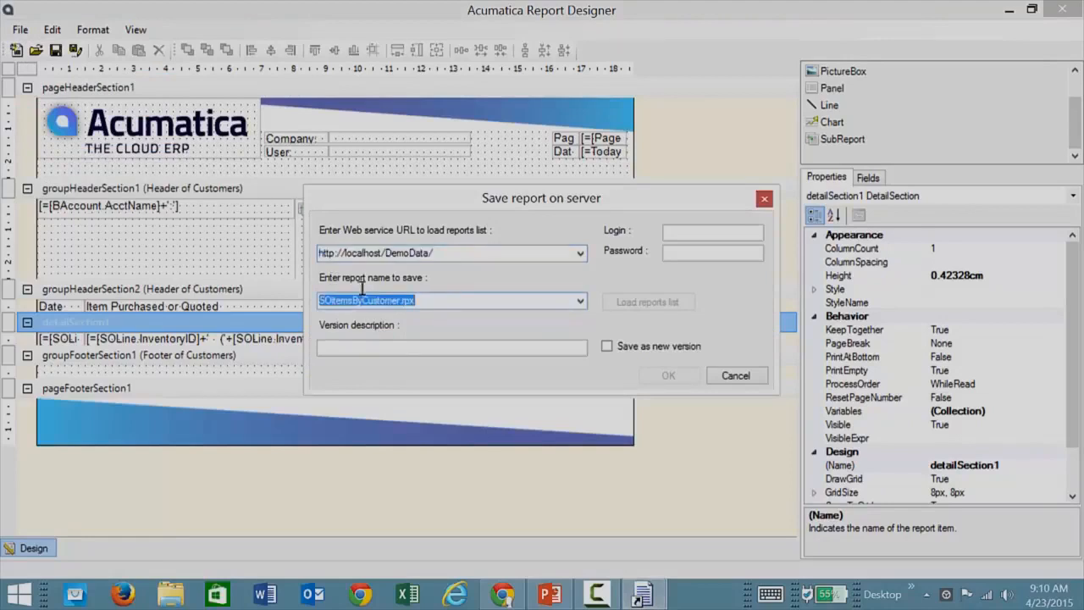
drag(402, 301, 311, 290)
text(SO)
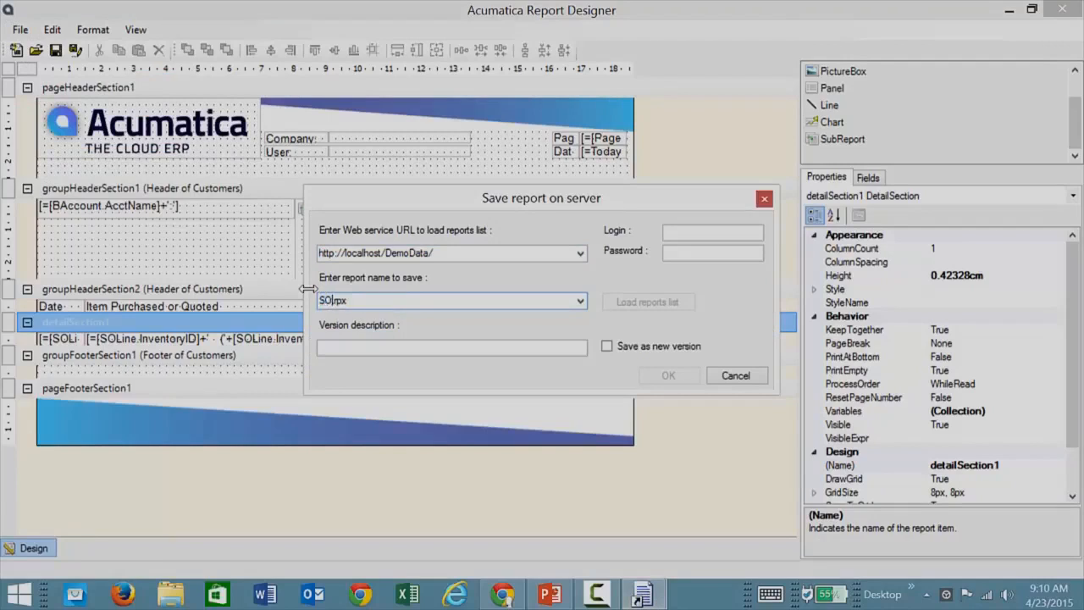
text(customer)
Enter the admin login and the account password for saving to the server.
key(Tab)
text(admin)
key(Tab)
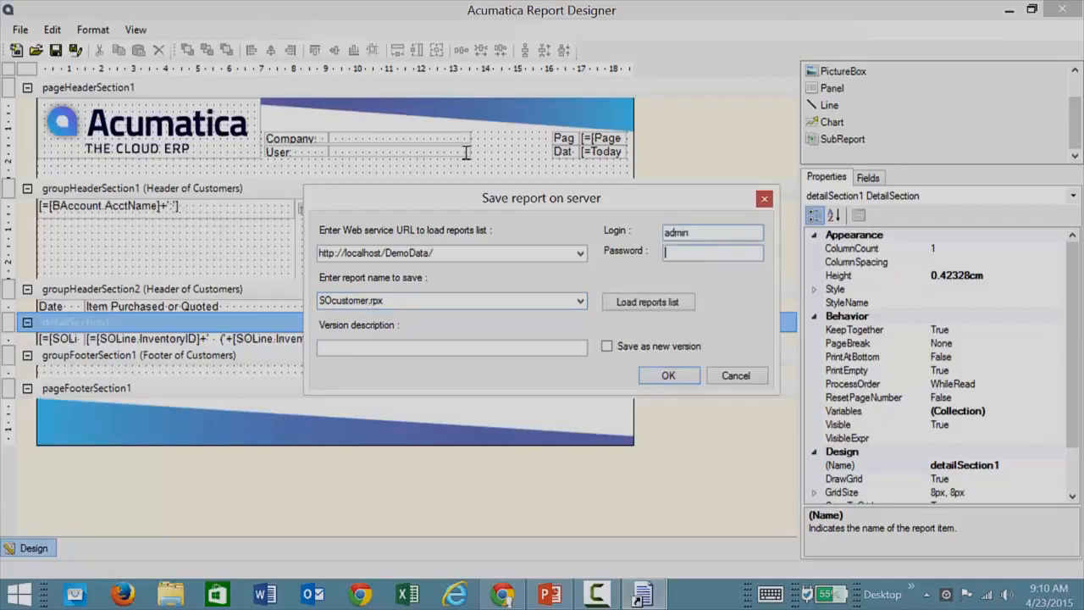
text(123)
click(386, 252)
click(460, 252)
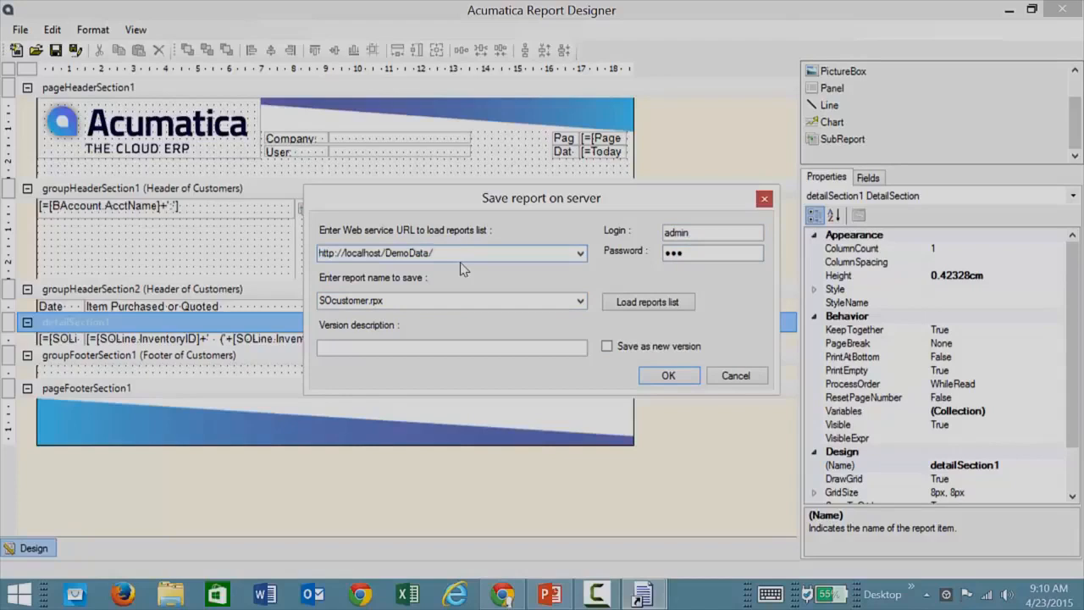
key(BackSpace)
key(BackSpace)
key(BackSpace)
key(BackSpace)
key(Tab)
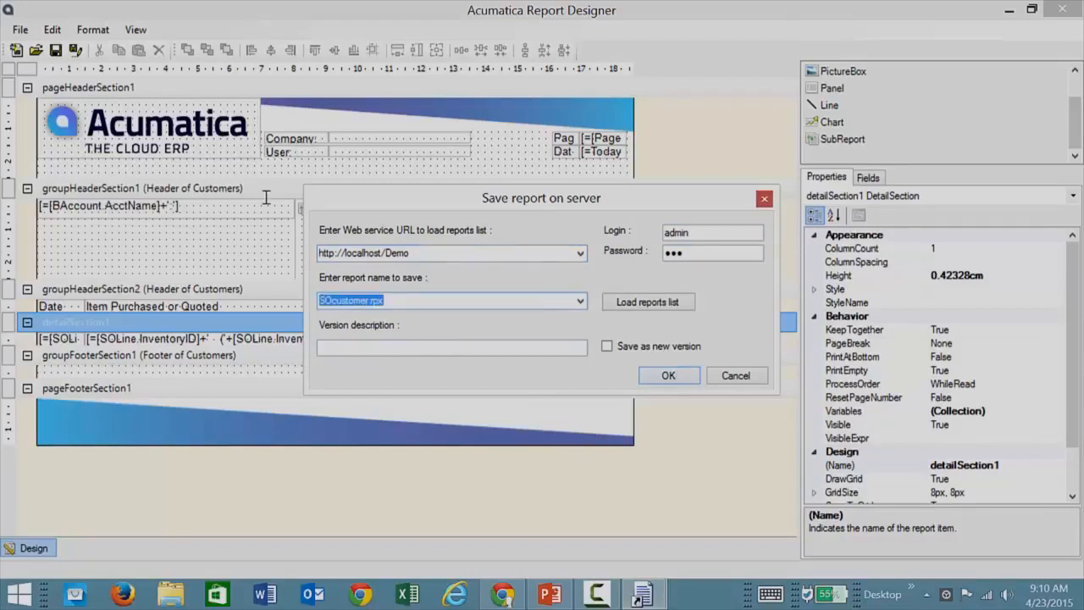
click(668, 377)
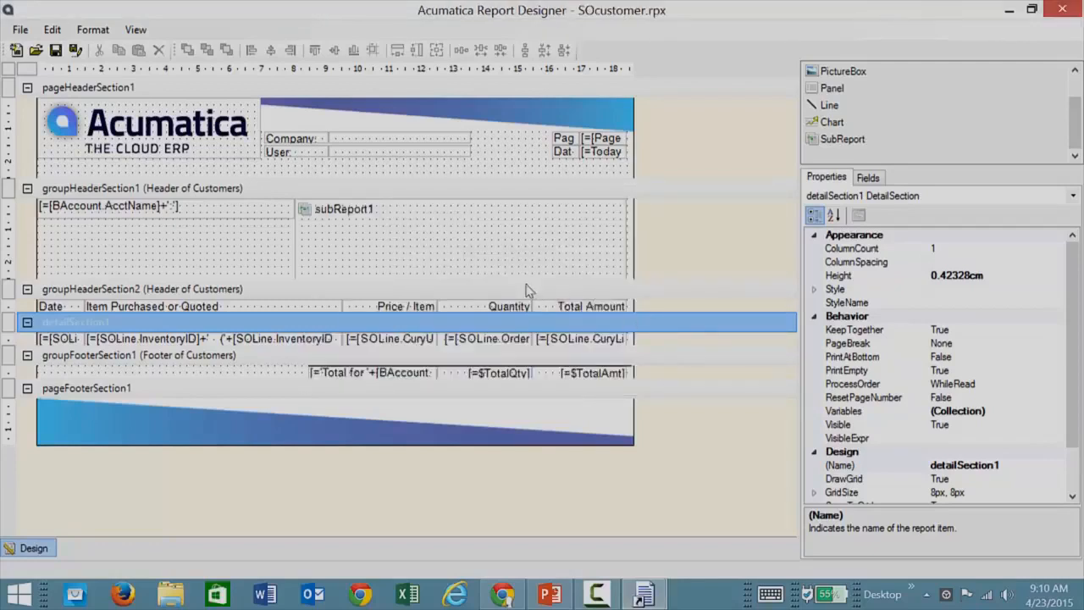
Switch to Chrome and open the Site Map from Acumatica's system customization area.
click(502, 594)
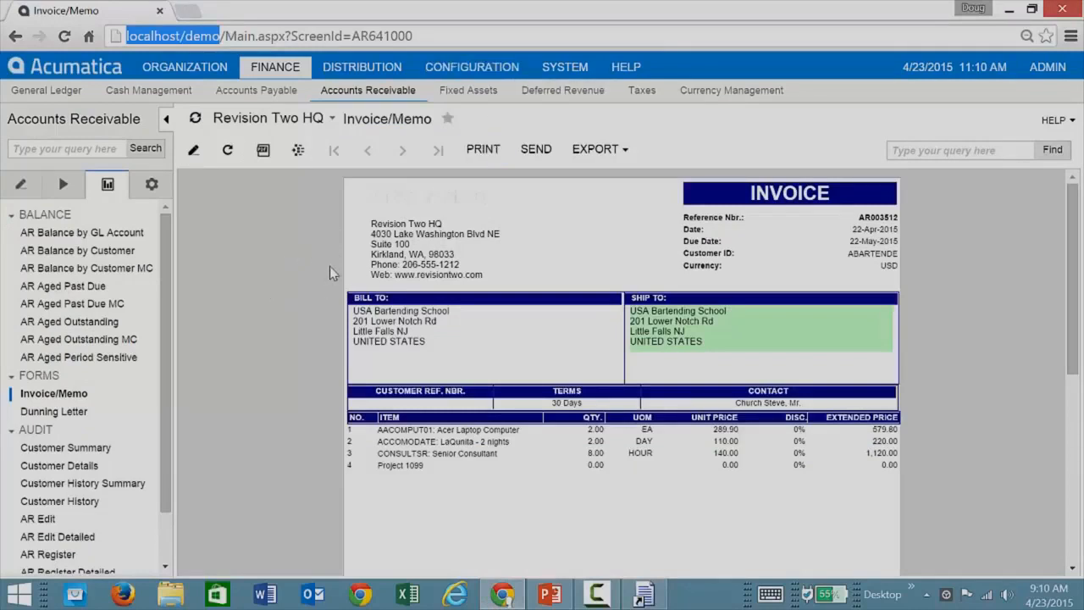
click(569, 69)
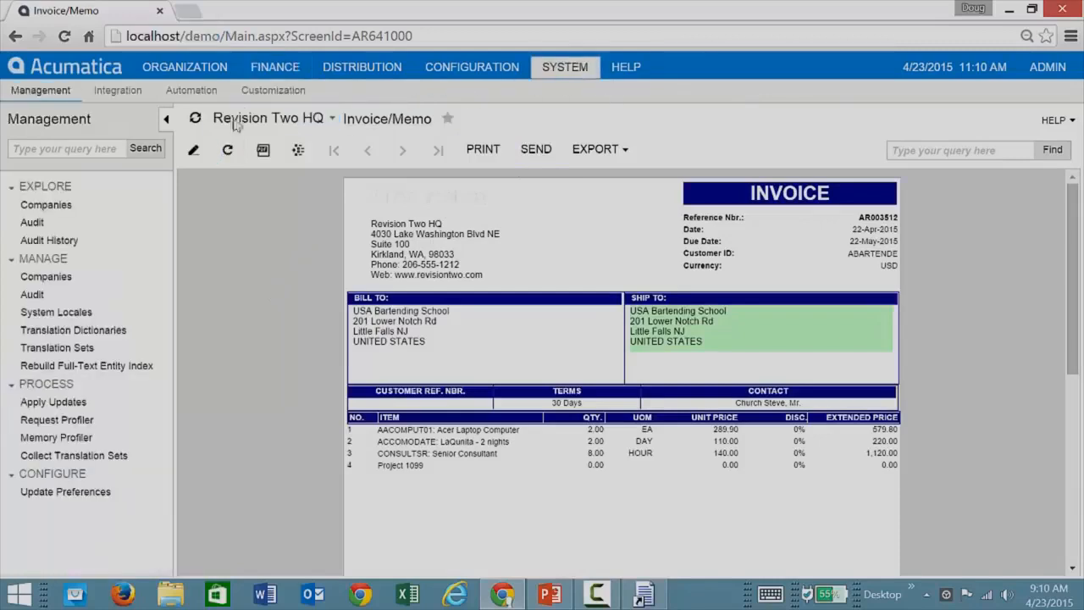
click(268, 95)
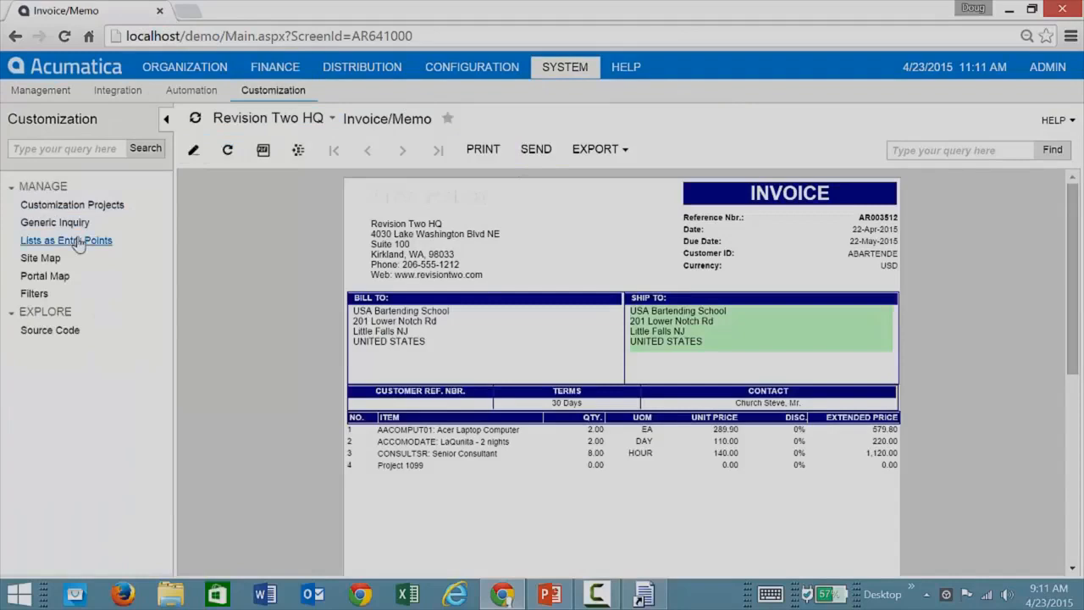
click(51, 259)
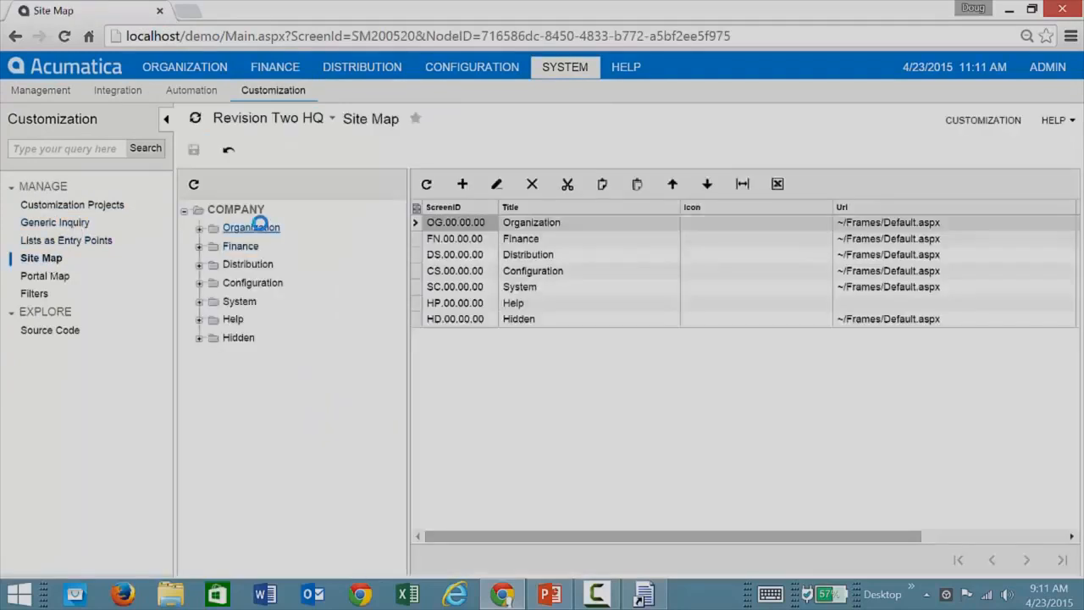
Expand Distribution, Sales Orders and Reports in the site map and select the Audit folder.
click(199, 264)
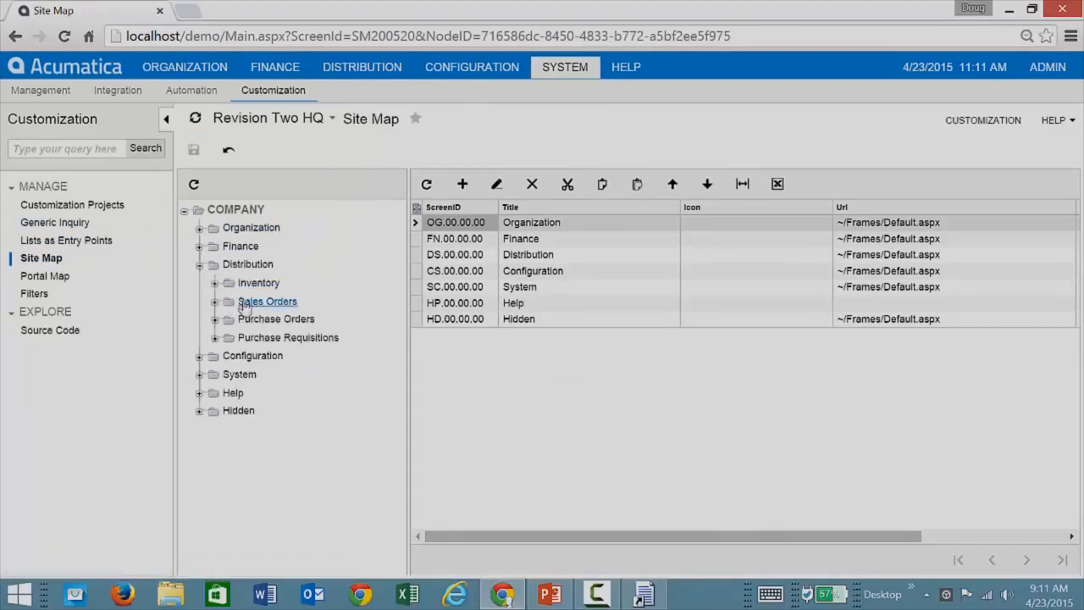
click(216, 302)
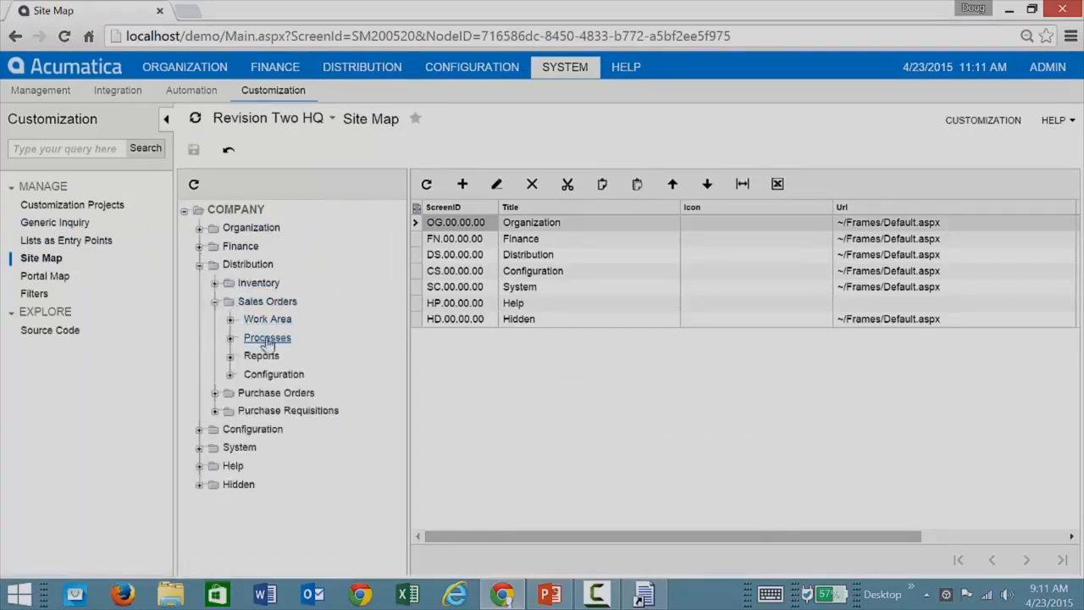
click(262, 357)
click(230, 356)
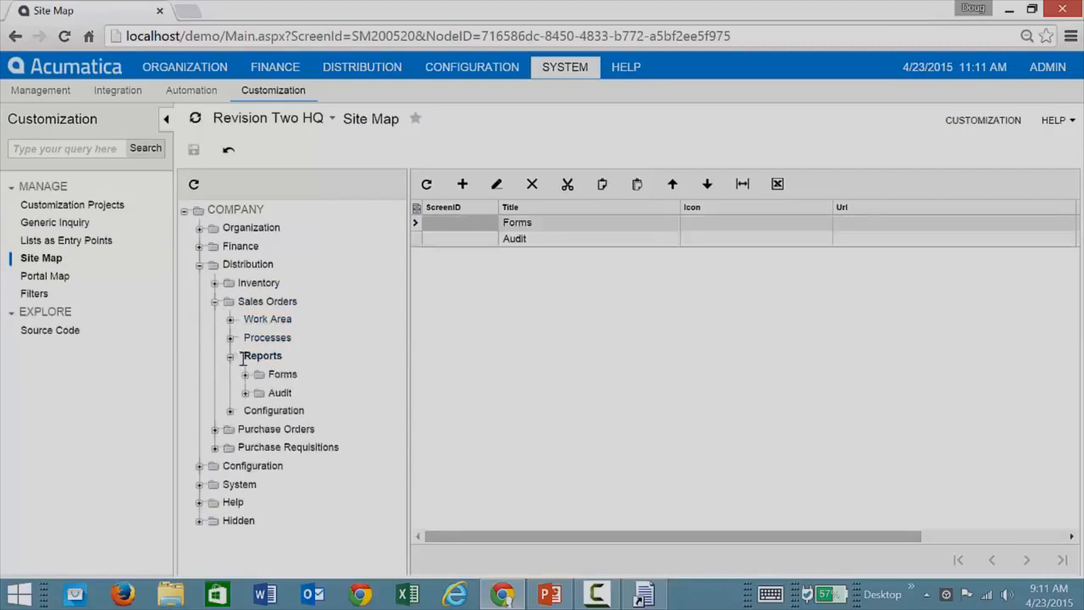
click(280, 394)
Add an entry to the Audit folder with screen ID SO.62.20.01 and title SO Customer.
click(463, 185)
text(SO.62)
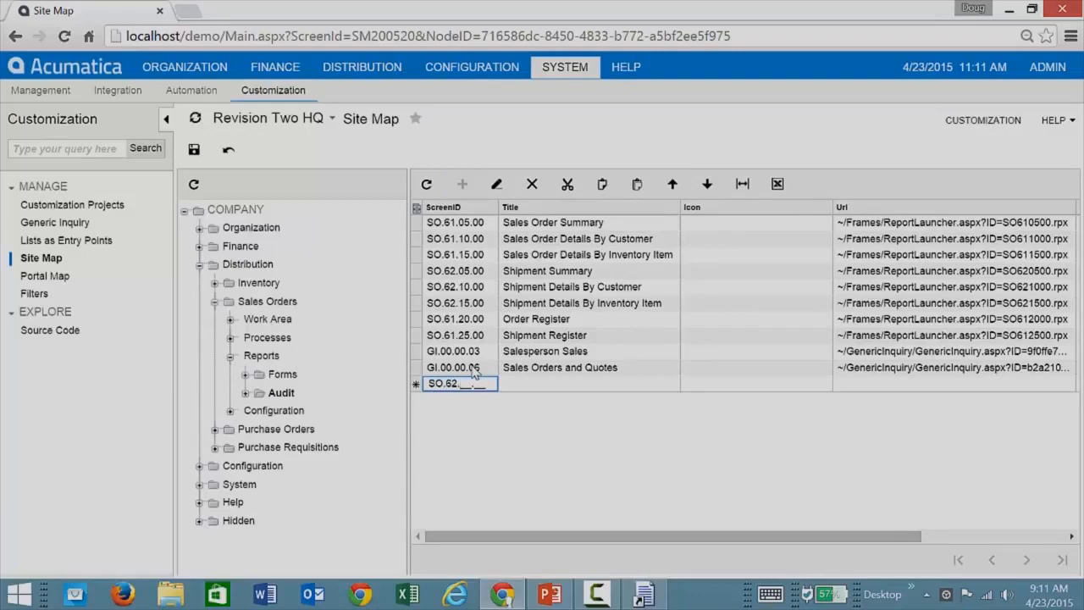
text(.20.01)
key(Tab)
text(SO Customer)
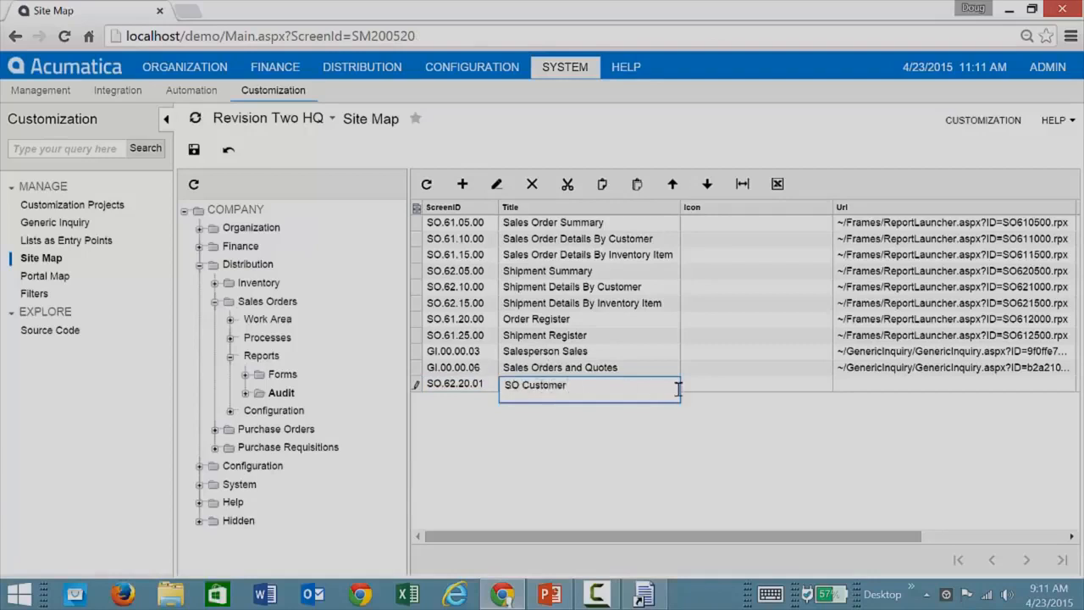
key(Tab)
key(Tab)
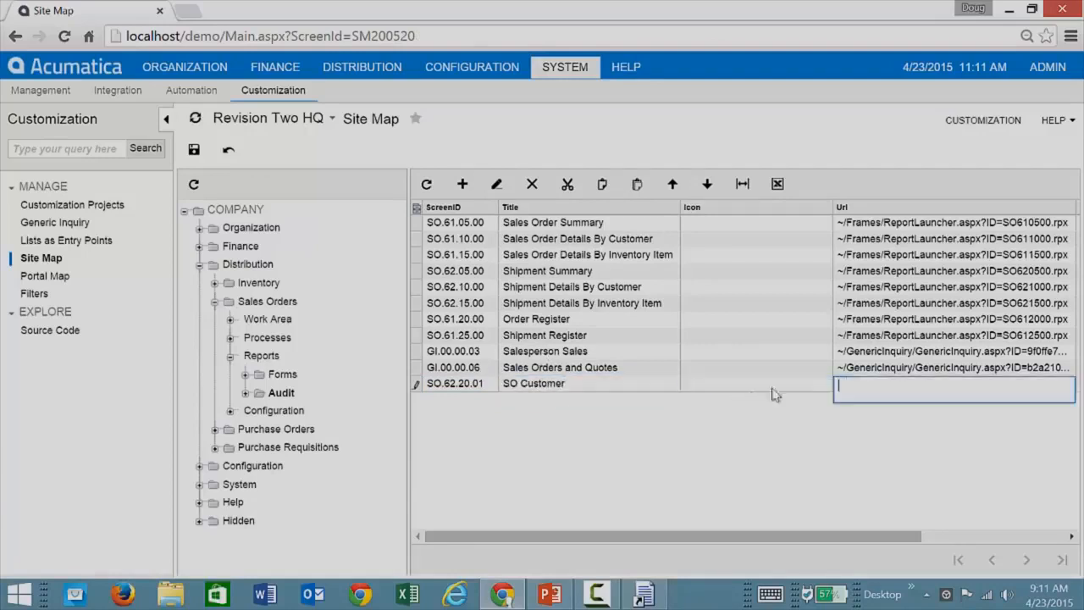
Copy the Shipment Register URL into the SO Customer entry, replace its report ID with SOcustomer, and save the site map.
click(898, 336)
key(ctrl+c)
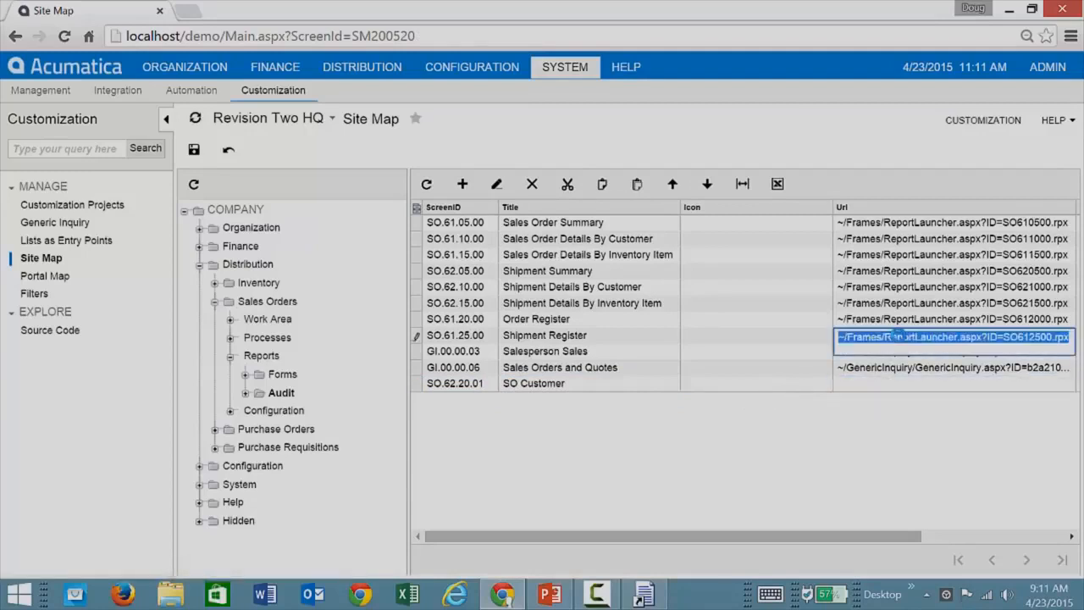
click(885, 388)
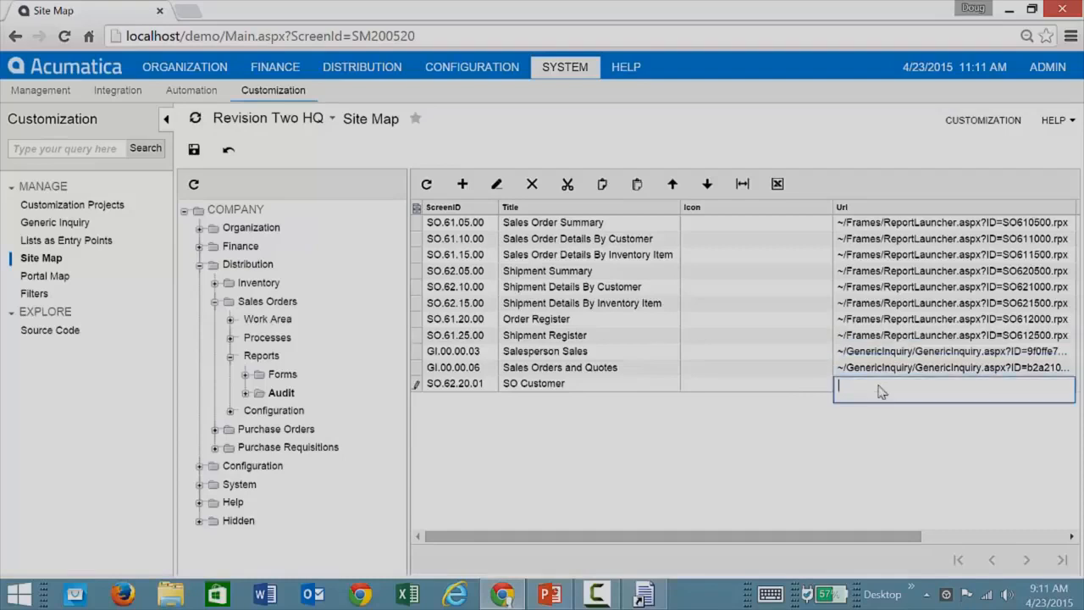
key(ctrl+v)
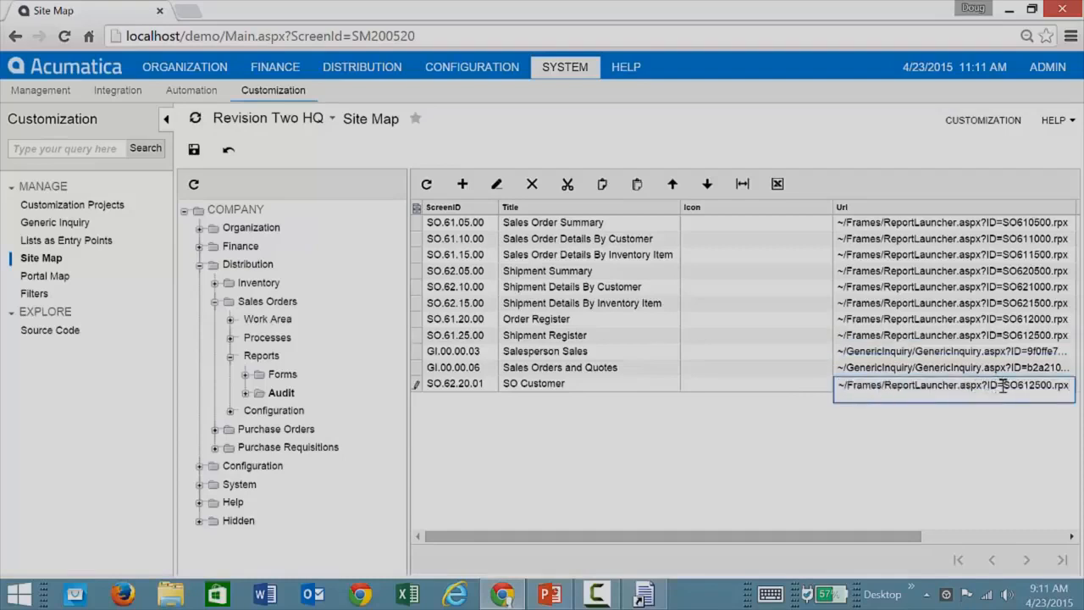
drag(1003, 386, 1053, 386)
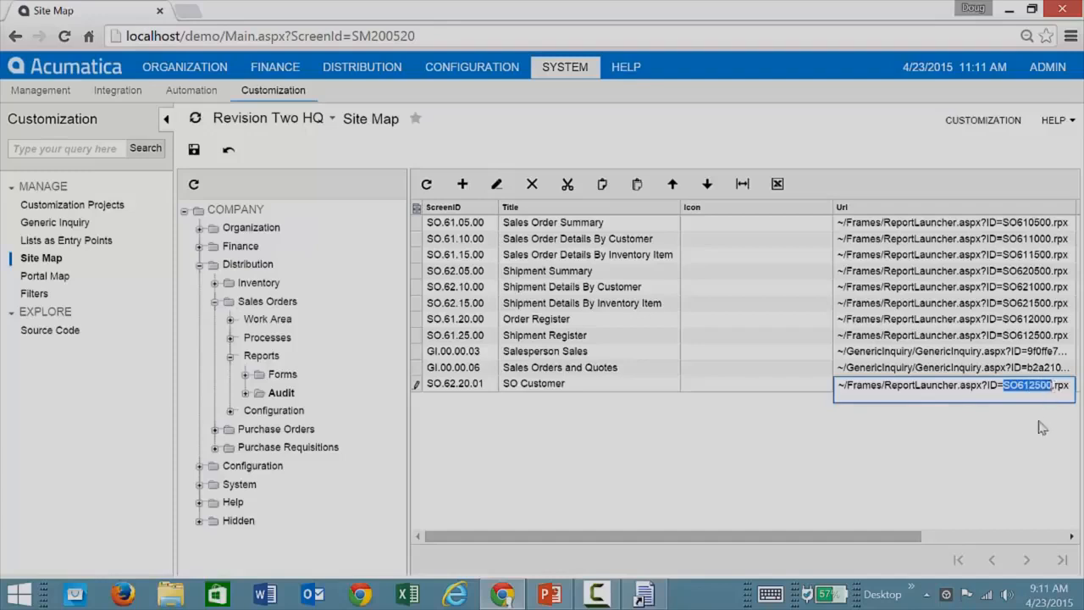
text(SOcustomer)
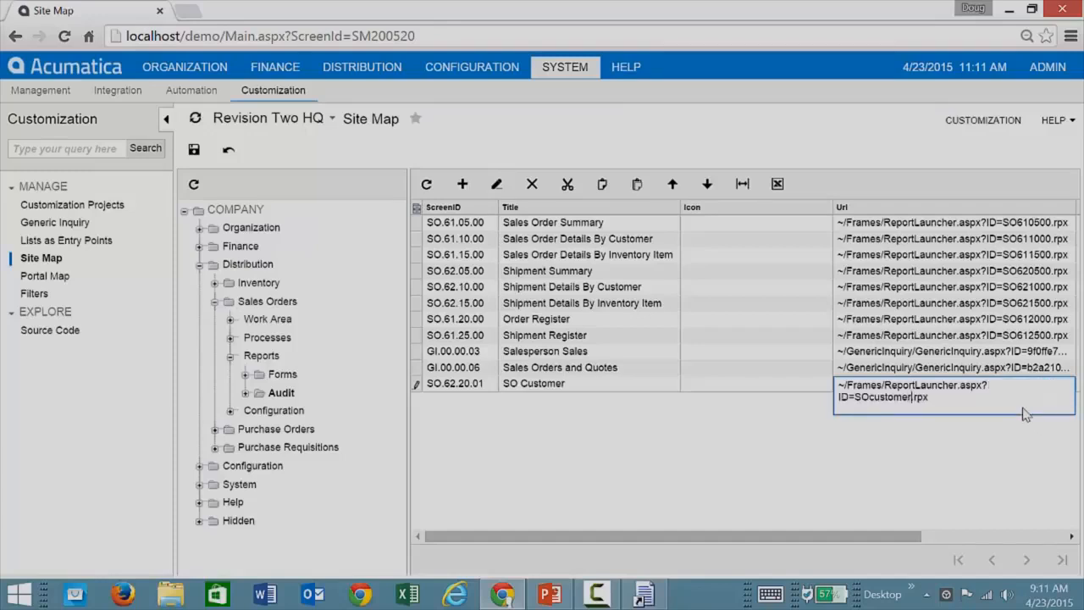
key(Tab)
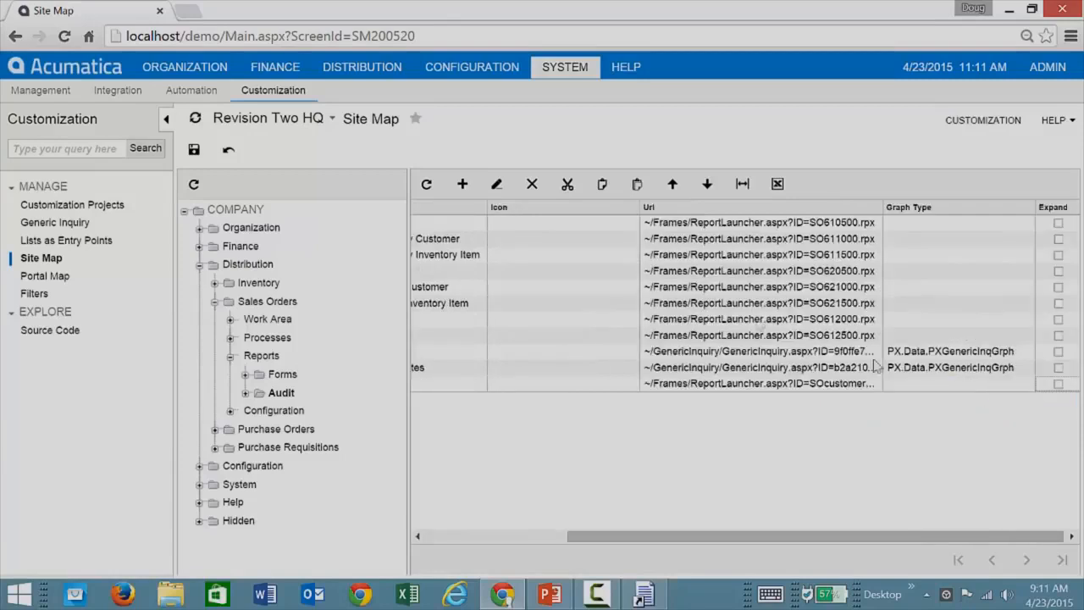
click(194, 149)
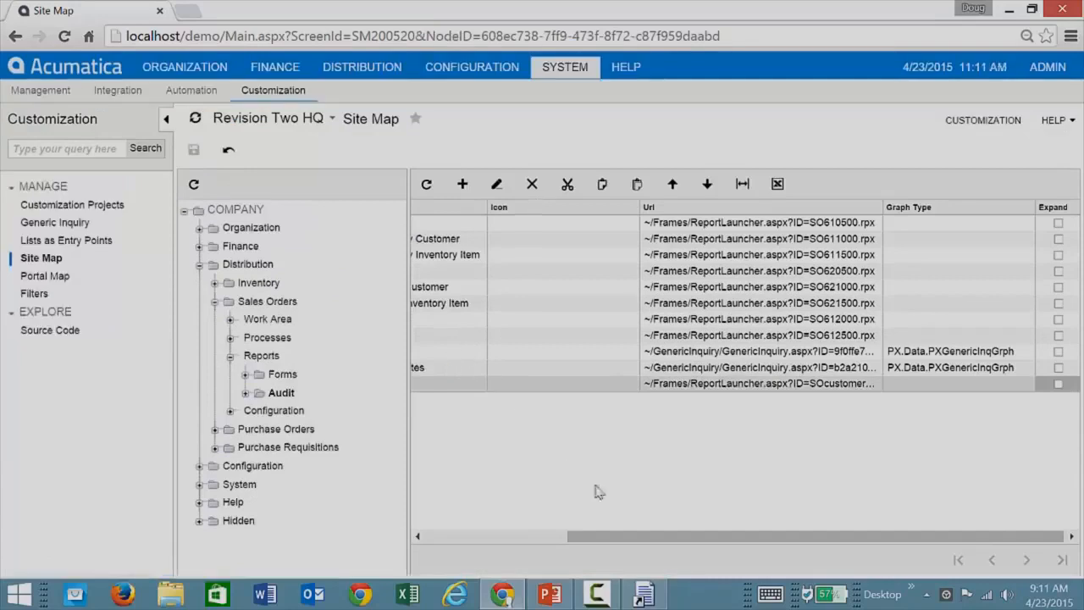
drag(607, 537, 448, 530)
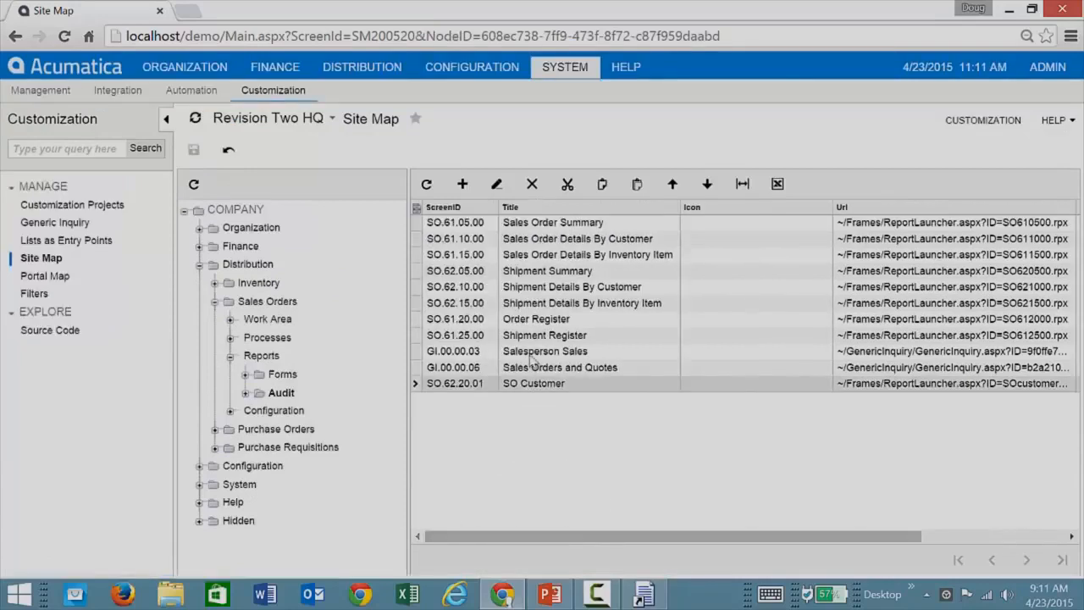
Show the list of Sales Orders reports in the Distribution module.
click(362, 68)
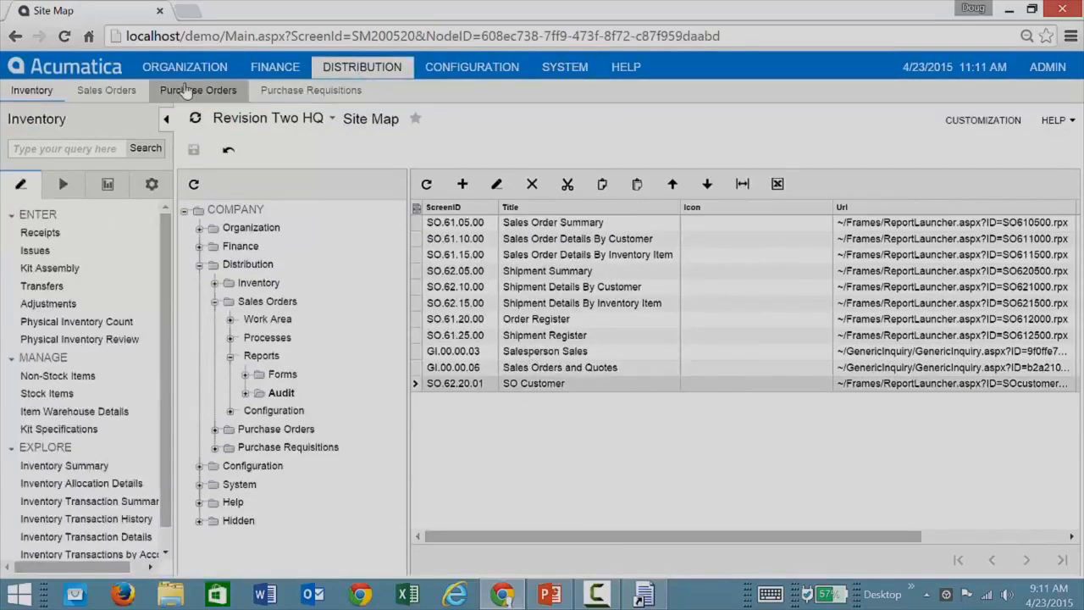
click(106, 90)
click(108, 184)
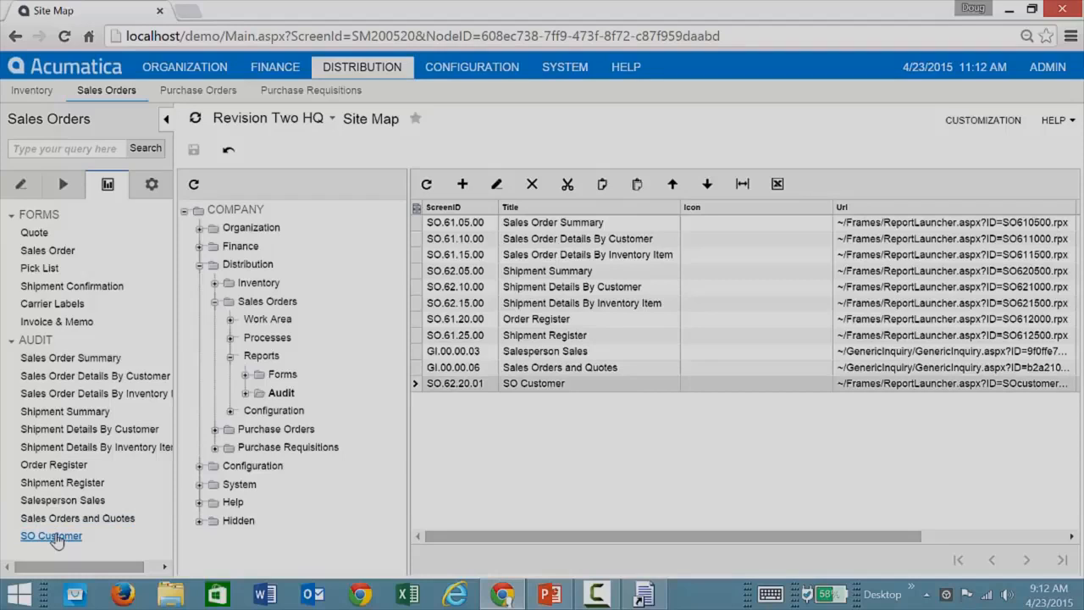
Minimize the open windows and open the CustomerGraph report from the desktop in Report Designer.
click(1010, 10)
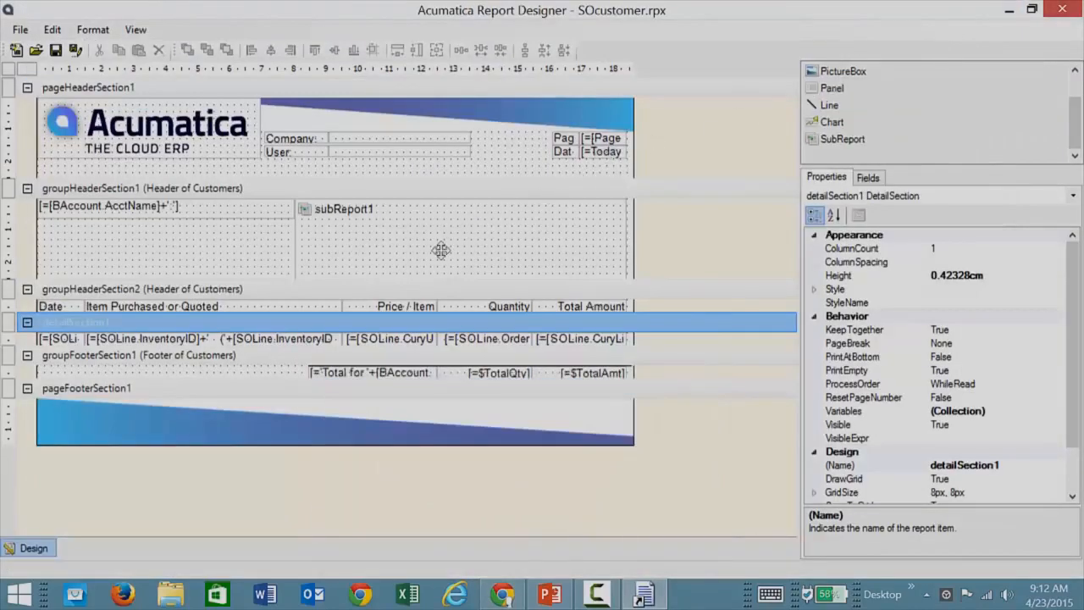
click(441, 250)
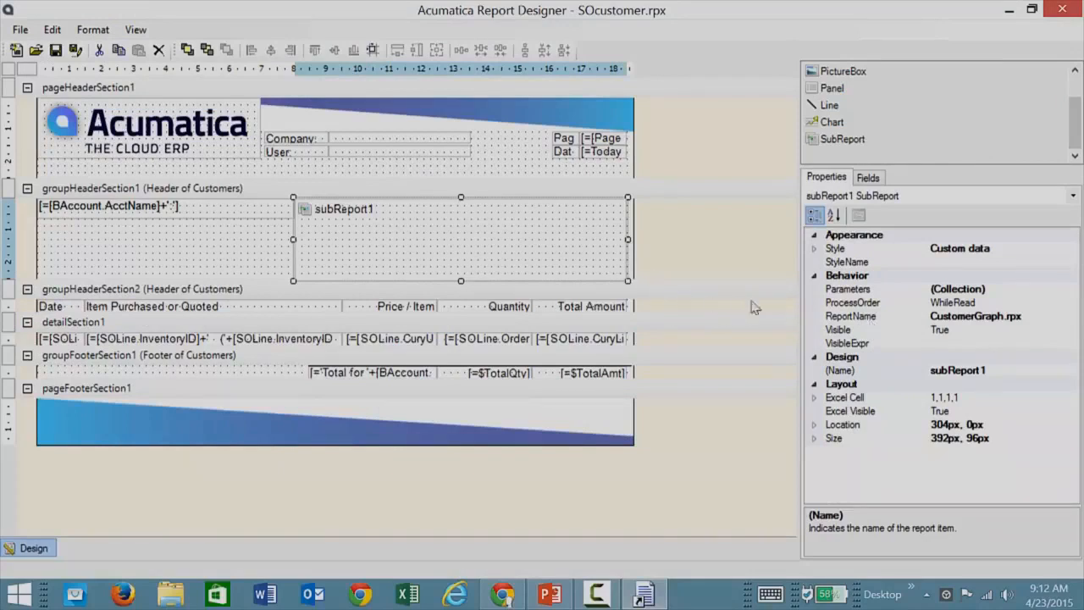
click(1012, 10)
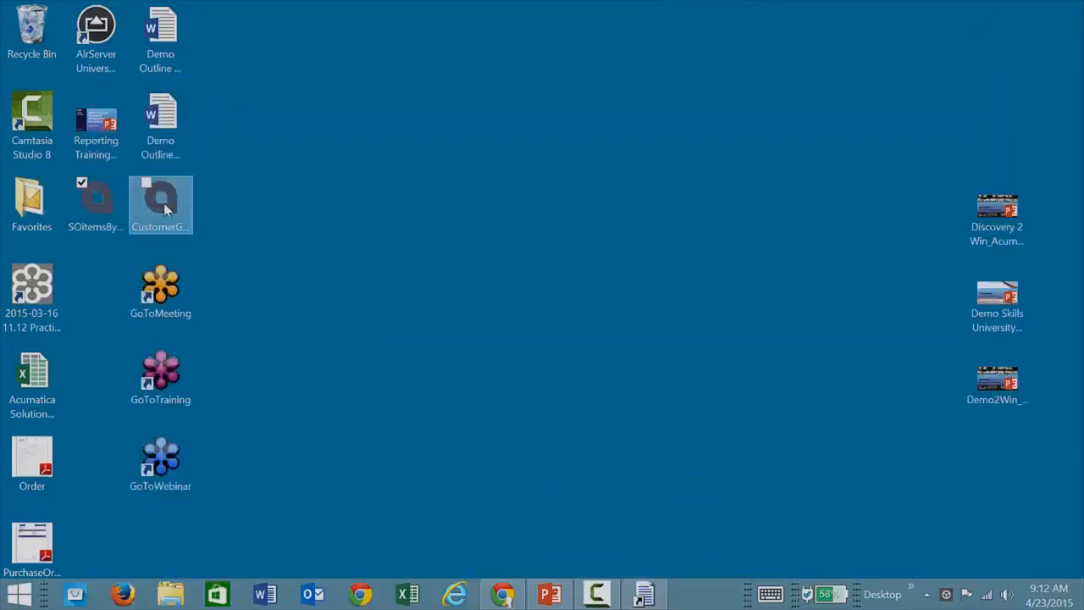
click(165, 208)
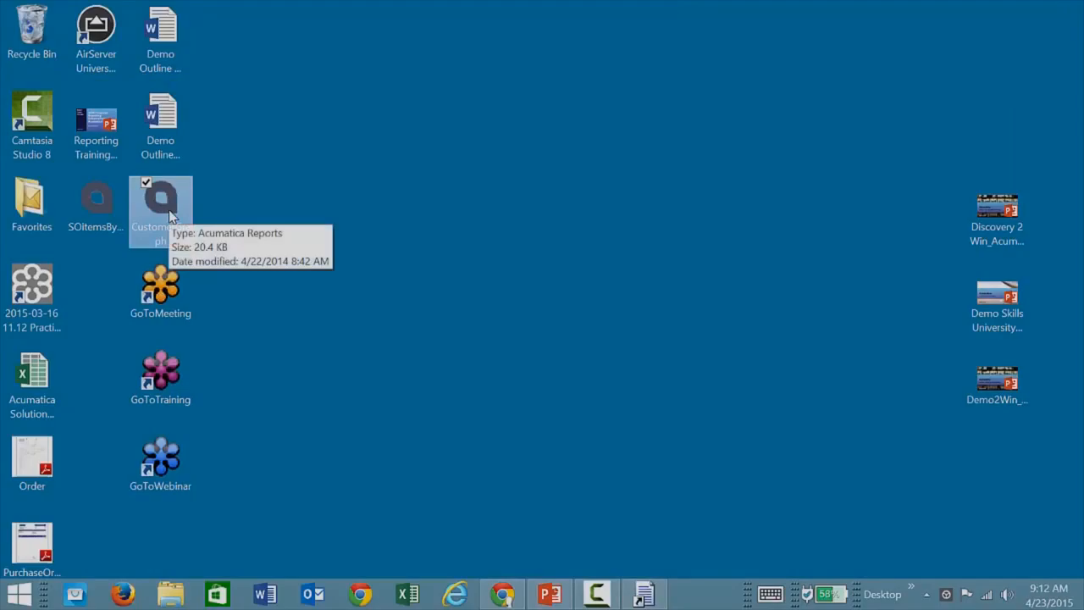
double_click(170, 217)
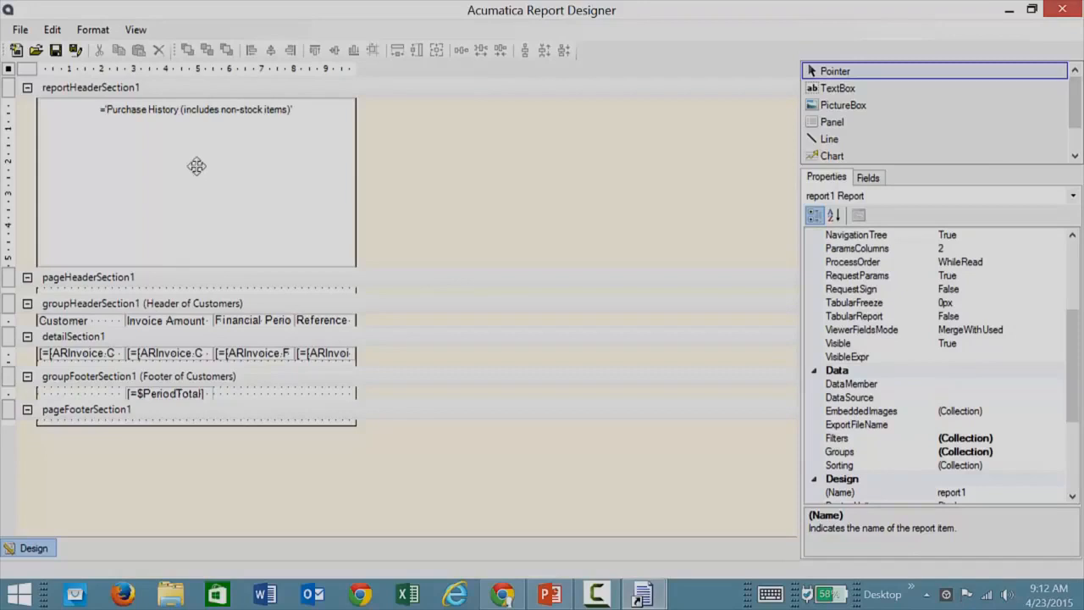
click(20, 29)
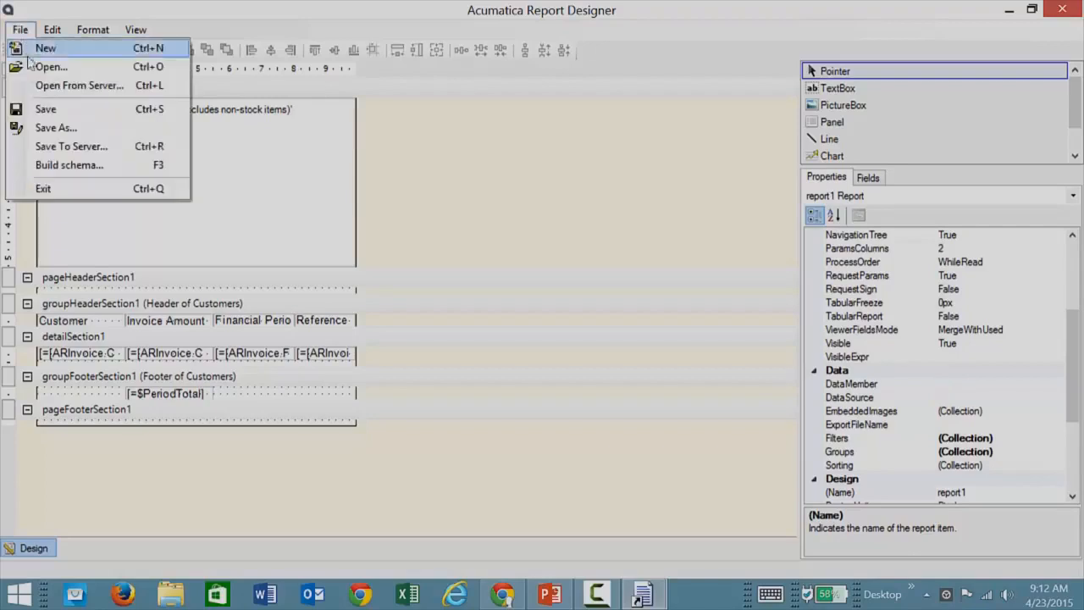
click(69, 145)
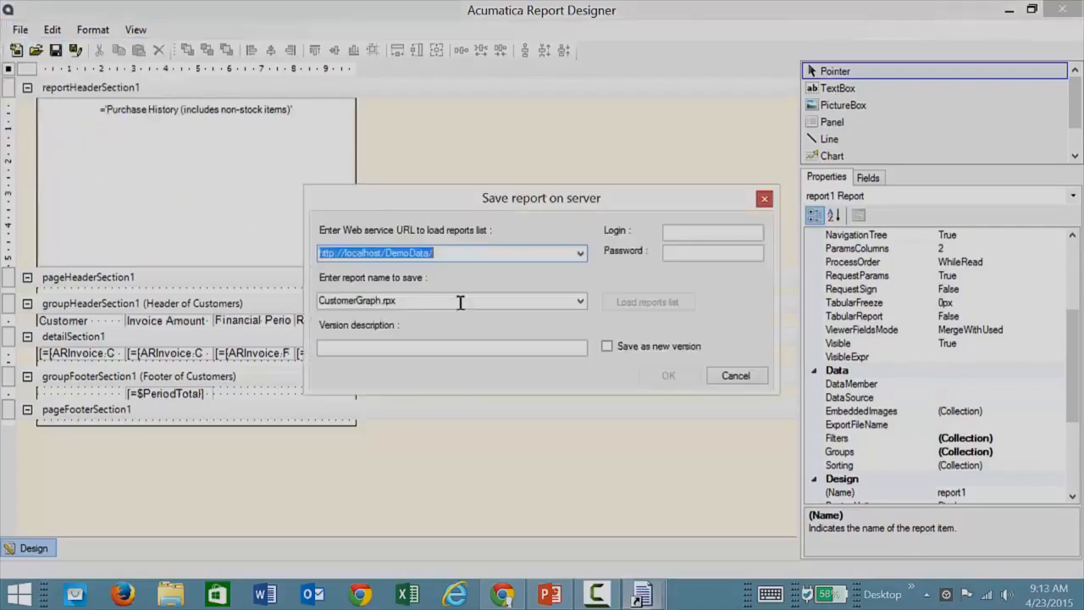
click(461, 254)
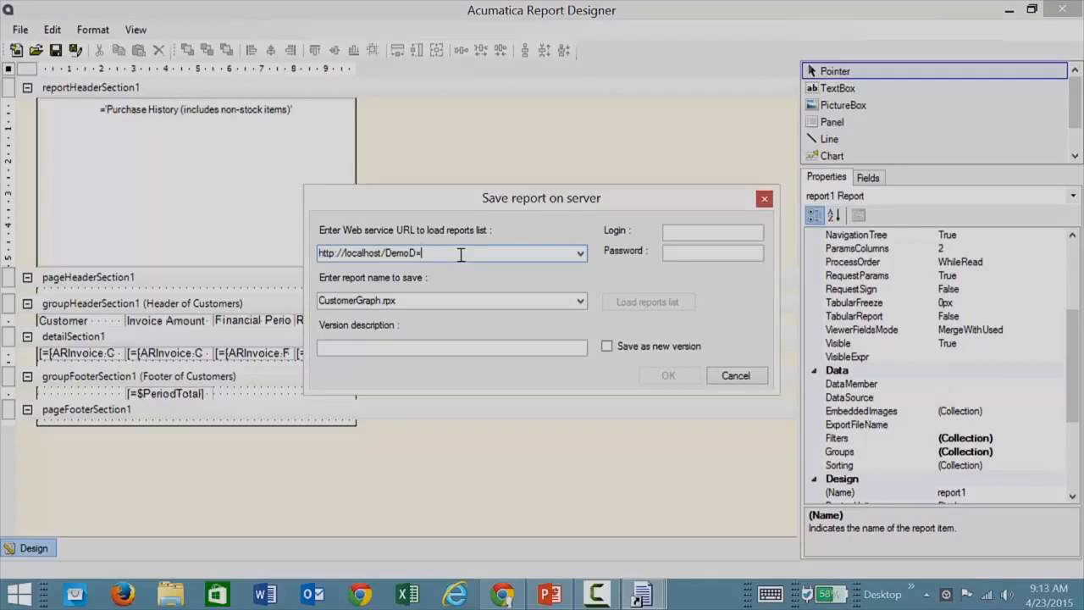
key(BackSpace)
Enter the admin login and the account password, and save CustomerGraph.rpx to the server.
click(678, 232)
text(admin)
key(Tab)
text(123)
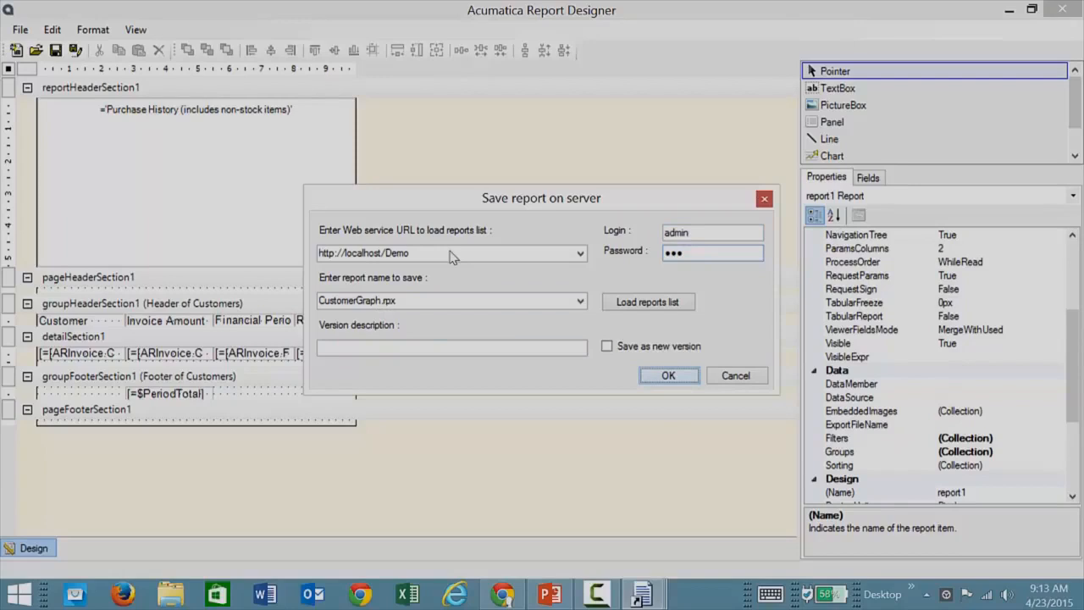
key(Return)
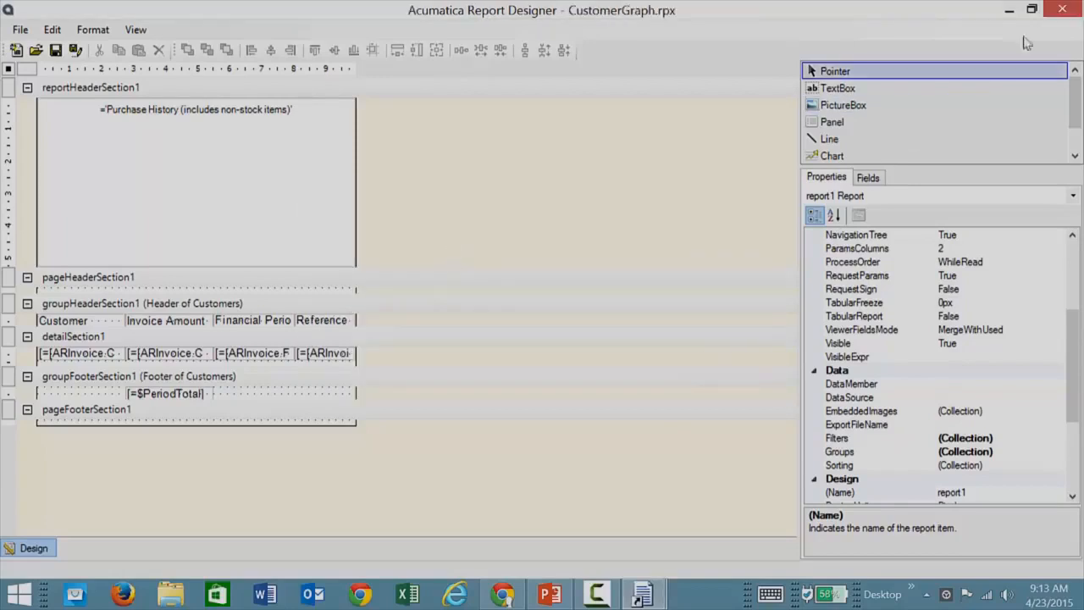
Close the CustomerGraph report, switch back to Chrome, and open the SO Customer report.
click(1065, 9)
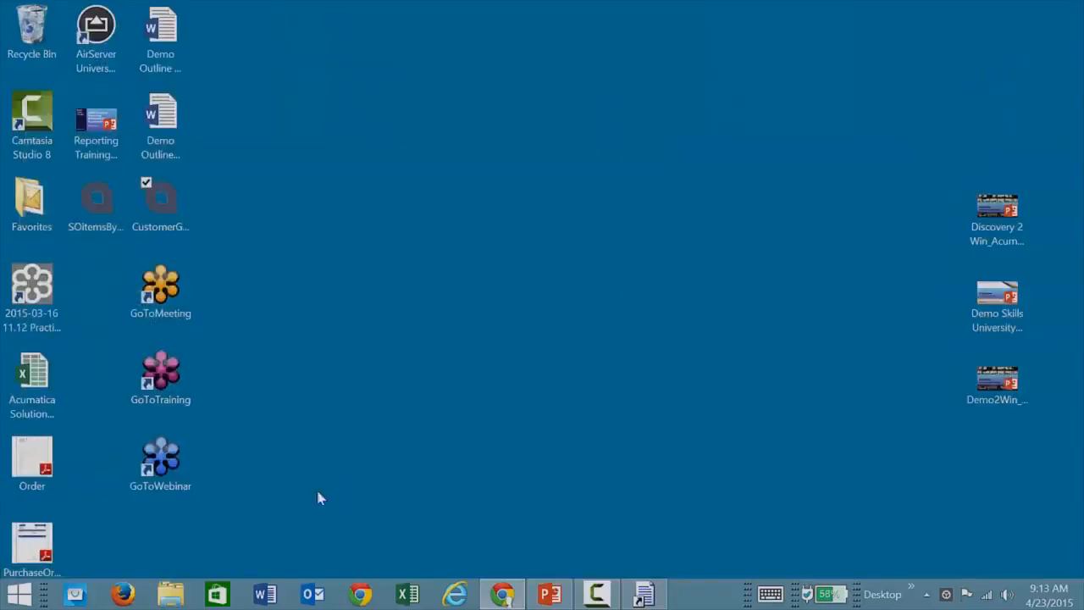
click(502, 594)
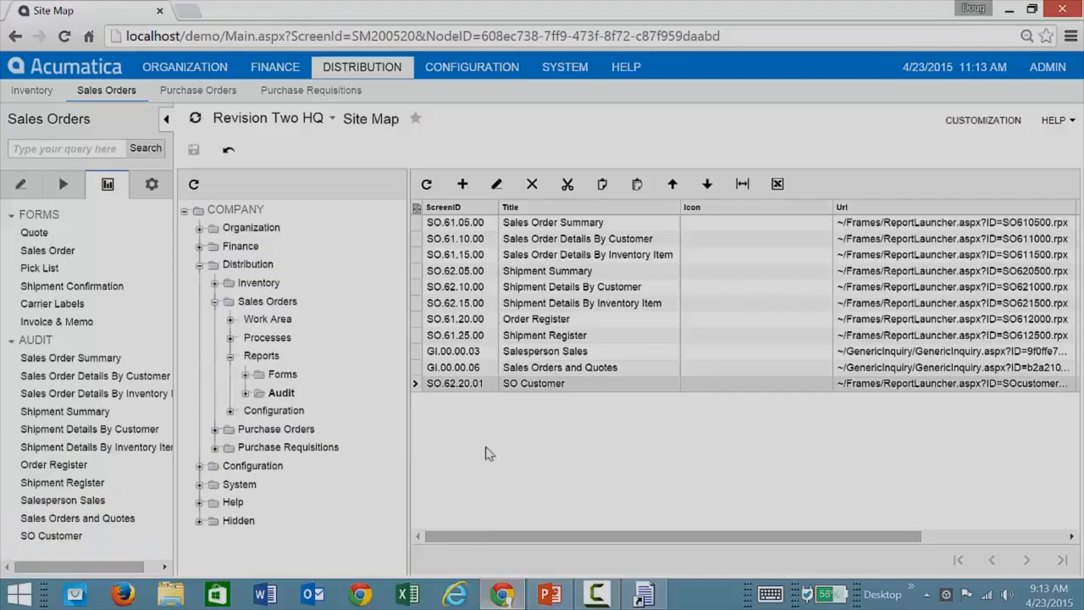
click(66, 540)
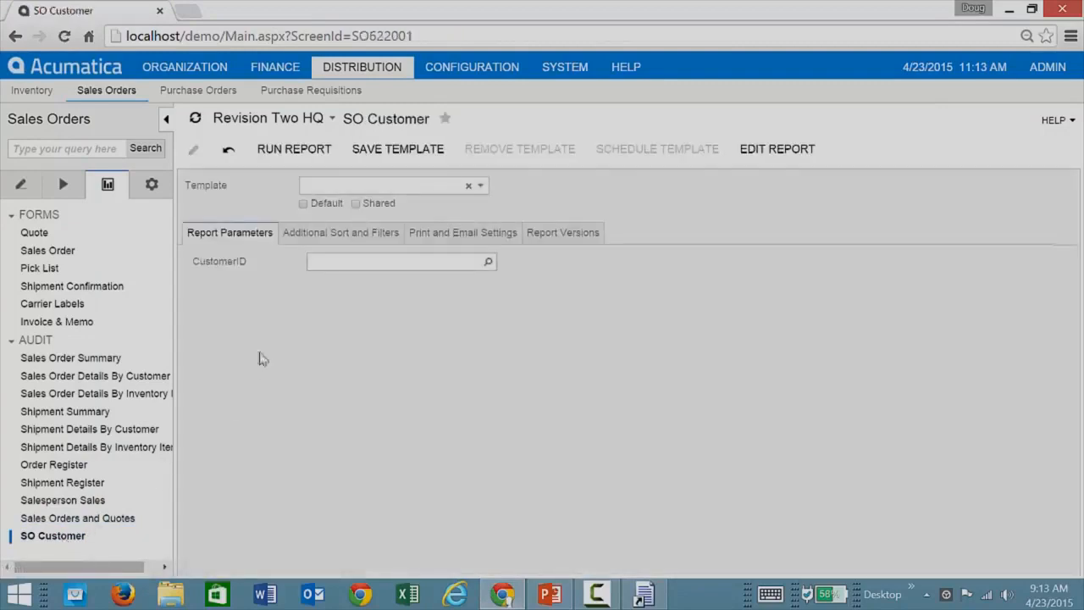
View the accounts available for the CustomerID parameter and close the lookup without choosing one.
click(489, 264)
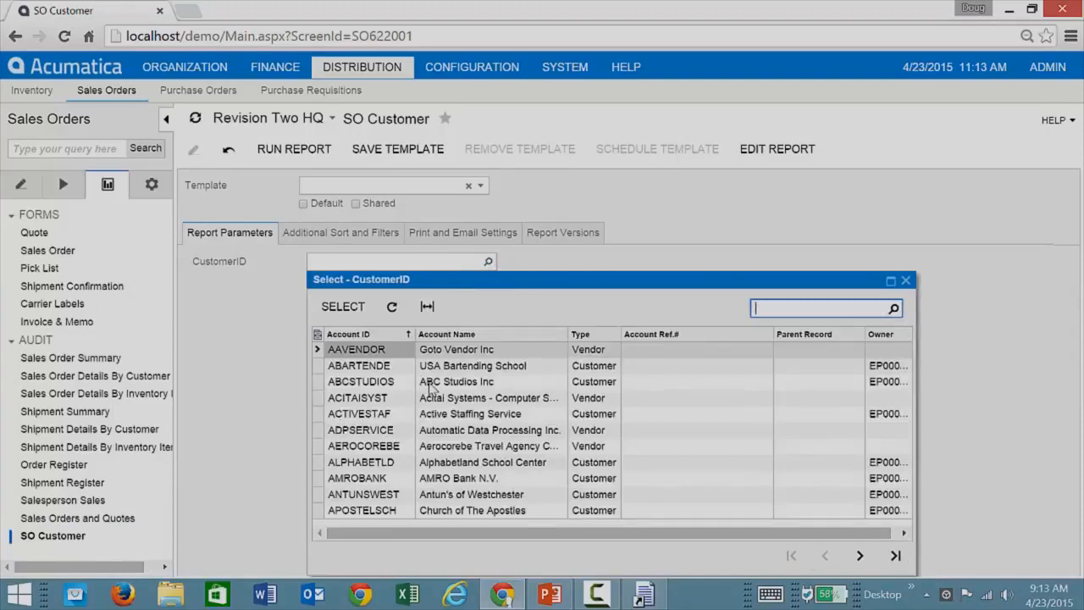
click(906, 280)
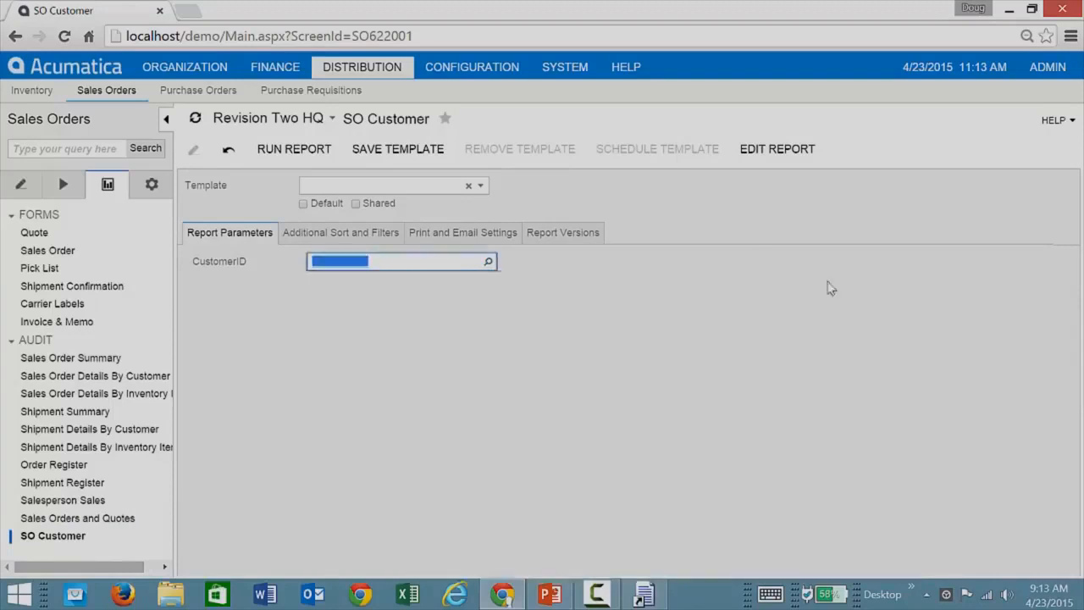
click(641, 323)
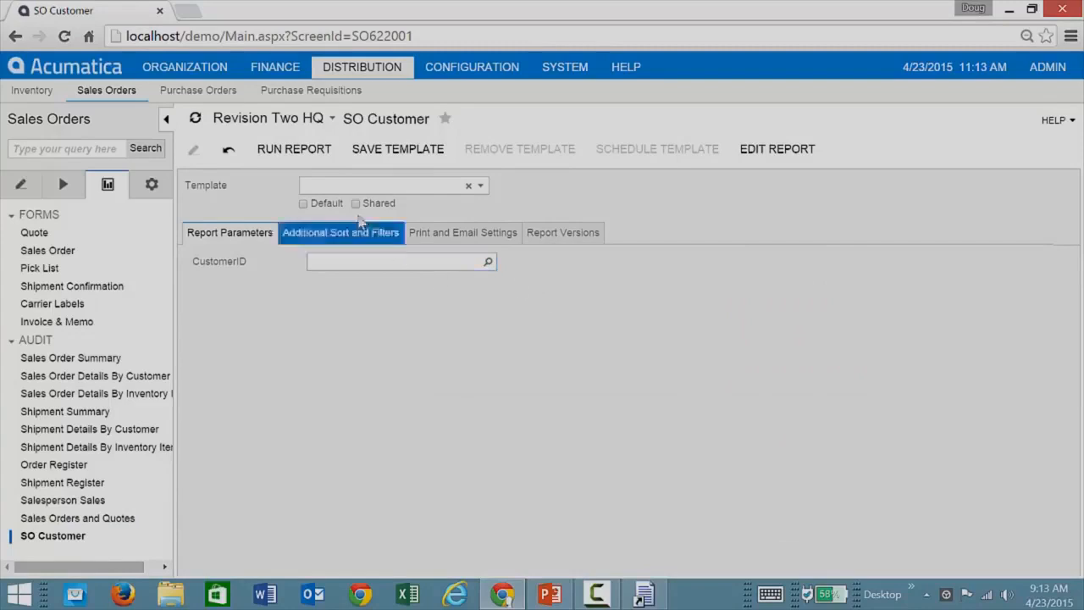
Run the SO Customer report with CustomerID blank and page through to page 6 to examine the customers' purchase history charts.
click(294, 150)
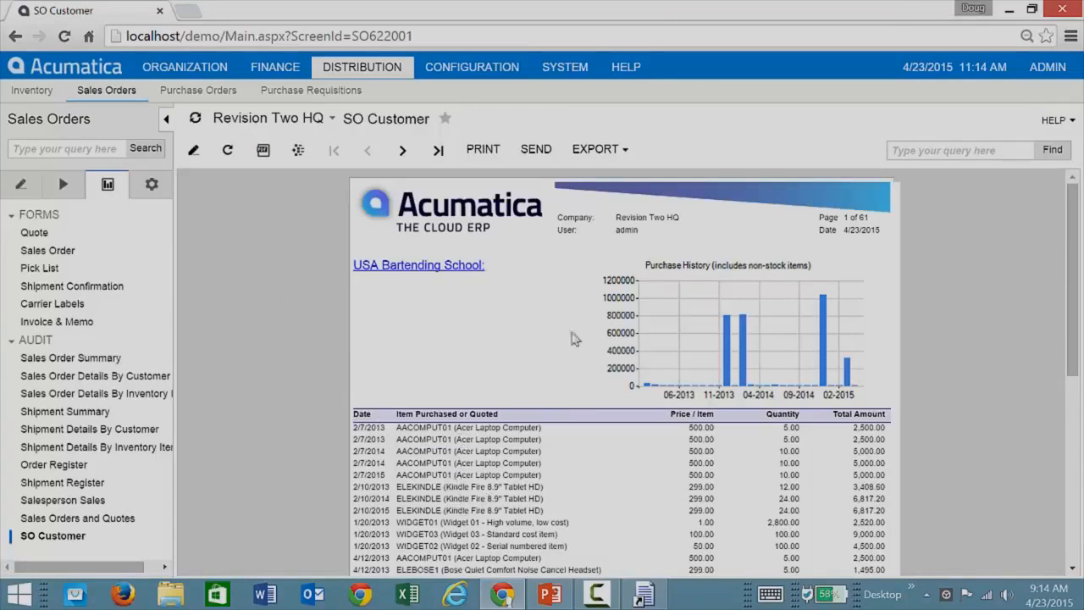
click(403, 152)
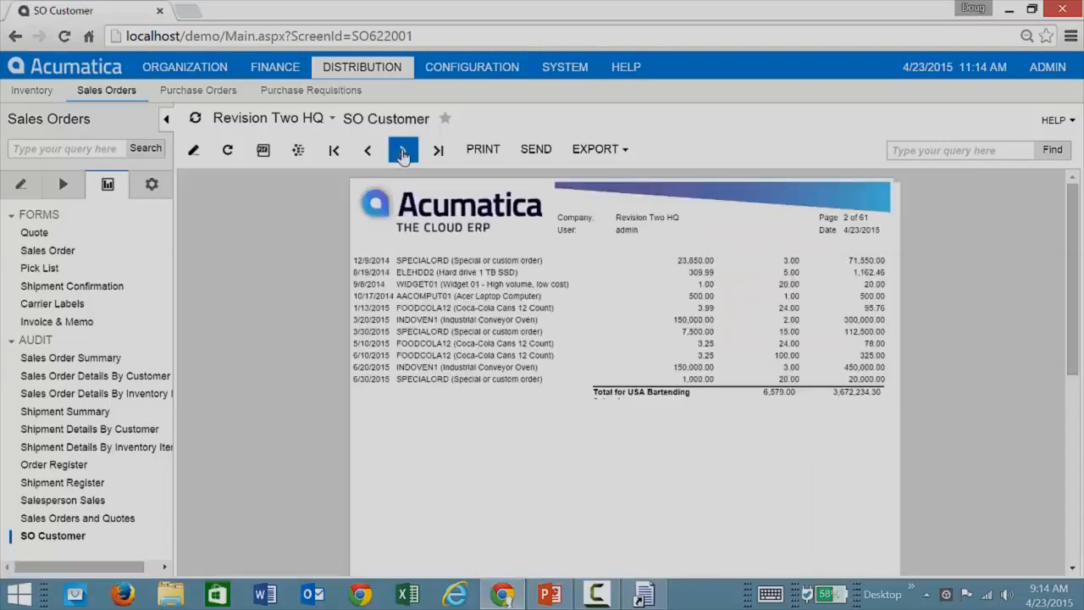
click(404, 152)
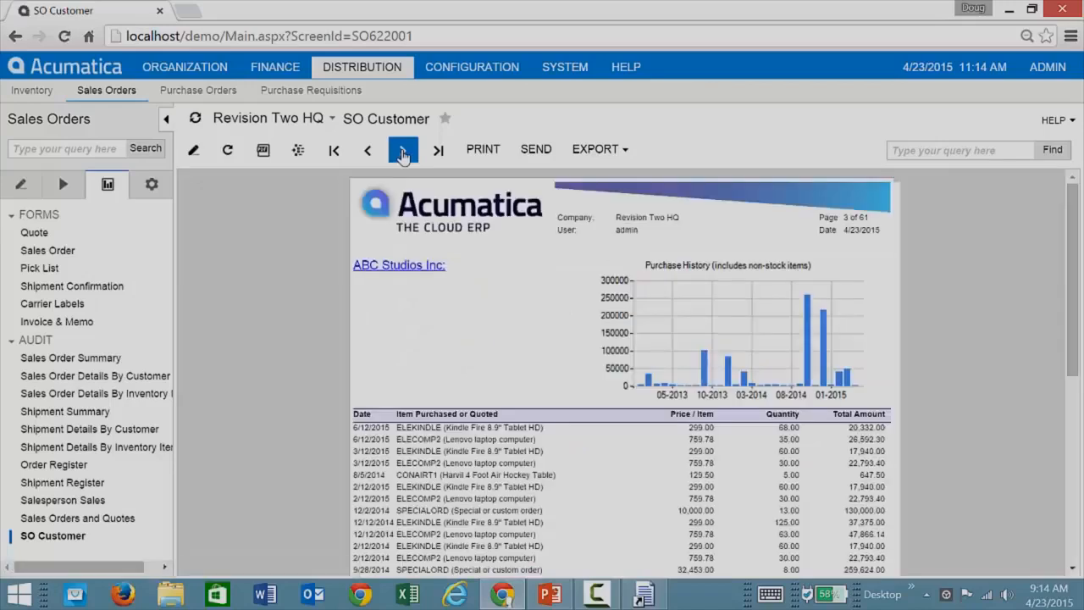
click(404, 153)
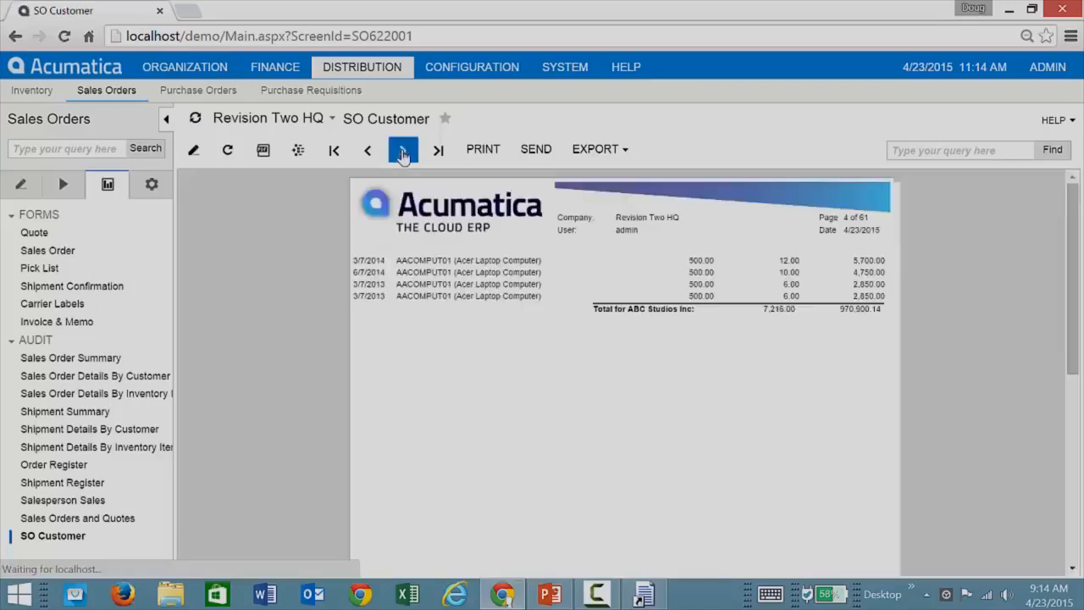
click(403, 152)
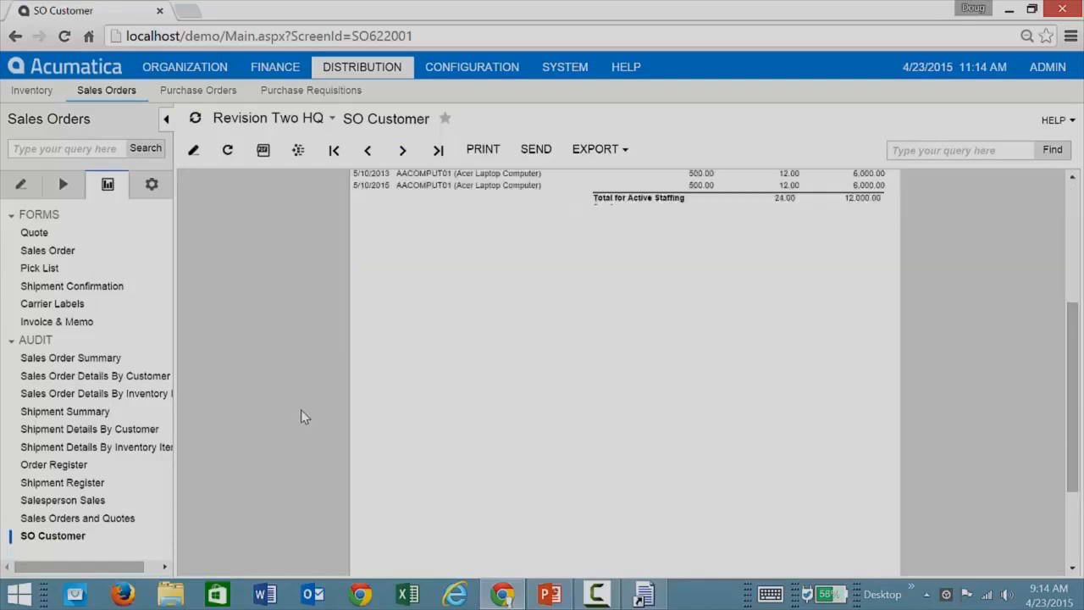
click(405, 158)
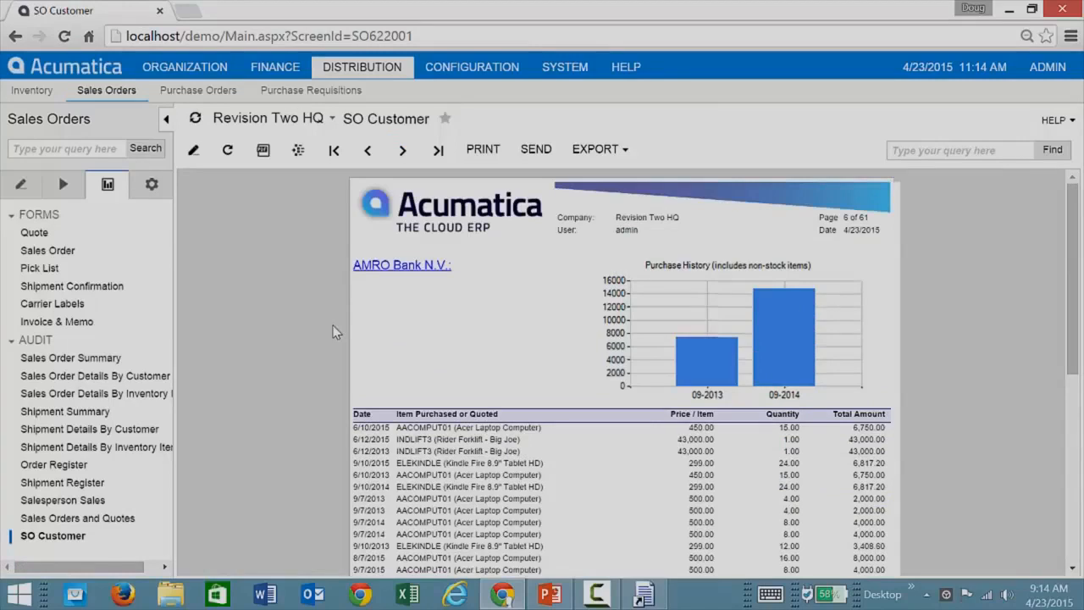
Open the System module's customization area.
click(566, 70)
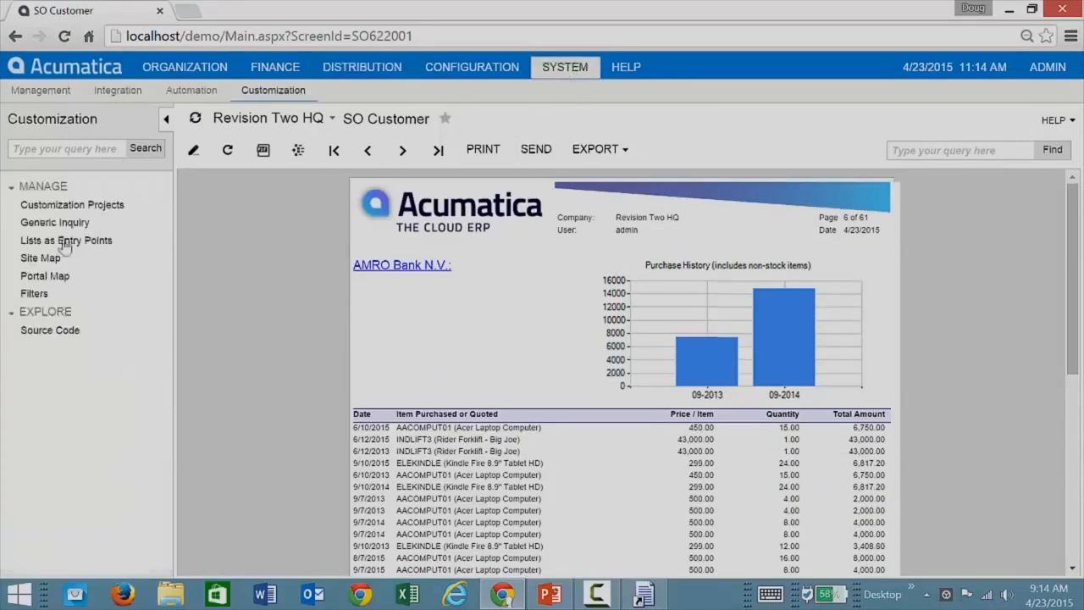